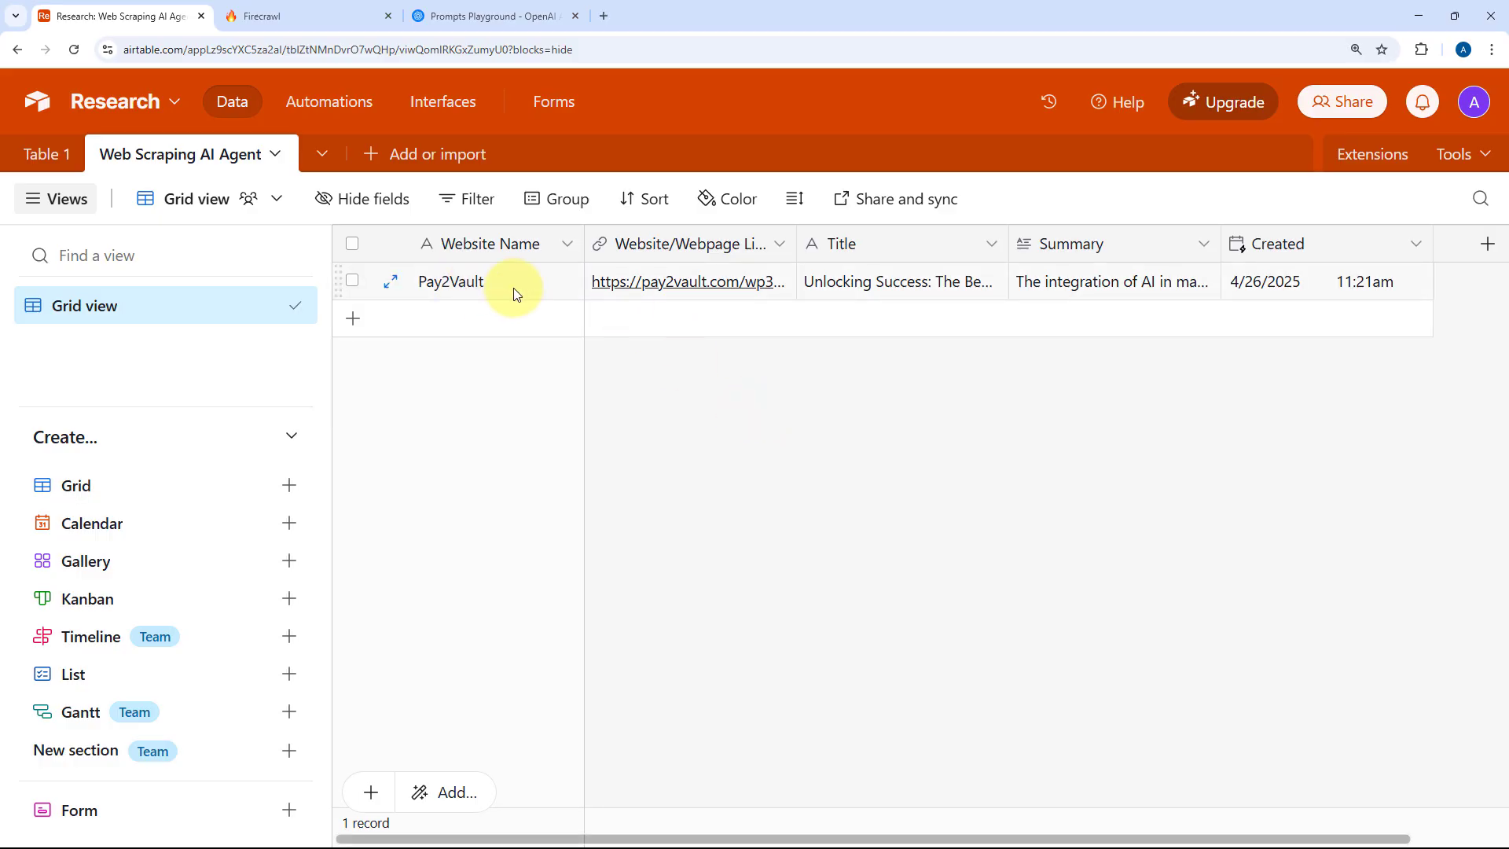
# - Review the Pay2Vault record's webpage link in Airtable, the Firecrawl overview and the OpenAI prompts playground
pyautogui.click(787, 276)
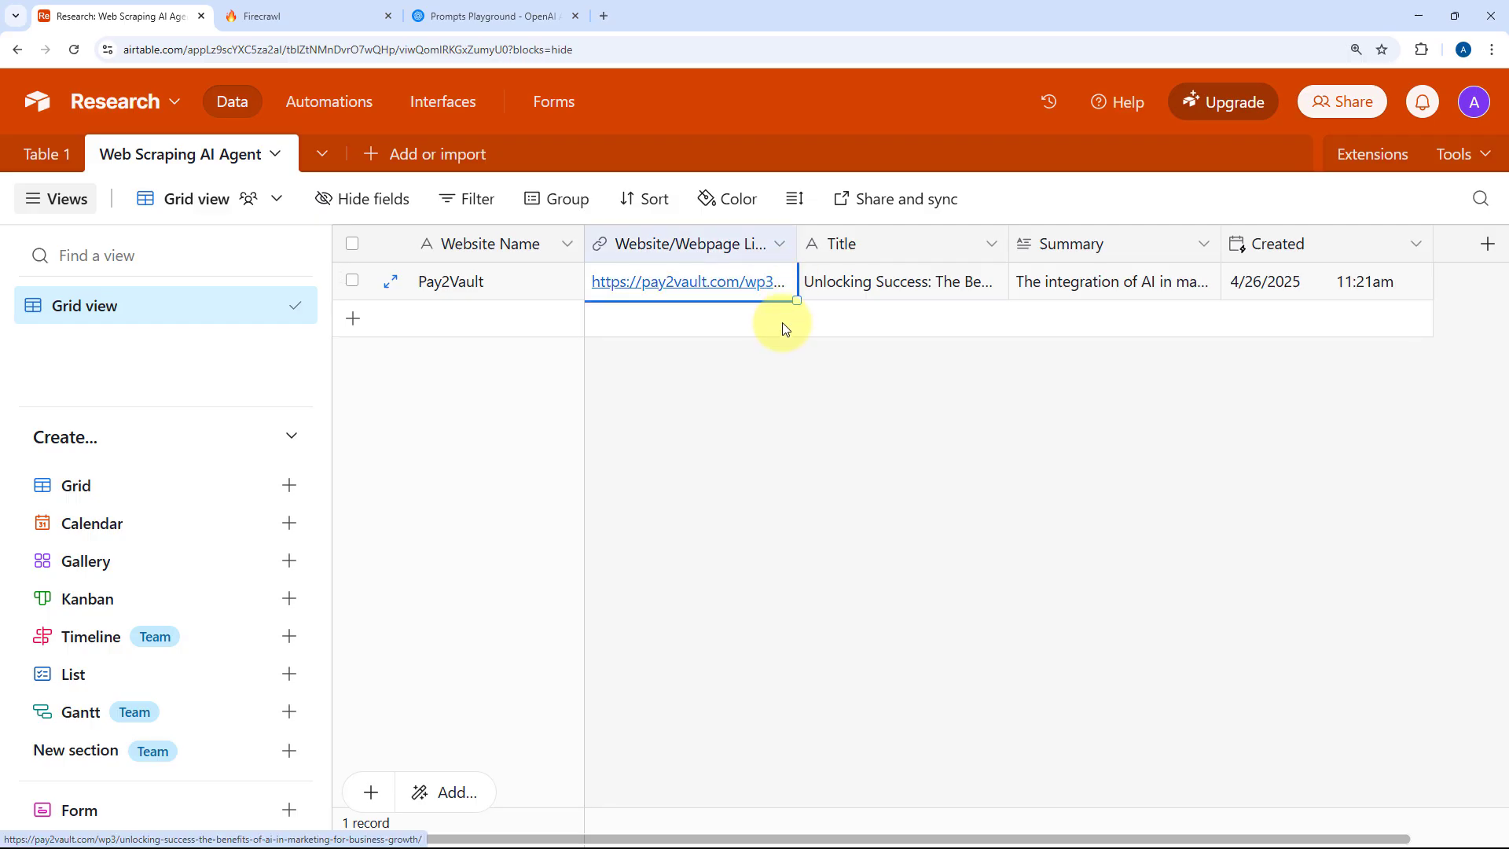
pyautogui.click(779, 437)
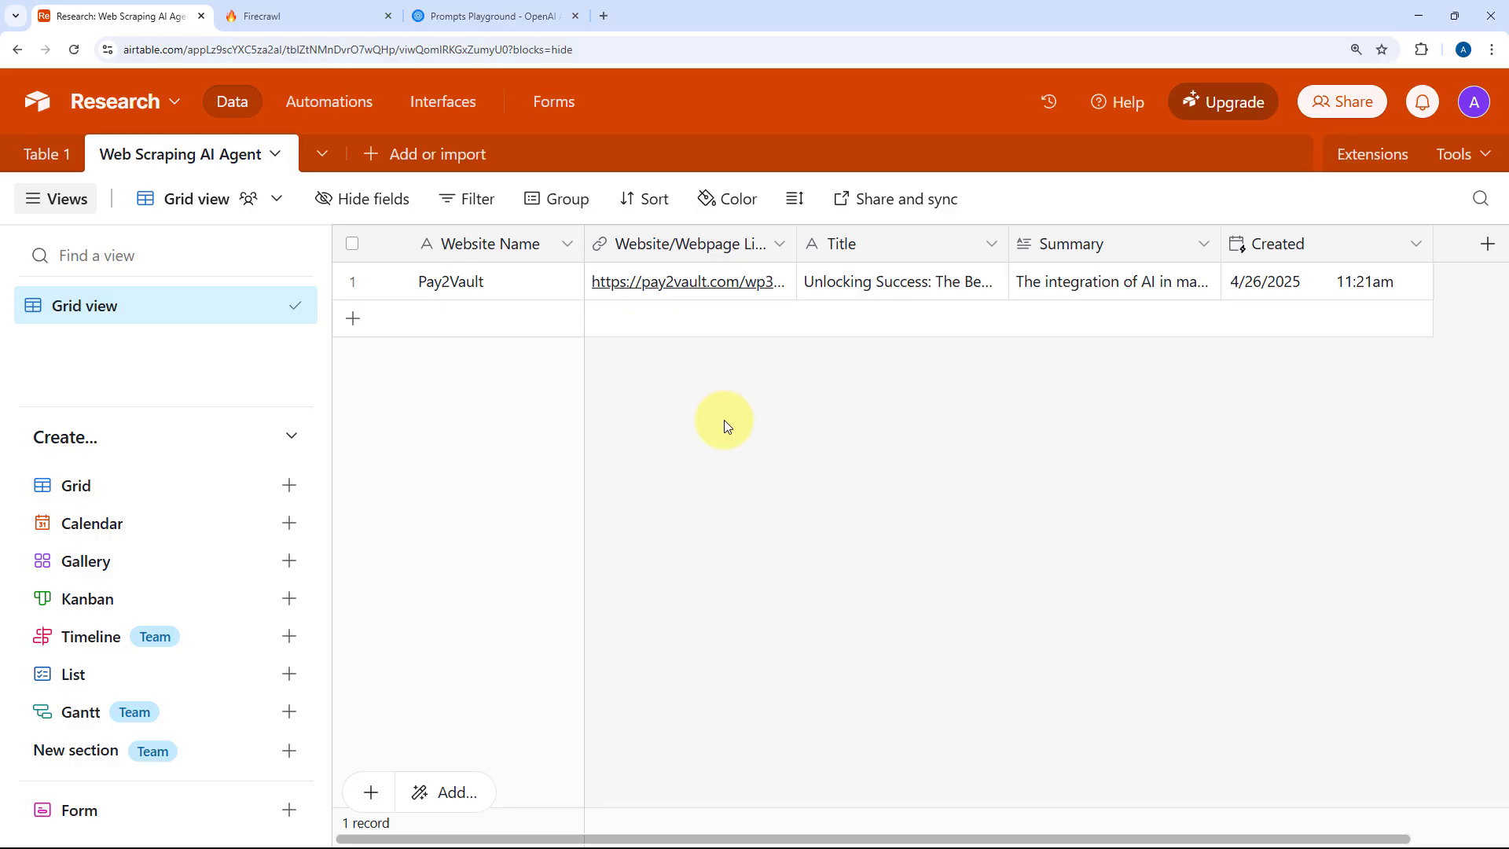
pyautogui.click(306, 16)
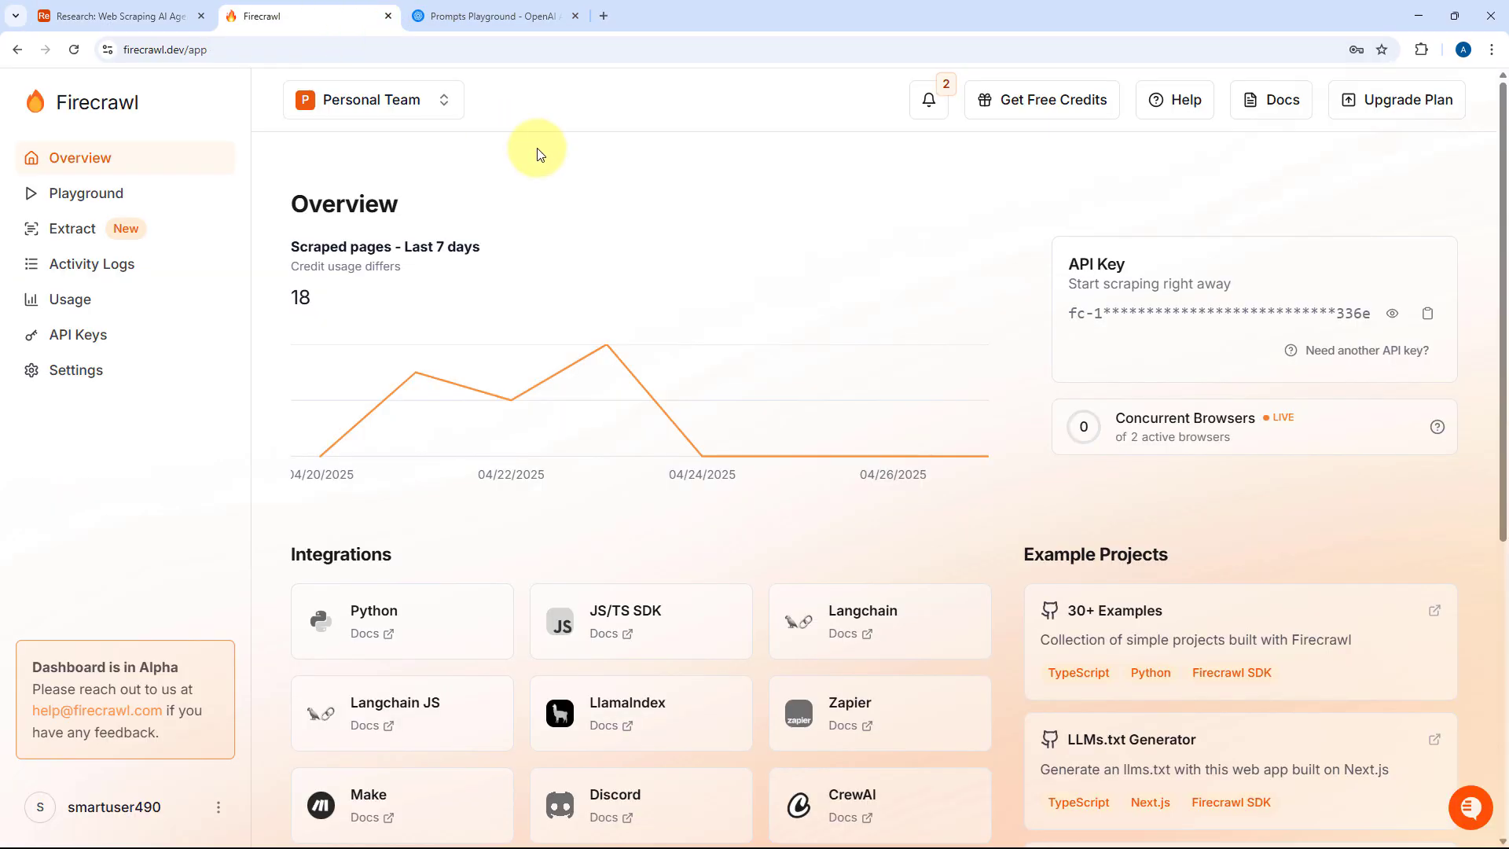
pyautogui.click(474, 16)
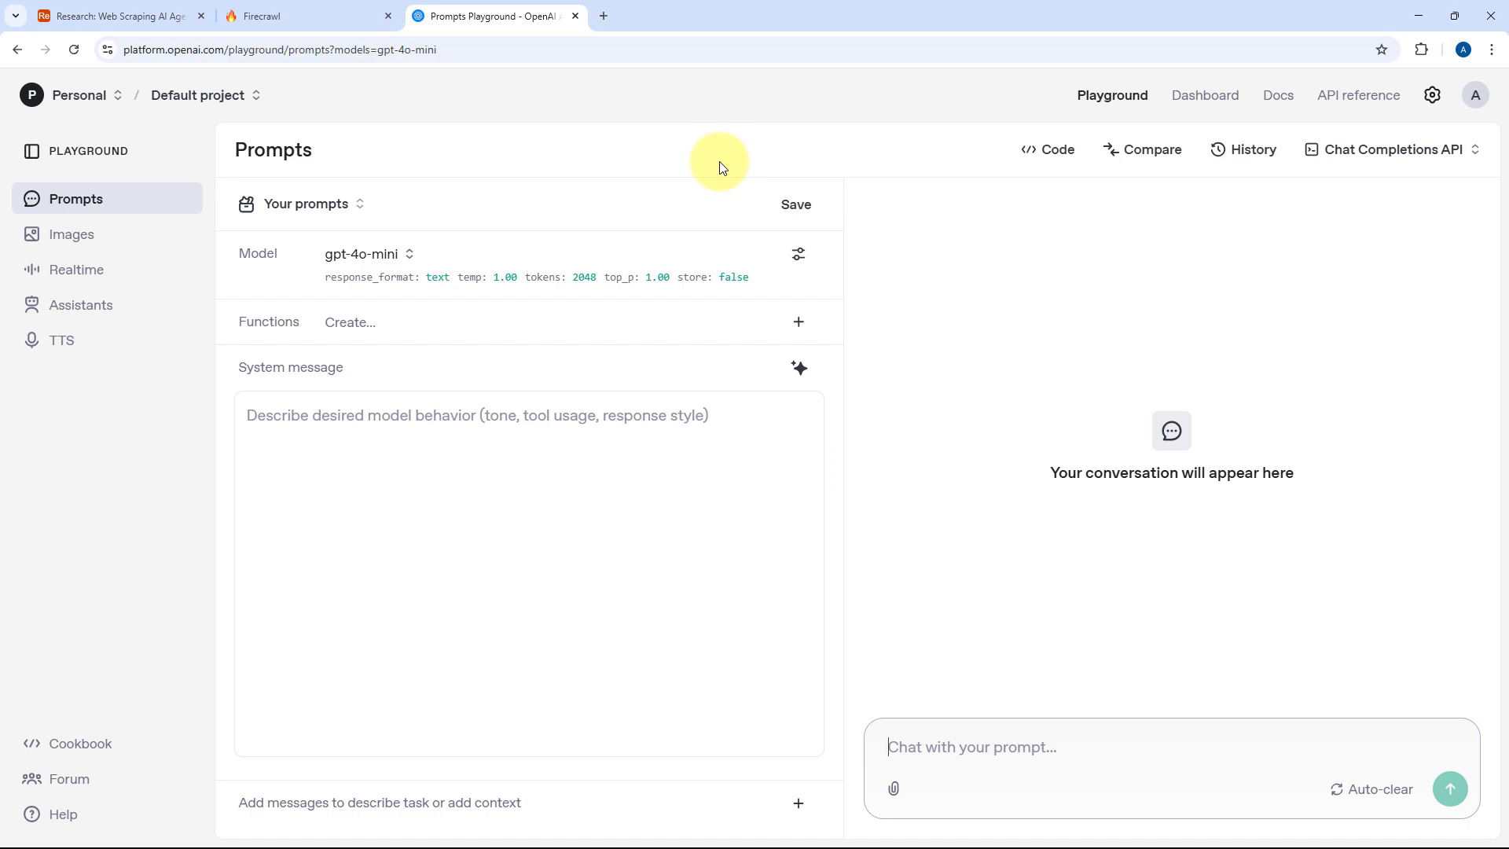
pyautogui.click(297, 9)
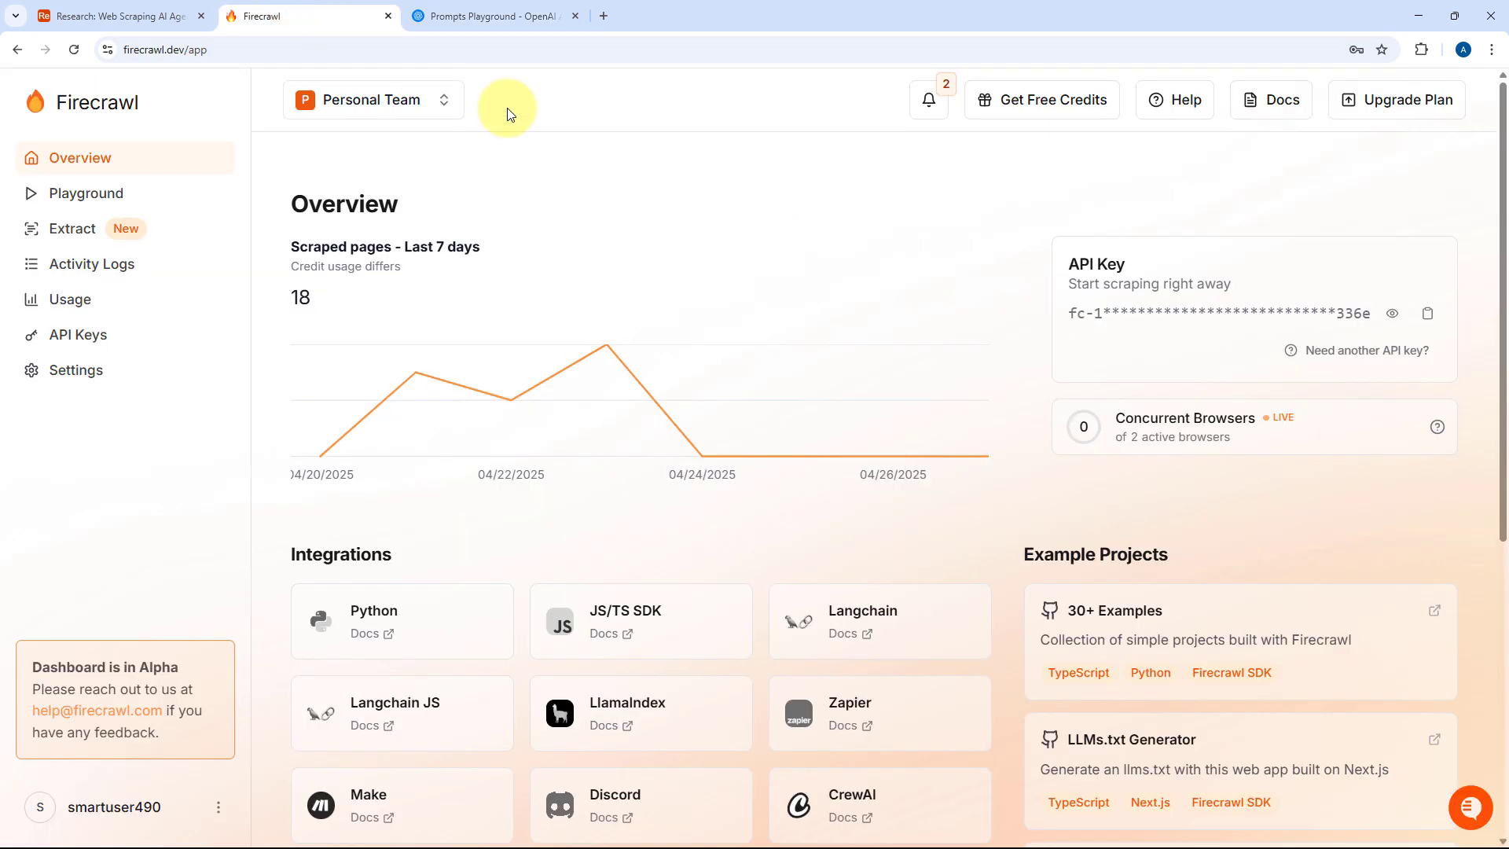
pyautogui.click(78, 16)
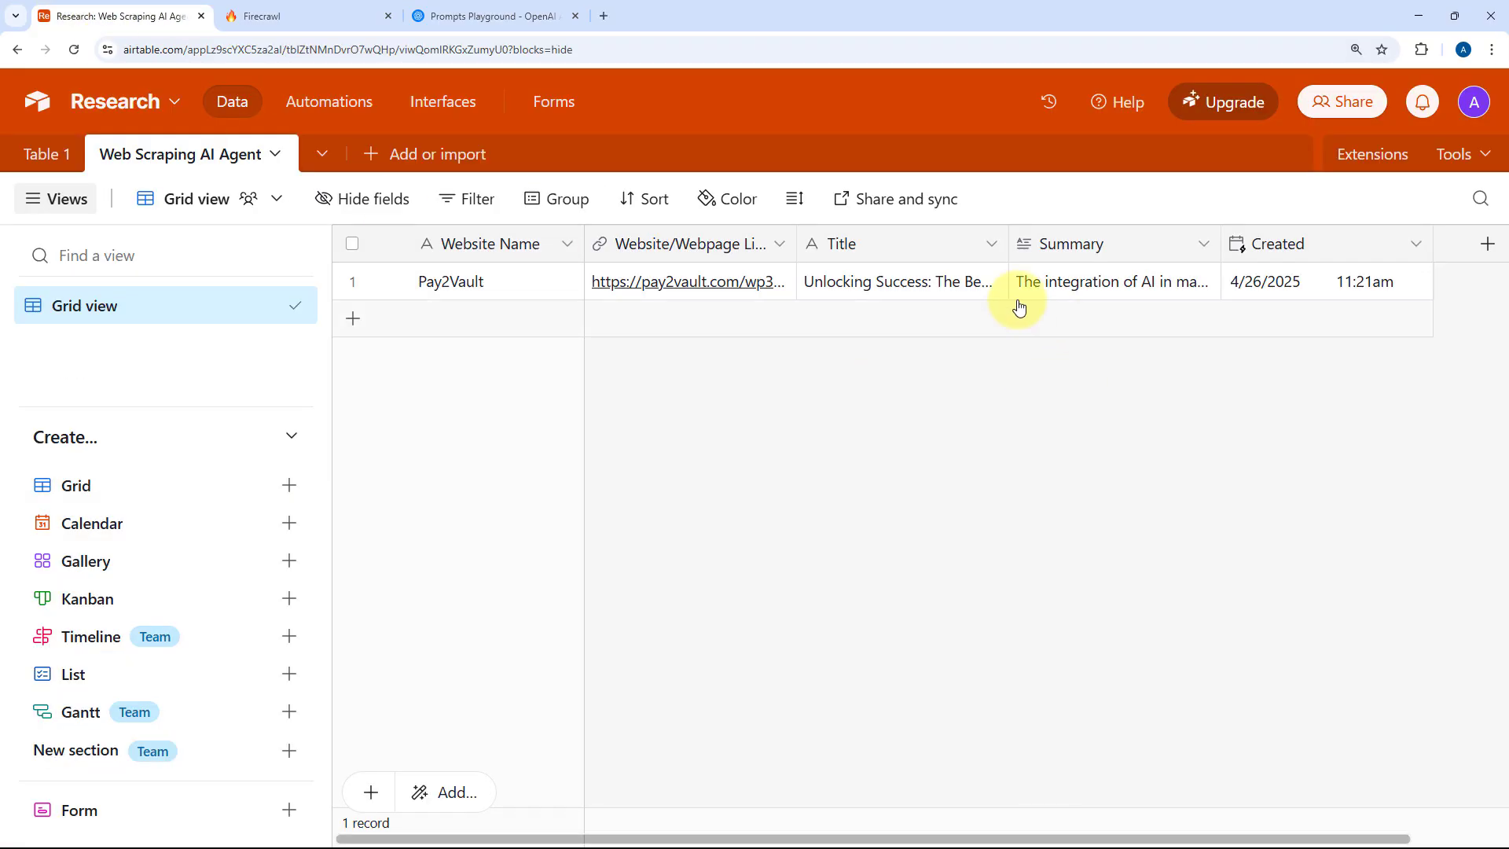
# - Expand the Summary cell of the Pay2Vault record and read its full text
pyautogui.doubleClick(921, 286)
pyautogui.doubleClick(1088, 286)
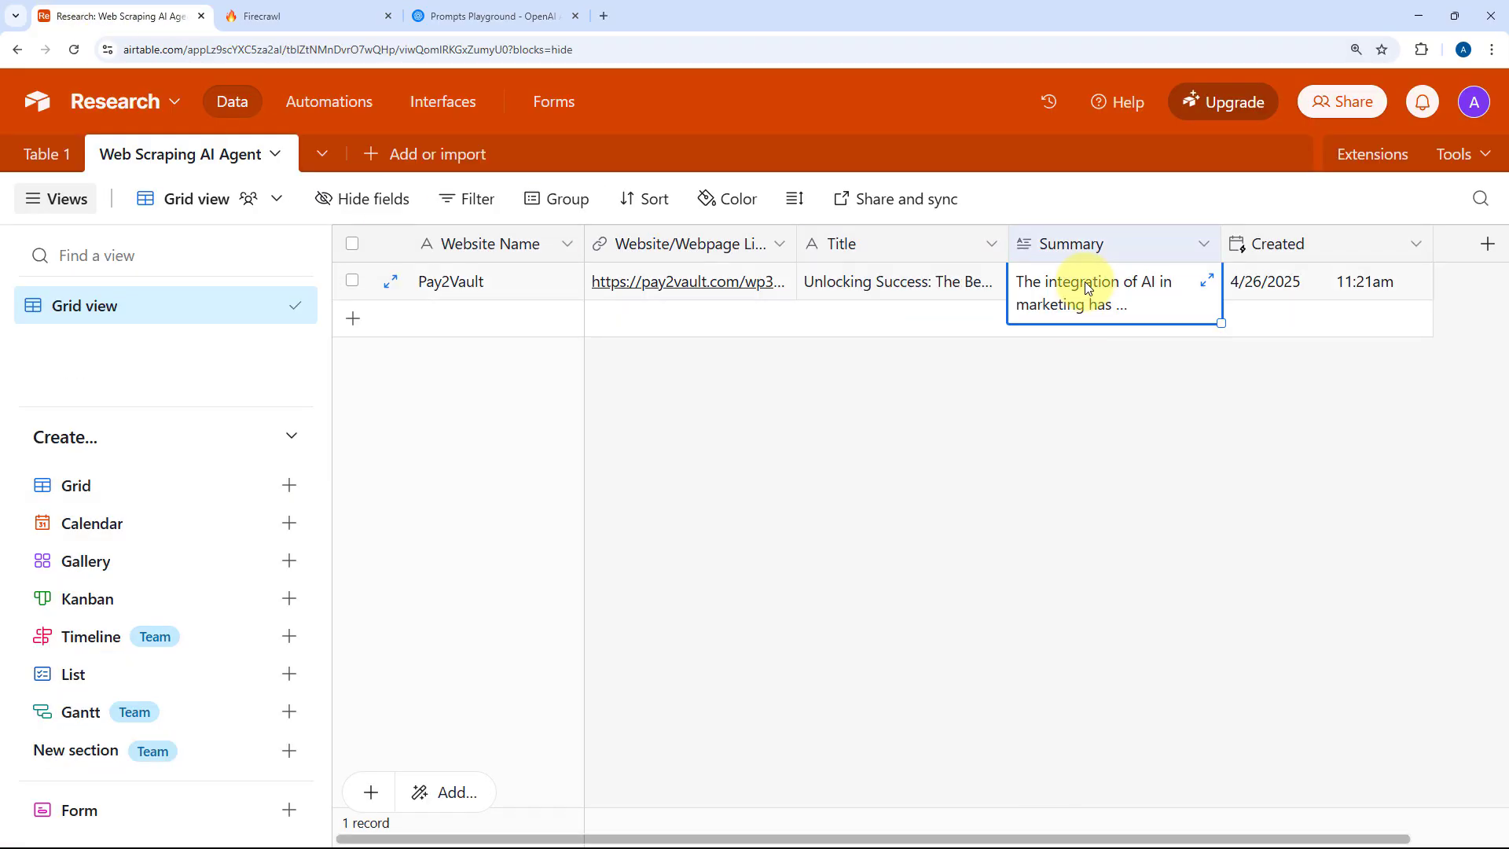
pyautogui.scroll(3, 1171, 370)
pyautogui.click(1204, 279)
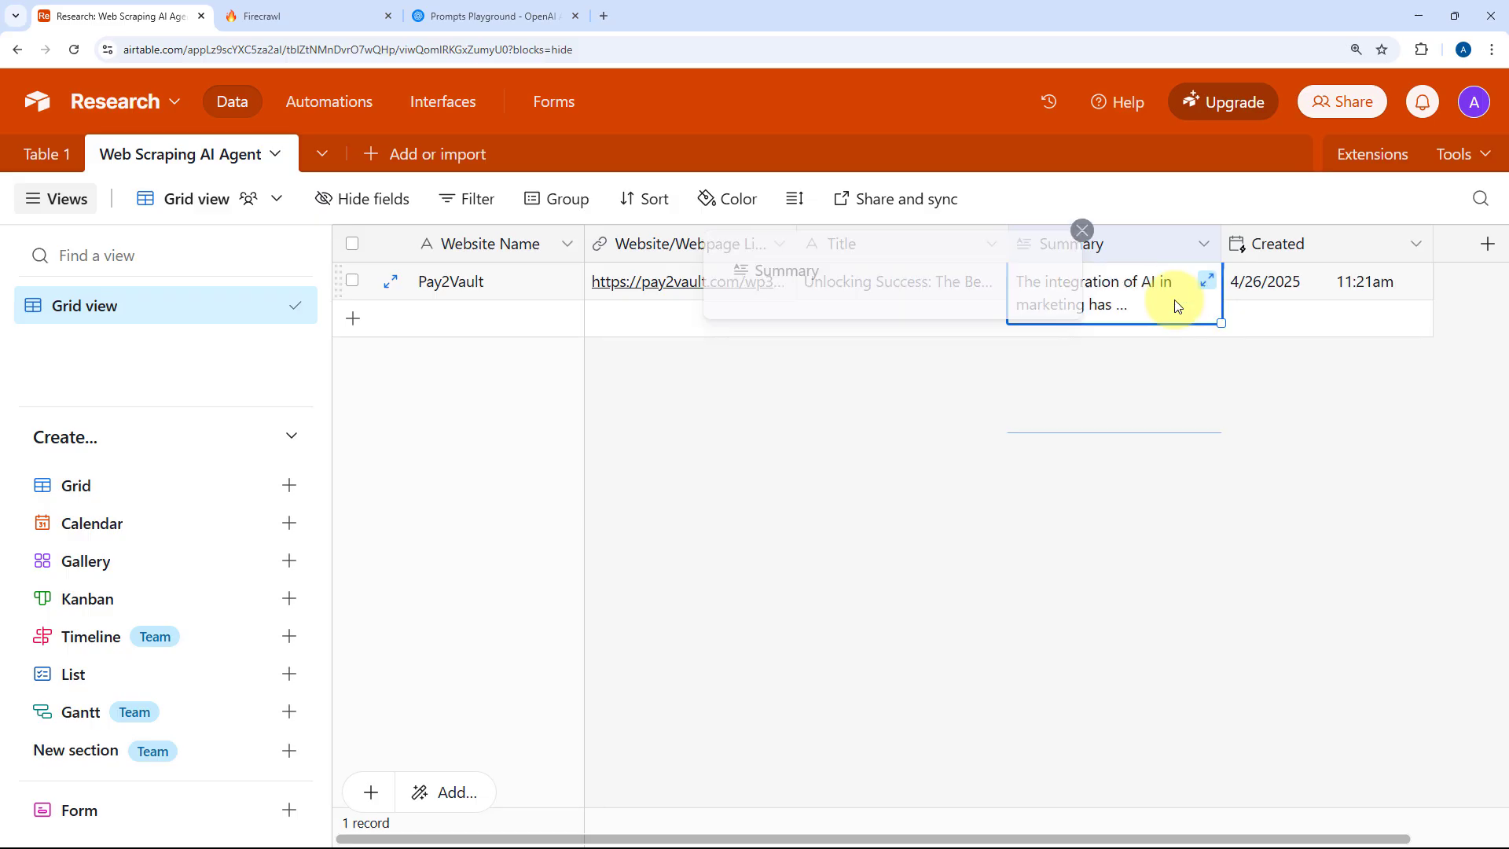
pyautogui.scroll(-4, 841, 412)
pyautogui.scroll(4, 781, 440)
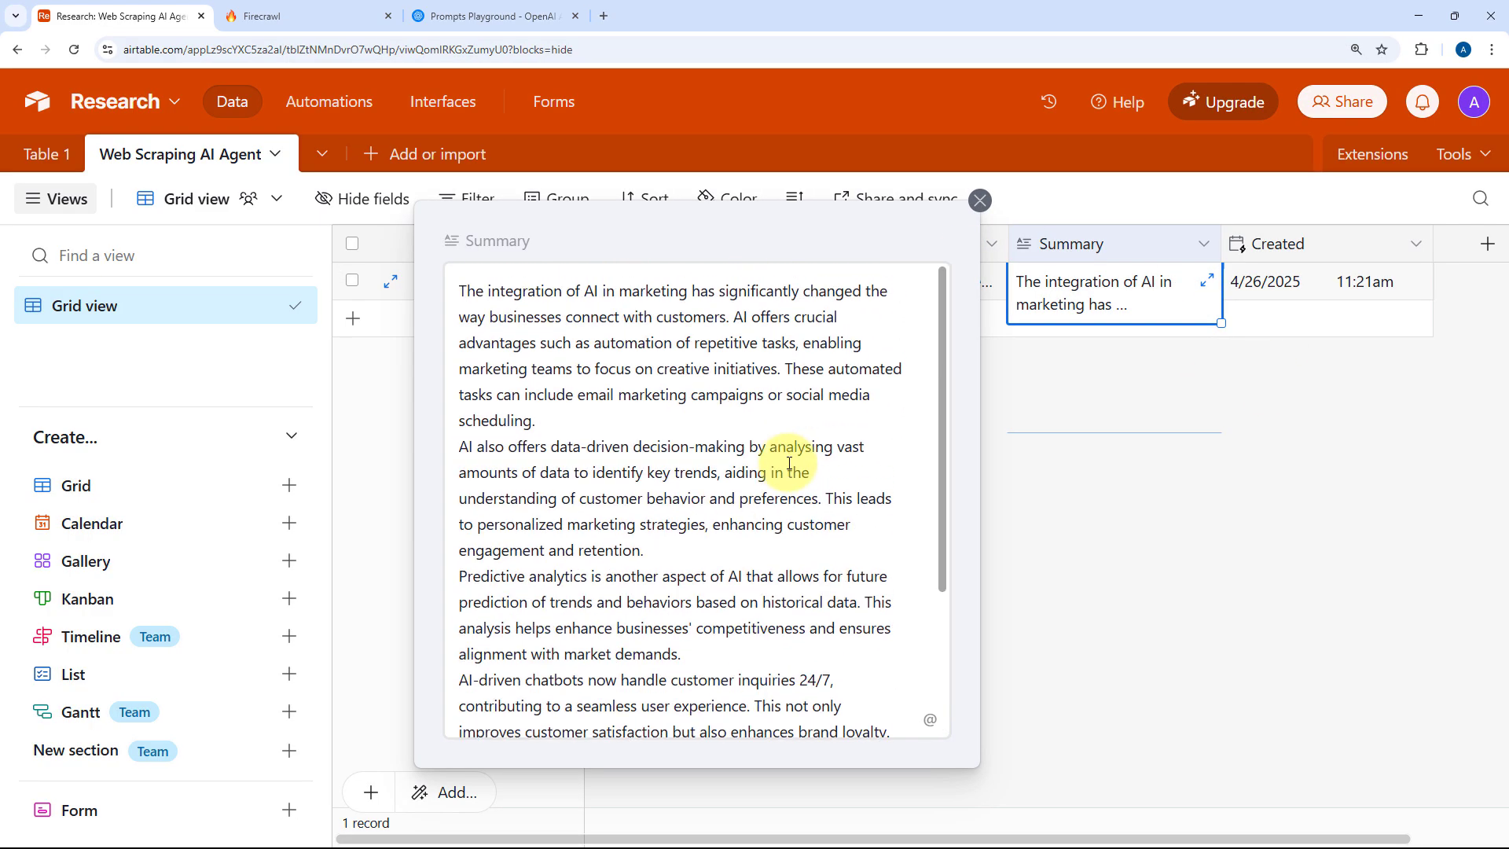
pyautogui.click(1124, 540)
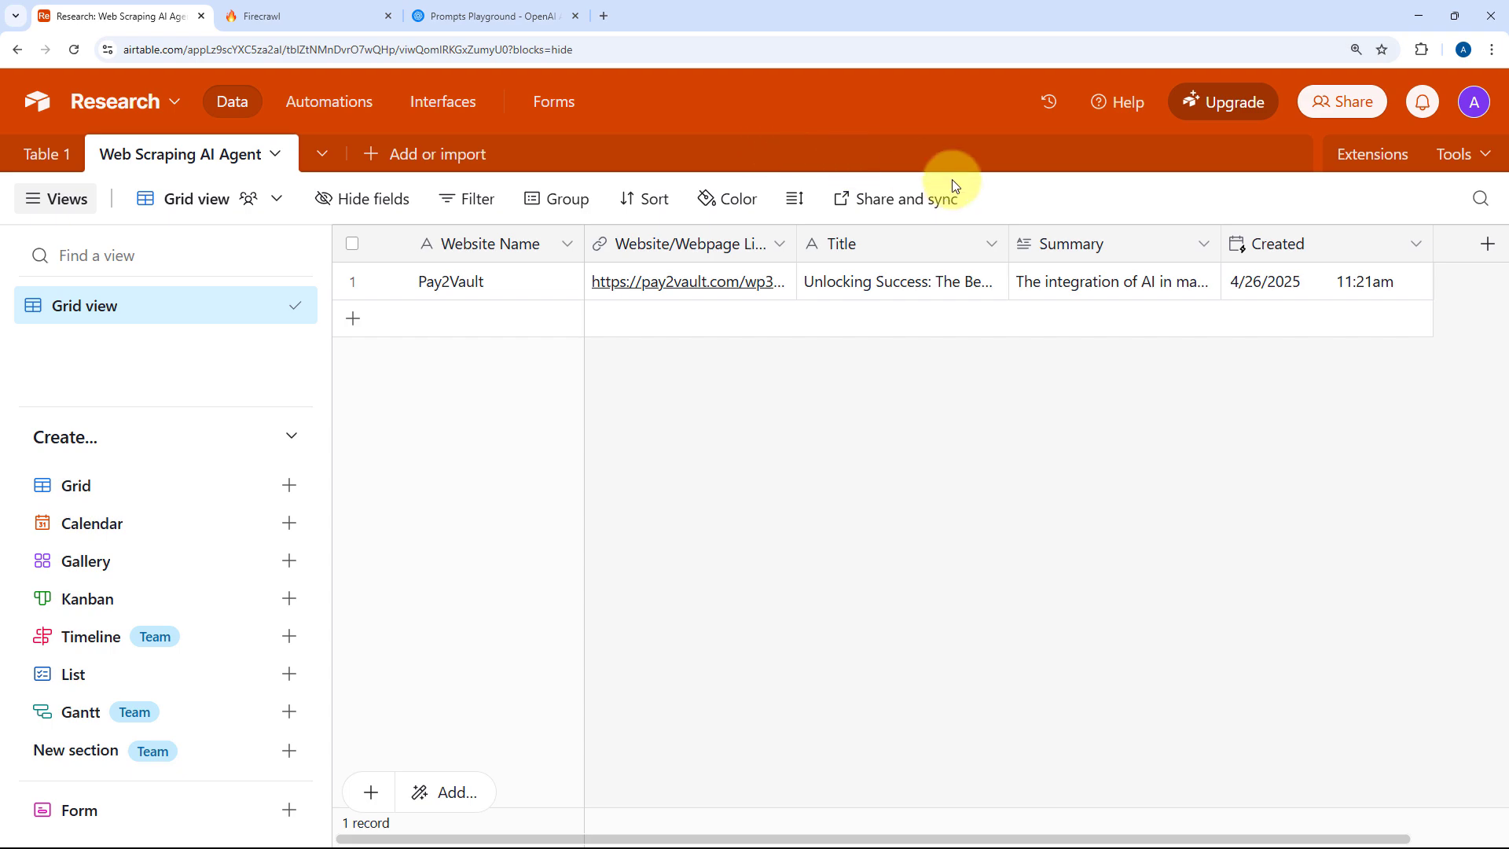
# - Clear the Title and Summary cells of the Pay2Vault record
pyautogui.click(908, 283)
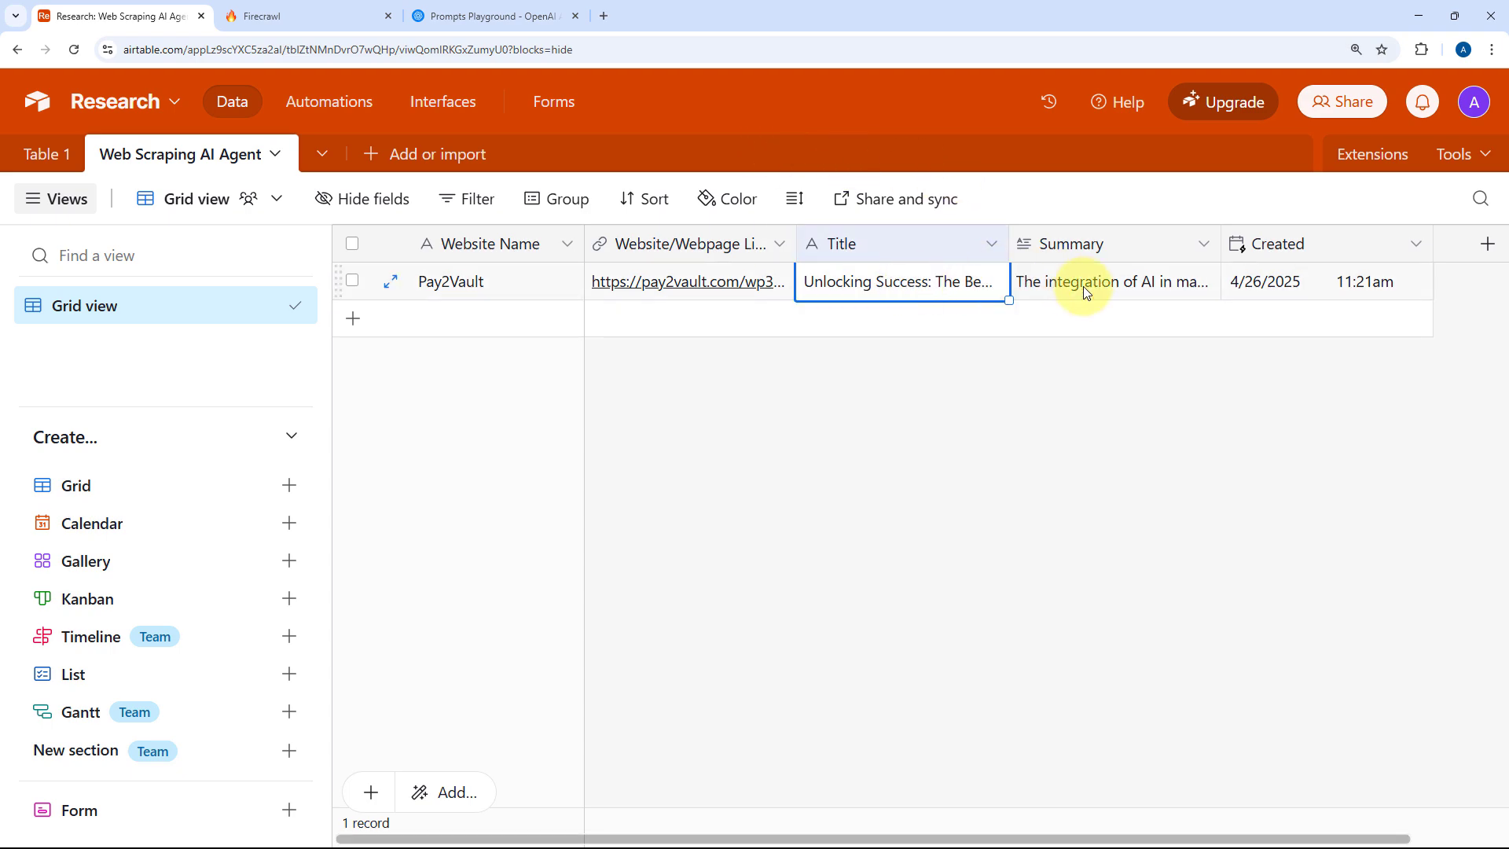
pyautogui.press('Delete')
pyautogui.click(1094, 302)
pyautogui.press('Delete')
pyautogui.click(975, 381)
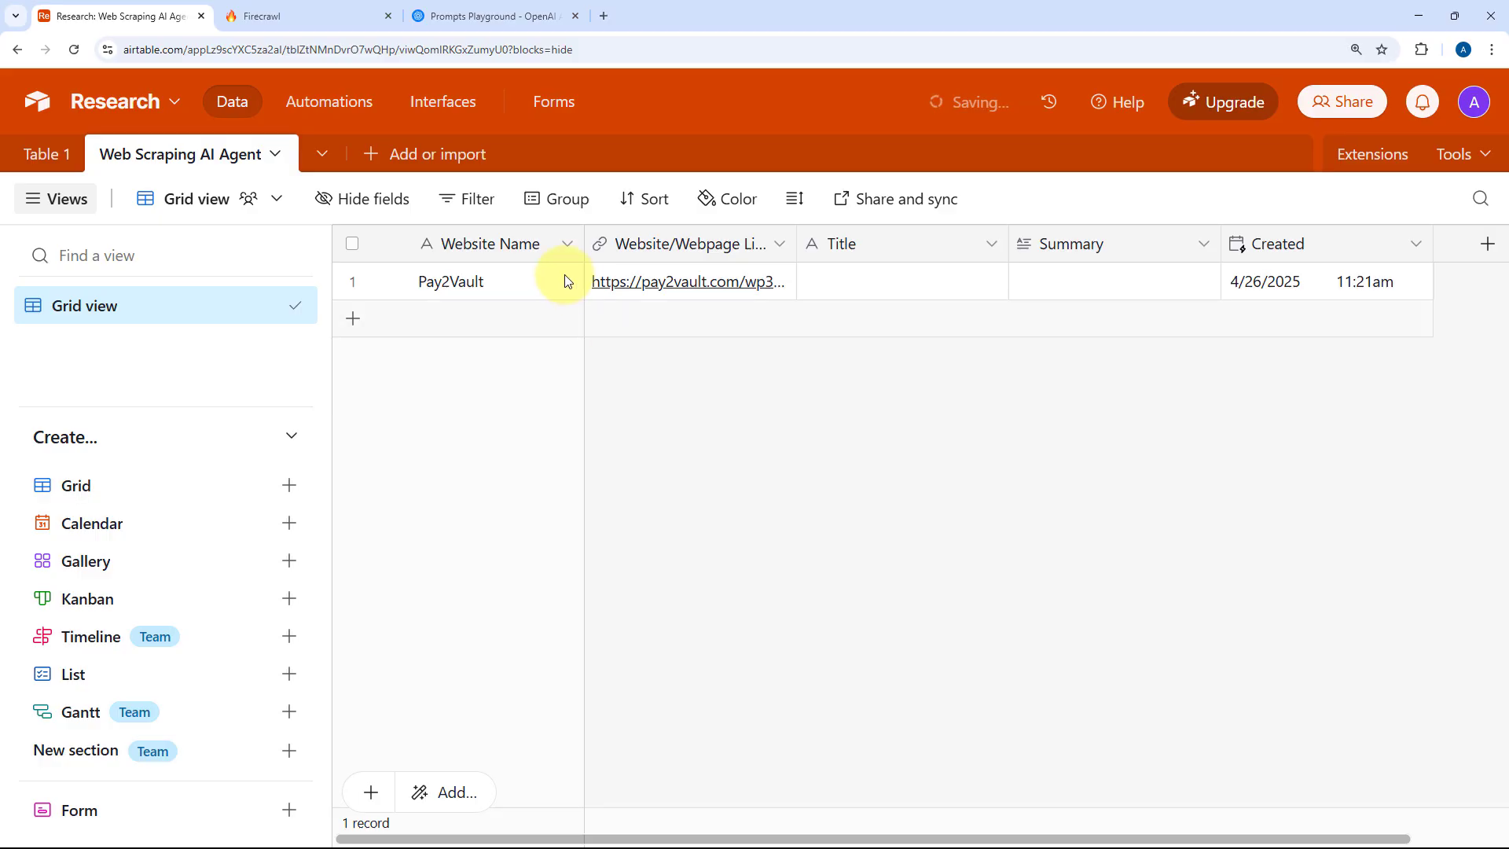
# - Check the Pay2Vault record's webpage link, and revisit the Firecrawl dashboard and OpenAI playground
pyautogui.click(696, 281)
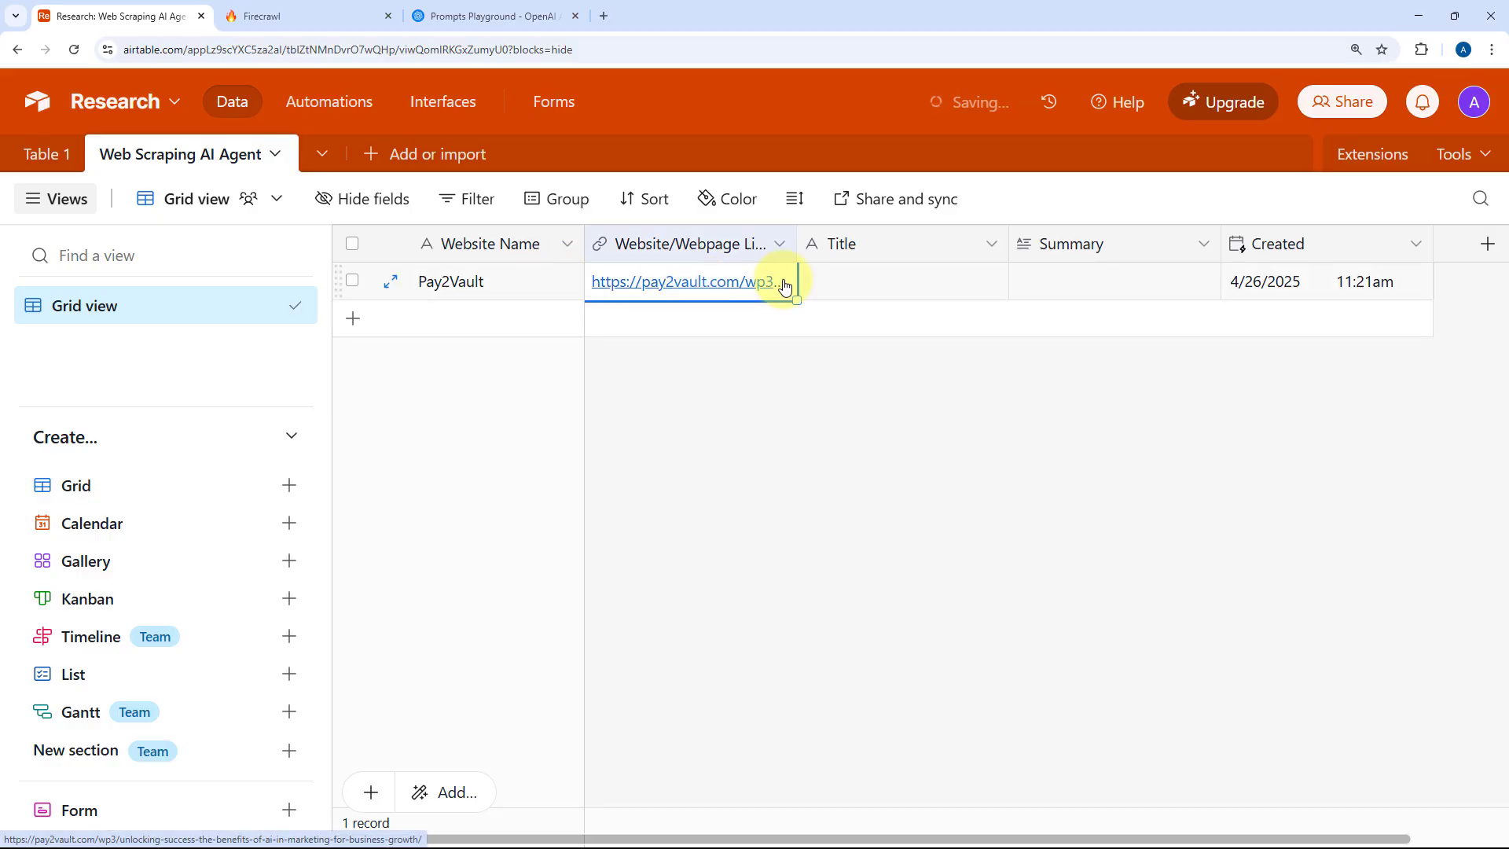
pyautogui.click(756, 390)
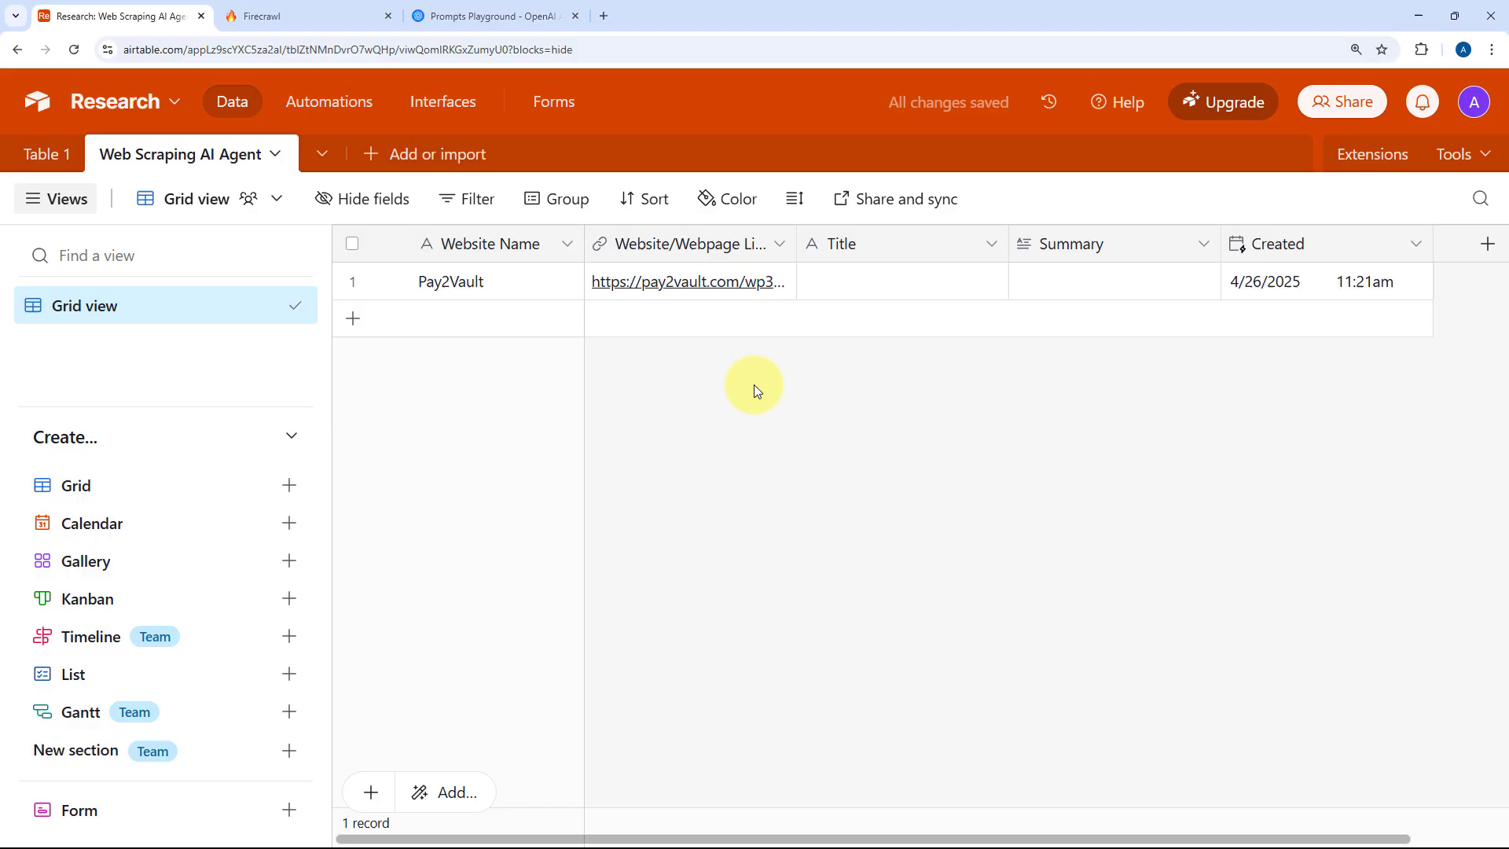
pyautogui.click(361, 14)
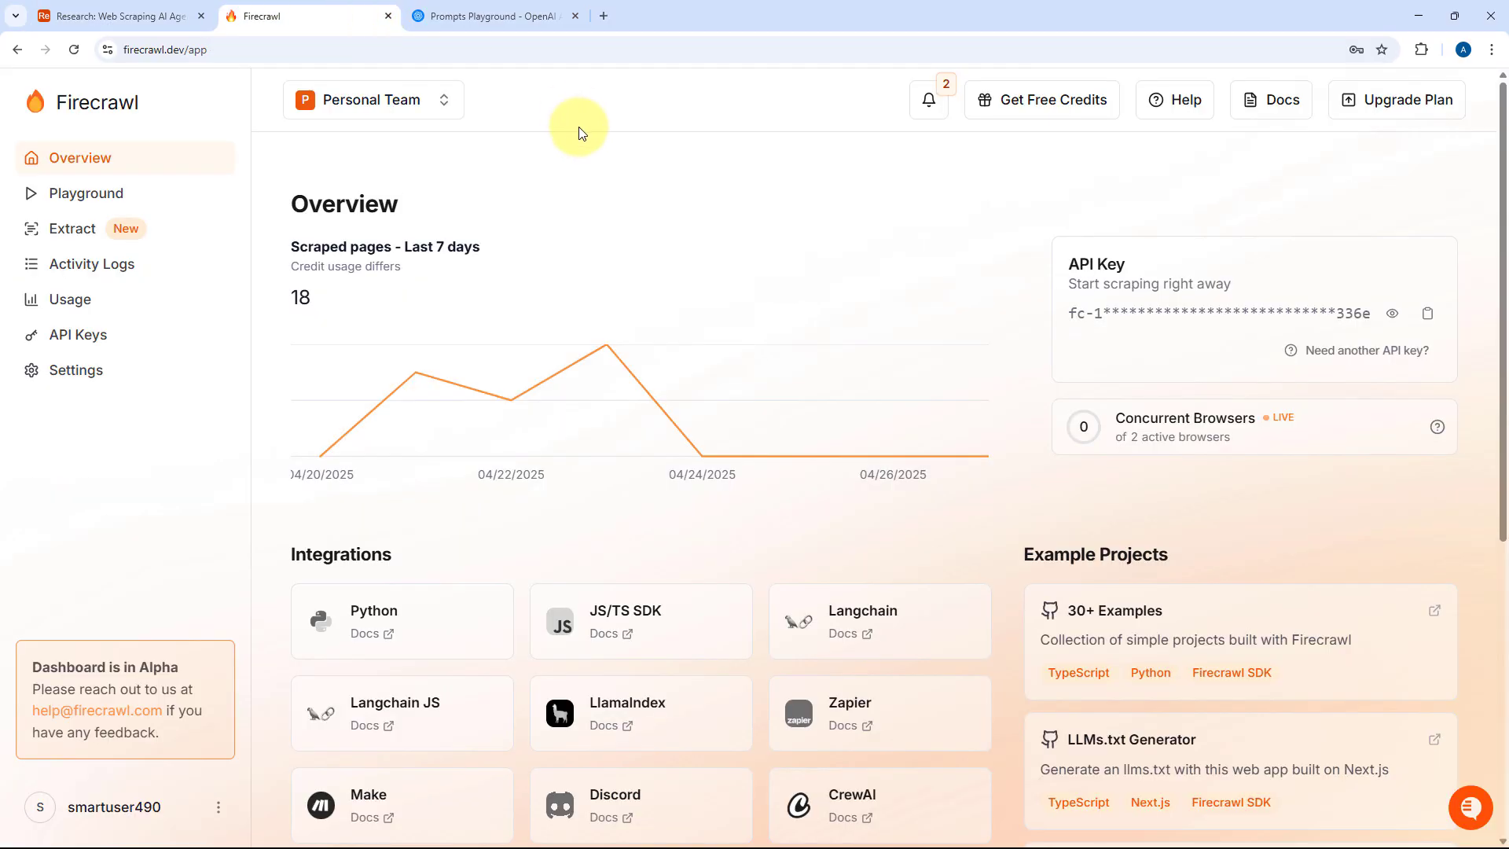
pyautogui.click(499, 15)
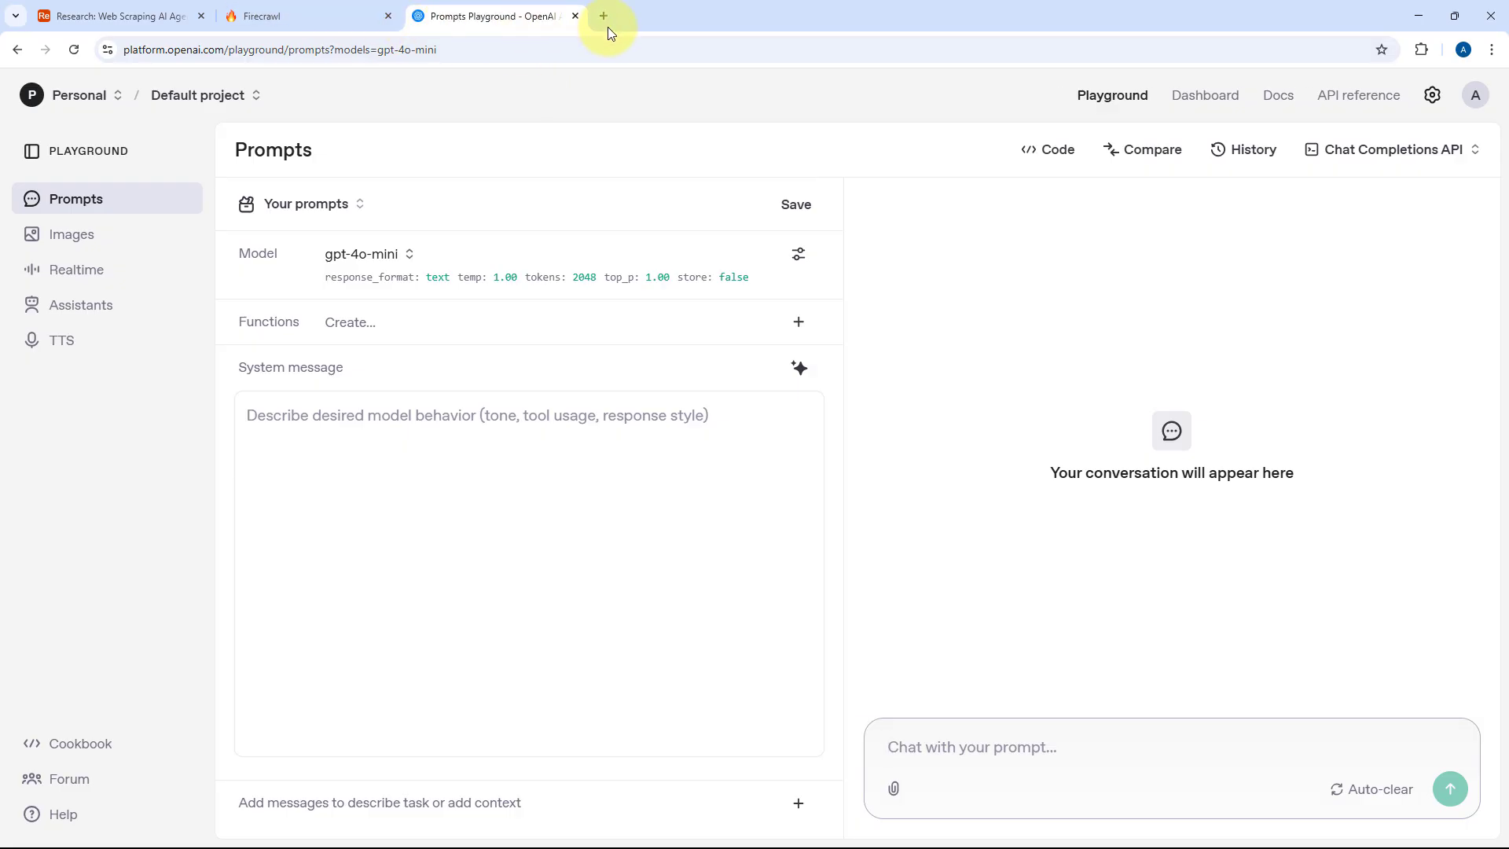
# - Open the Pabbly Connect website in a new browser tab, sign in and access the Pabbly Connect dashboard
pyautogui.hotkey('ctrl', 't')
pyautogui.write('p')
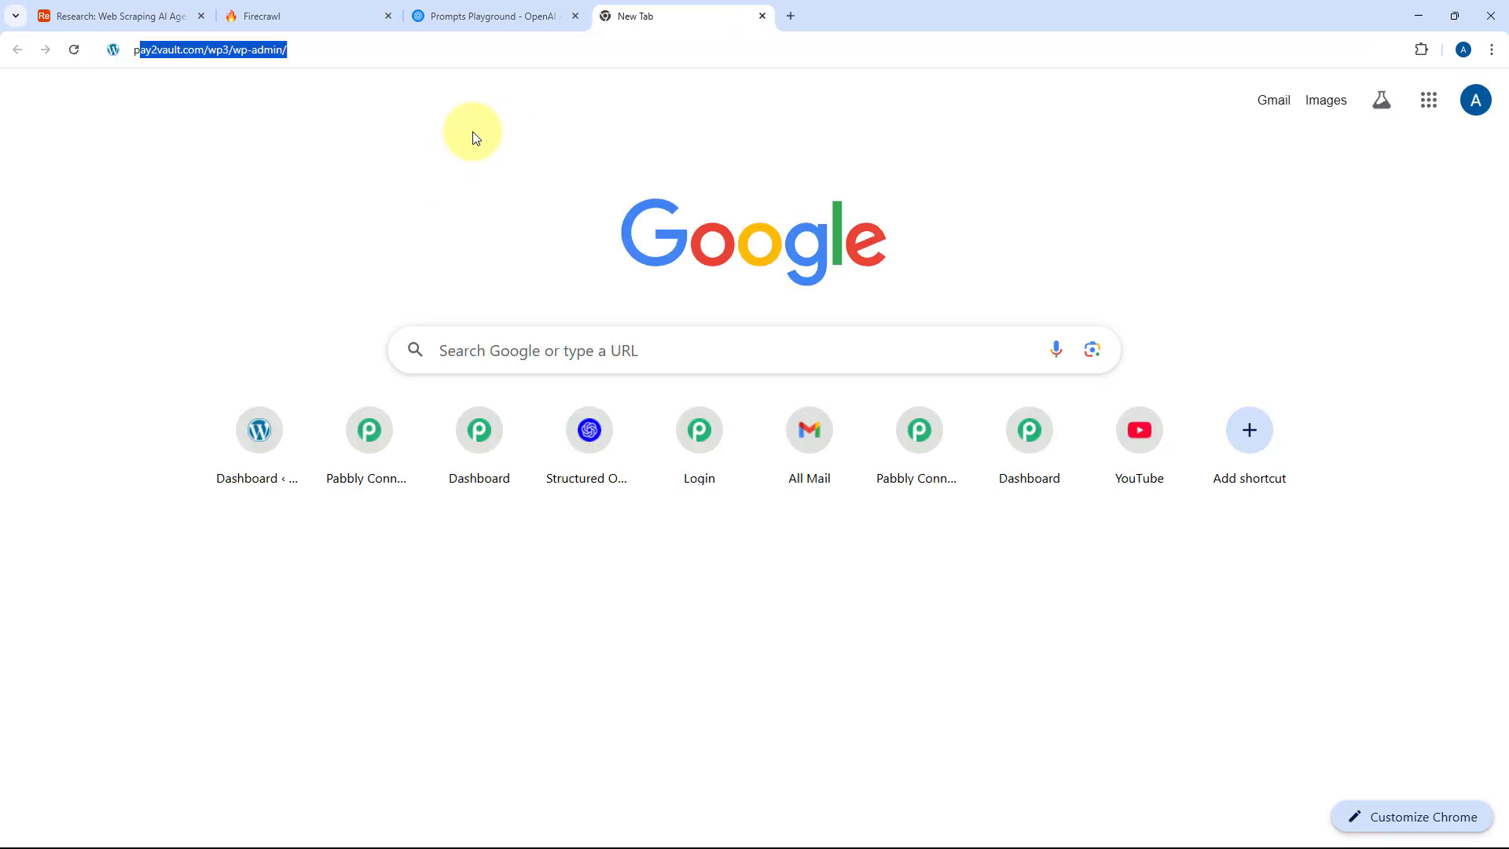
pyautogui.write('abbly.com/connec')
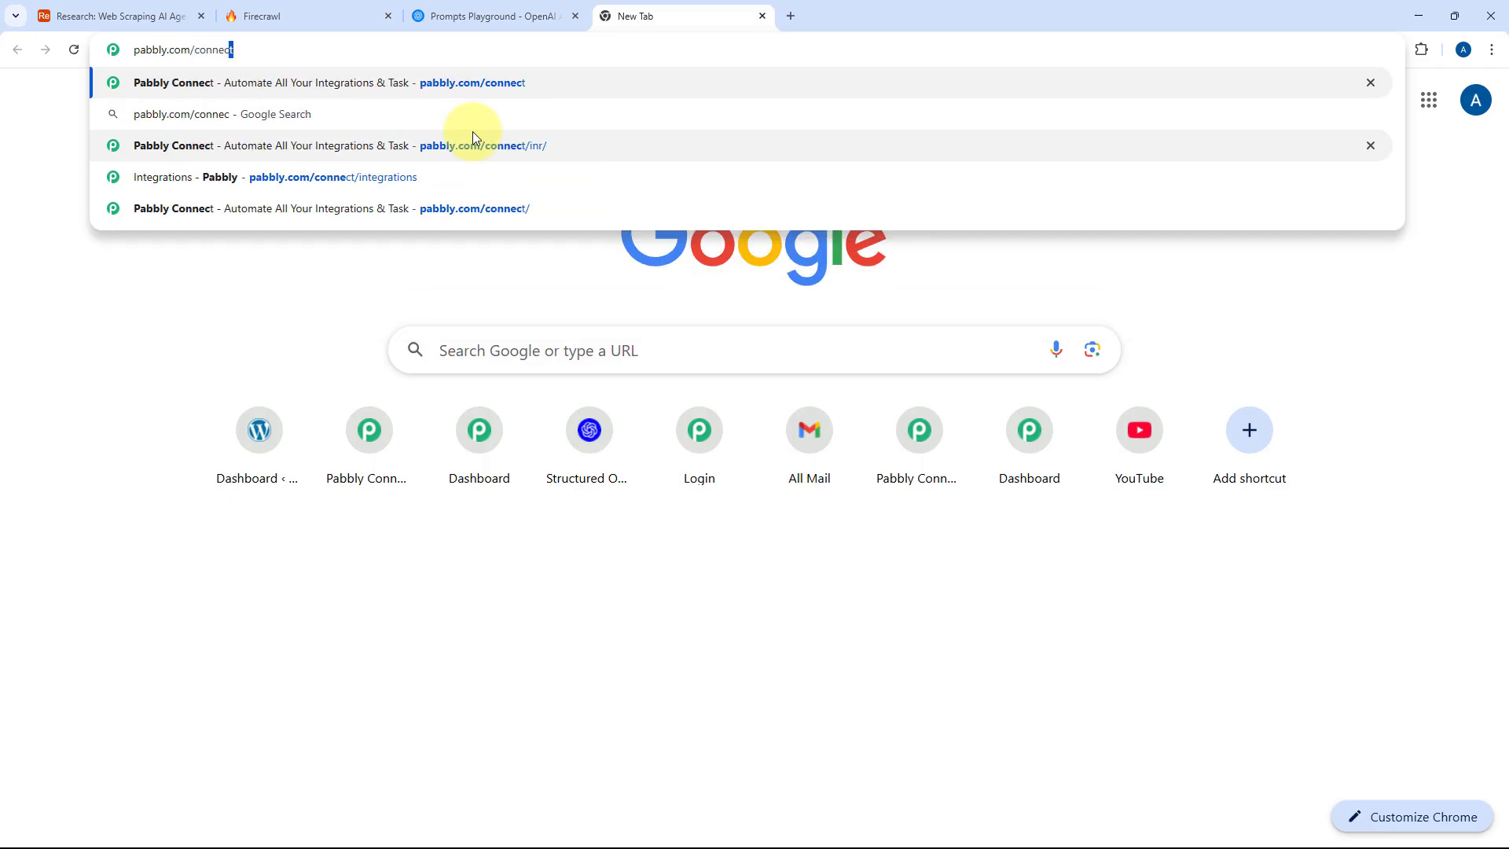
pyautogui.click(473, 135)
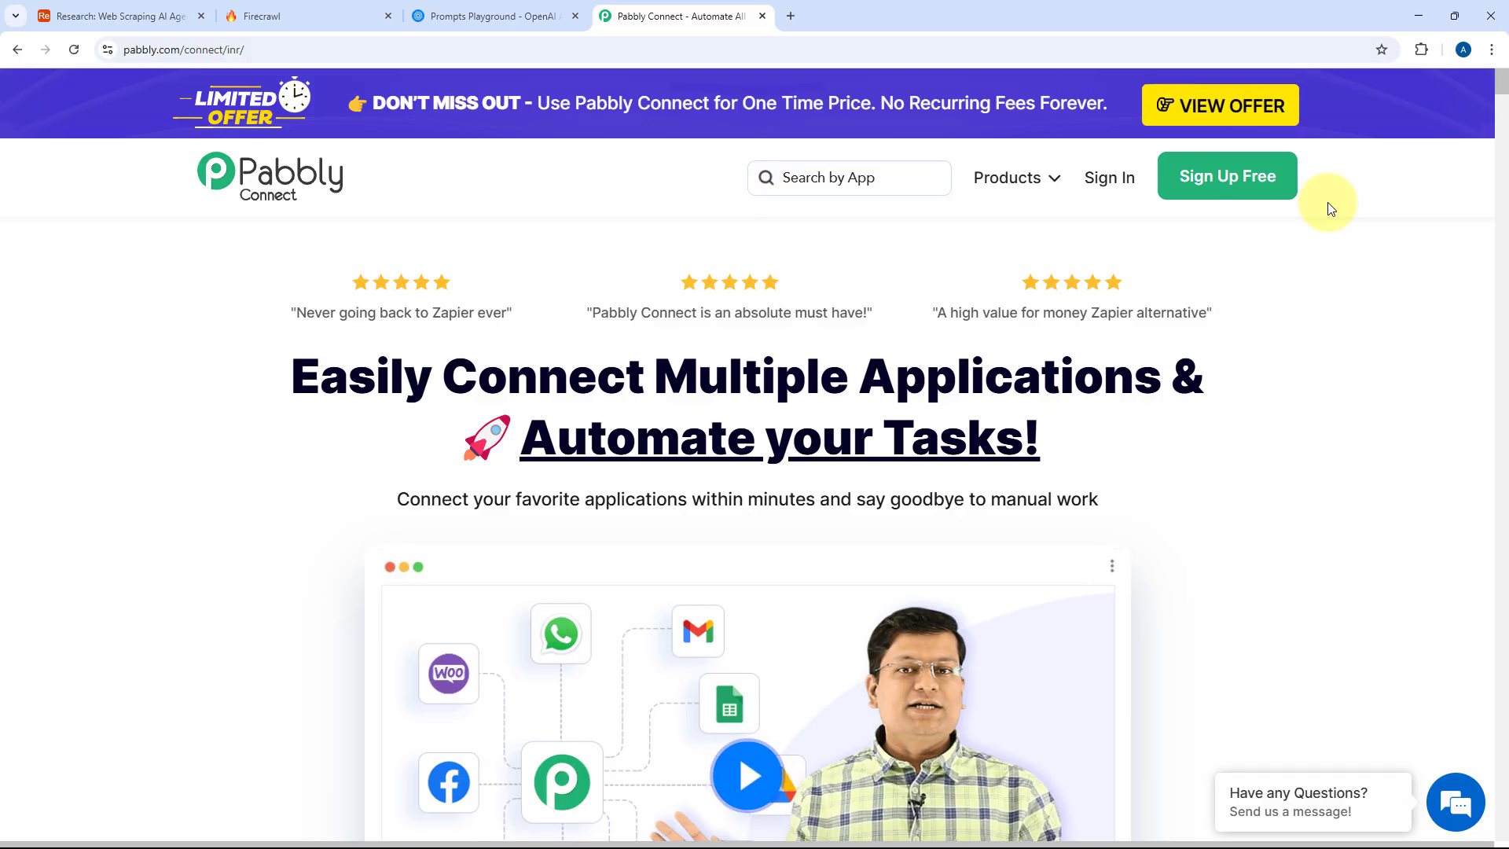
pyautogui.click(1108, 183)
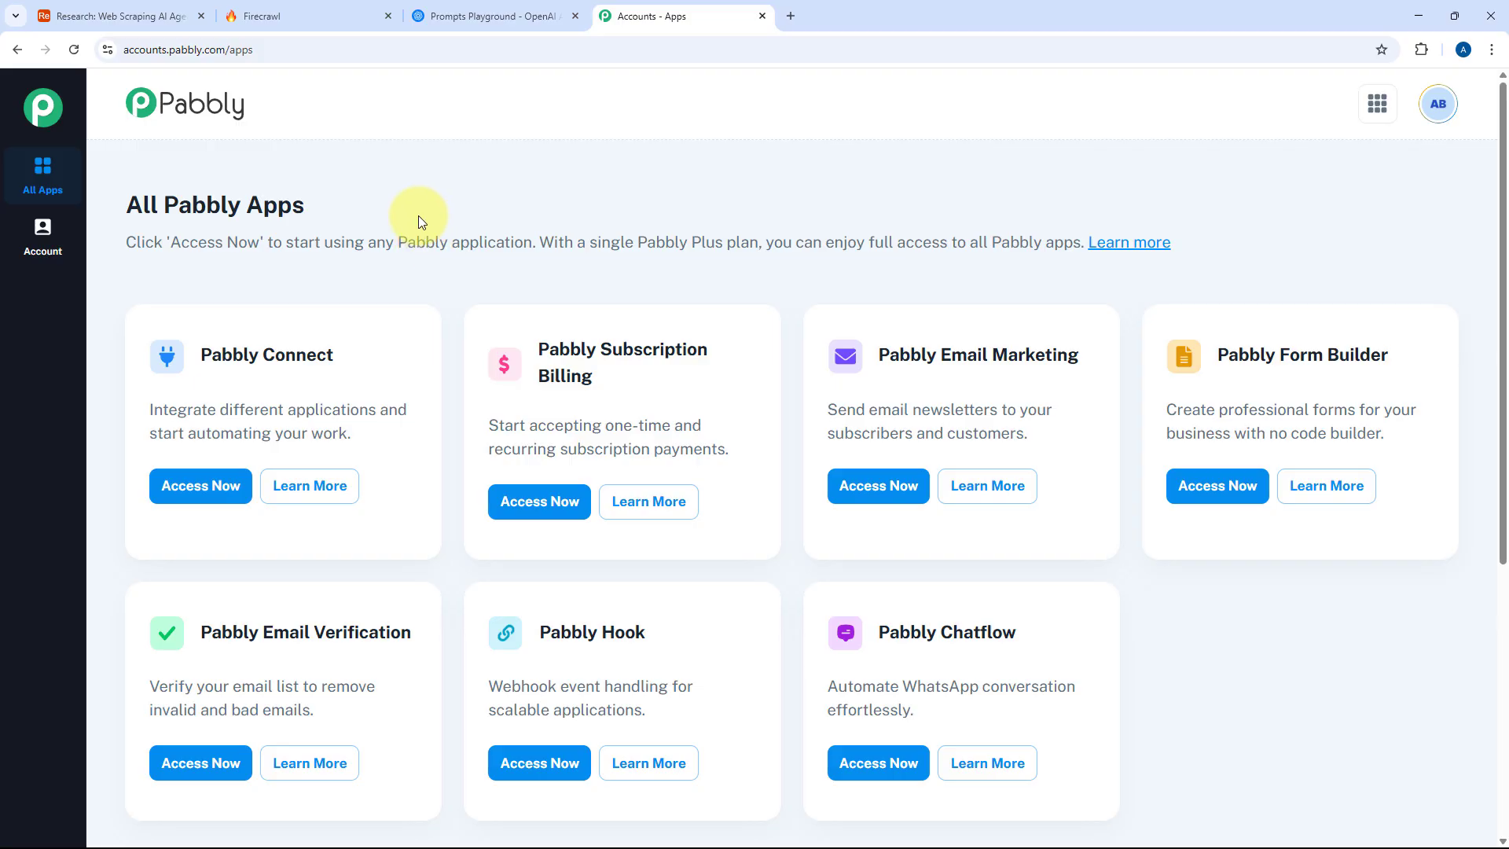
pyautogui.click(199, 485)
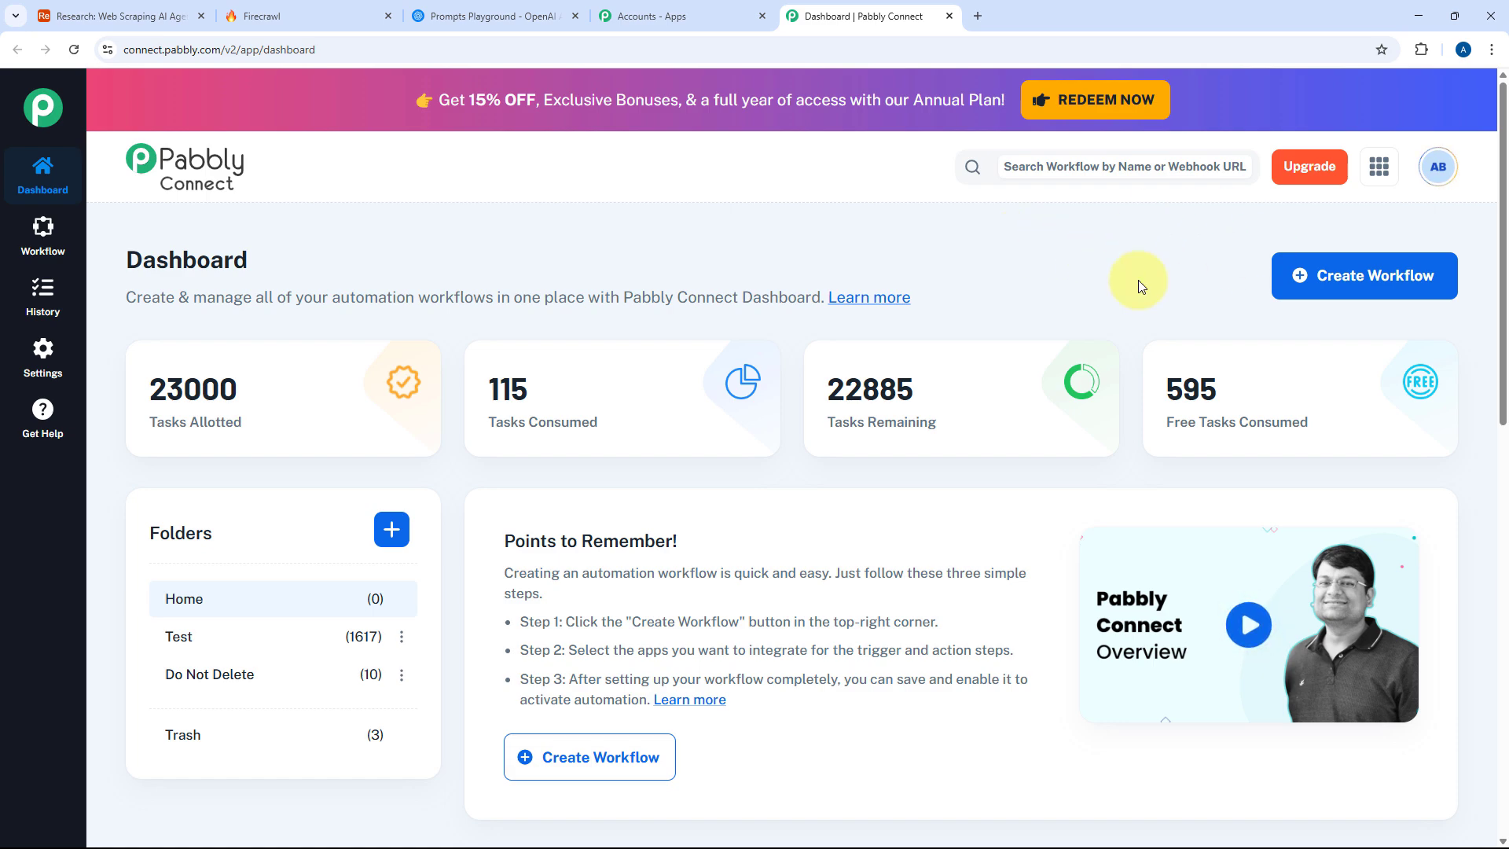
# - Create a workflow named "AI Agent Web Scraping and Summary" in the Home folder
pyautogui.click(1365, 277)
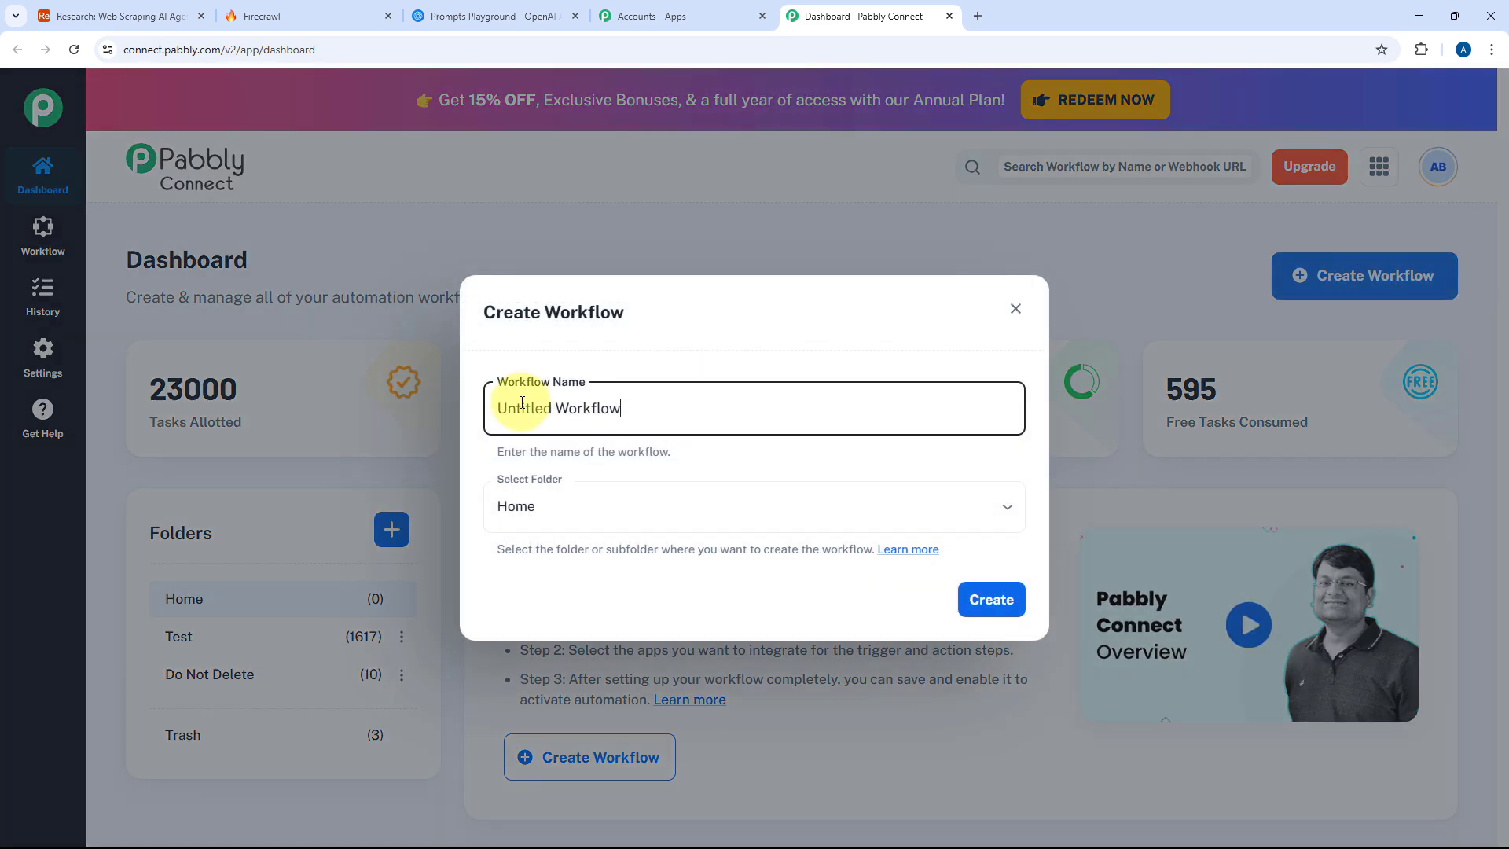
pyautogui.hotkey('ctrl', 'a')
pyautogui.write('AI Ag')
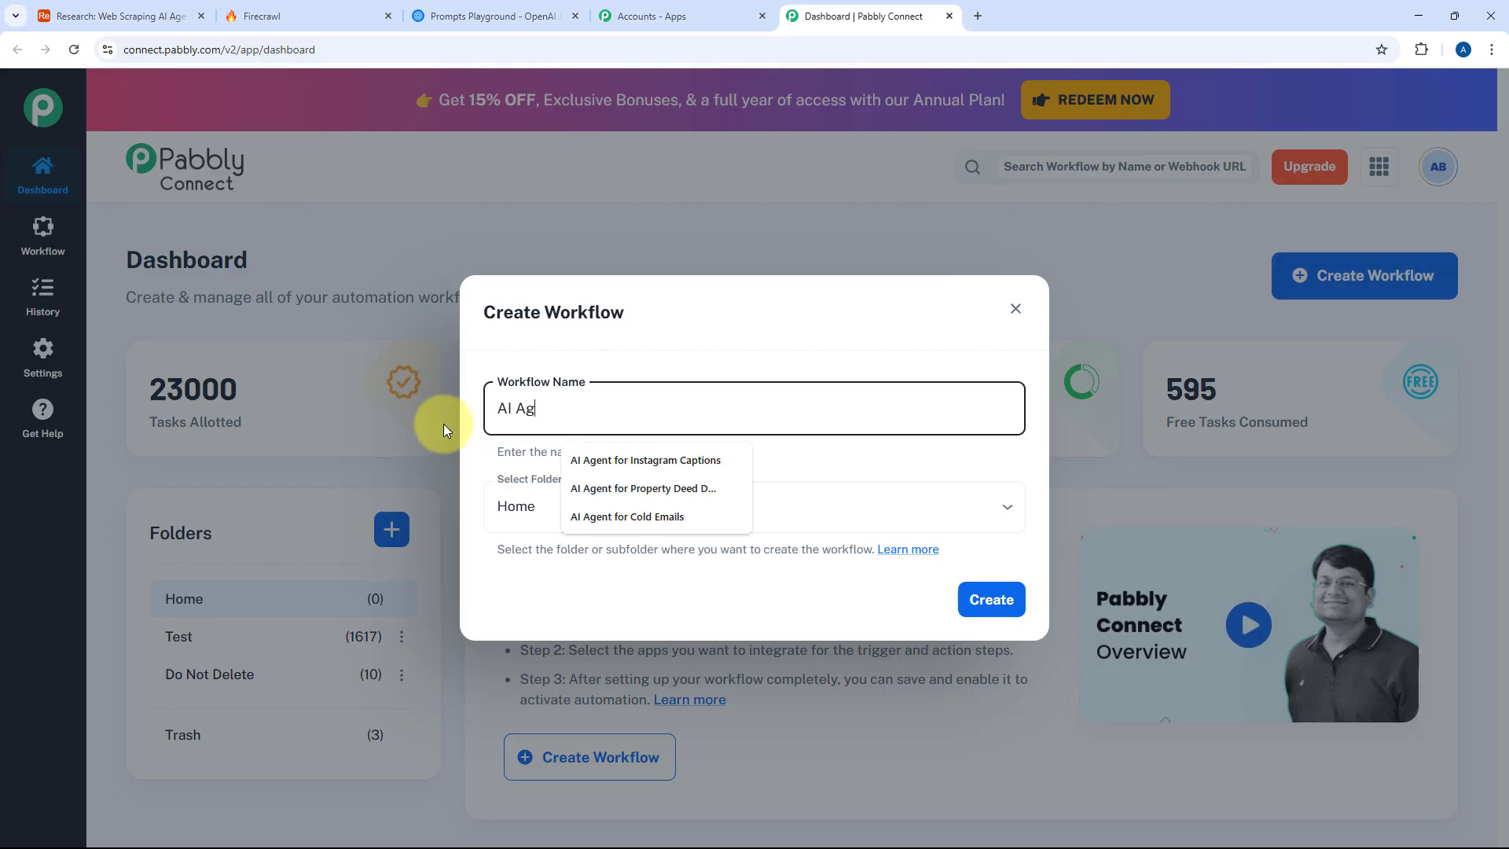
pyautogui.write('ent Web Sc')
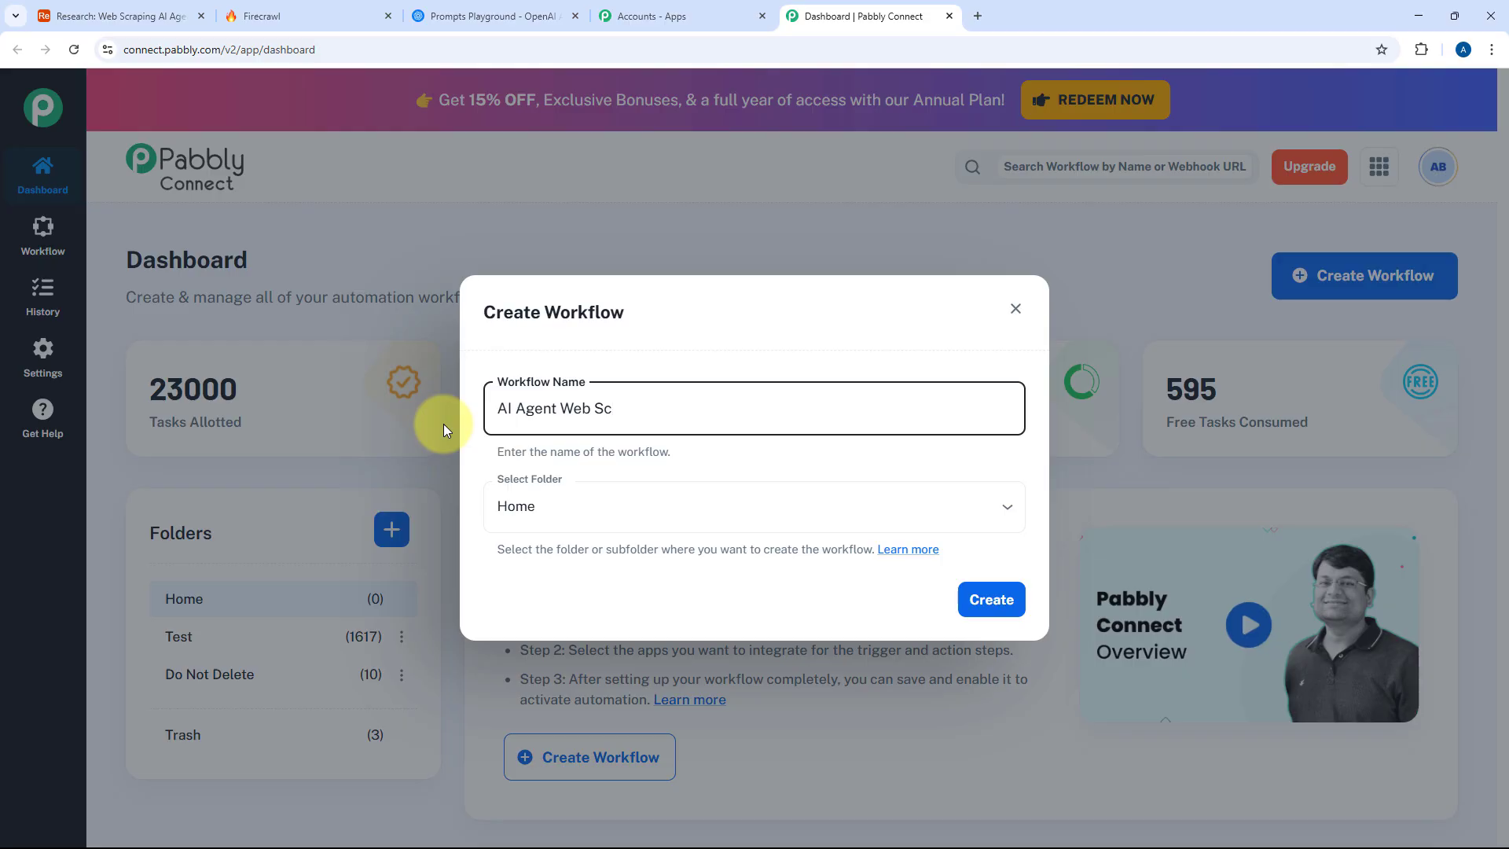
pyautogui.write('raping and Summary')
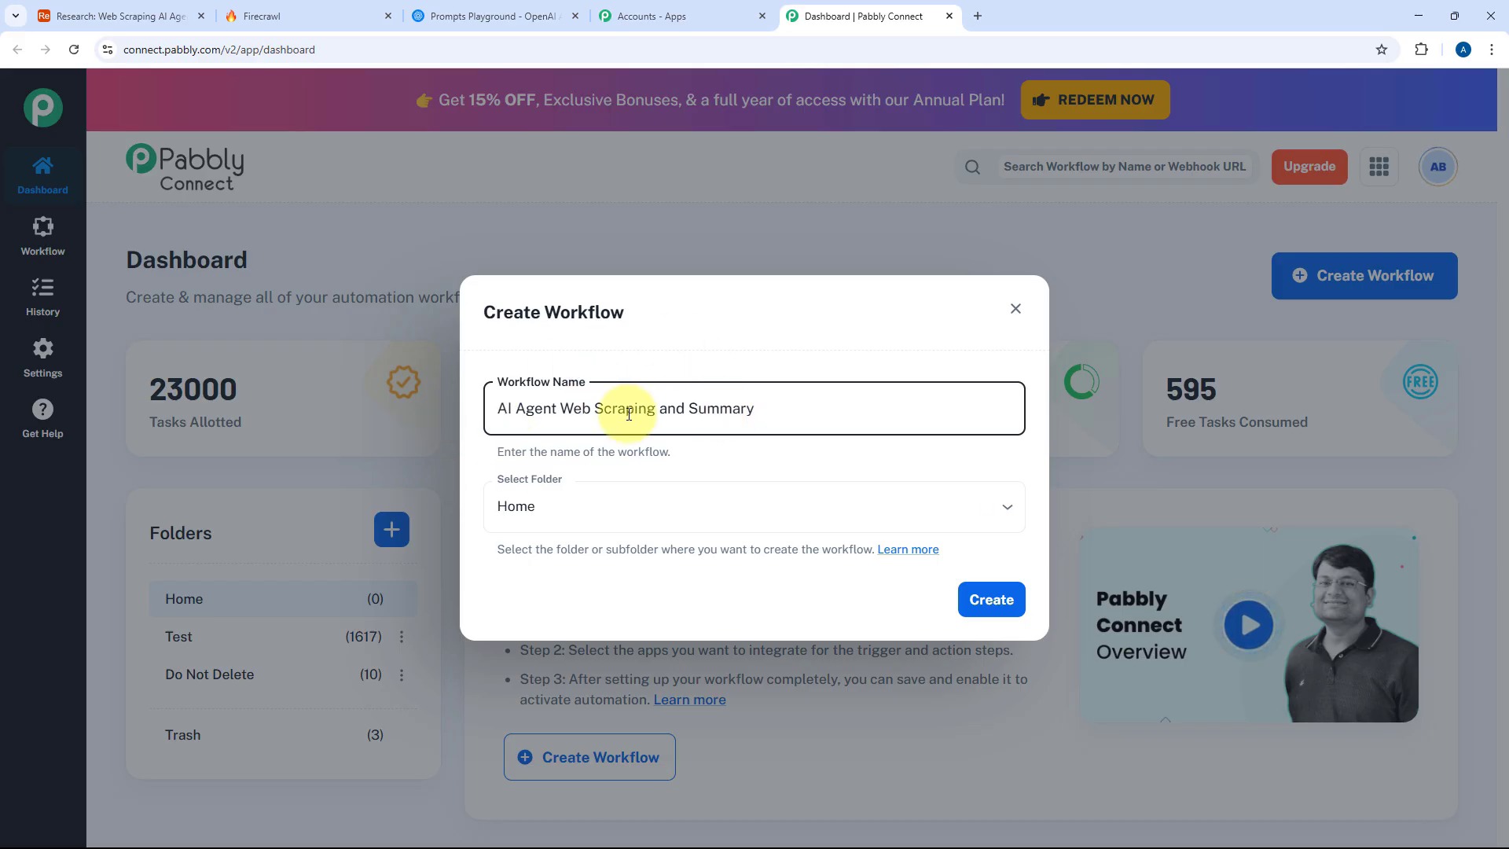
pyautogui.click(793, 489)
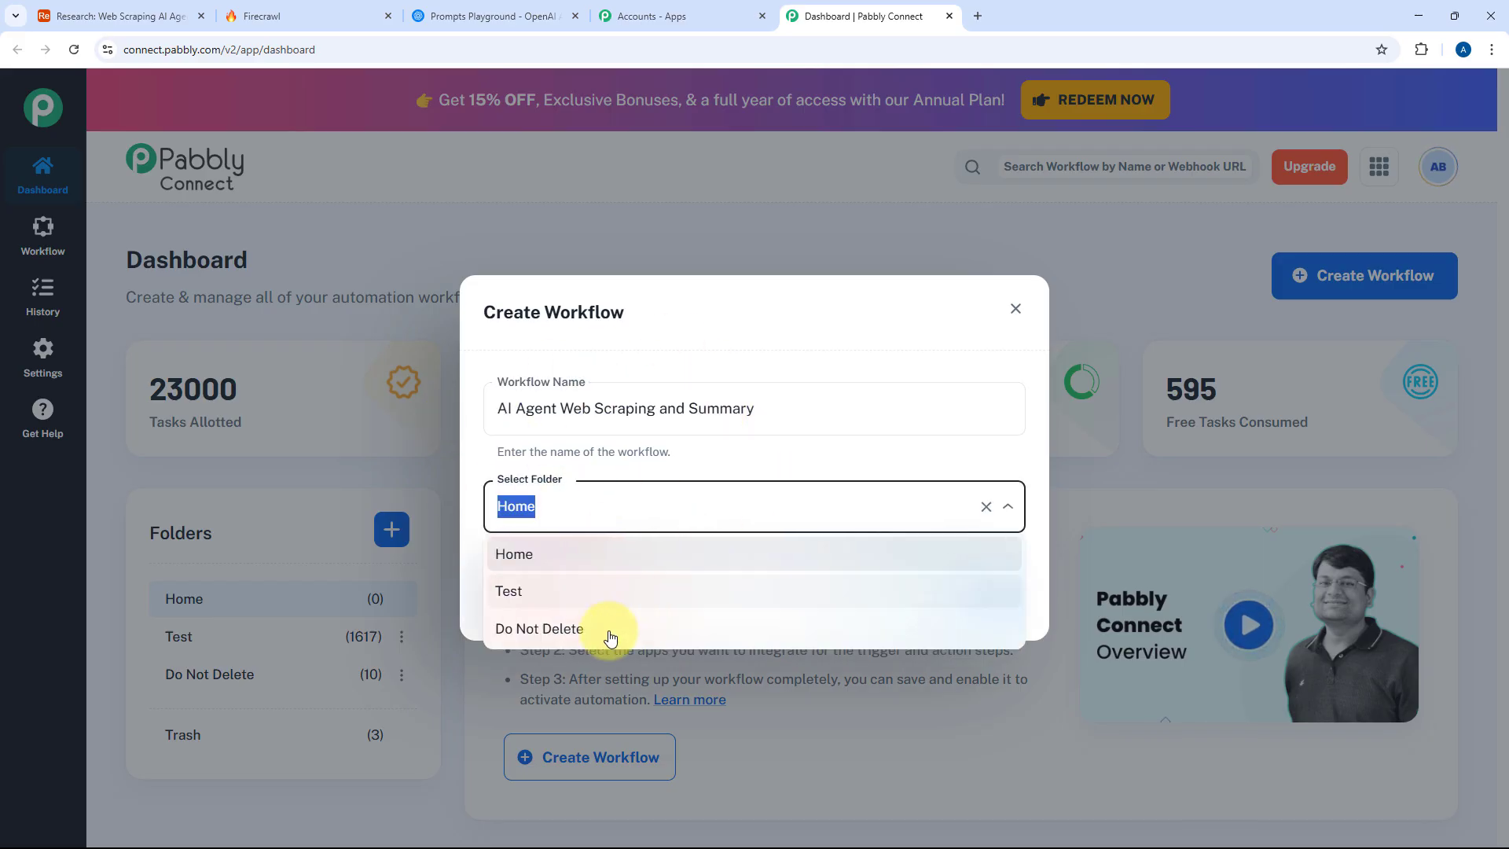
pyautogui.click(623, 572)
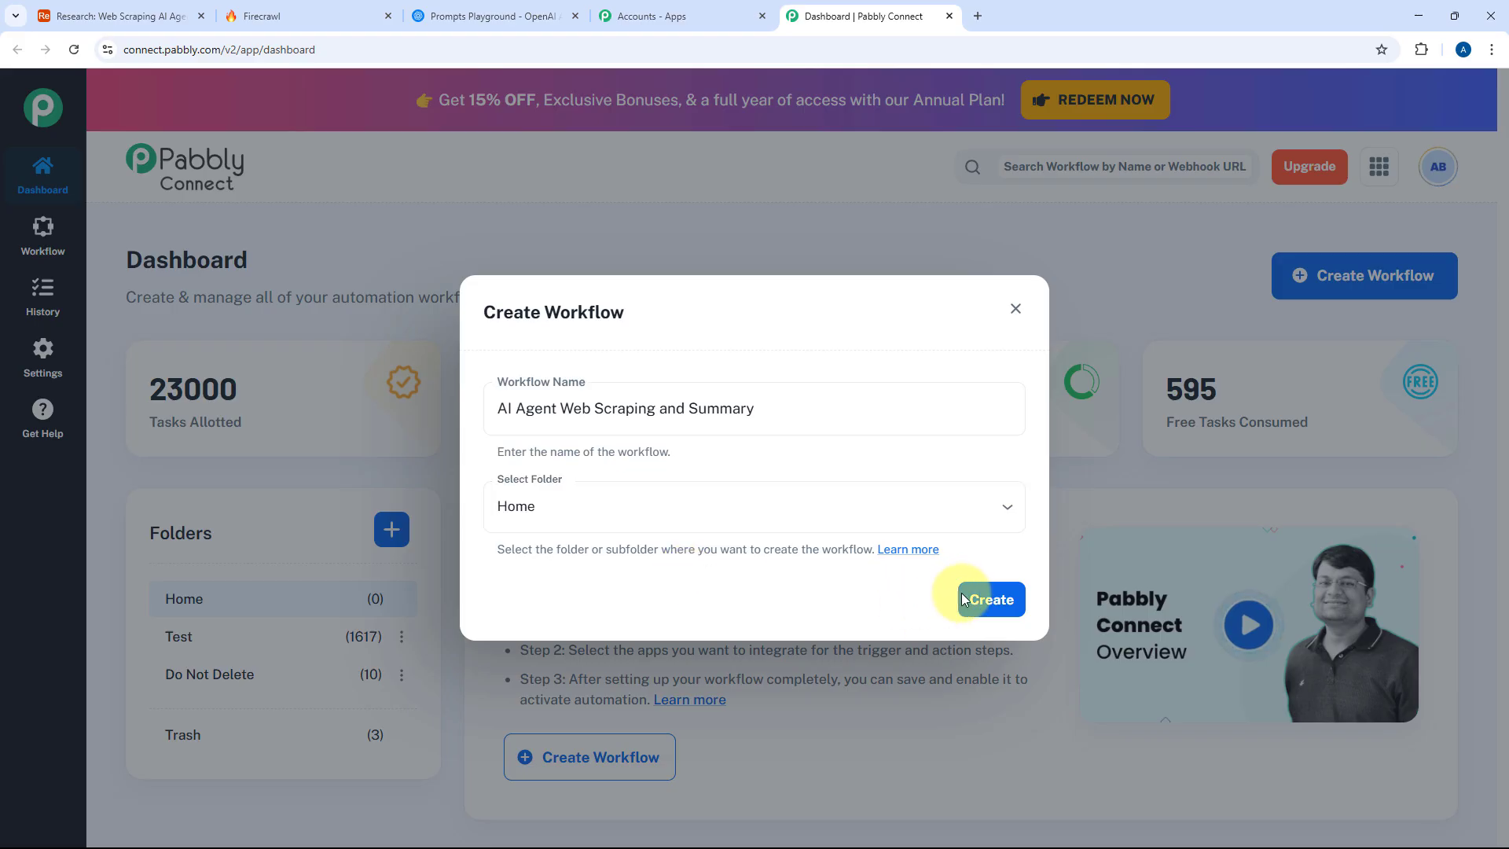
pyautogui.click(1003, 604)
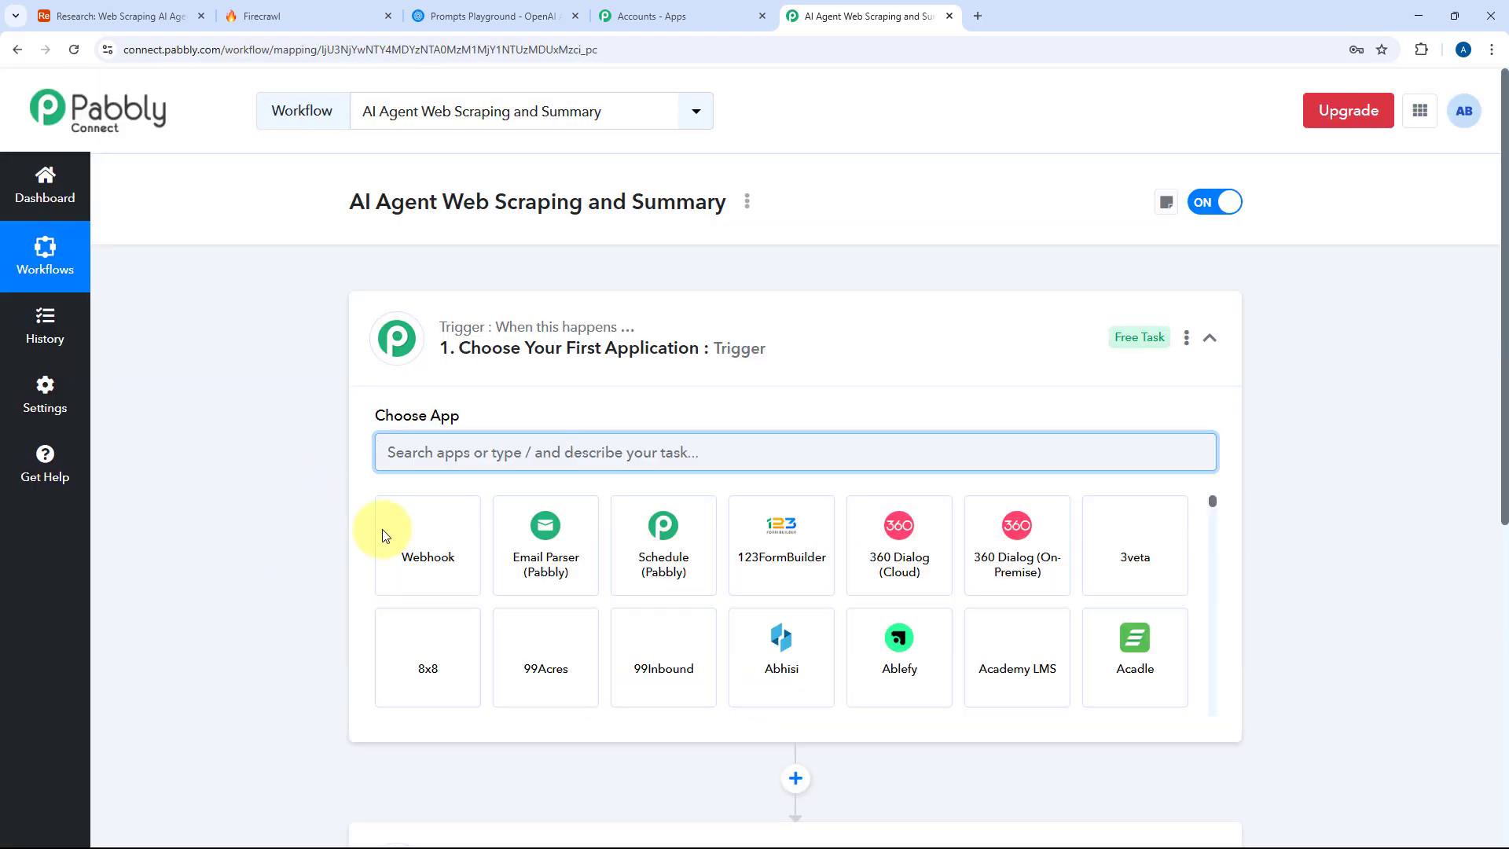
# - Collapse the trigger step to view the workflow's trigger and action structure, and reopen its app choices
pyautogui.click(650, 359)
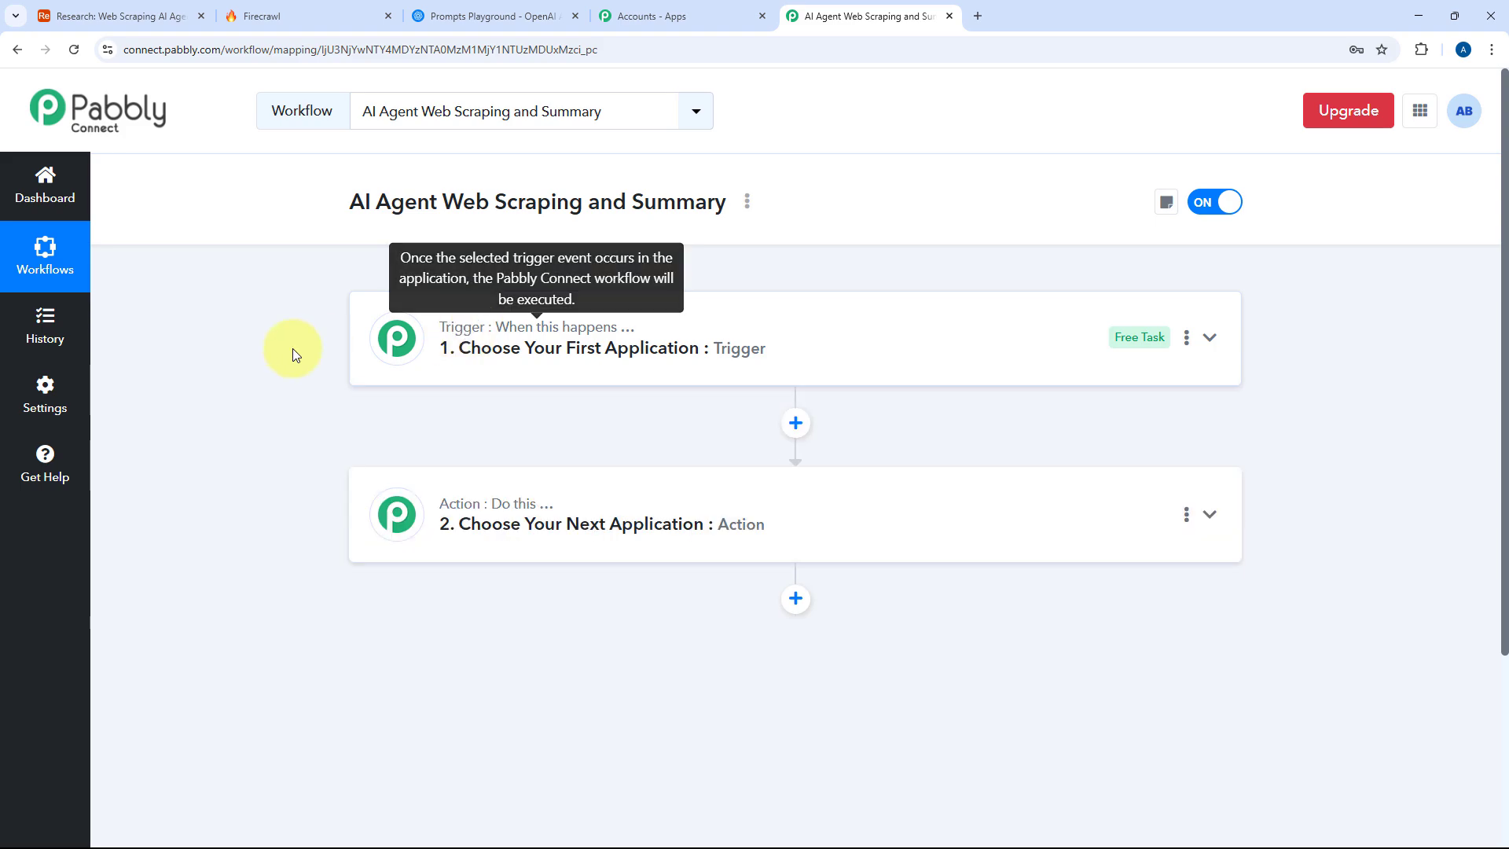
pyautogui.scroll(-1, 275, 369)
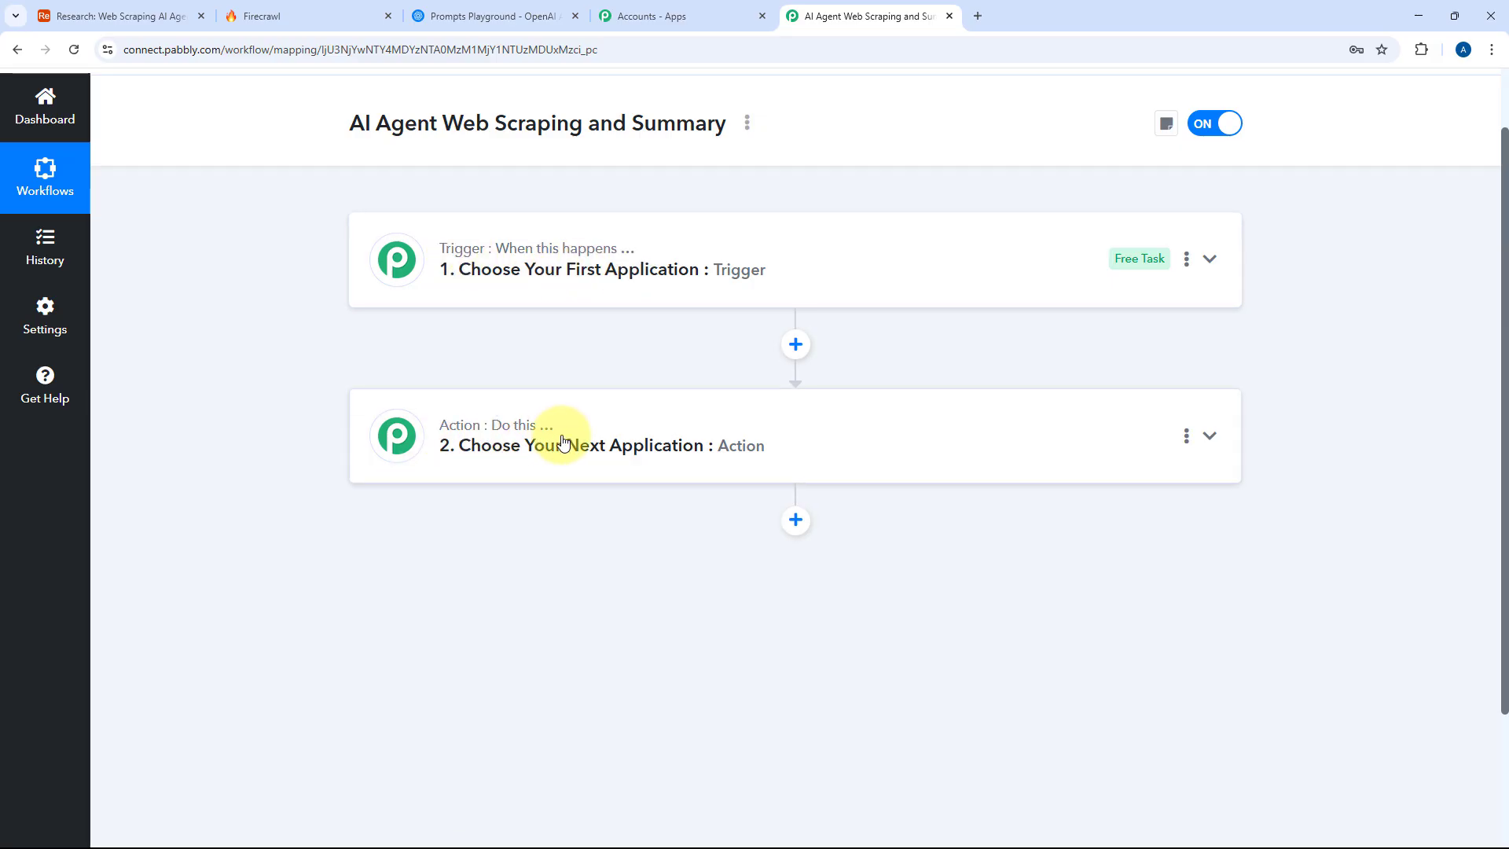
pyautogui.click(818, 253)
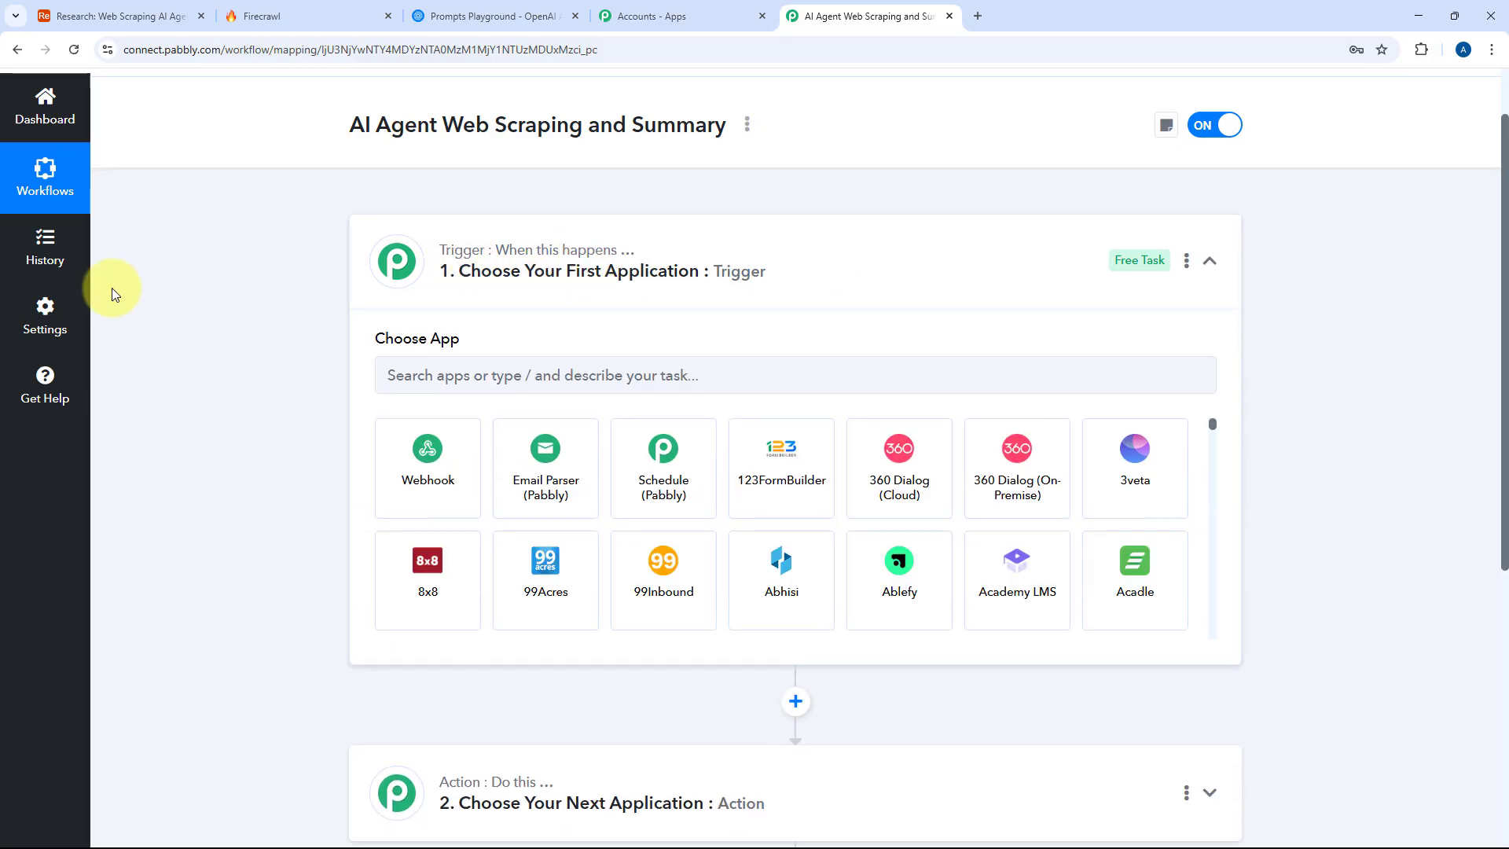
pyautogui.scroll(1, 312, 394)
pyautogui.scroll(-3, 315, 397)
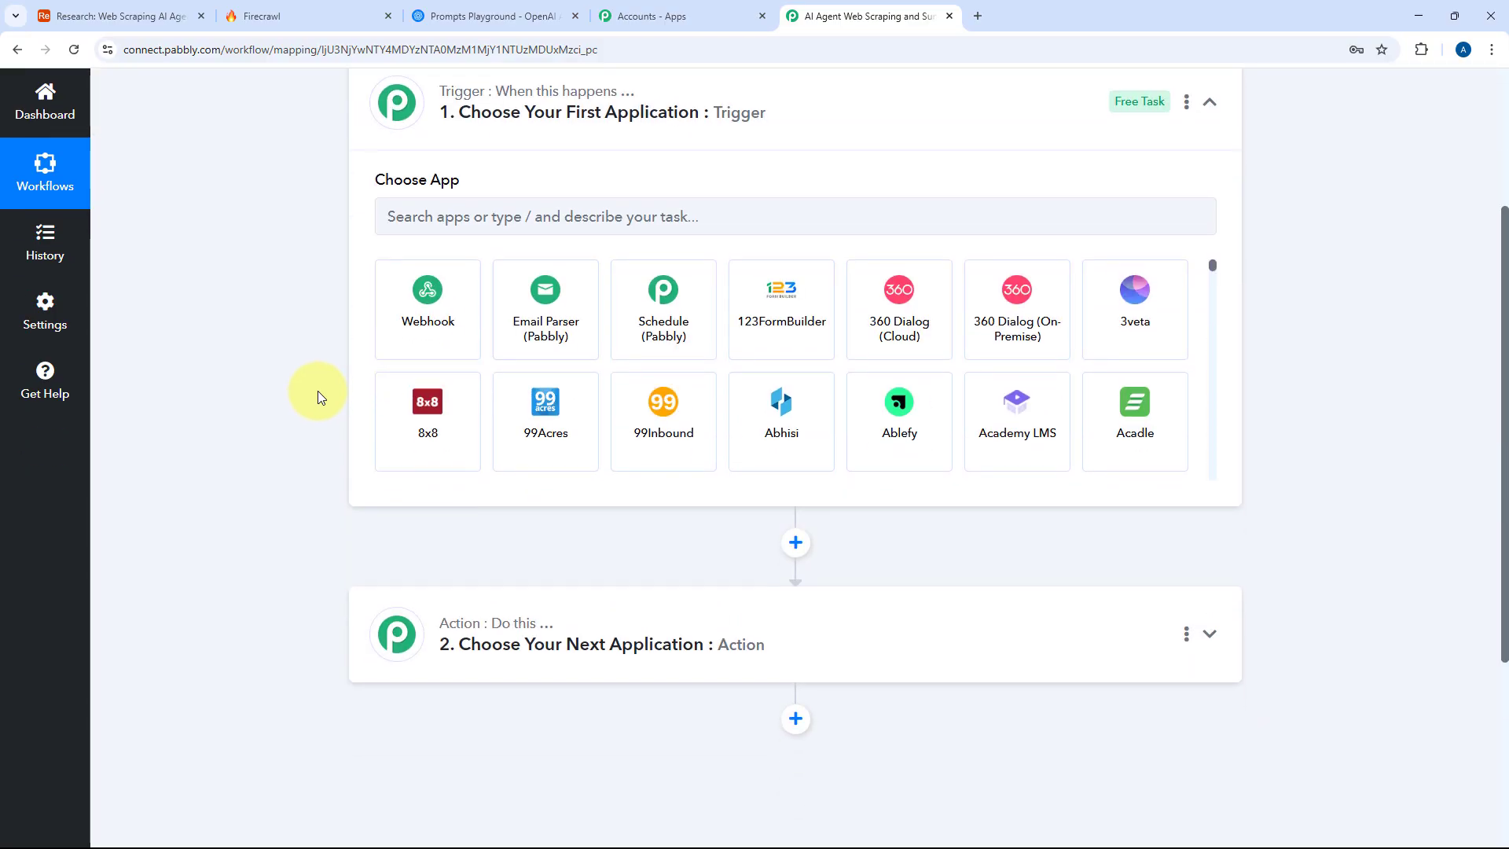
# - Switch between the workflow and Airtable to check the Web Scraping AI Agent table meant as the data source
pyautogui.click(126, 16)
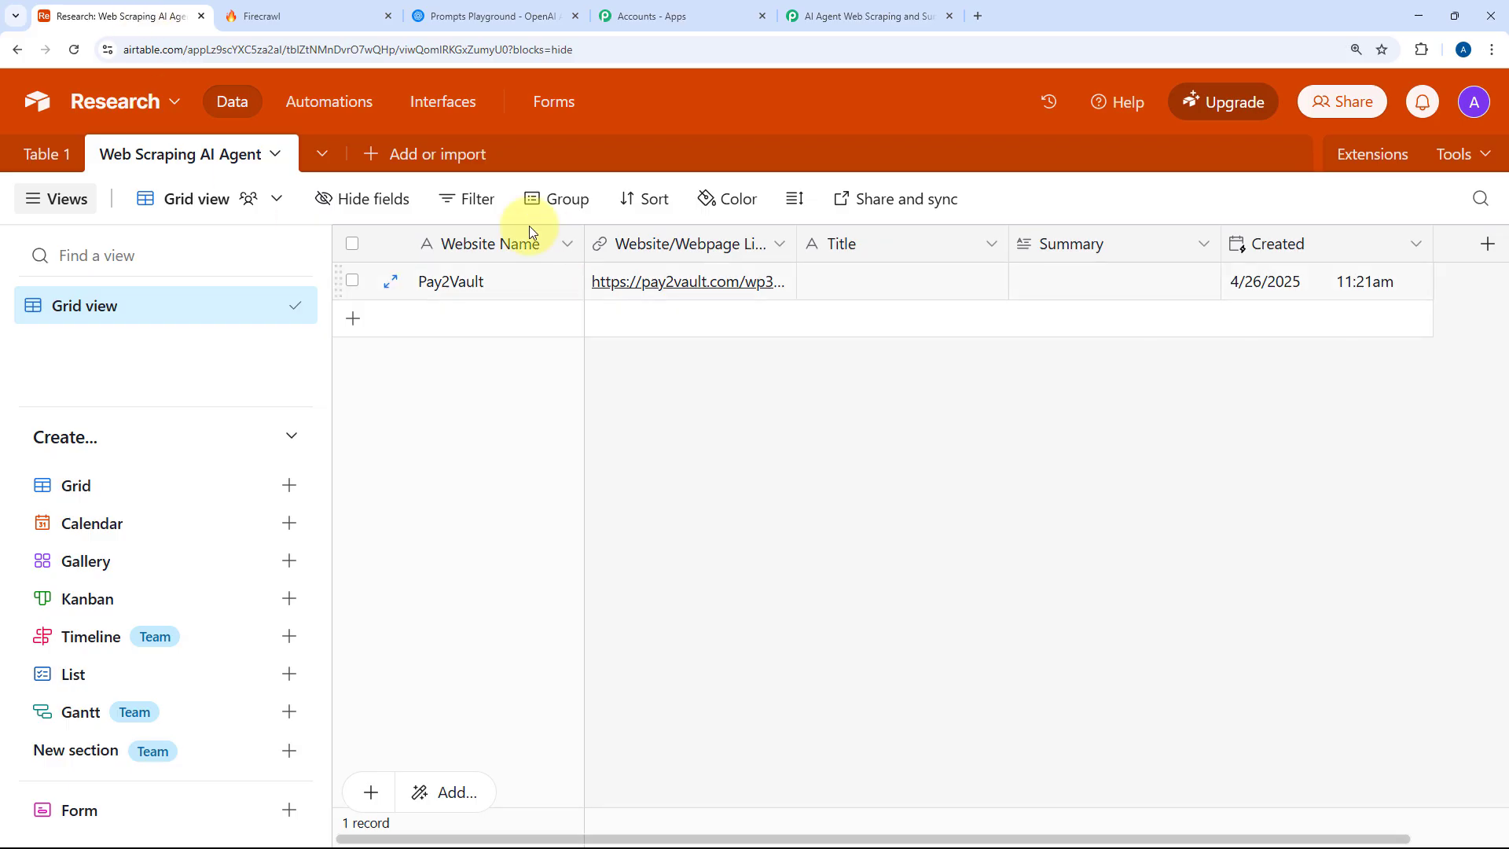
pyautogui.click(859, 16)
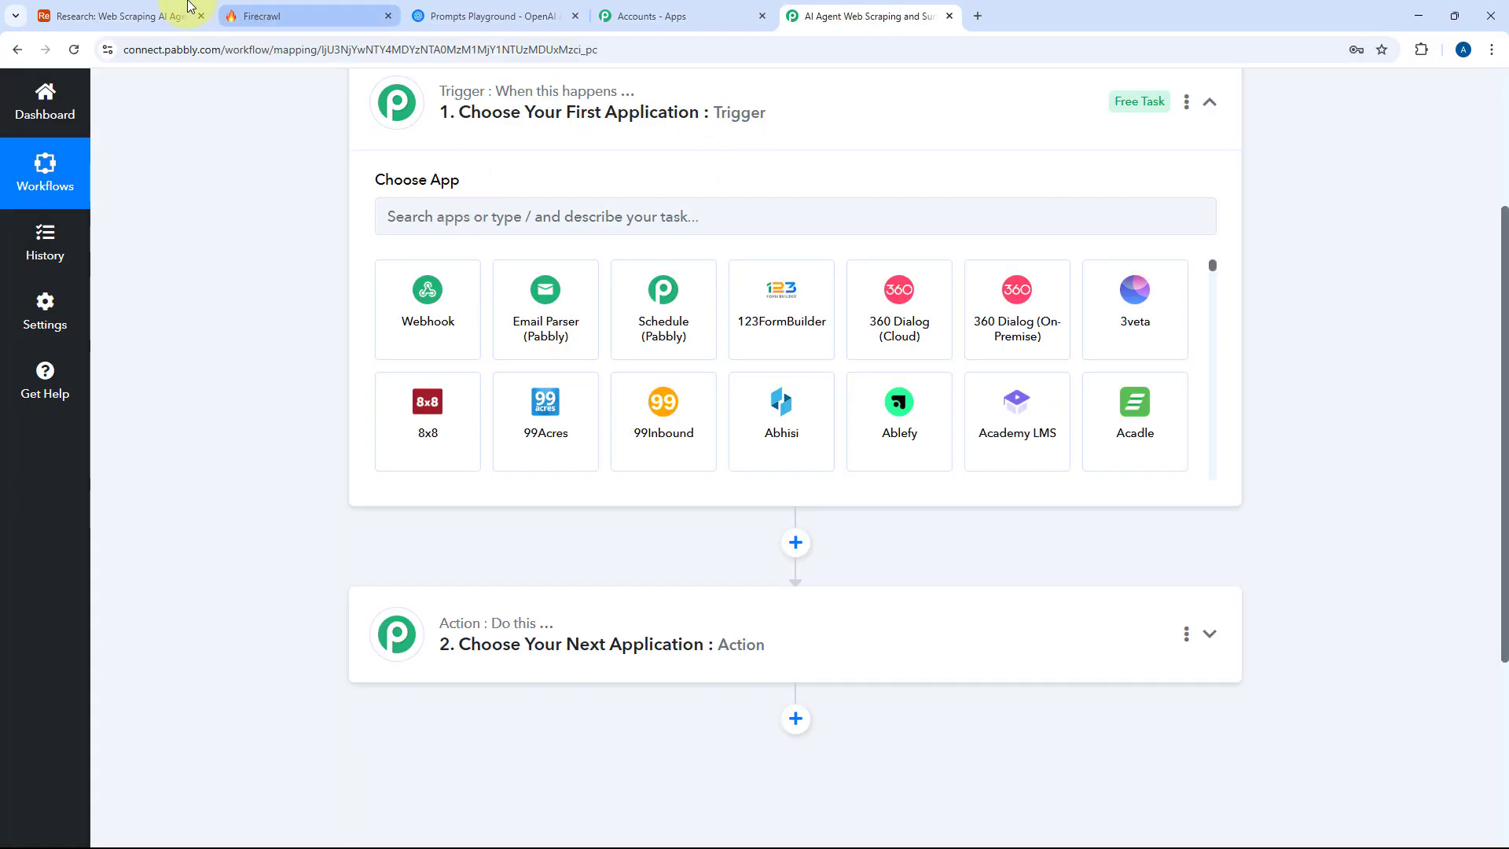
pyautogui.click(126, 15)
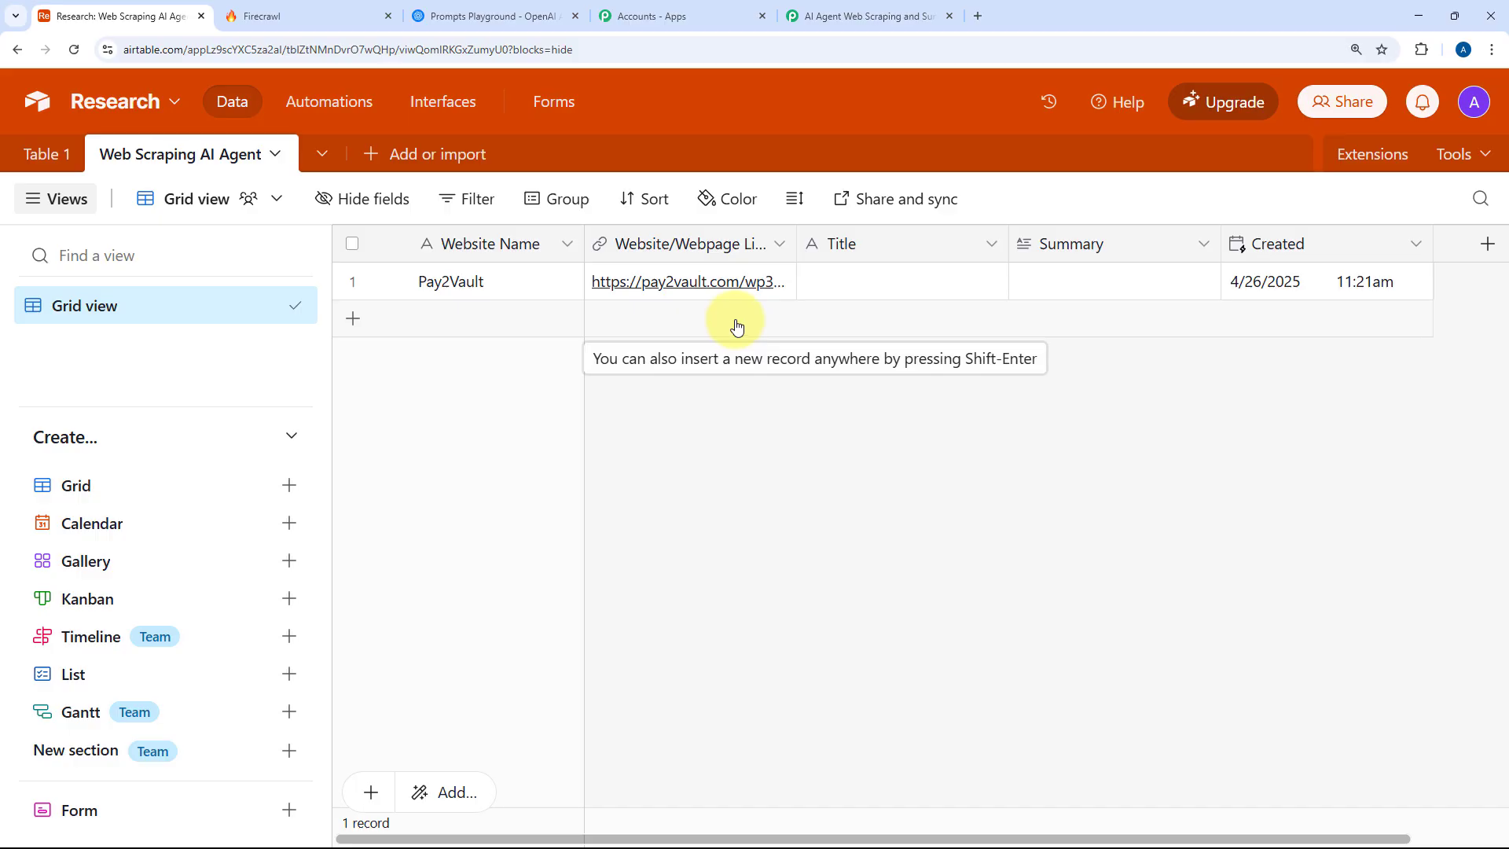
# - Return to the Pabbly Connect workflow and set its trigger to the Airtable app with the New Record event
pyautogui.click(891, 12)
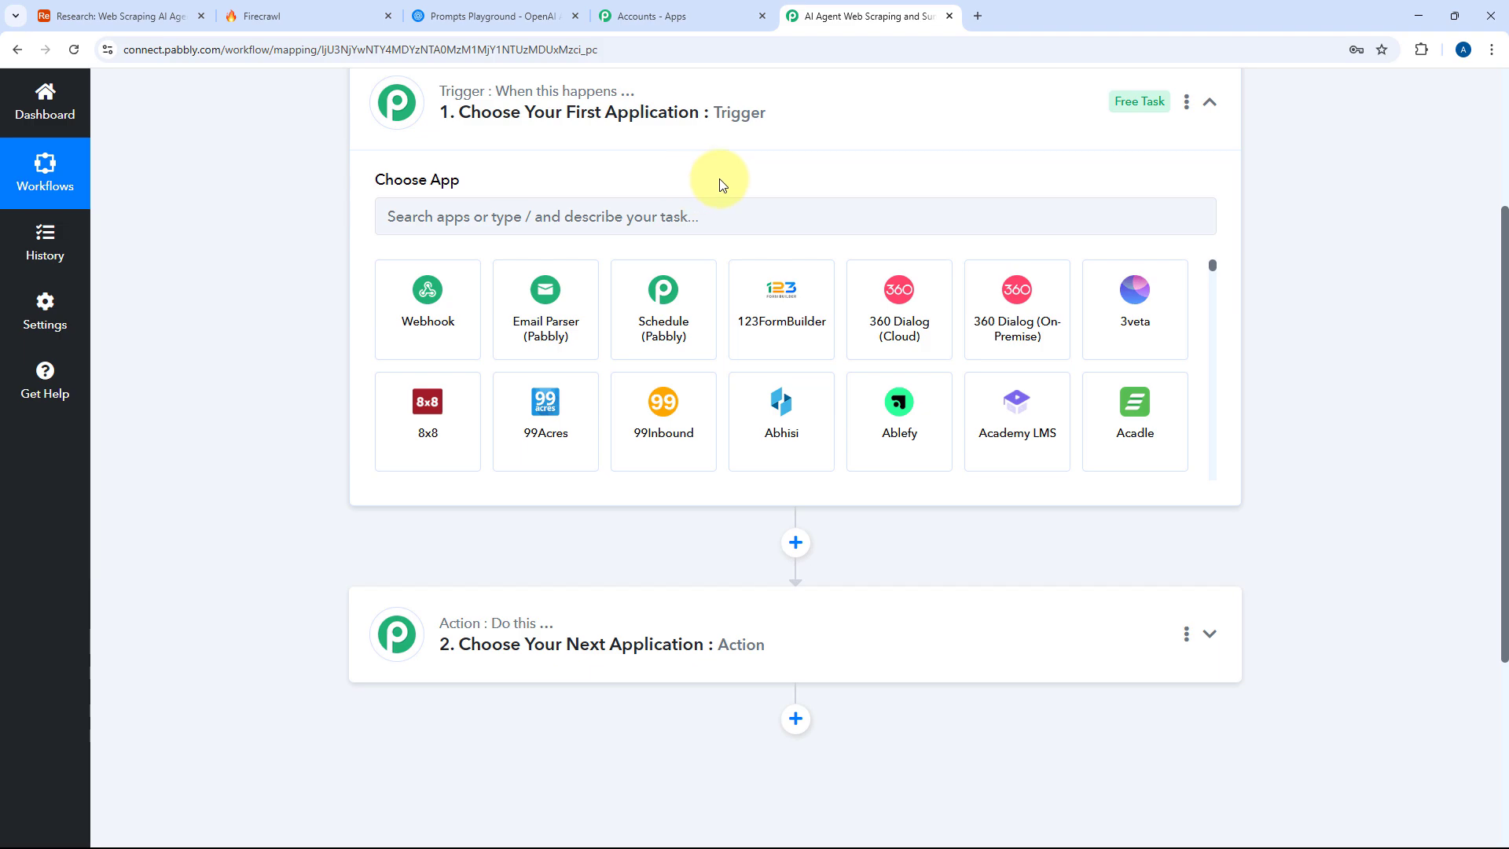
pyautogui.click(519, 213)
pyautogui.write('Airtable')
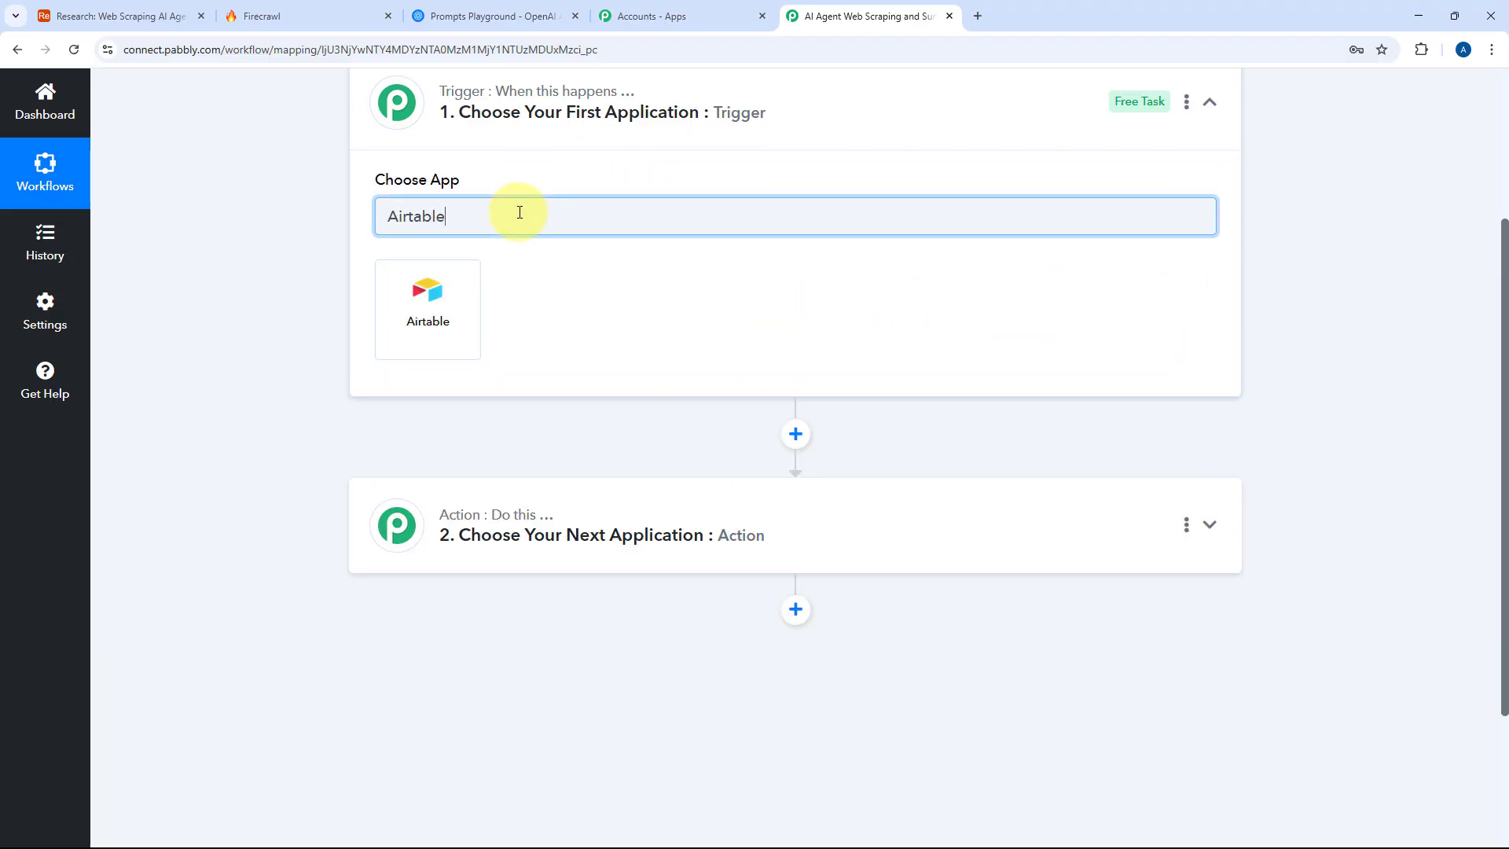
pyautogui.click(426, 305)
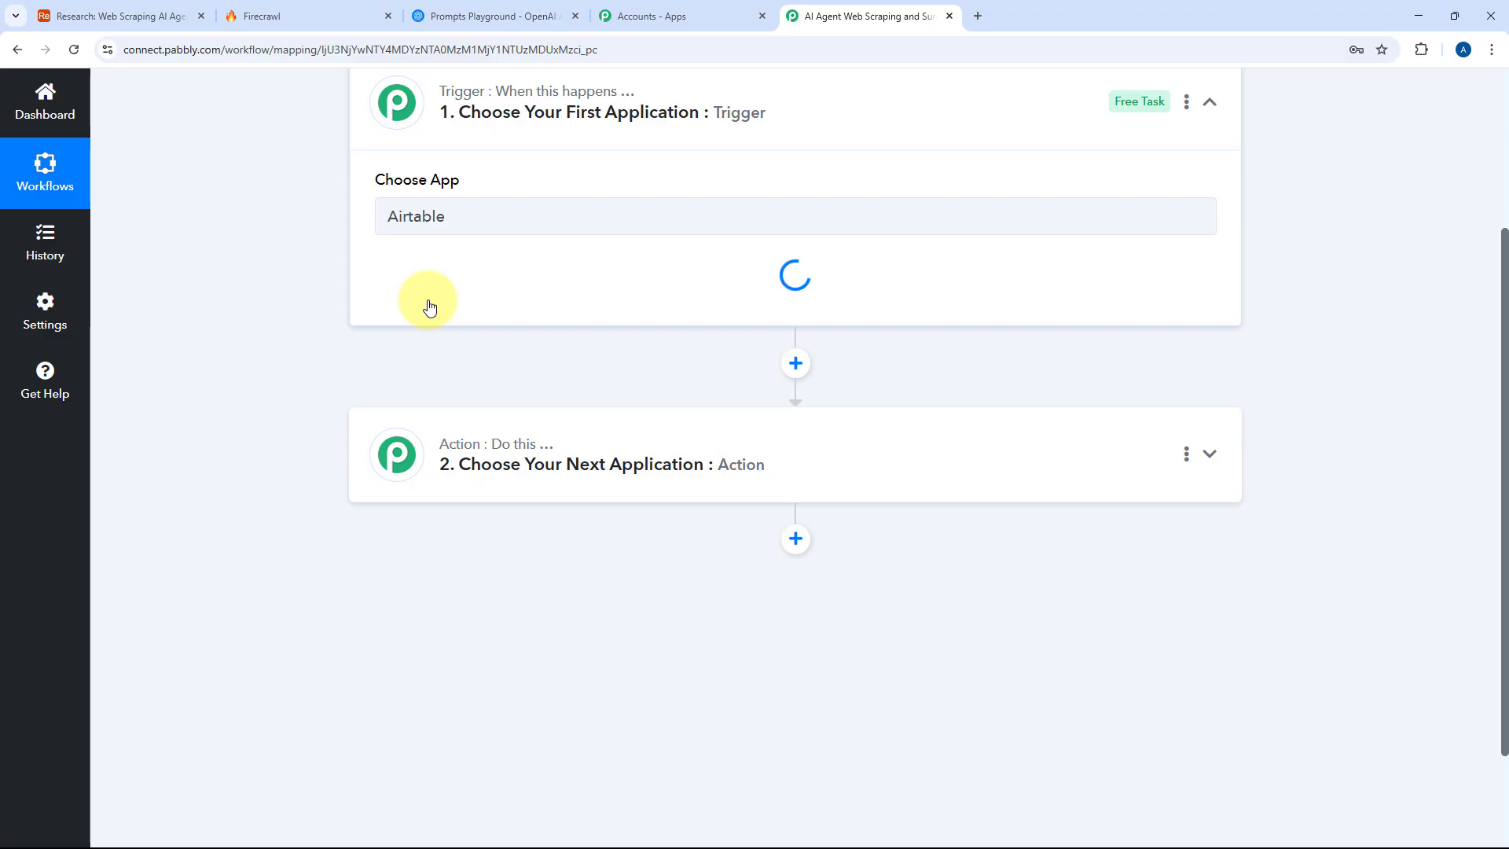
pyautogui.scroll(-1, 318, 266)
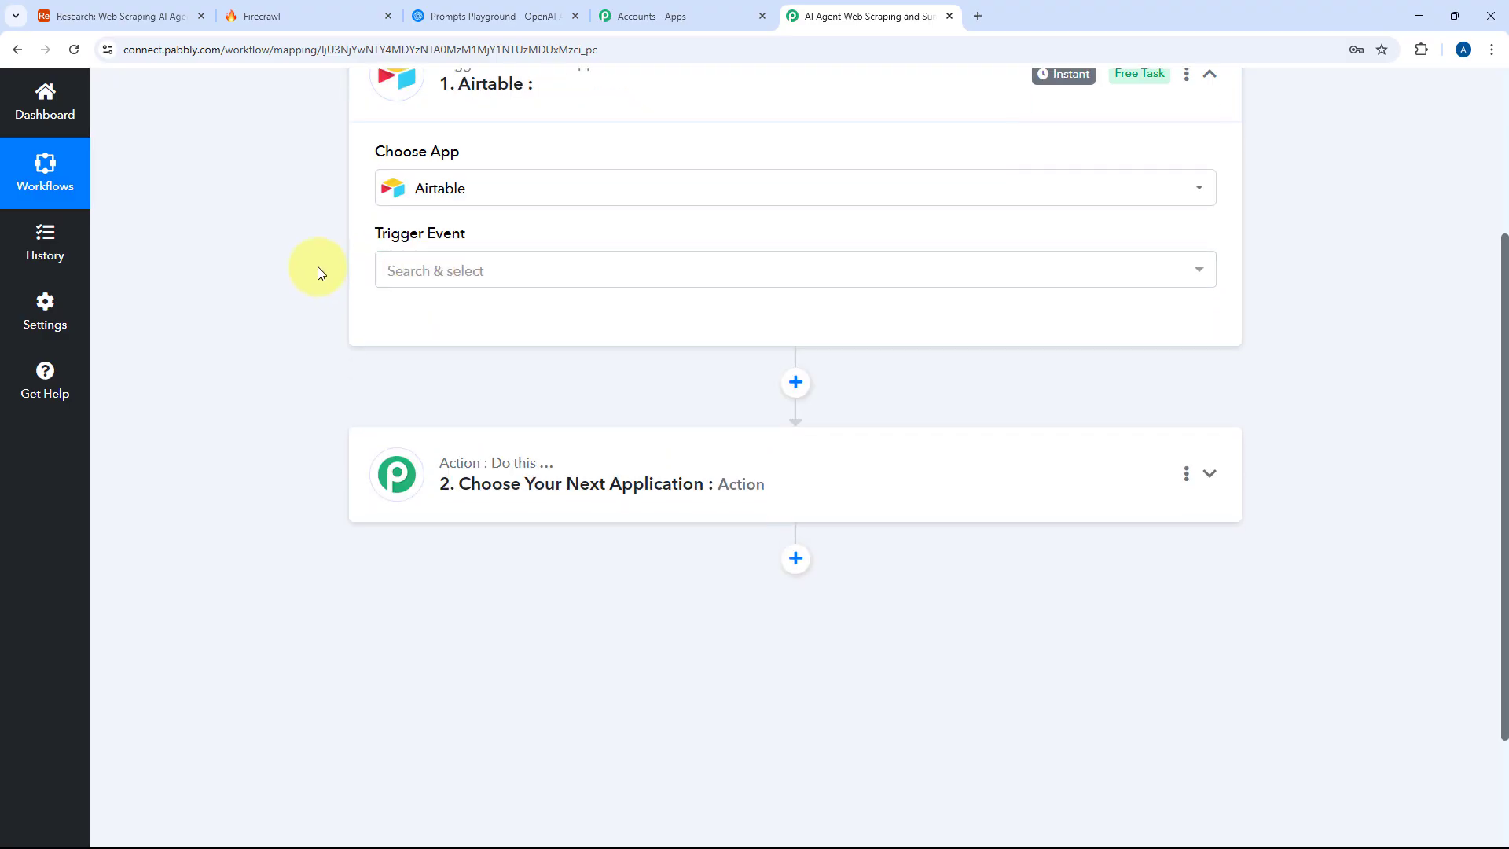
pyautogui.click(547, 216)
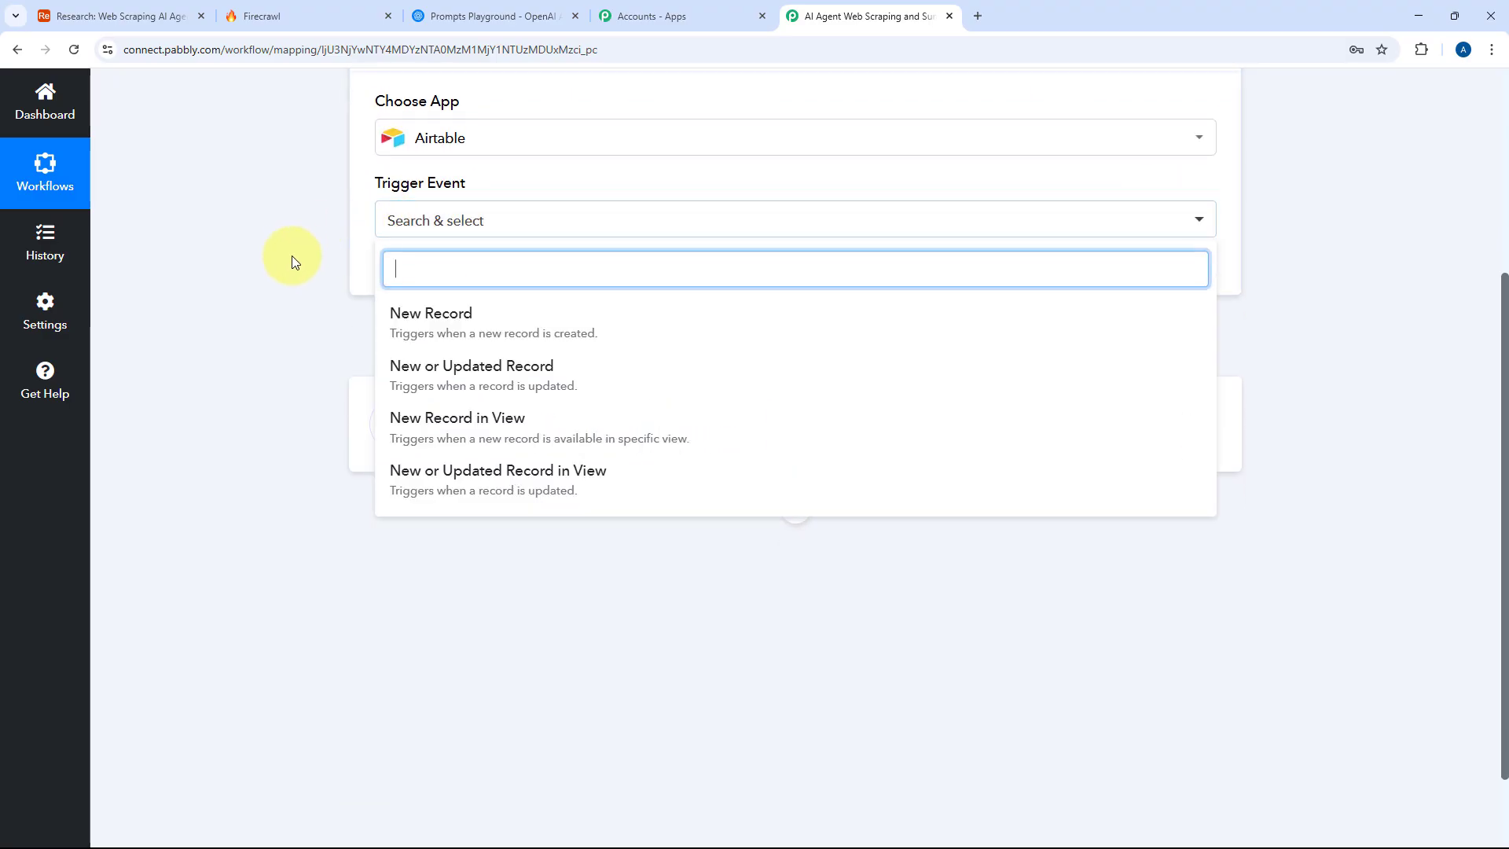
pyautogui.click(505, 321)
pyautogui.scroll(1, 472, 338)
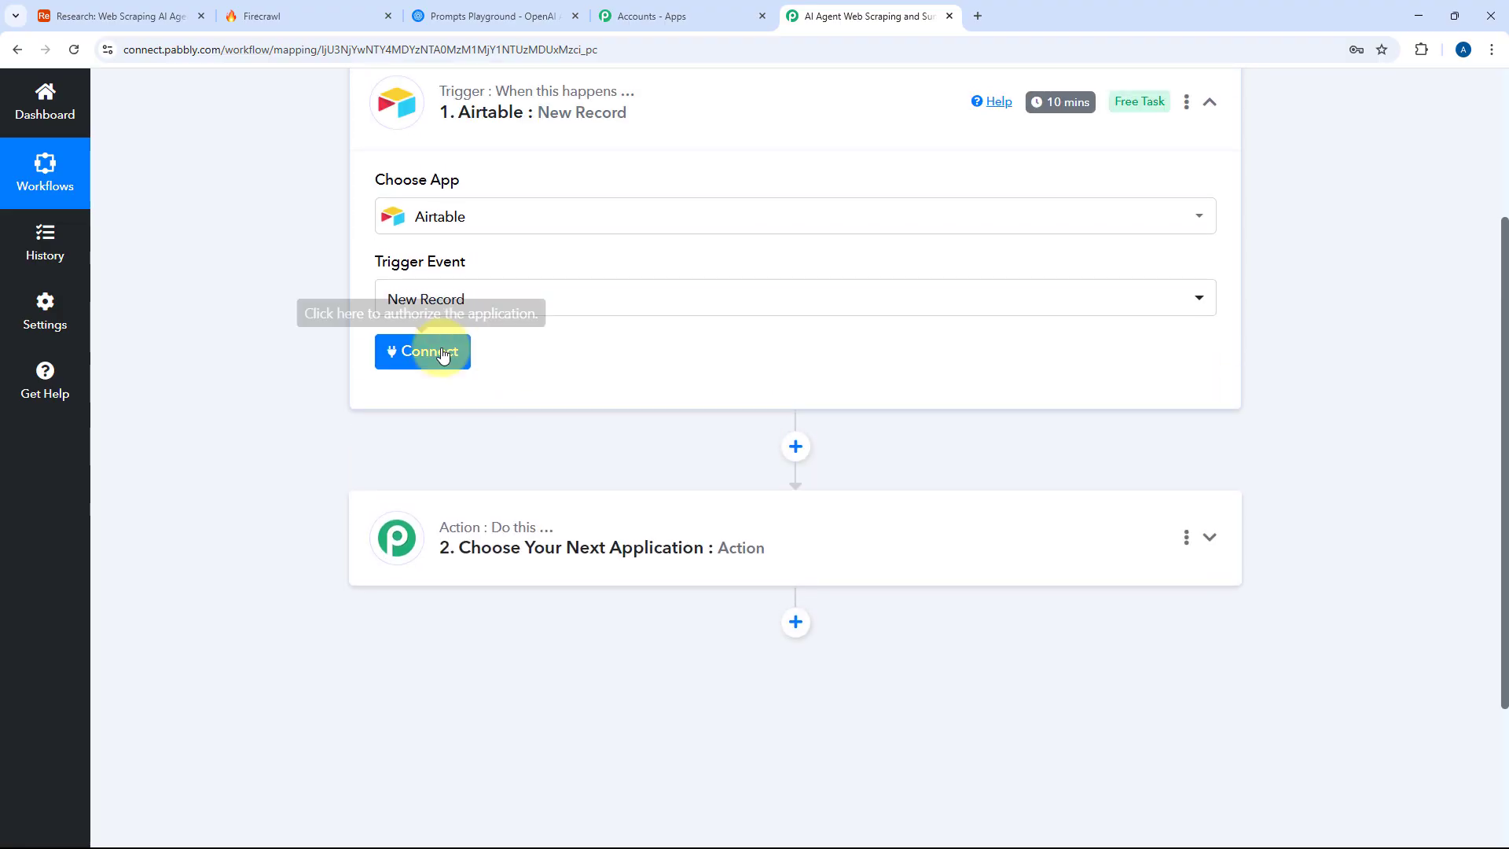
# - Add a new Airtable connection for the trigger, granting access to all current and future bases in all current and future workspaces
pyautogui.click(435, 363)
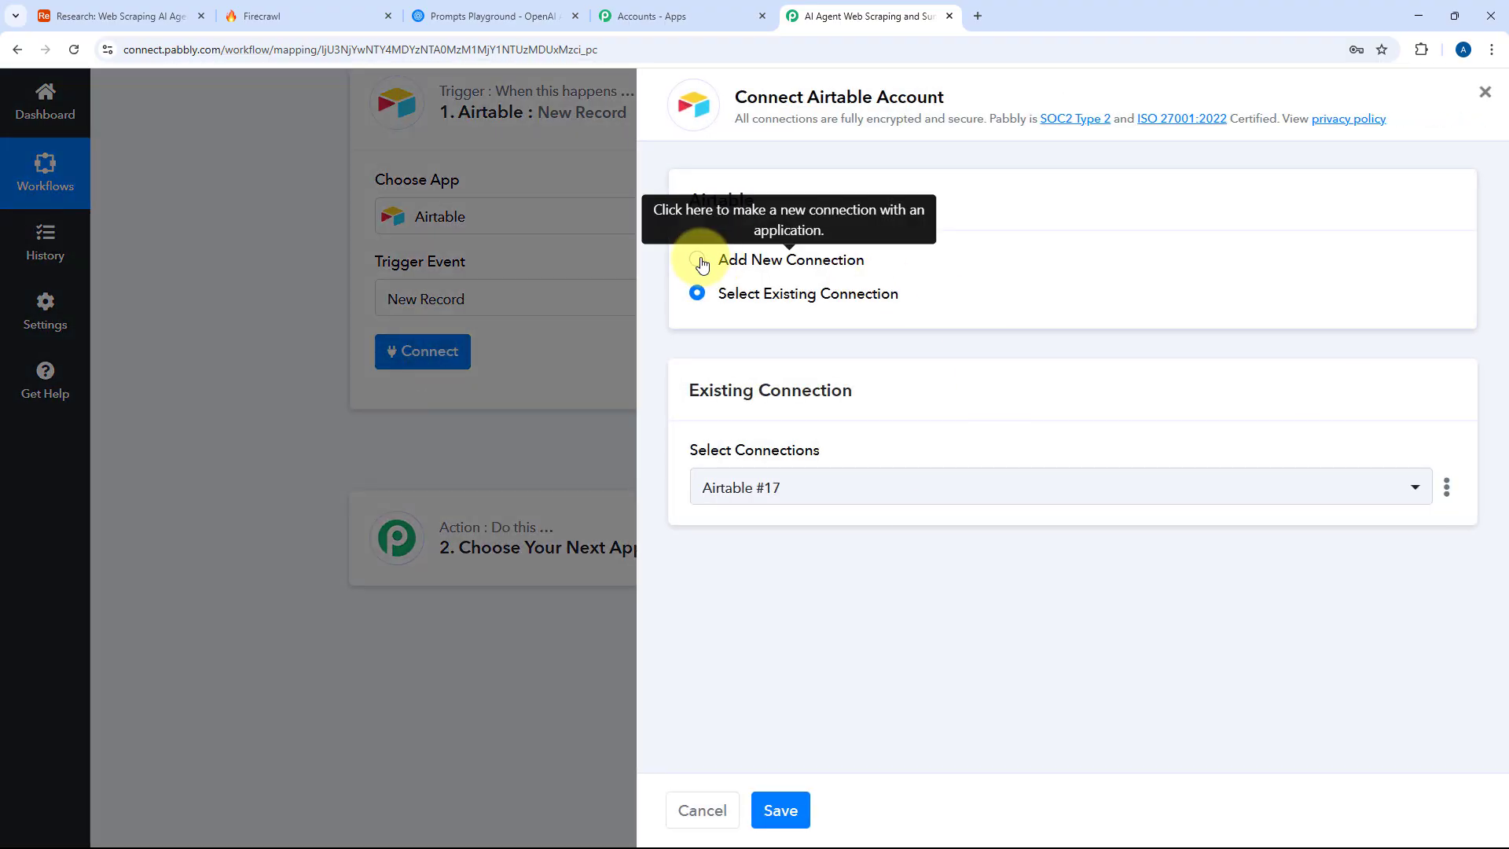
pyautogui.click(699, 261)
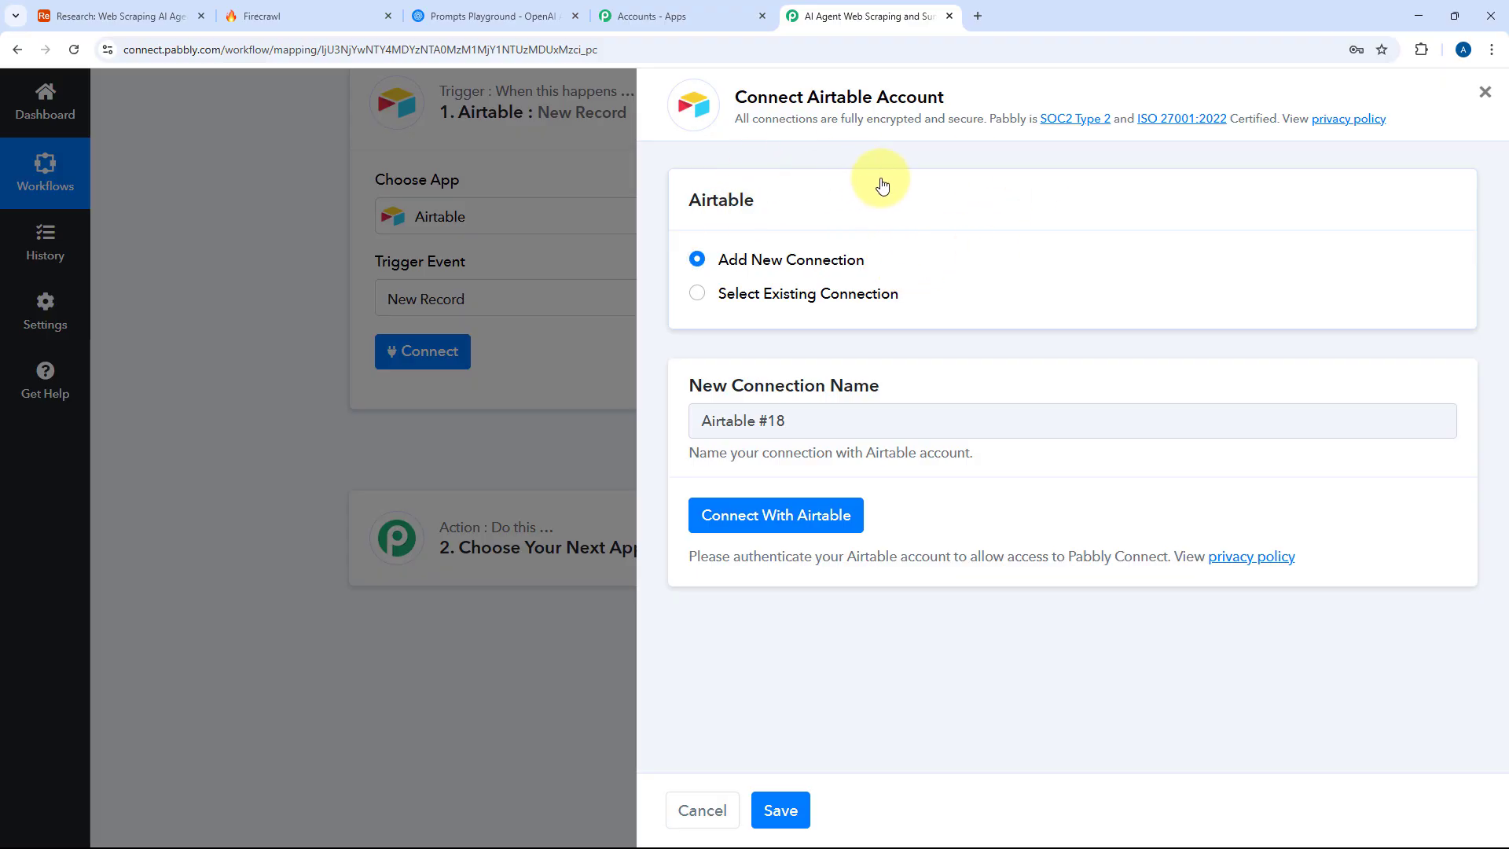
pyautogui.click(770, 516)
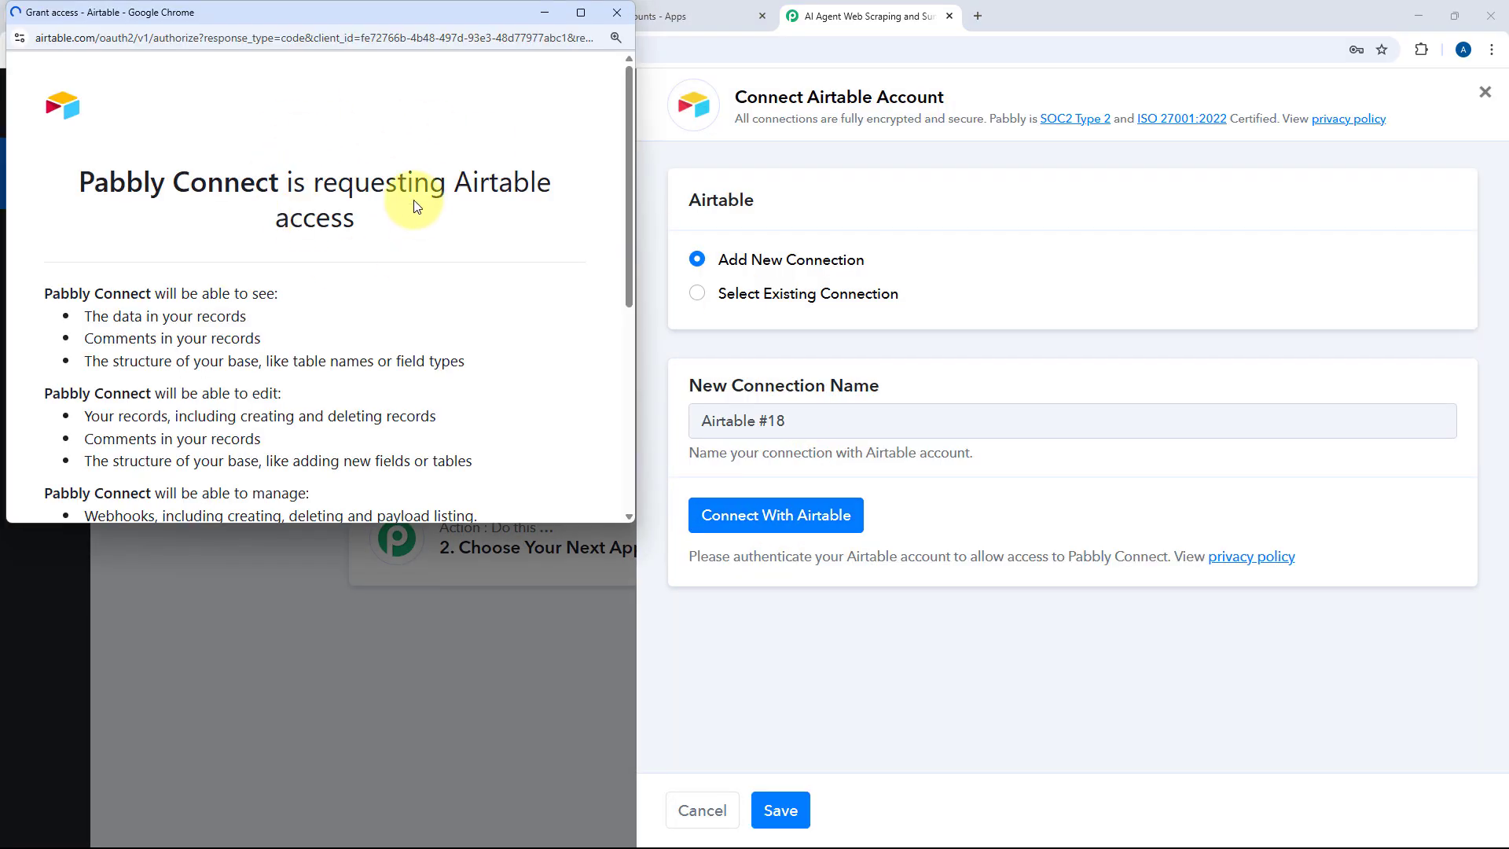
pyautogui.scroll(-5, 305, 311)
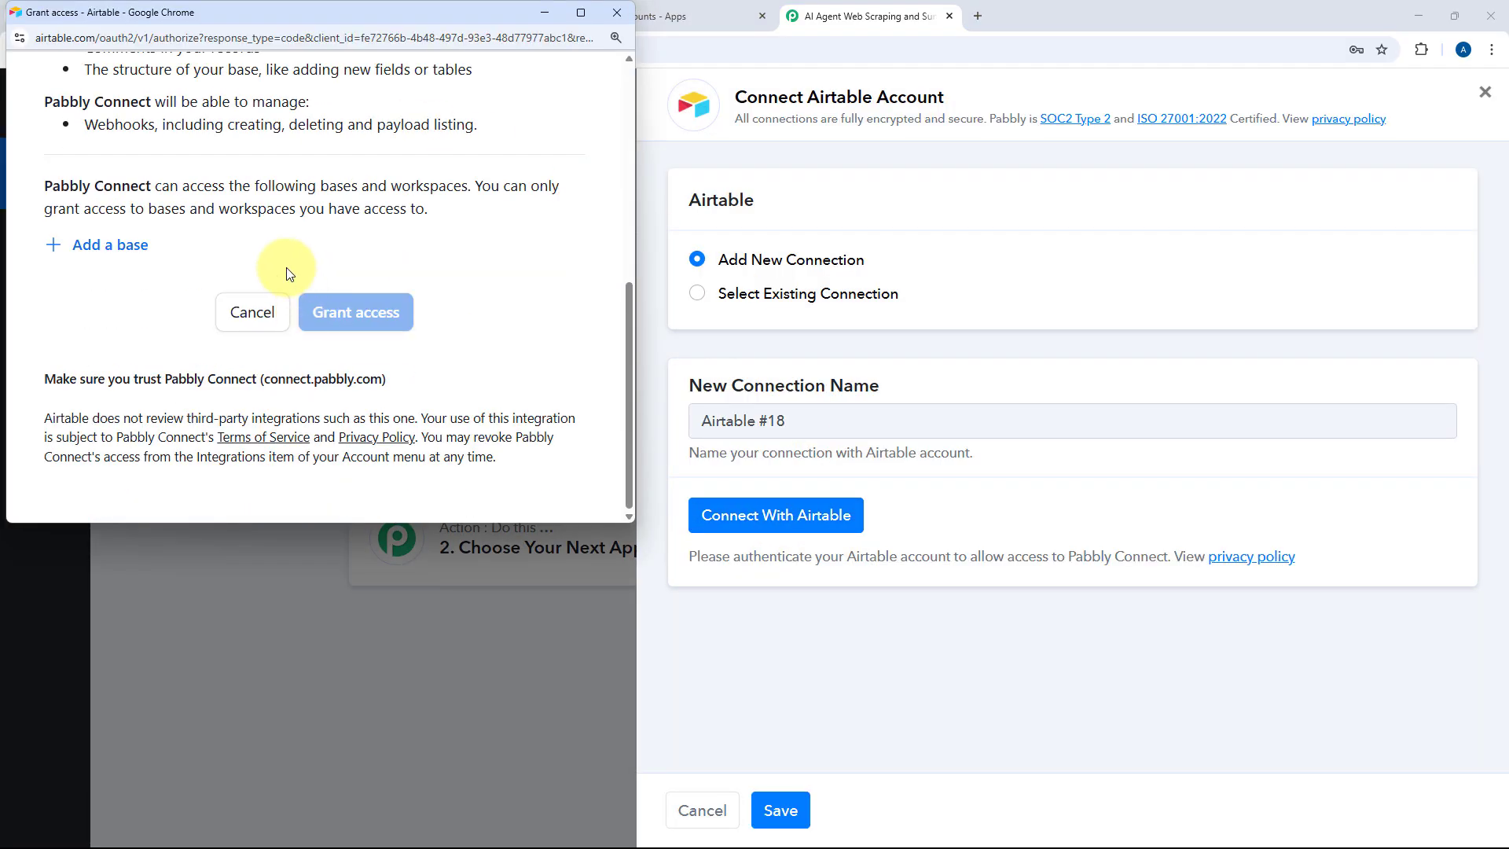
pyautogui.click(108, 250)
pyautogui.scroll(-5, 315, 399)
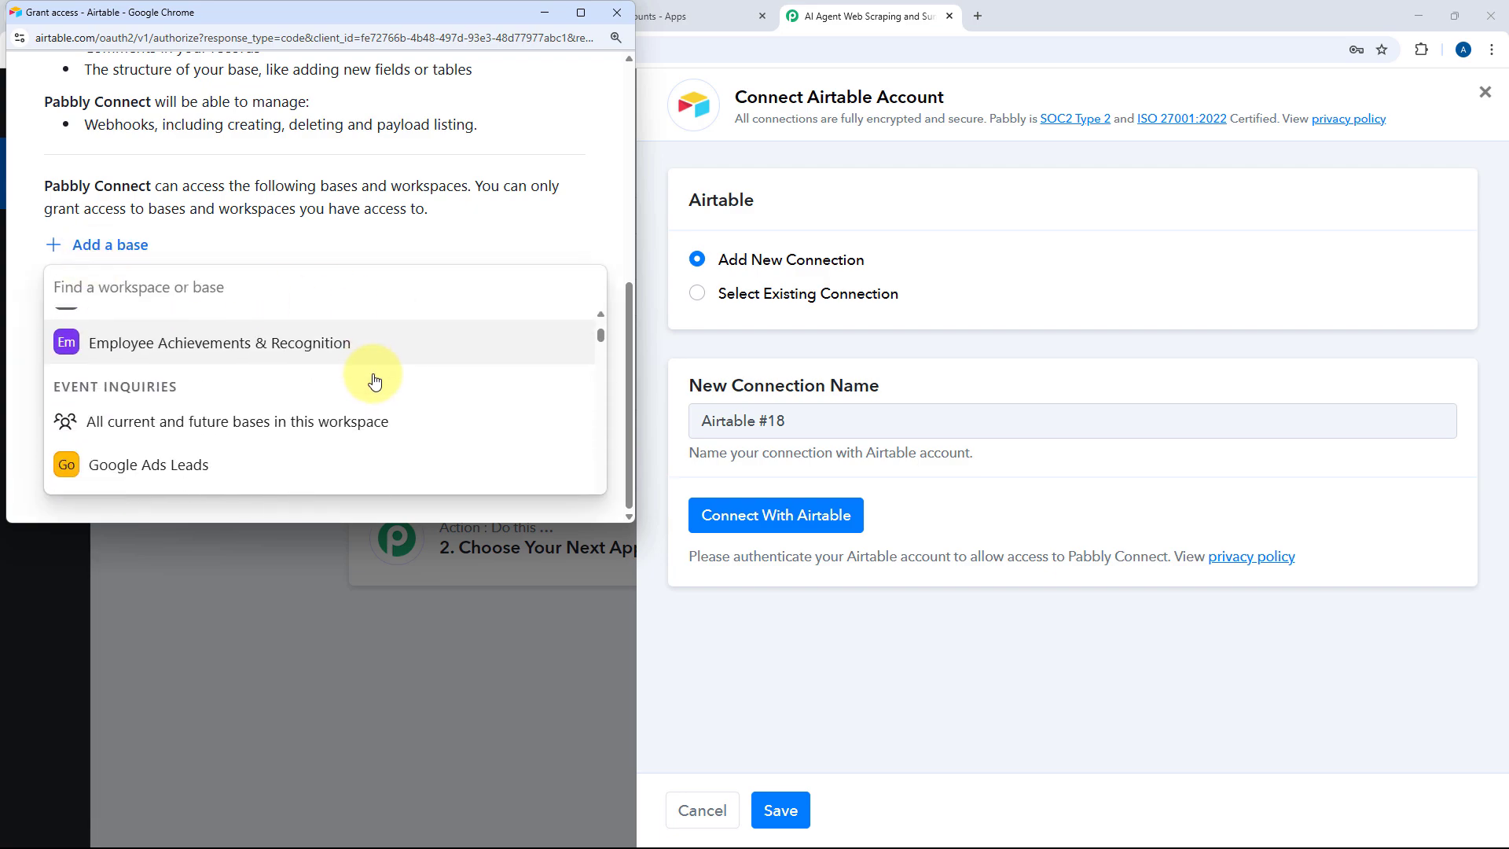
pyautogui.scroll(5, 395, 386)
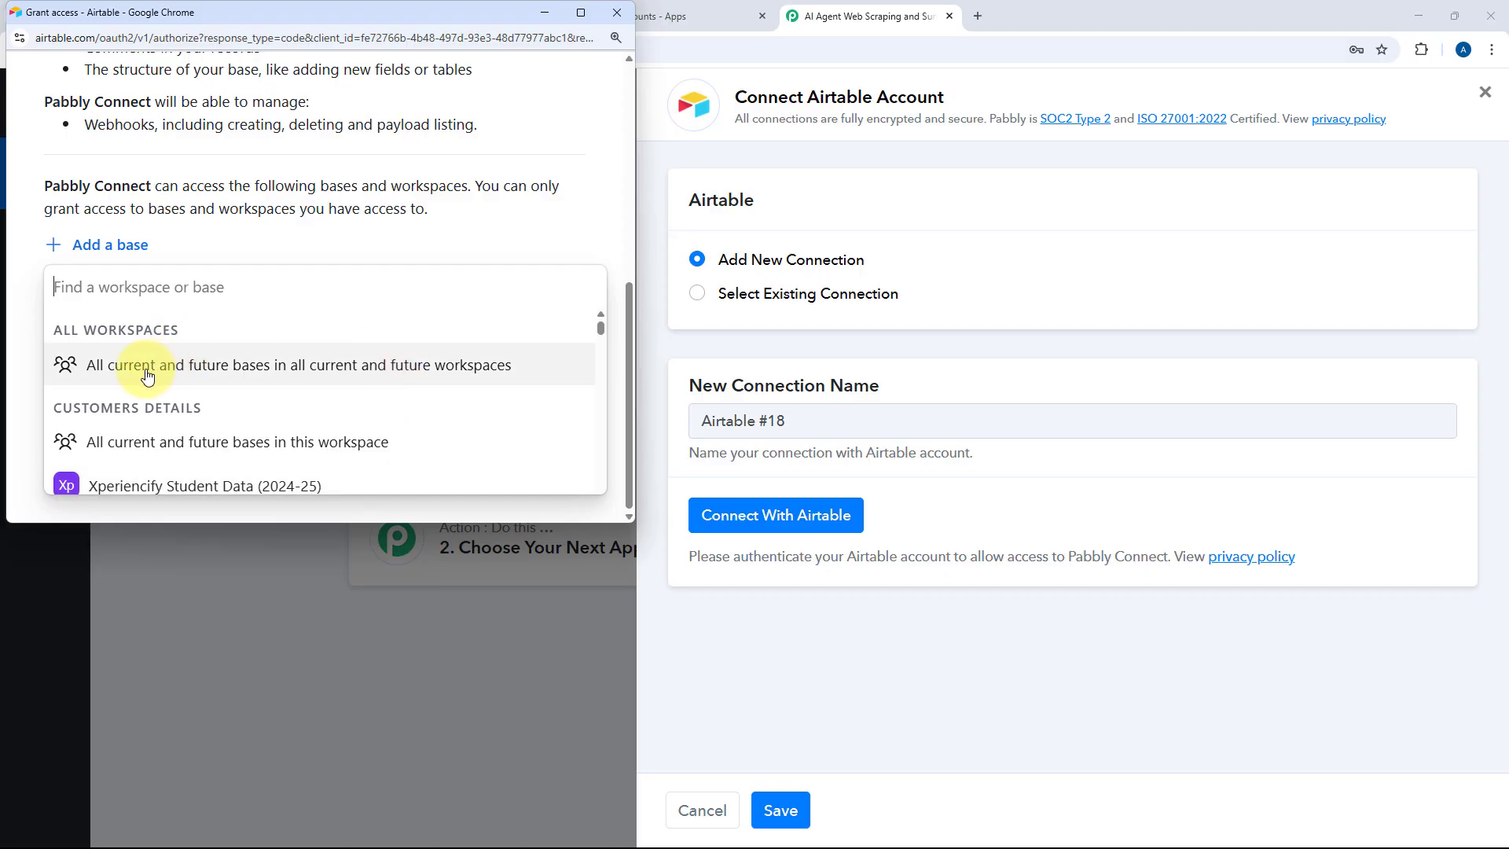
pyautogui.click(180, 377)
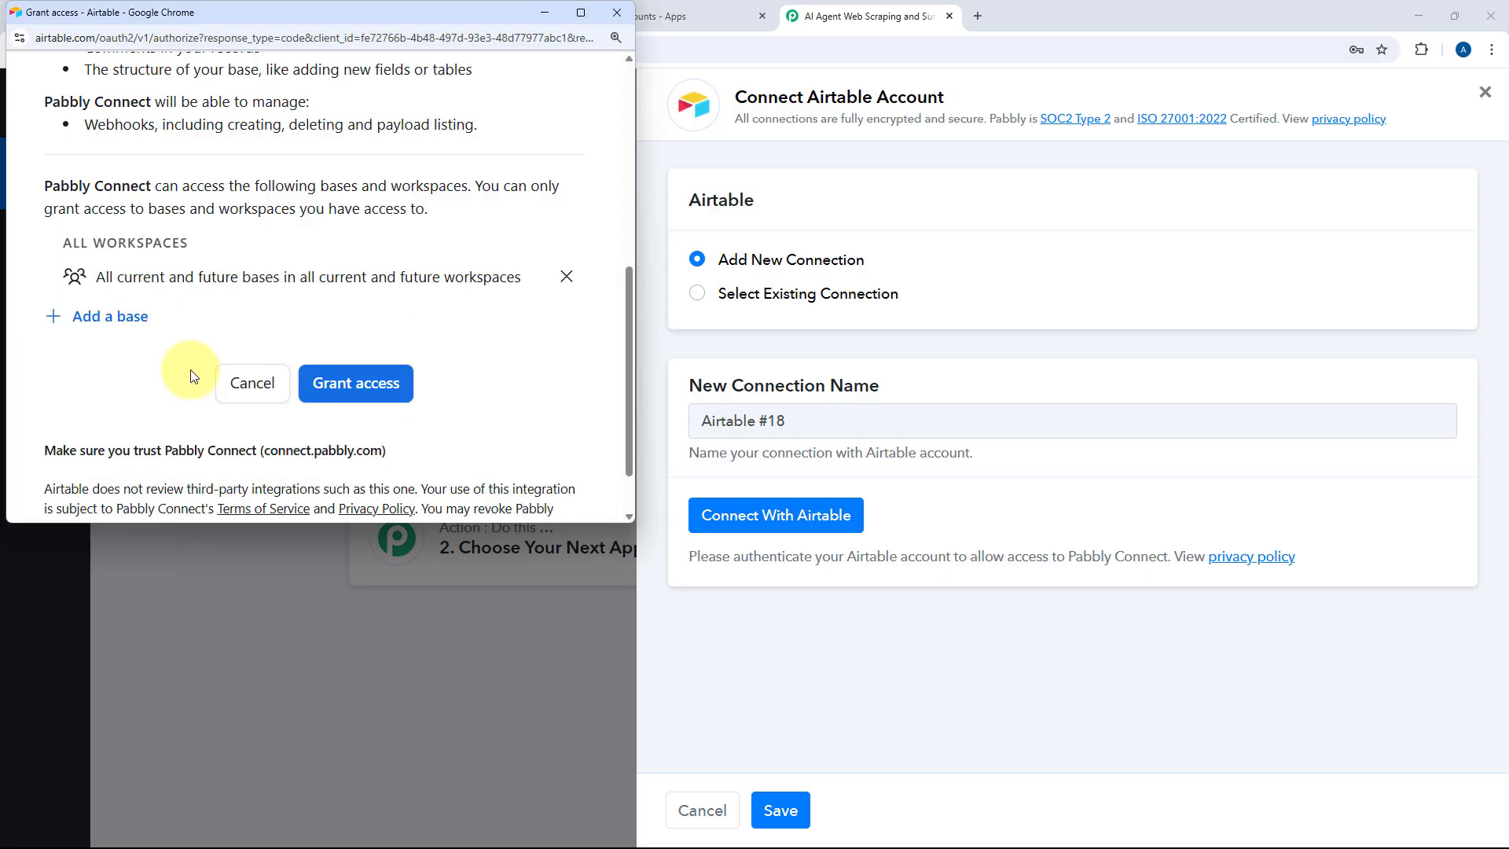
pyautogui.click(363, 382)
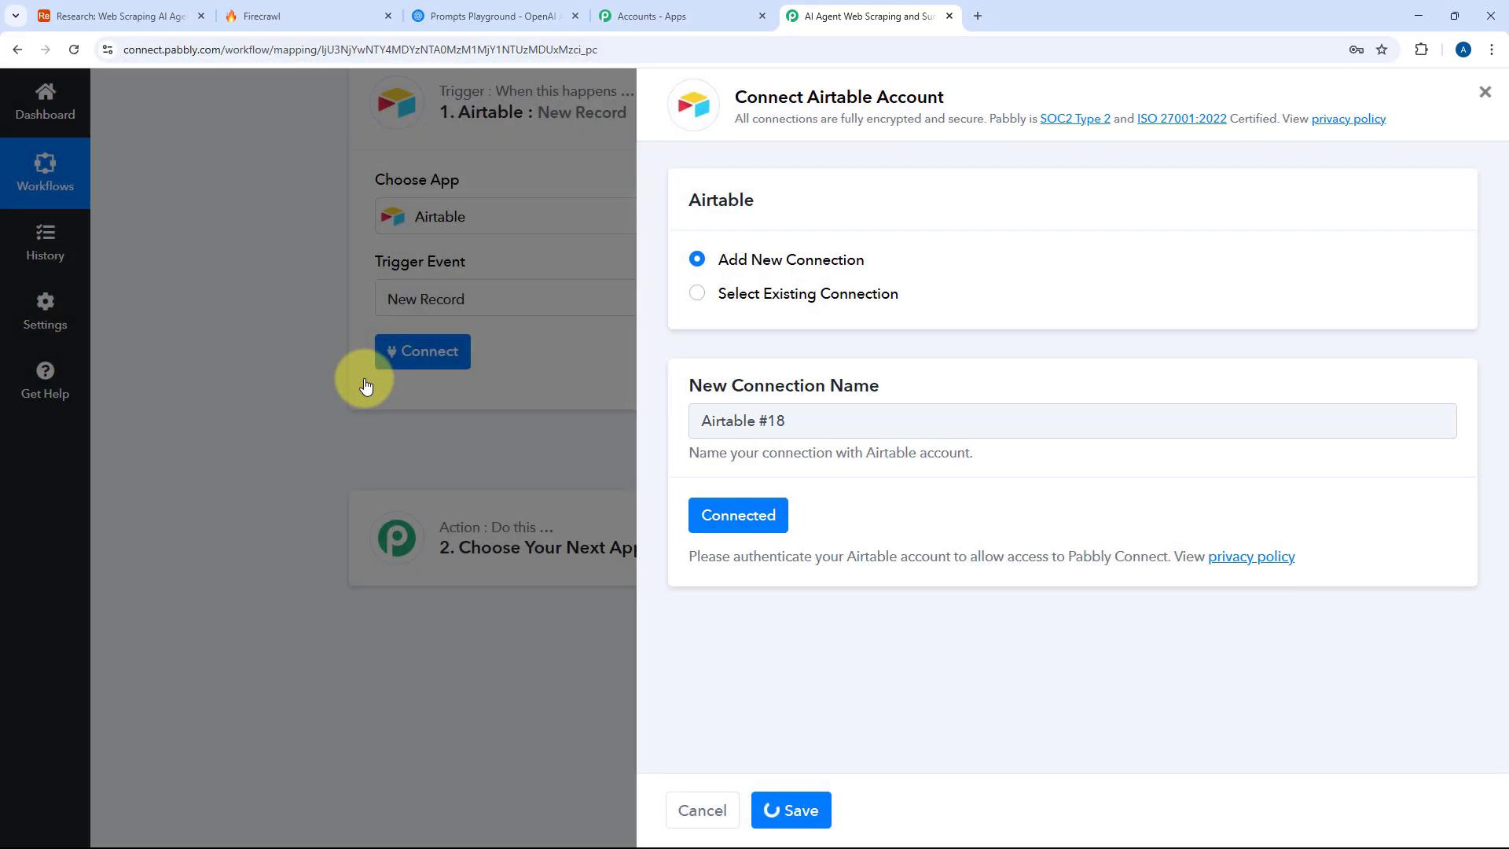
# - Choose Research as the Airtable trigger's base, checking the base name in Airtable
pyautogui.scroll(-2, 366, 385)
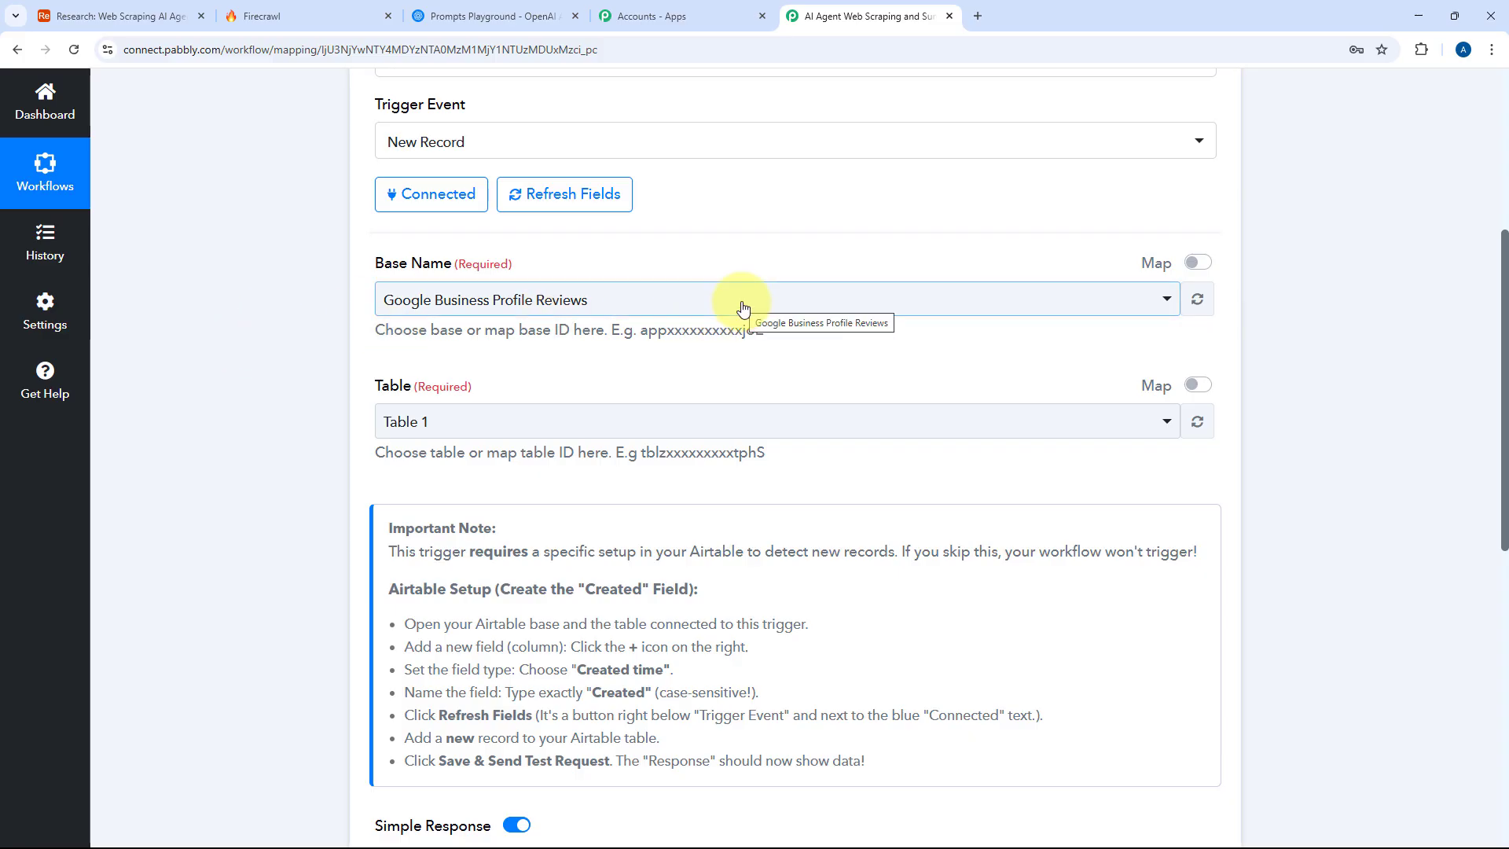
pyautogui.click(600, 299)
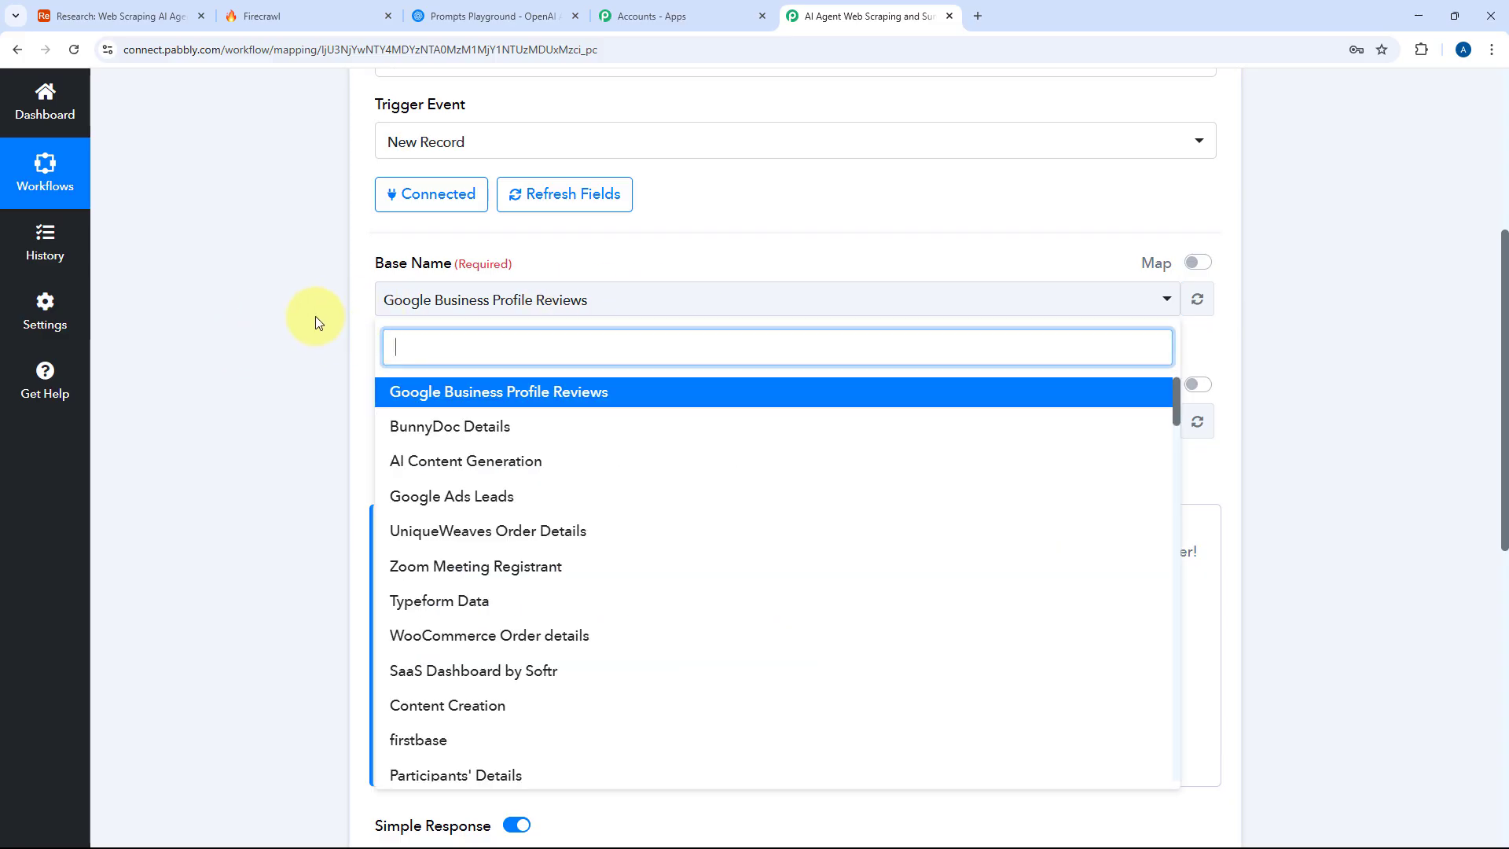
pyautogui.scroll(-2, 404, 293)
pyautogui.scroll(-2, 604, 328)
pyautogui.scroll(-6, 609, 346)
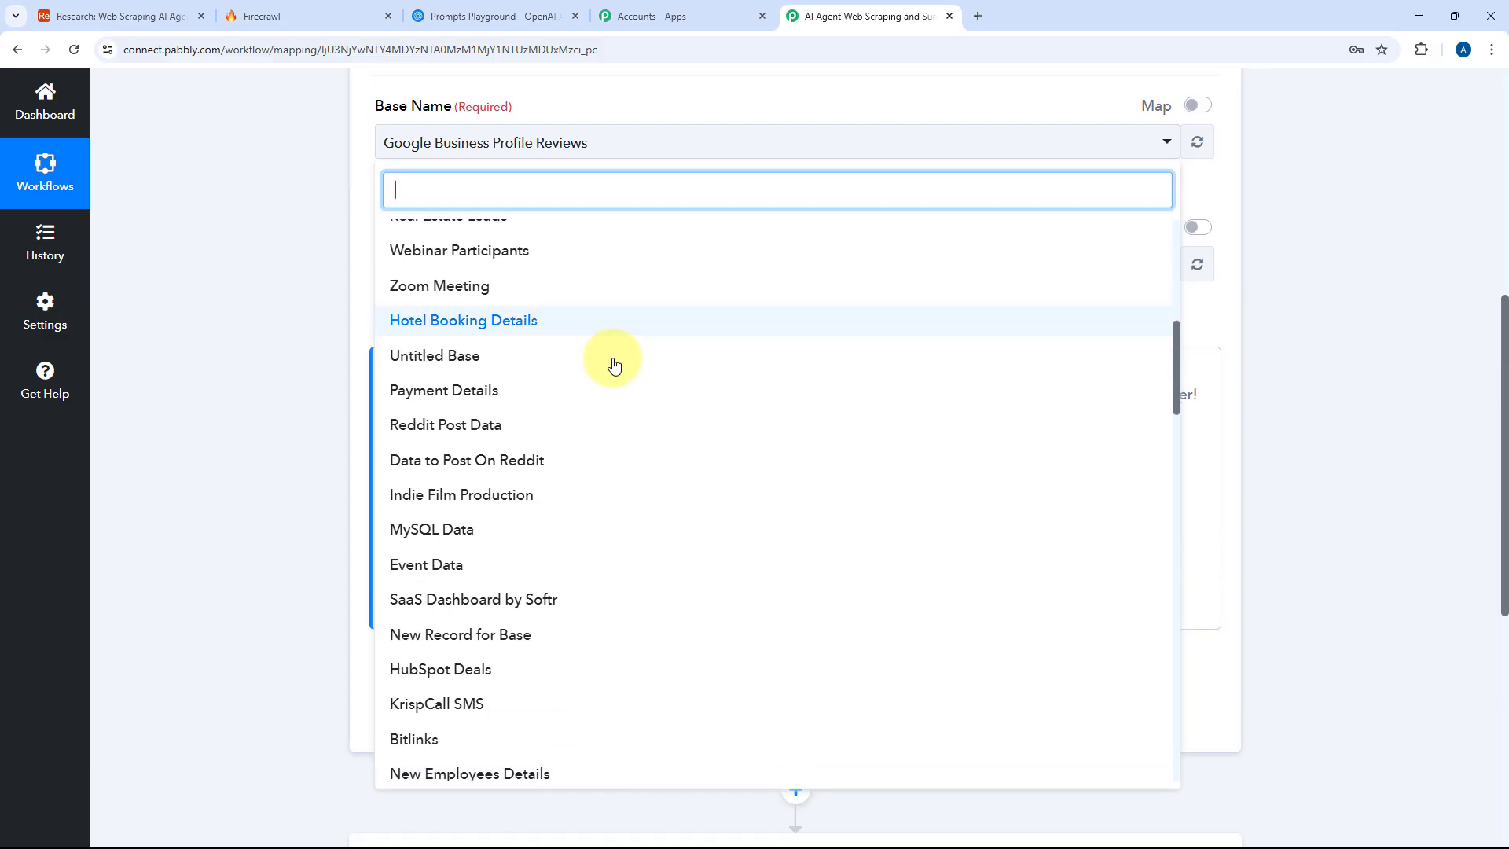
pyautogui.scroll(8, 614, 361)
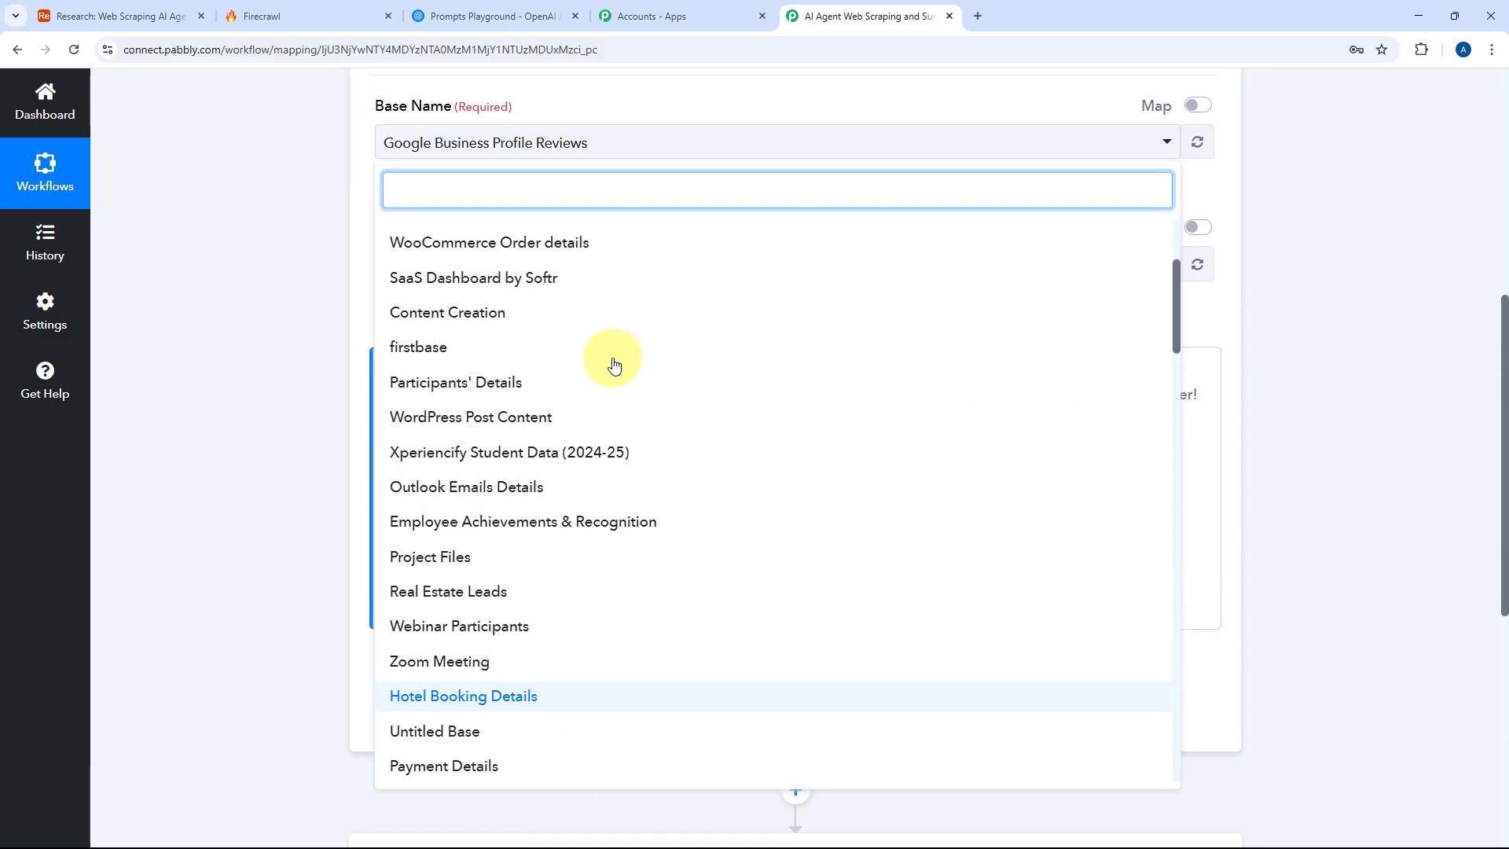
pyautogui.click(118, 15)
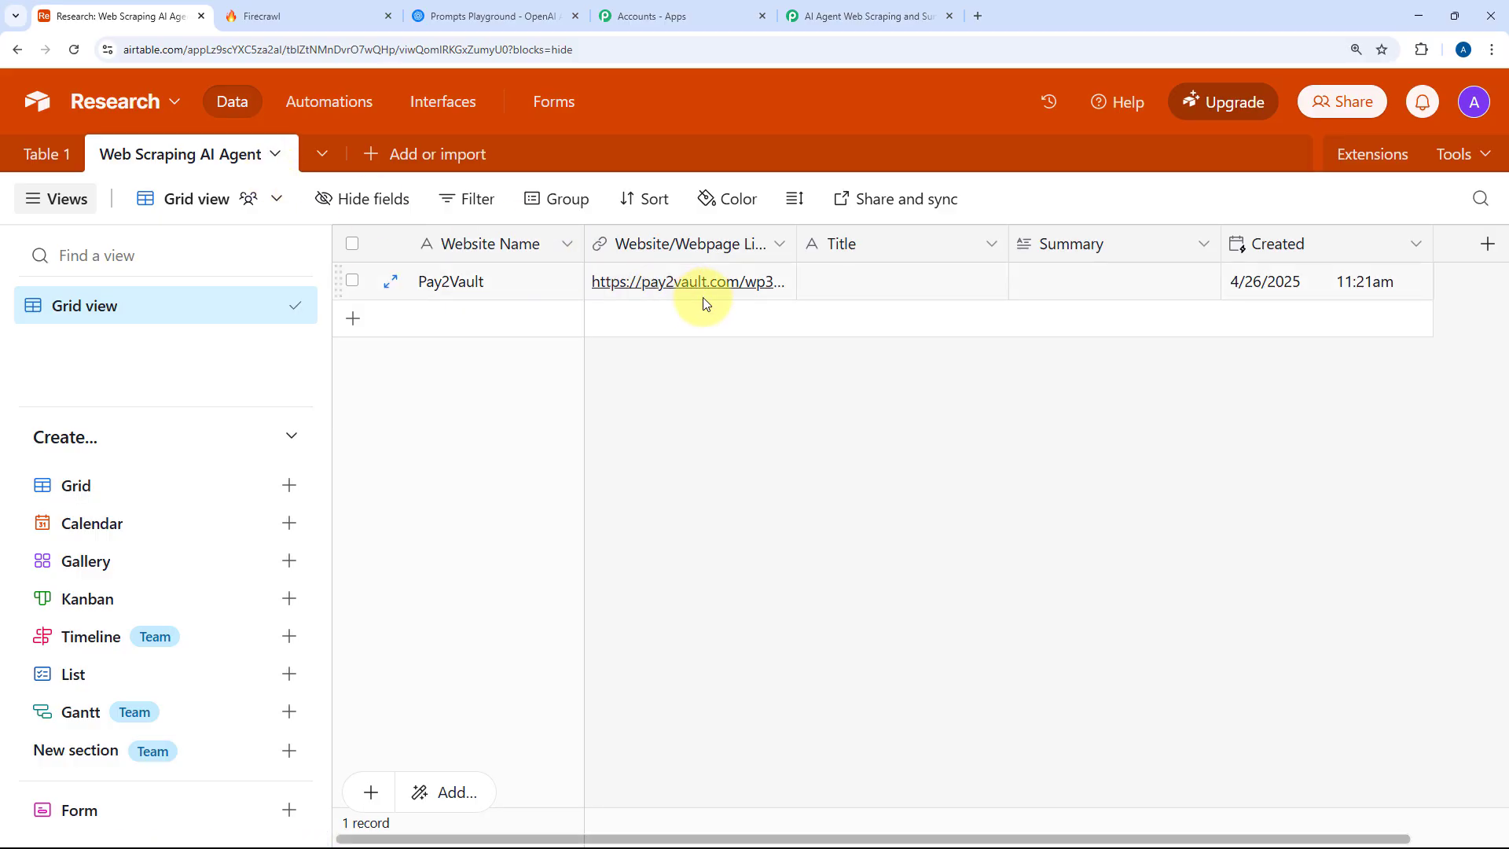
pyautogui.click(869, 16)
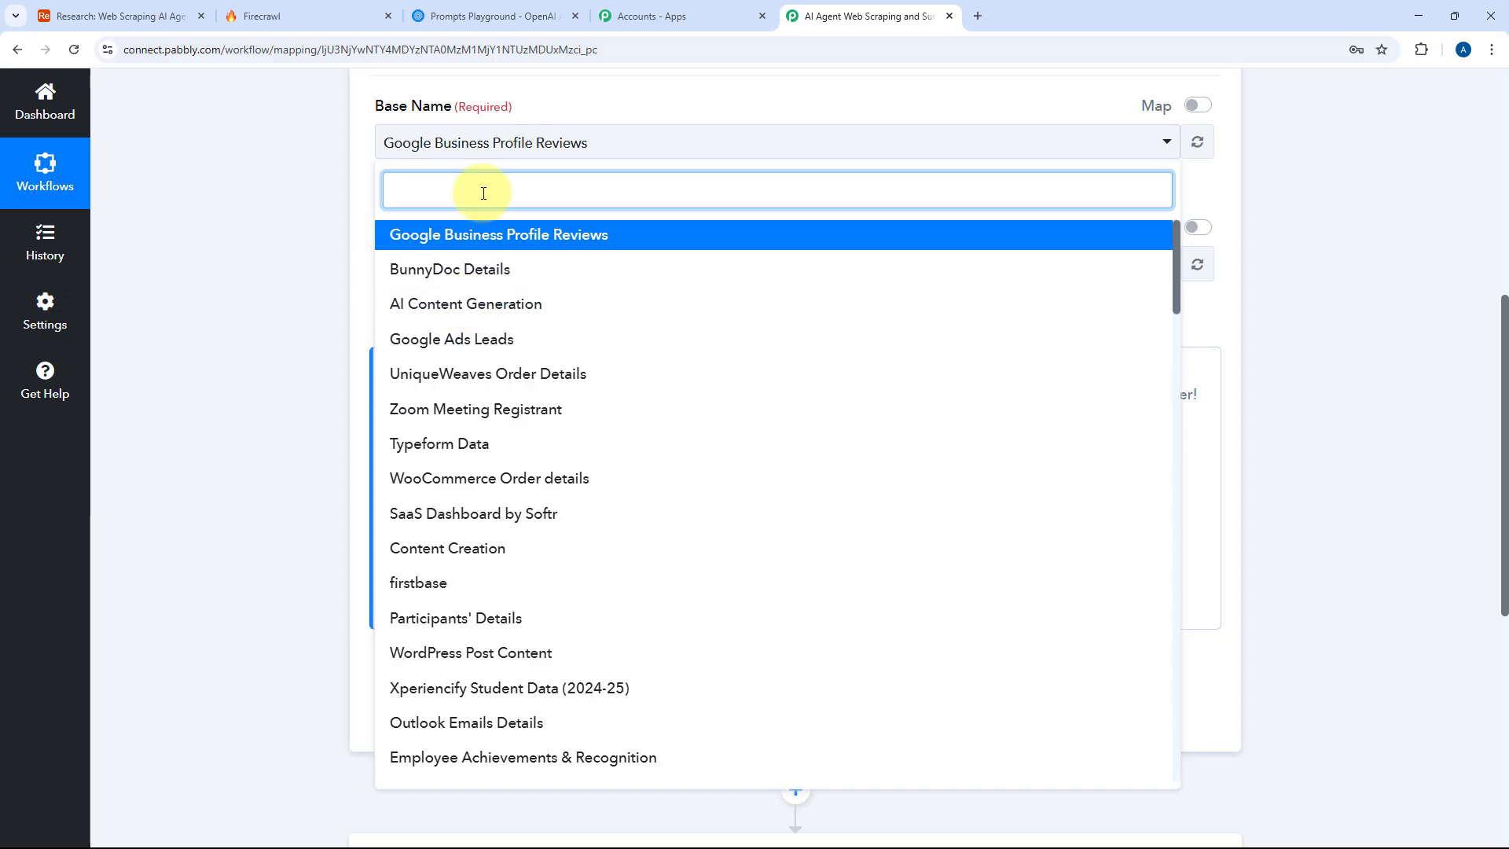
pyautogui.write('res')
pyautogui.click(426, 271)
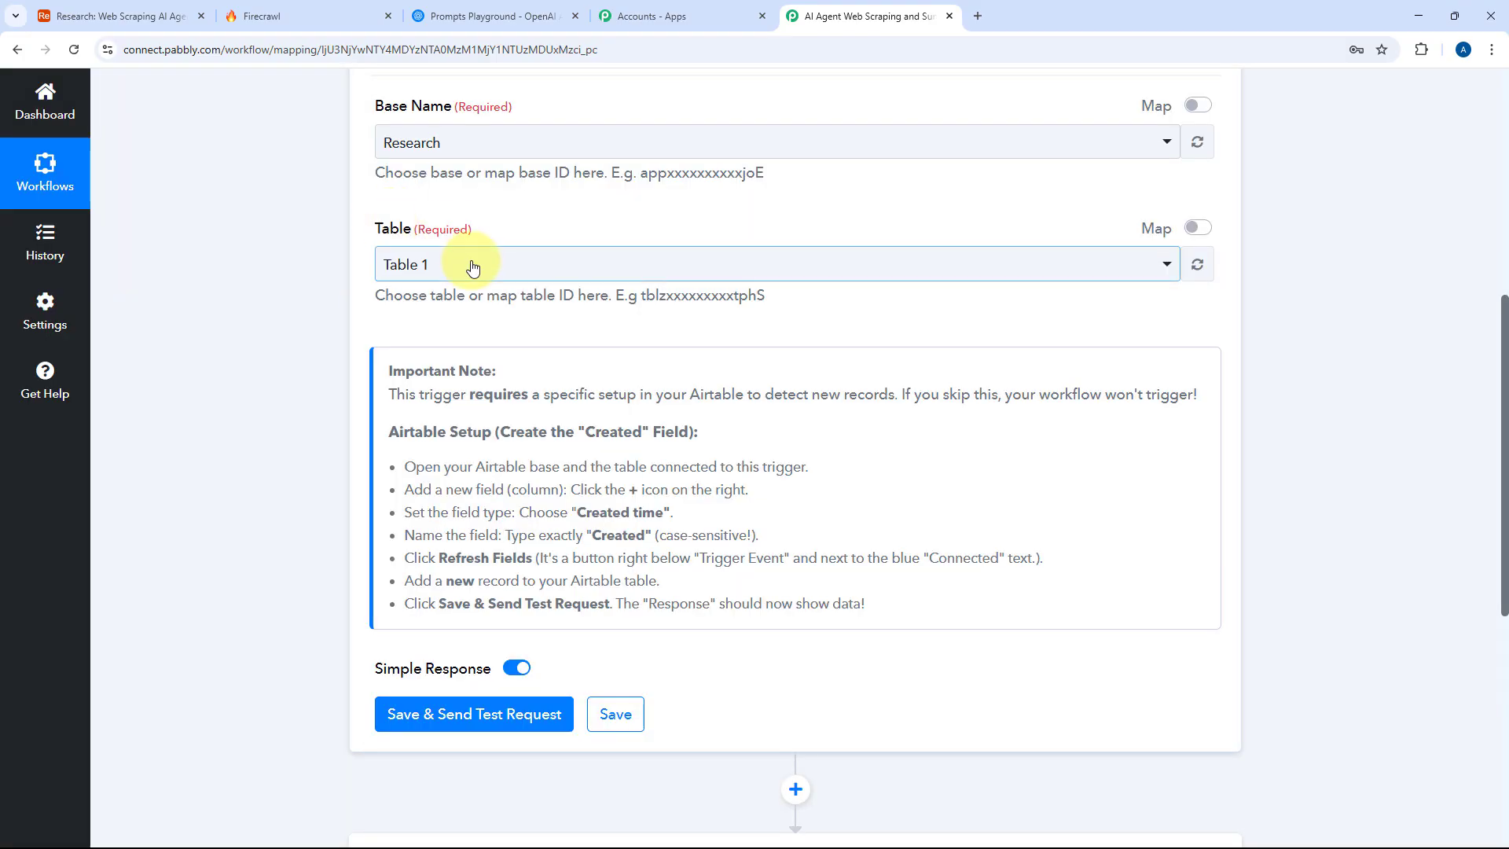
# - Set the trigger's table to Web Scraping AI Agent, checking the table name in Airtable
pyautogui.click(470, 264)
pyautogui.click(118, 16)
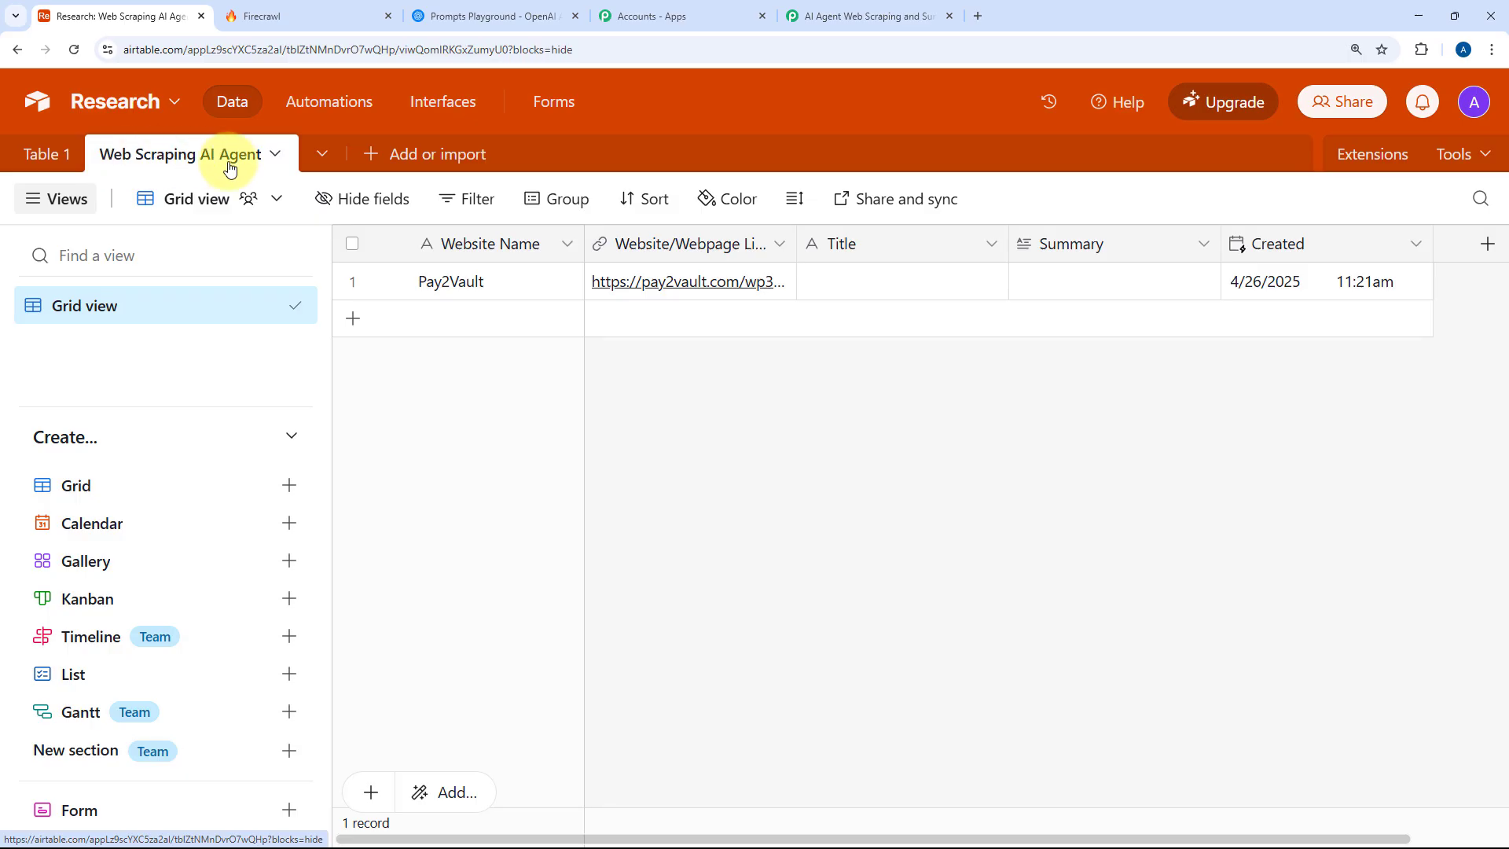
pyautogui.click(817, 16)
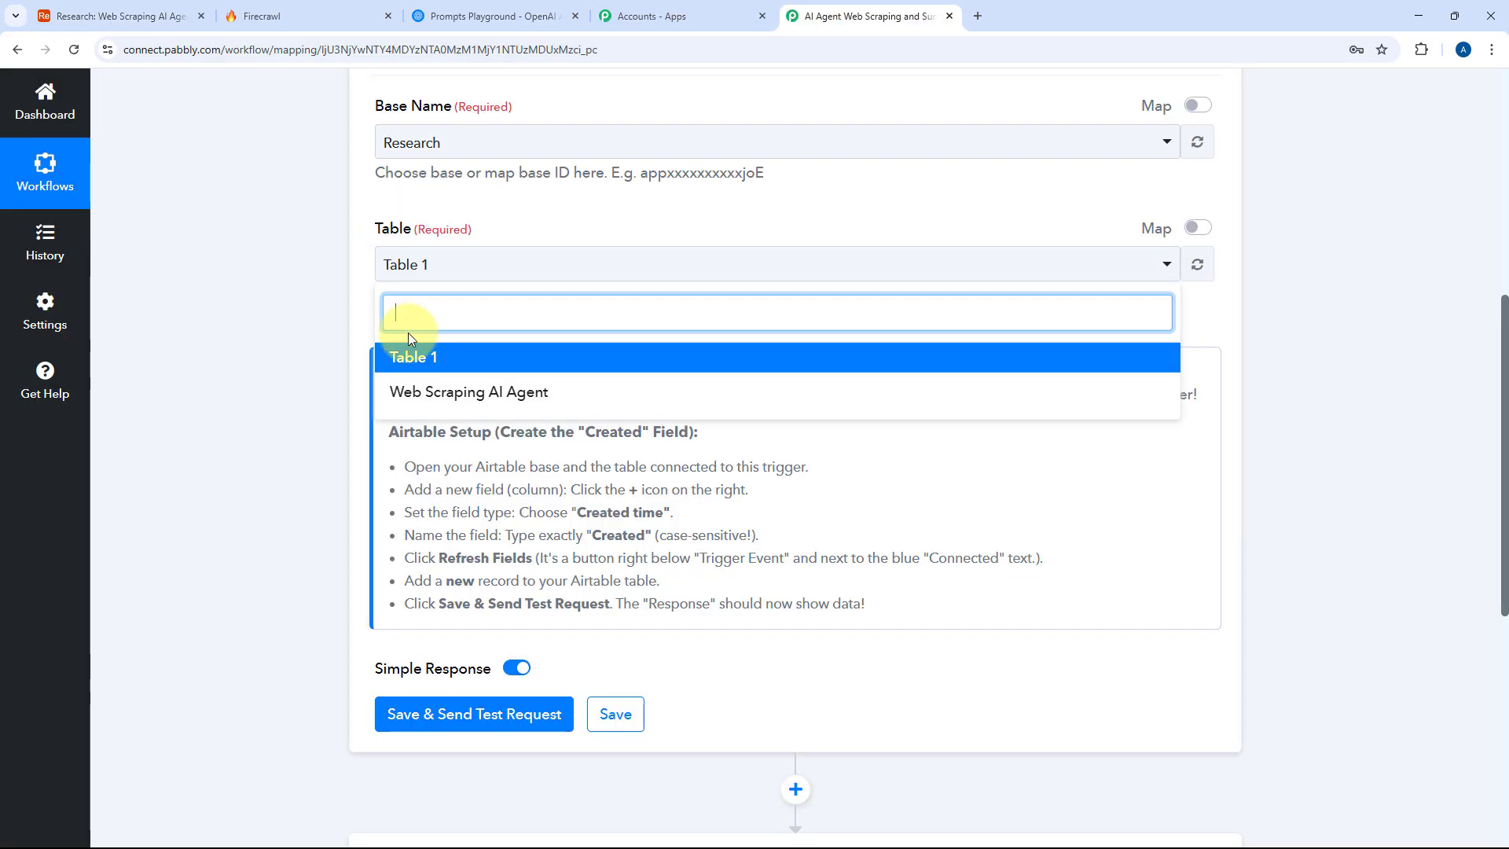
pyautogui.click(544, 389)
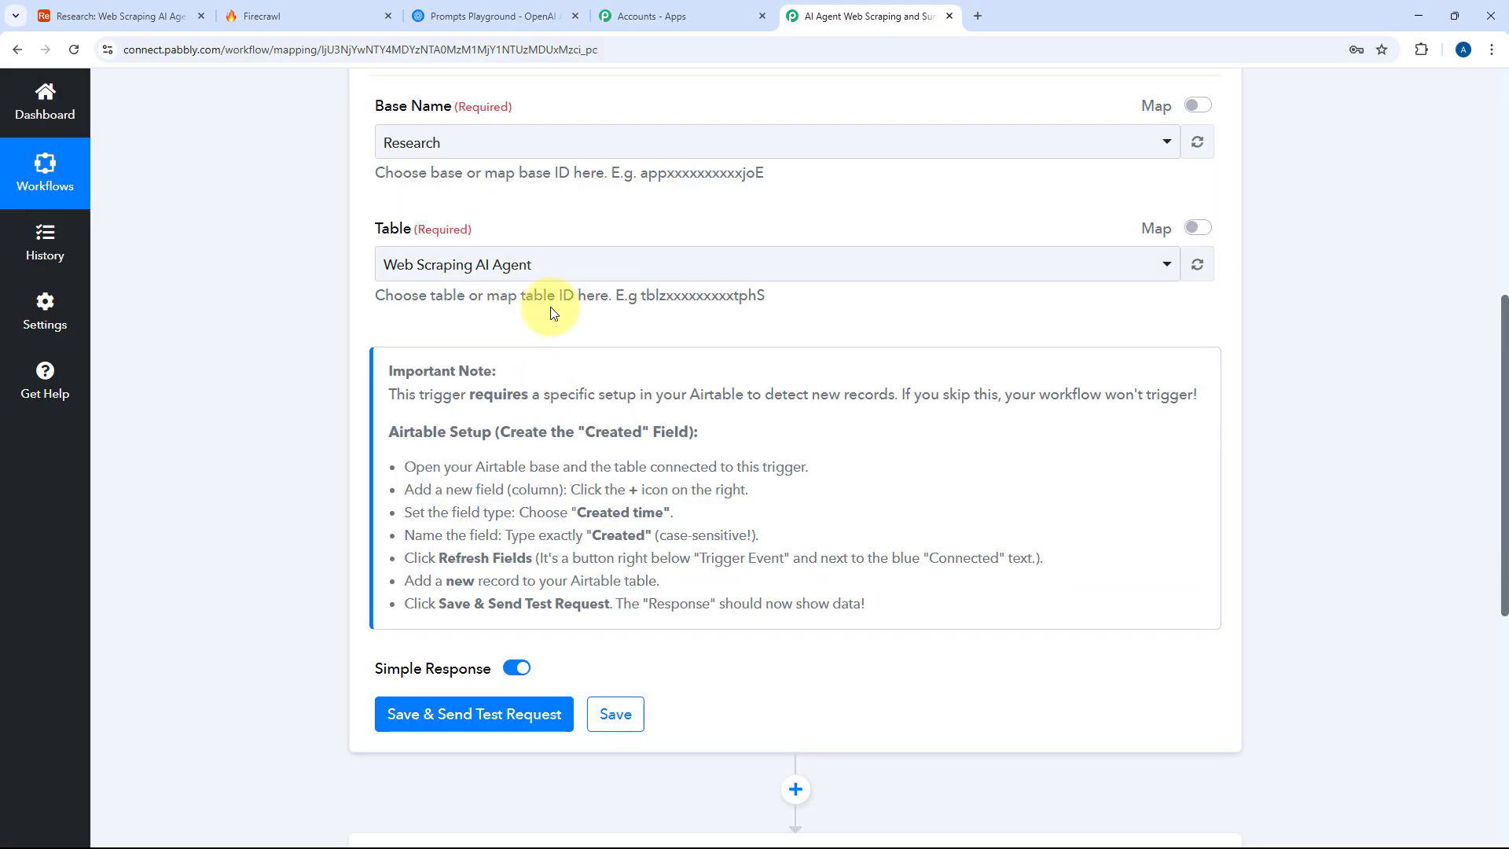
# - Review the trigger's setup note on the "Created" field and check the name and type of the Created column in Airtable
pyautogui.scroll(-1, 395, 309)
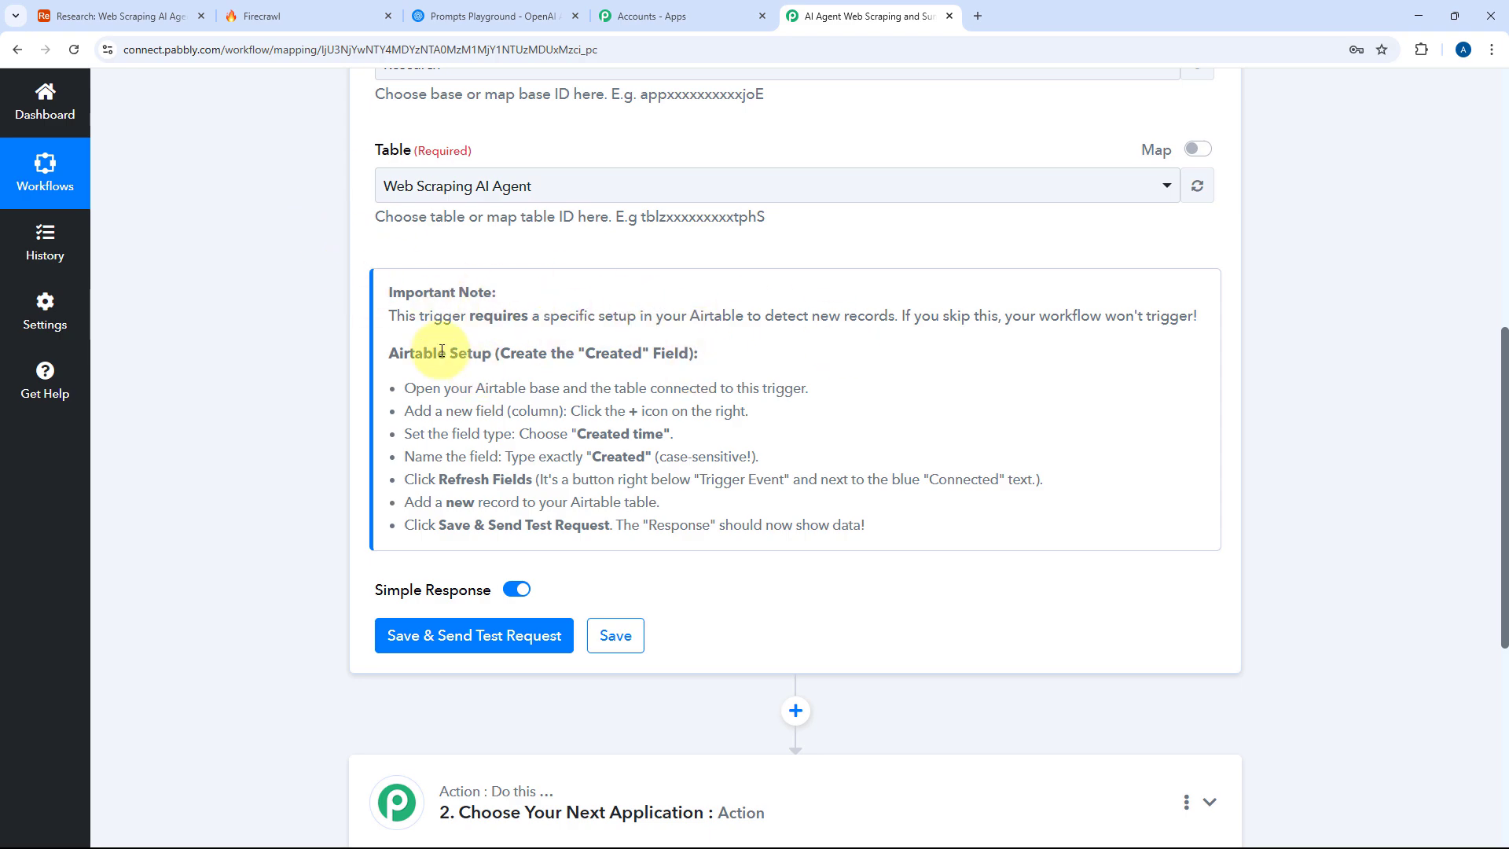
pyautogui.moveTo(593, 356); pyautogui.dragTo(653, 357)
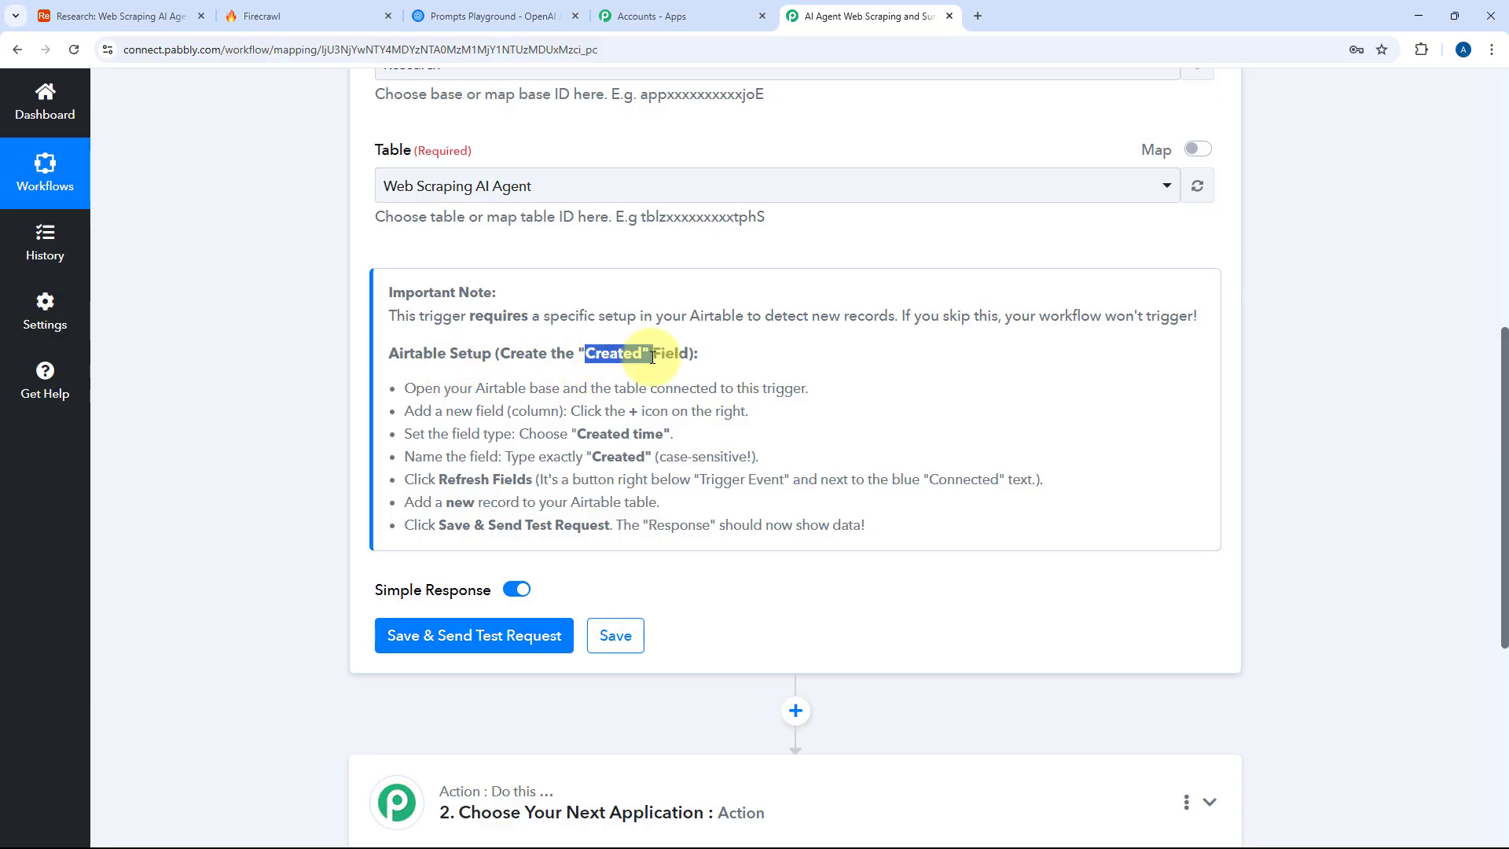
pyautogui.moveTo(668, 433); pyautogui.dragTo(577, 434)
pyautogui.click(116, 10)
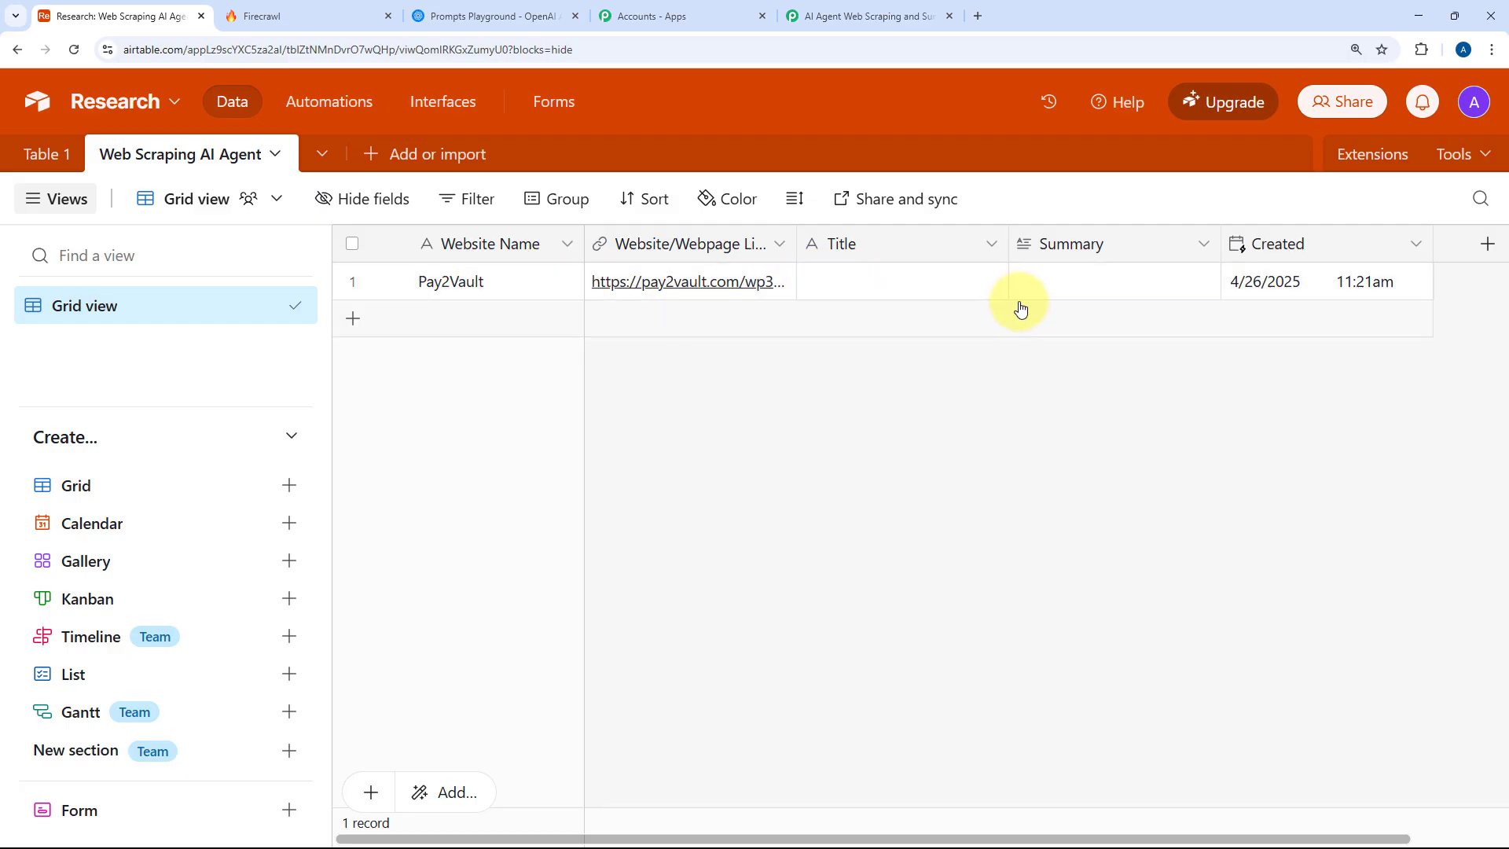
pyautogui.doubleClick(1303, 248)
pyautogui.click(509, 389)
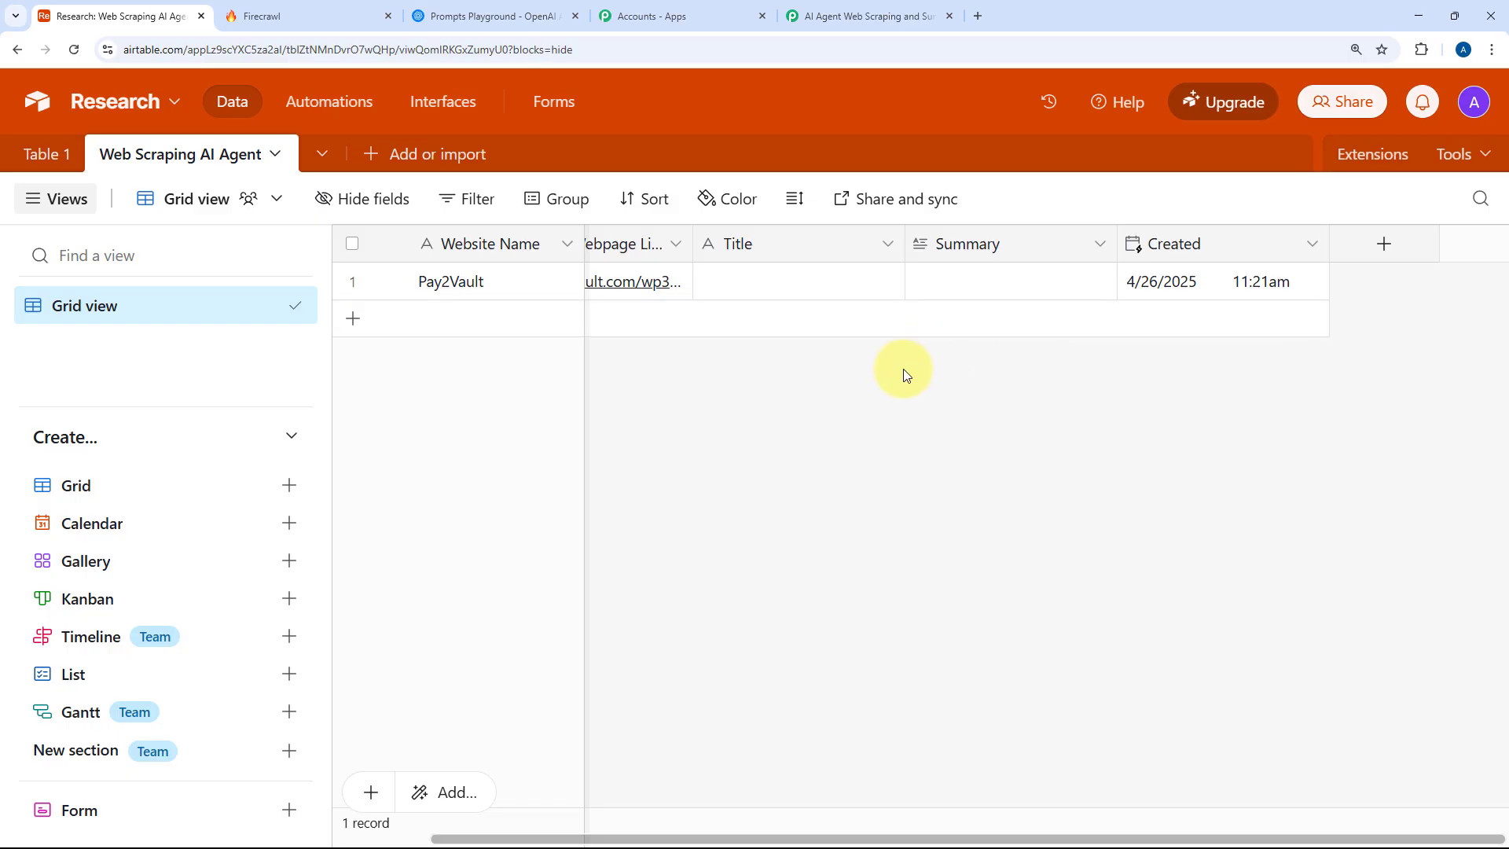
pyautogui.hscroll(-2, 903, 369)
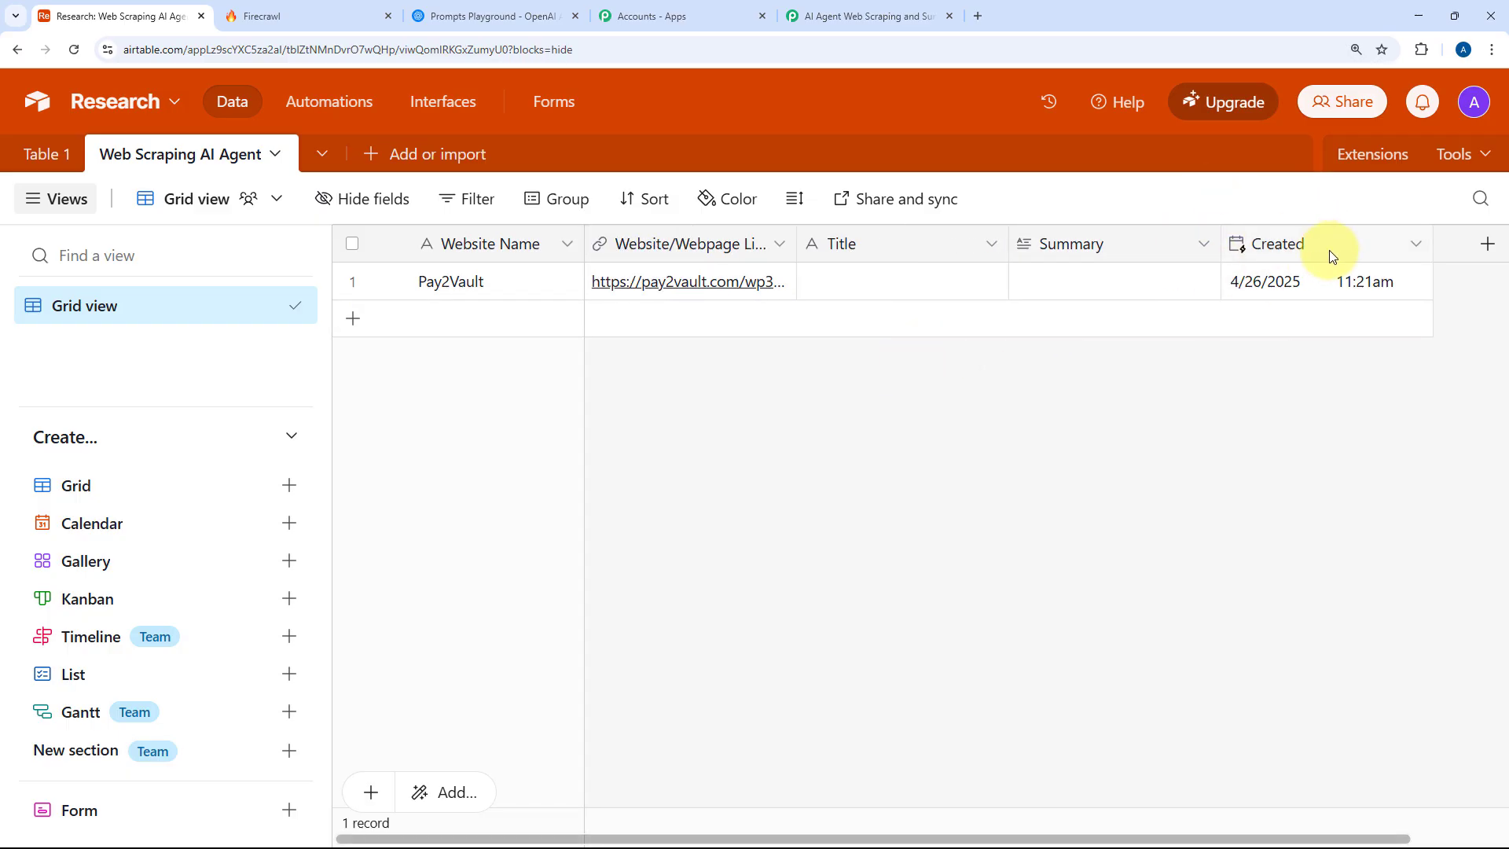
pyautogui.click(873, 16)
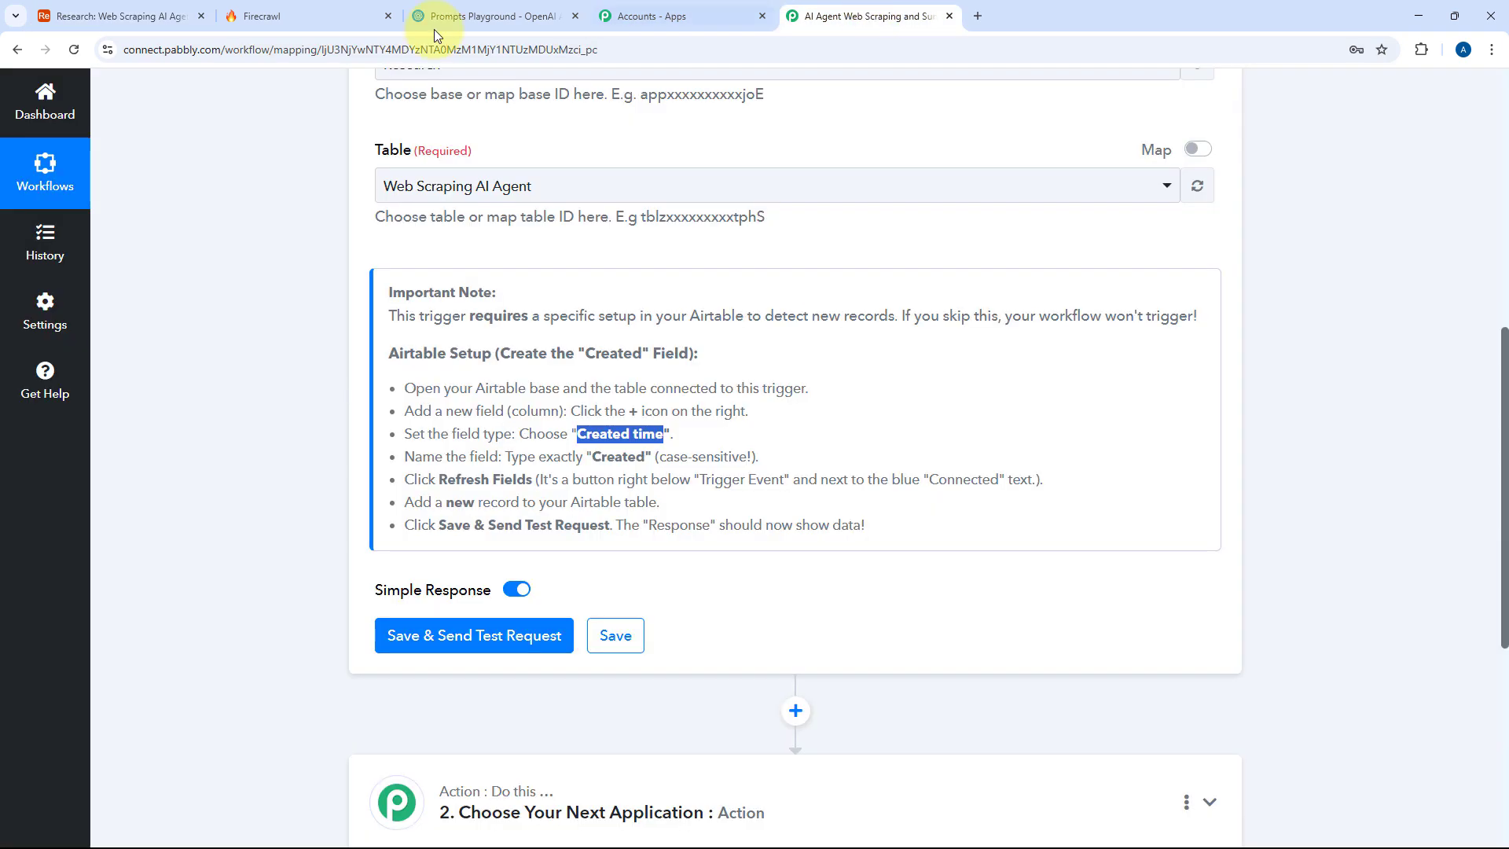
# - Save the Airtable trigger with a test request and compare the received response with the record in Airtable
pyautogui.scroll(-4, 682, 336)
pyautogui.click(682, 336)
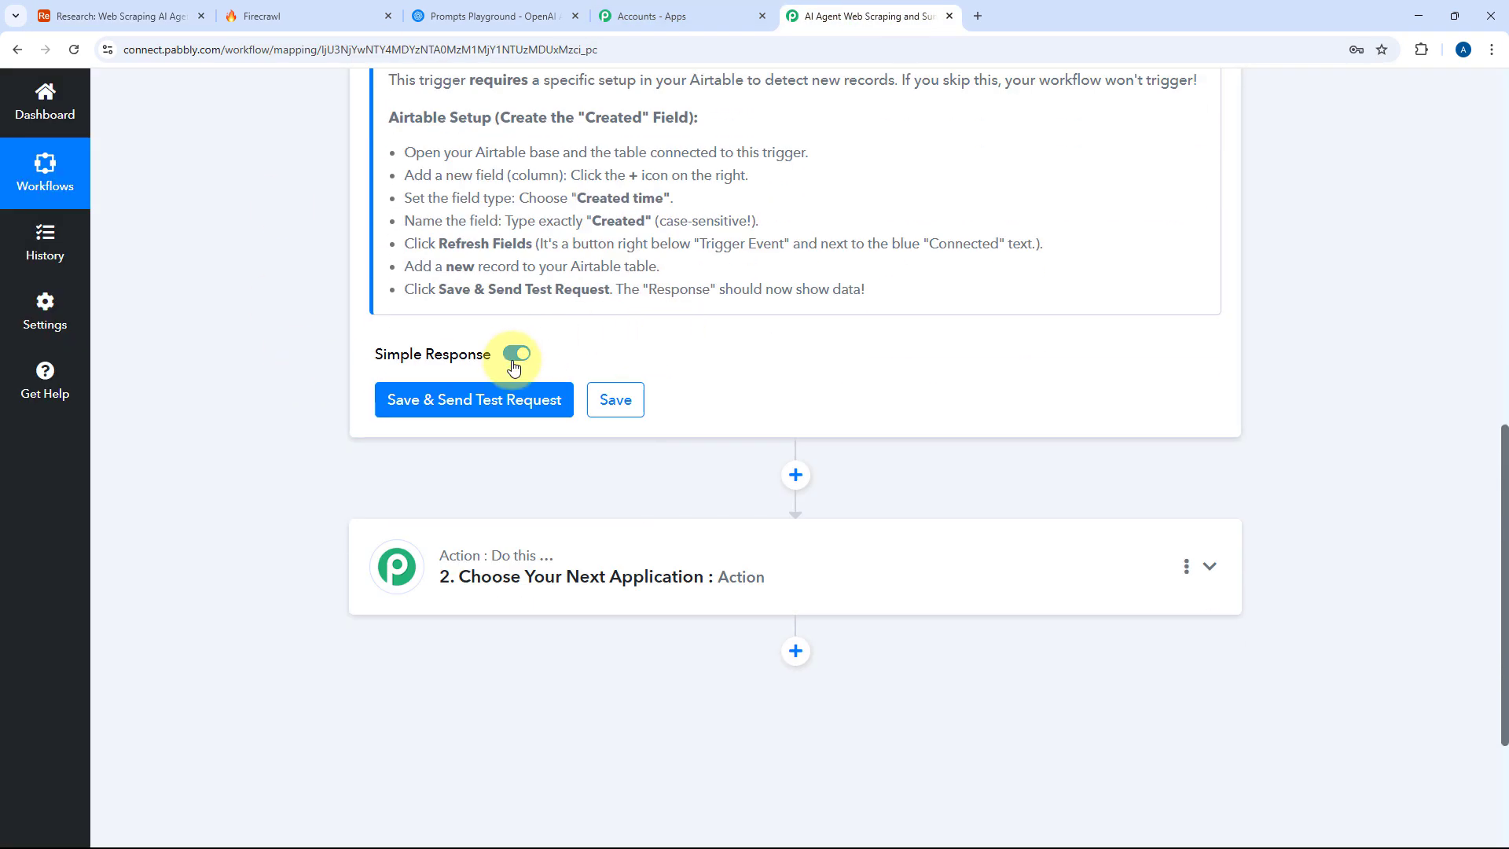
pyautogui.click(481, 399)
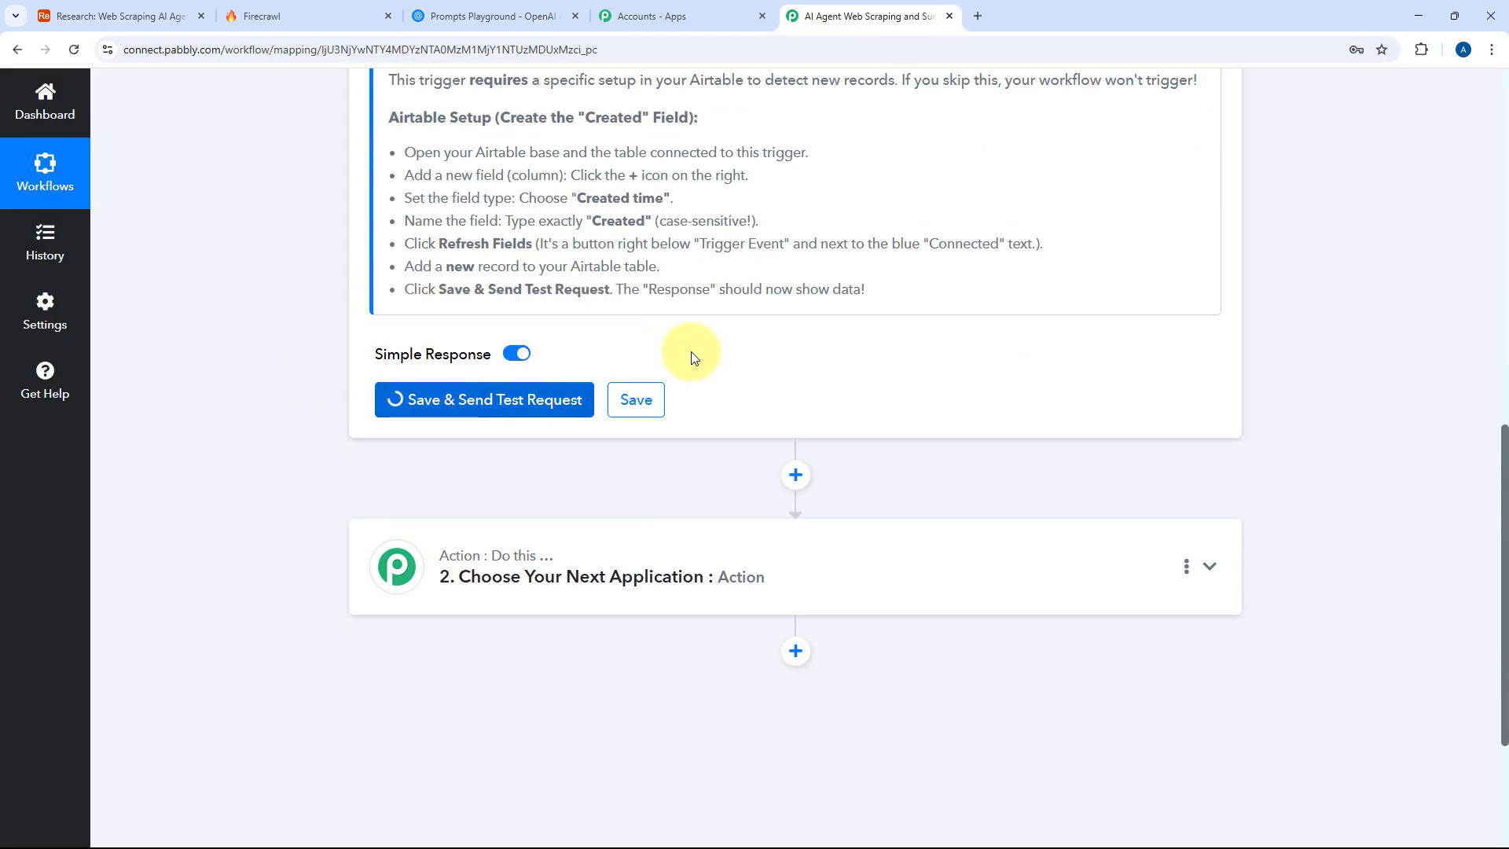
pyautogui.scroll(-4, 696, 346)
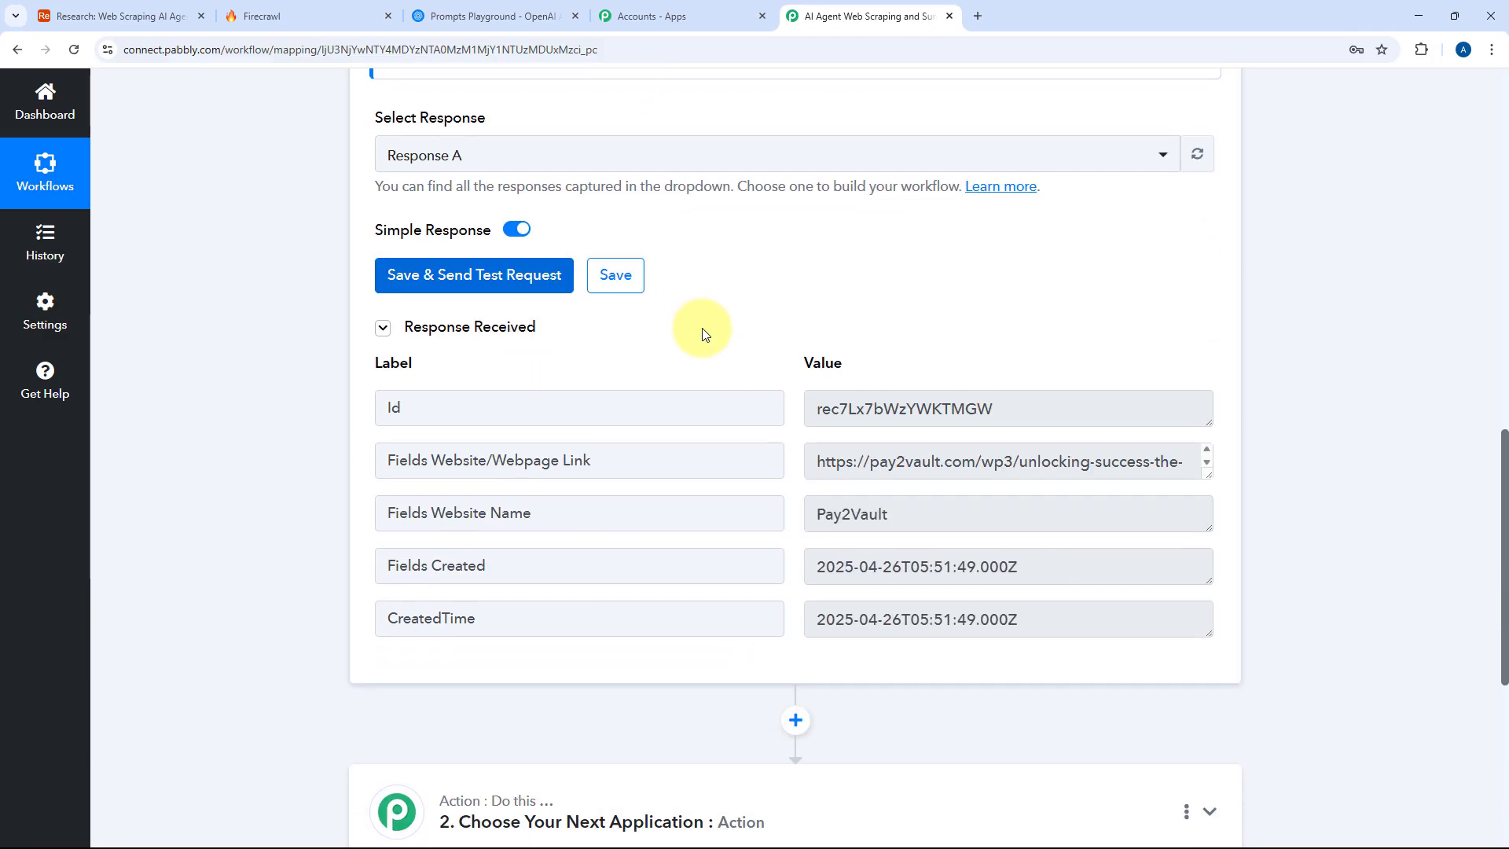
pyautogui.click(161, 9)
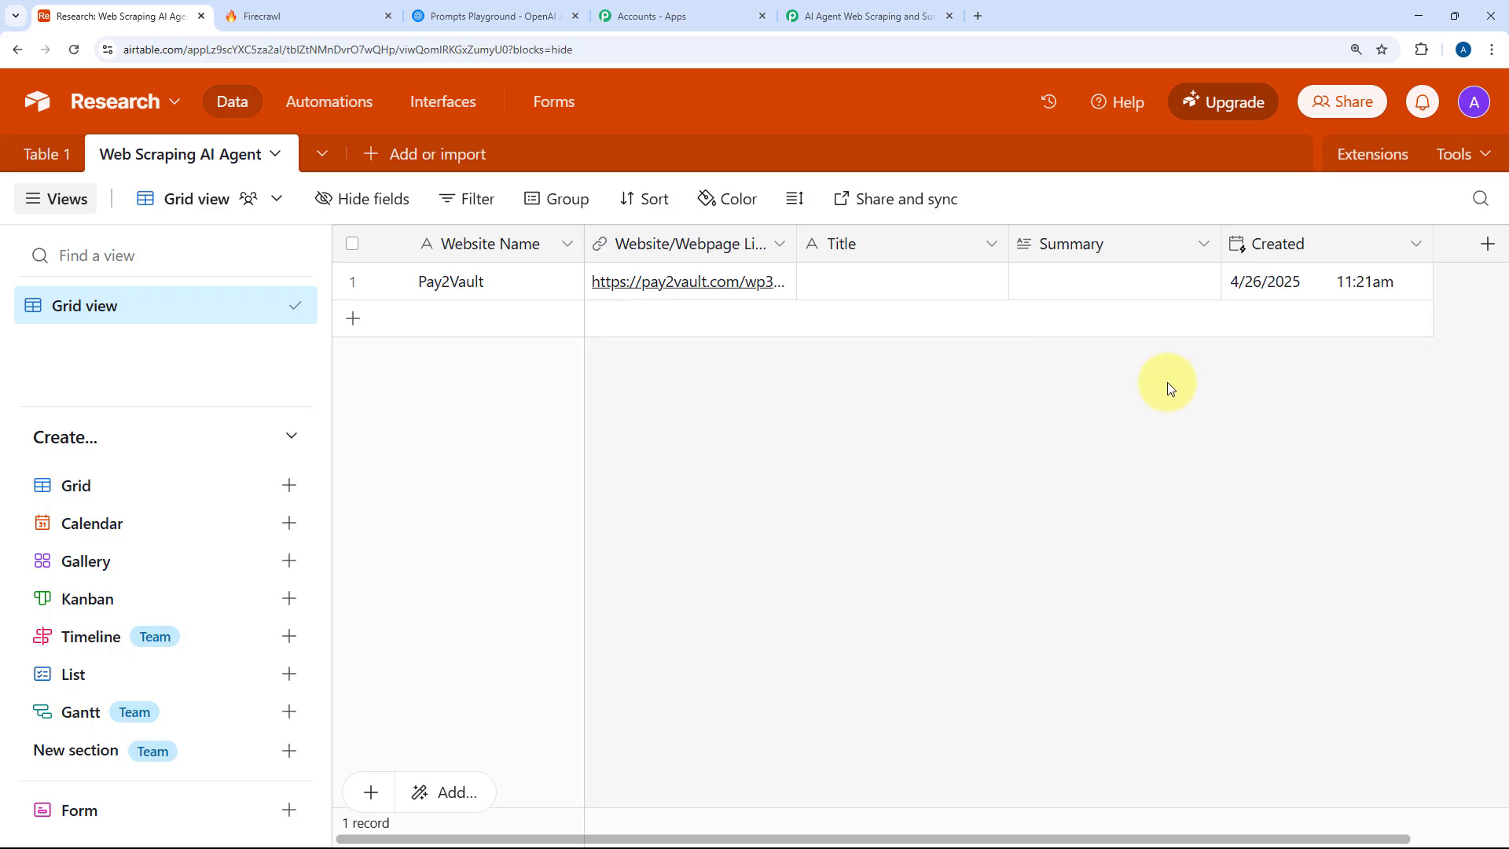
pyautogui.click(821, 16)
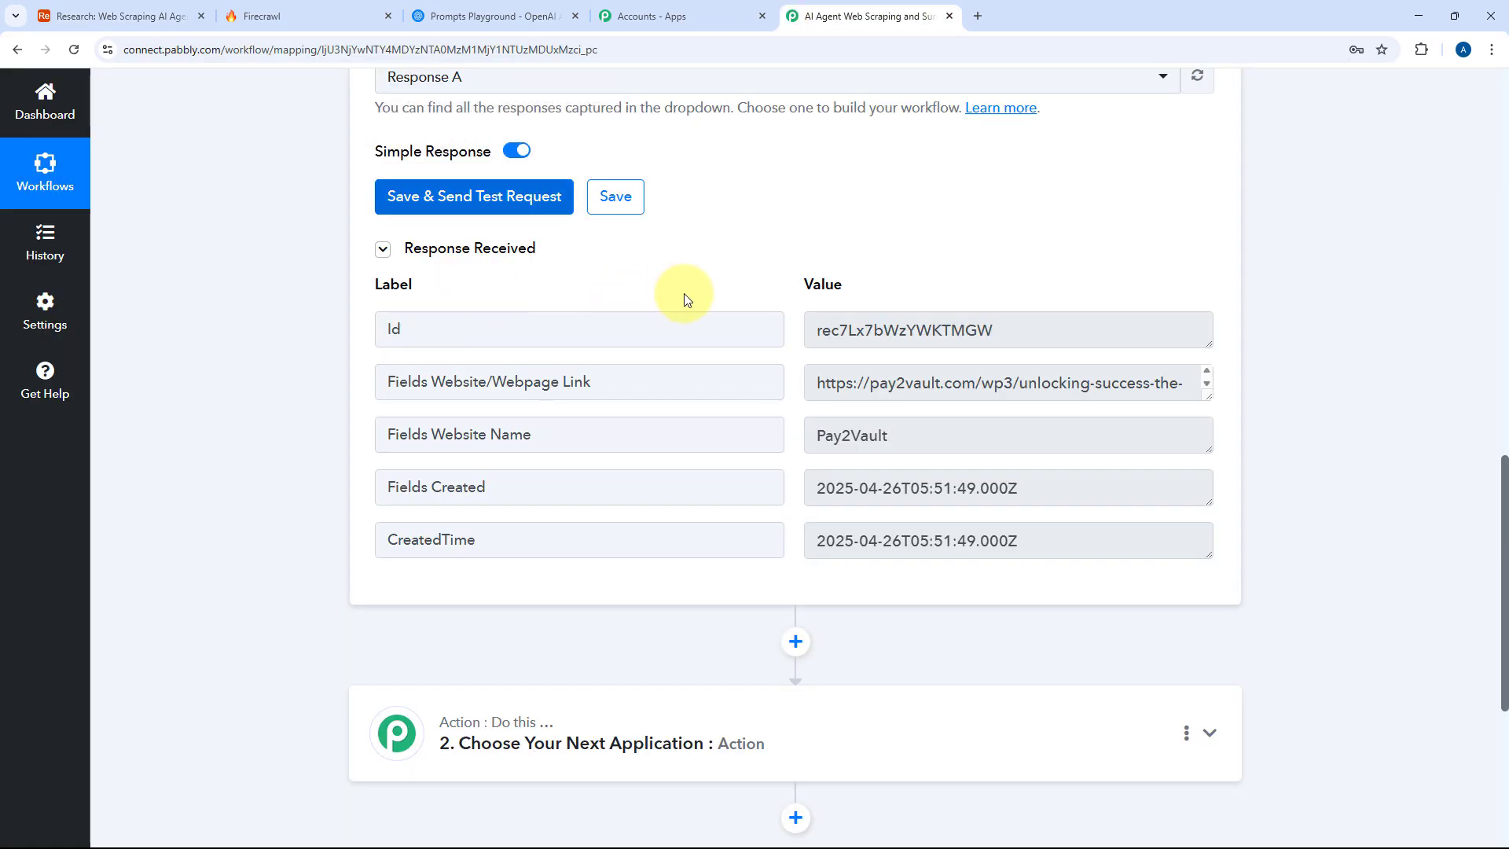
# - Compare the ID, webpage link and website name in the trigger's received response with the Airtable record
pyautogui.click(129, 16)
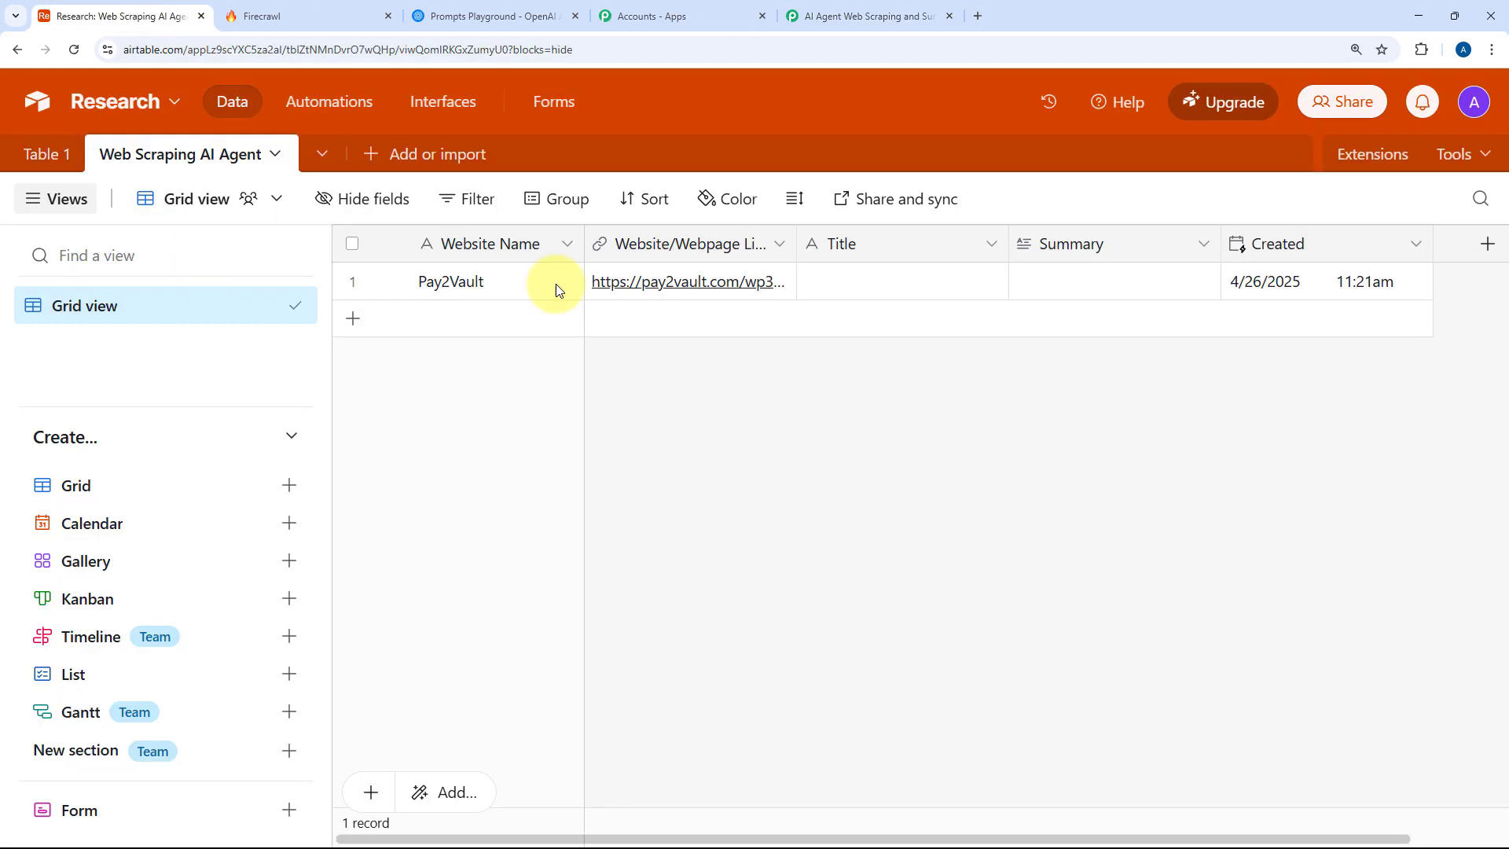
pyautogui.click(852, 16)
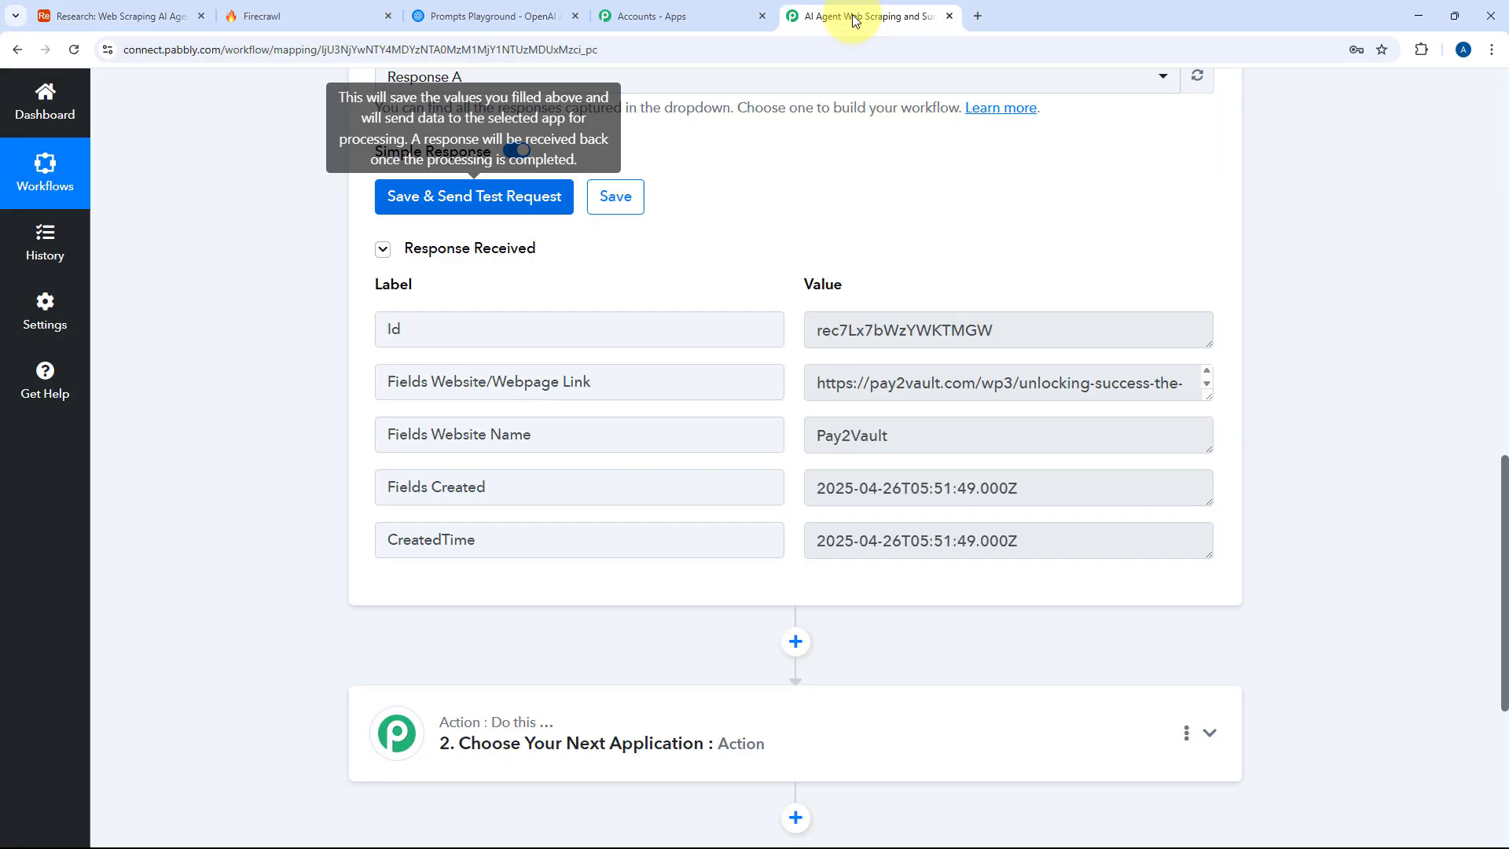
pyautogui.click(830, 329)
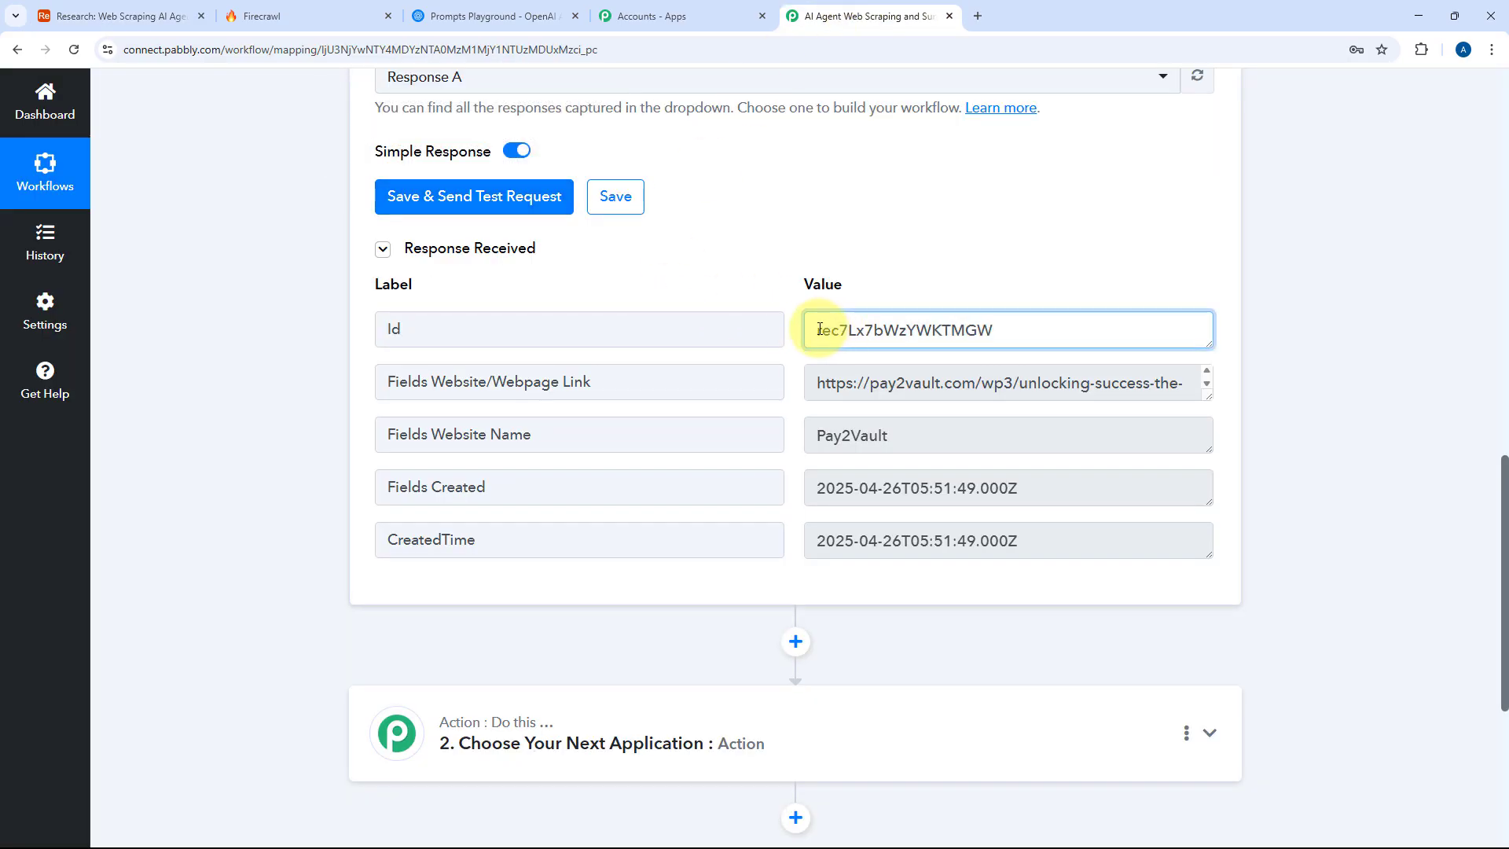
pyautogui.moveTo(820, 330); pyautogui.dragTo(1040, 327)
pyautogui.click(1040, 326)
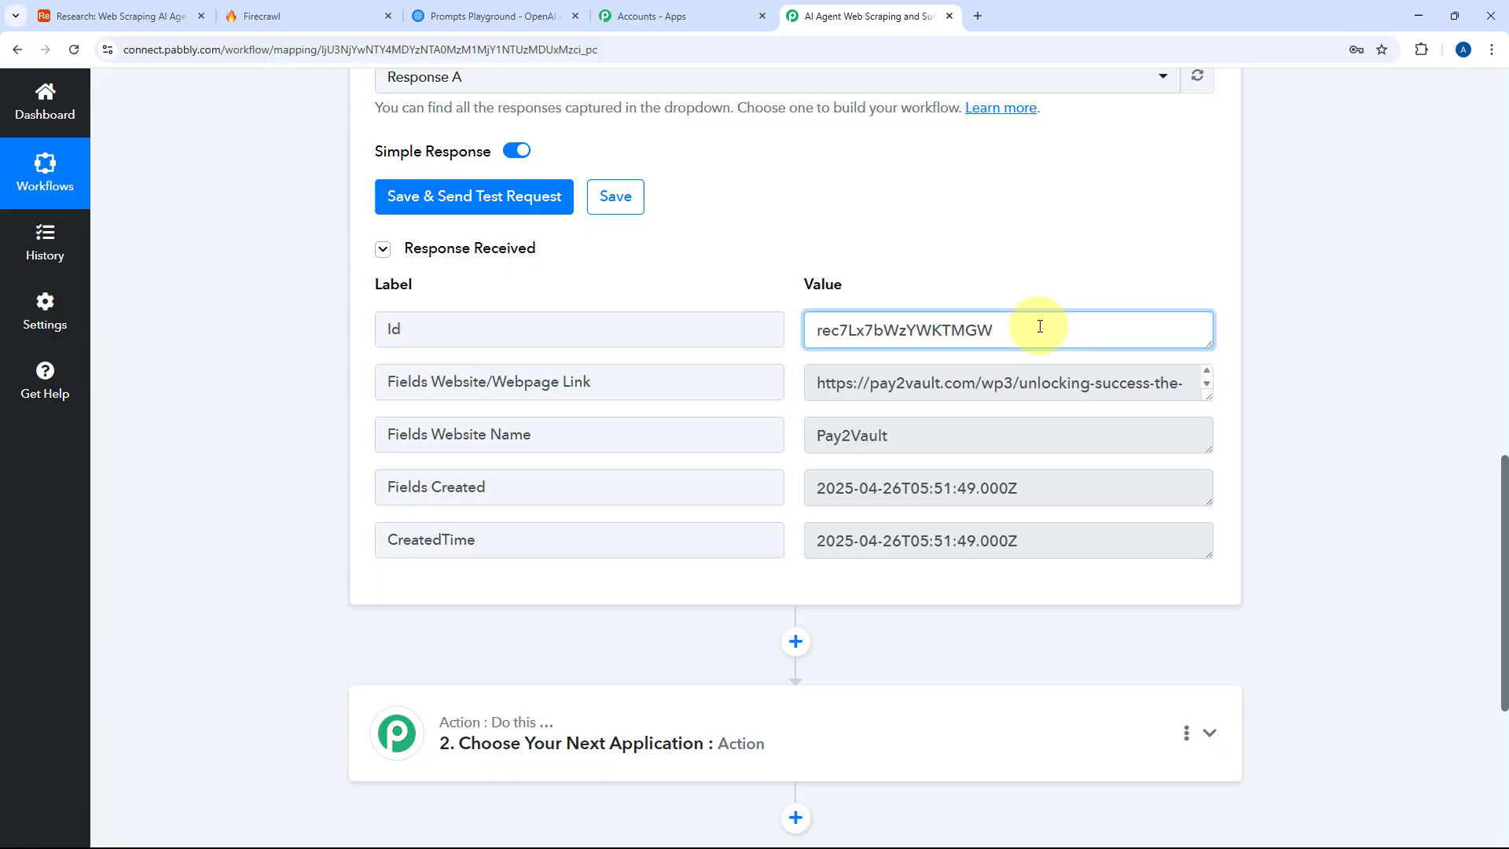
pyautogui.click(833, 383)
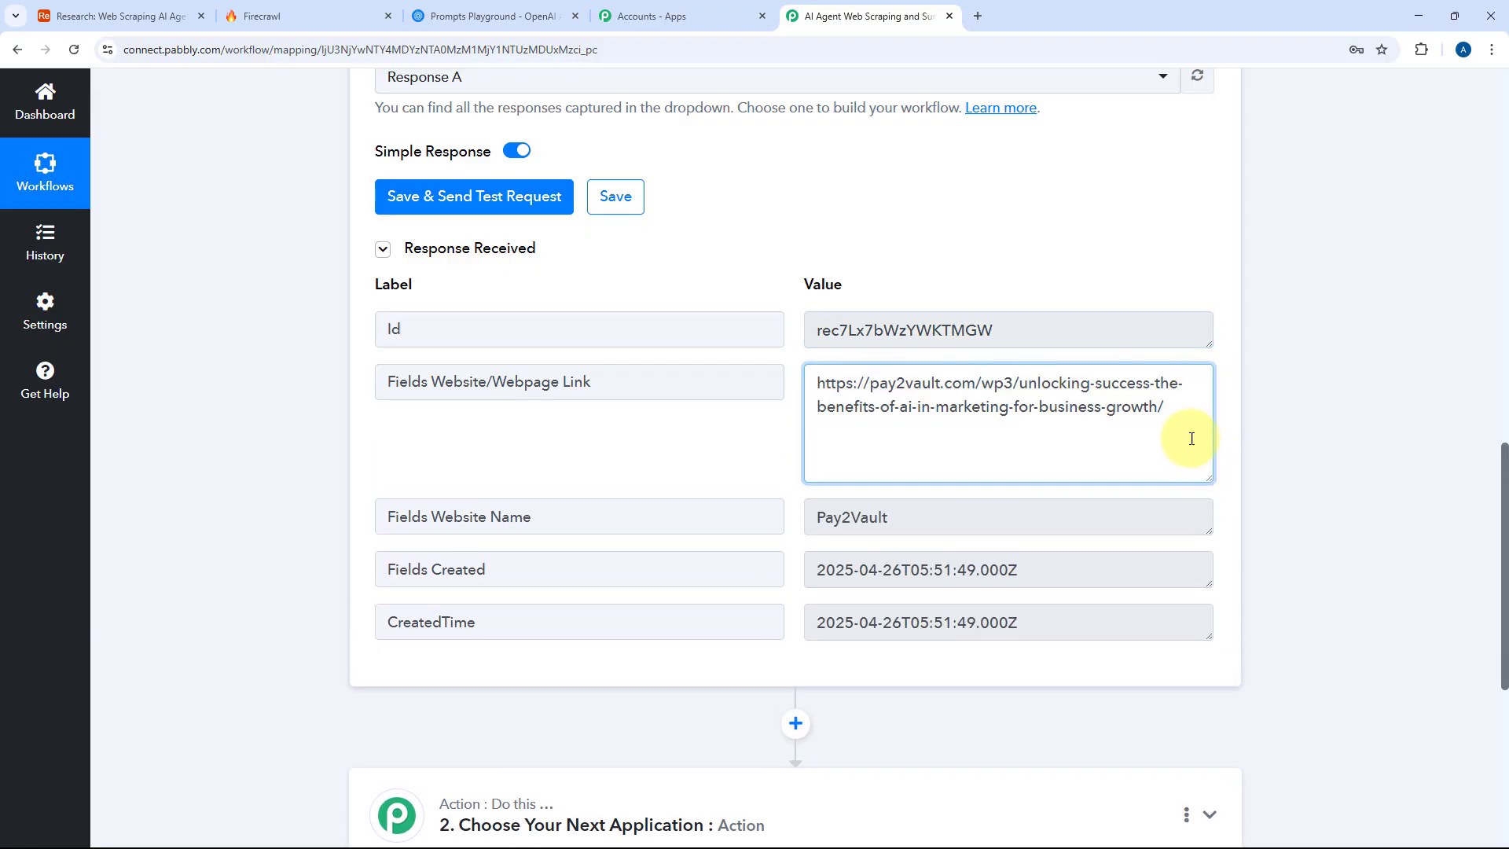
pyautogui.moveTo(1194, 437); pyautogui.dragTo(809, 386)
pyautogui.click(789, 384)
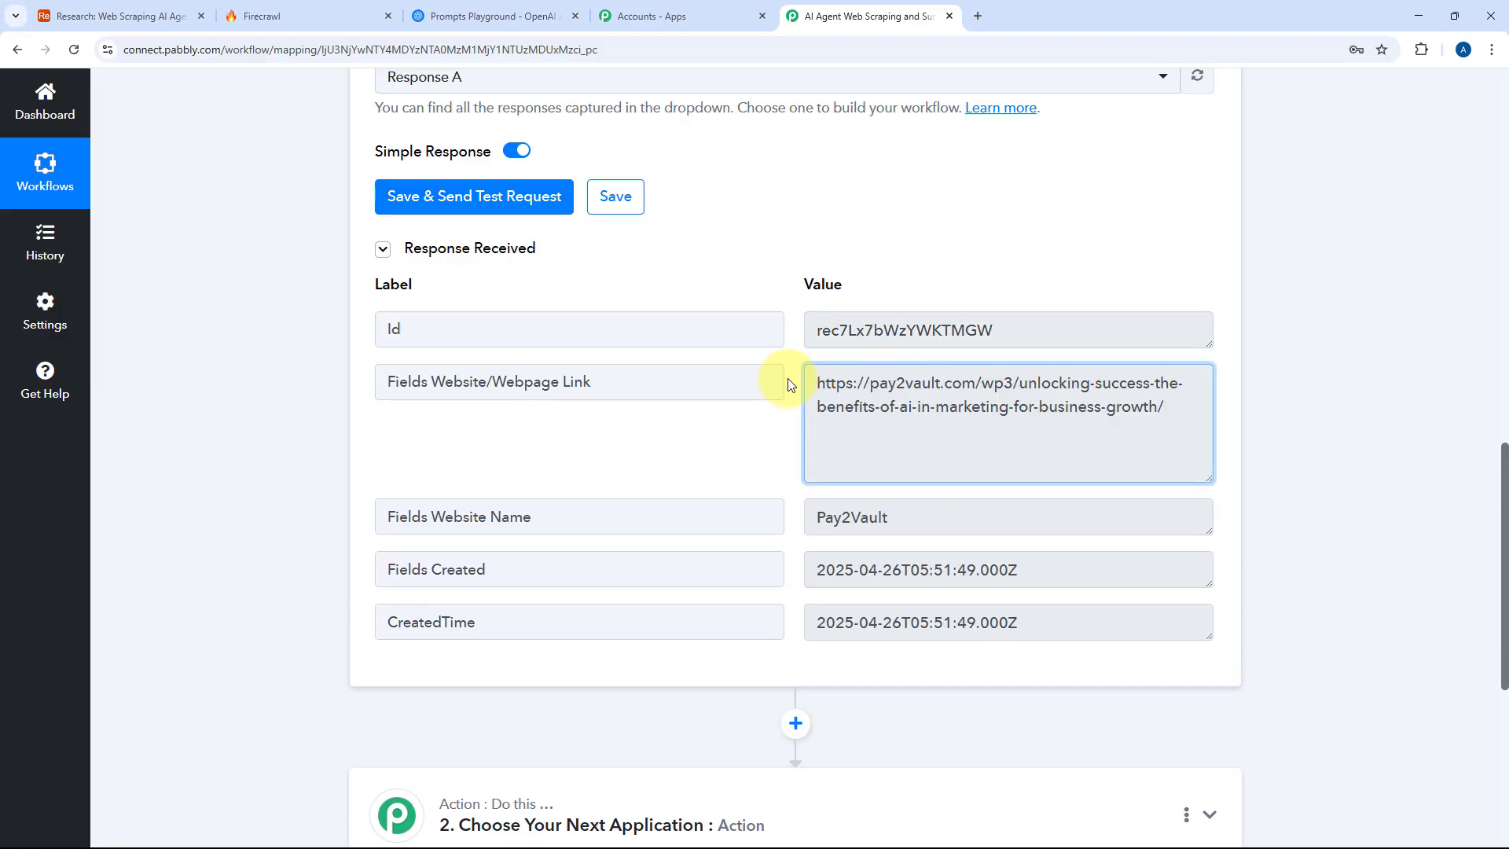
pyautogui.scroll(-1, 790, 384)
pyautogui.moveTo(815, 440); pyautogui.dragTo(769, 421)
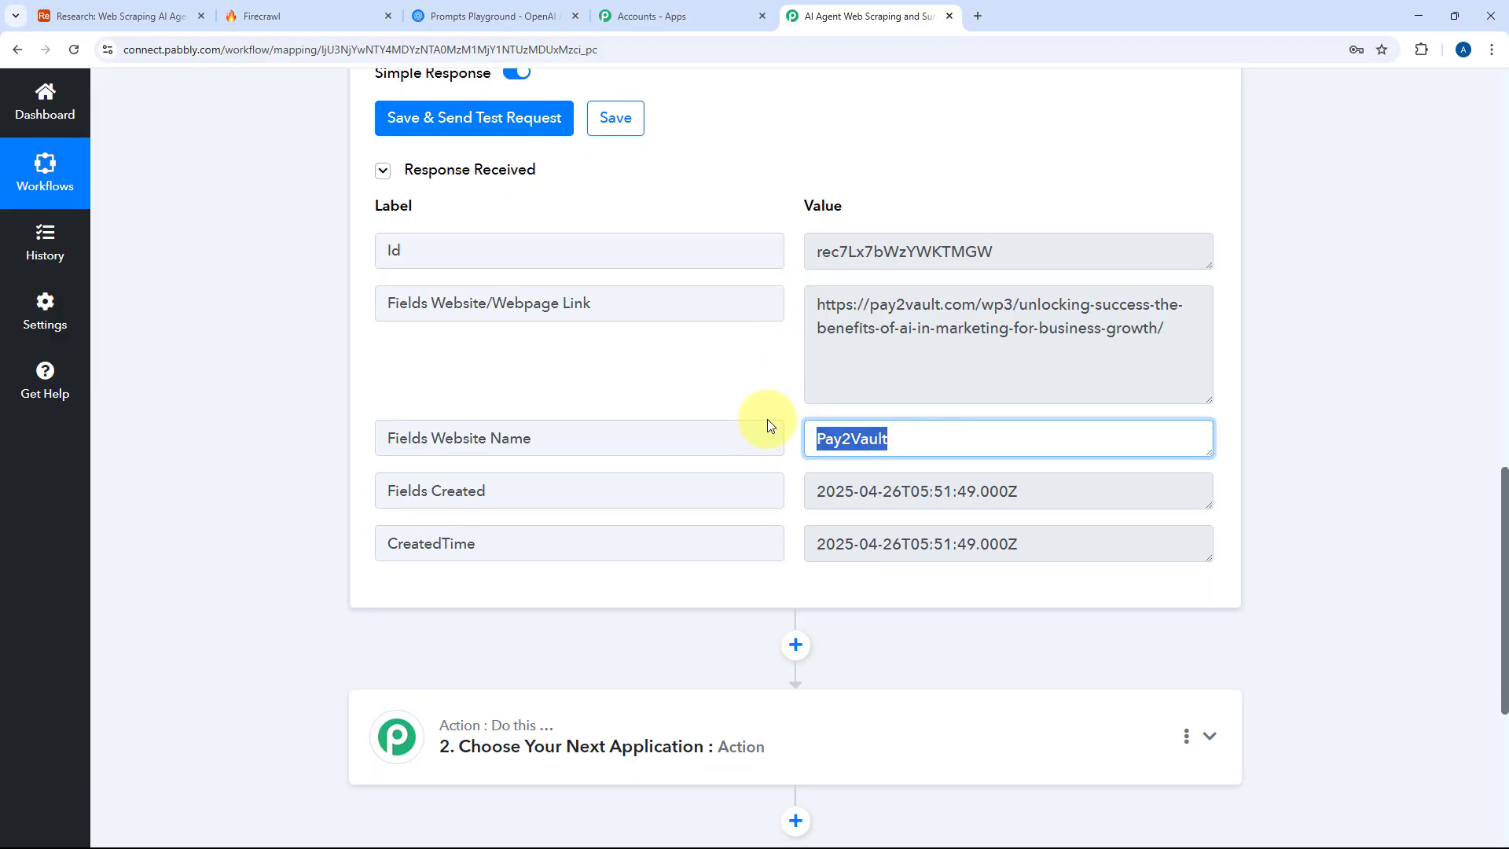
pyautogui.click(788, 401)
# - Examine the Fields Created and CreatedTime values in the Airtable trigger's received response
pyautogui.scroll(-2, 788, 401)
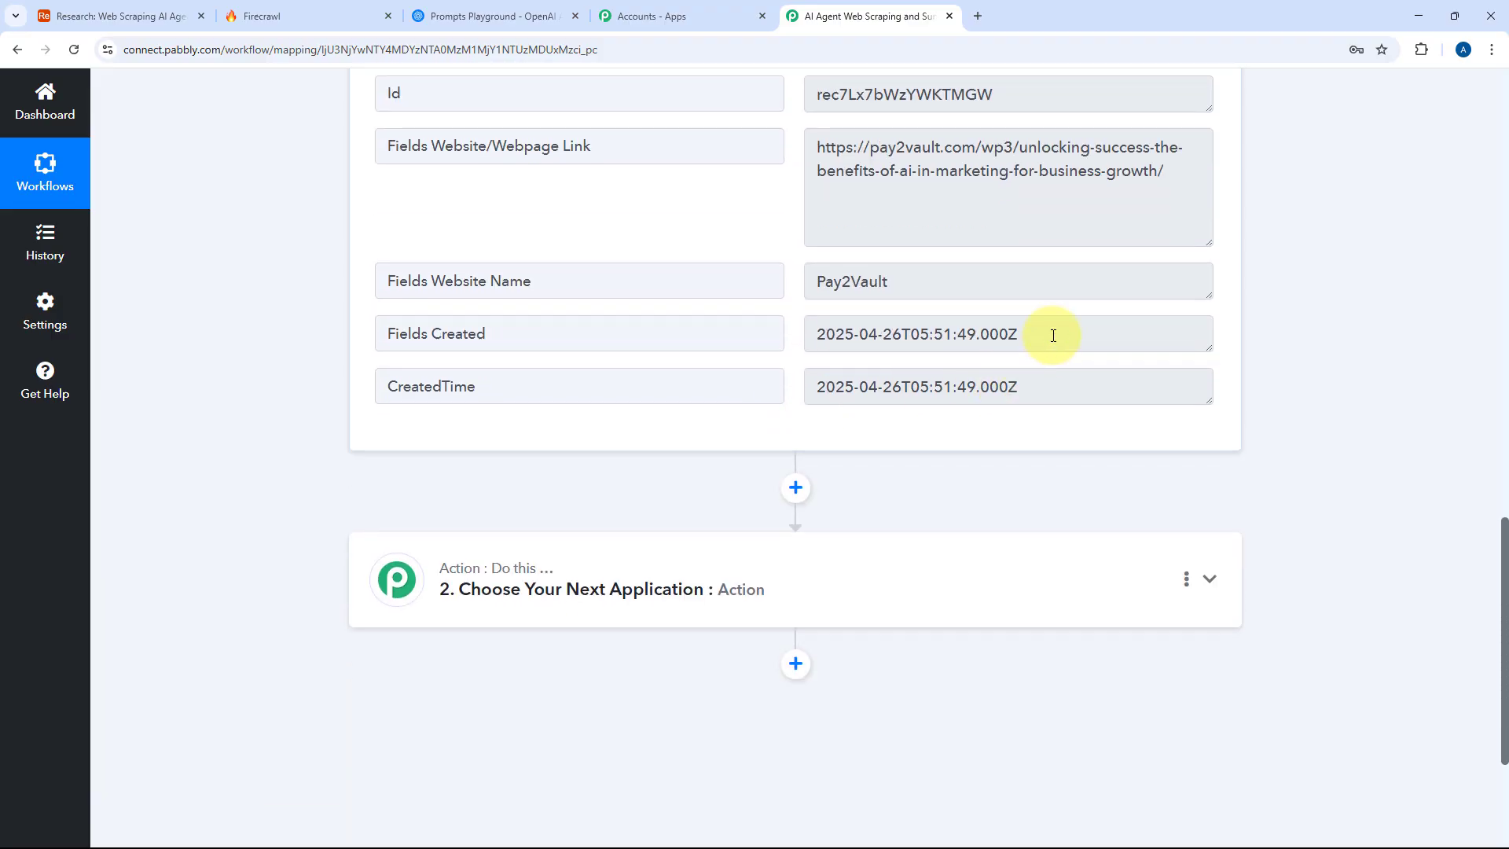
pyautogui.moveTo(1054, 334); pyautogui.dragTo(774, 344)
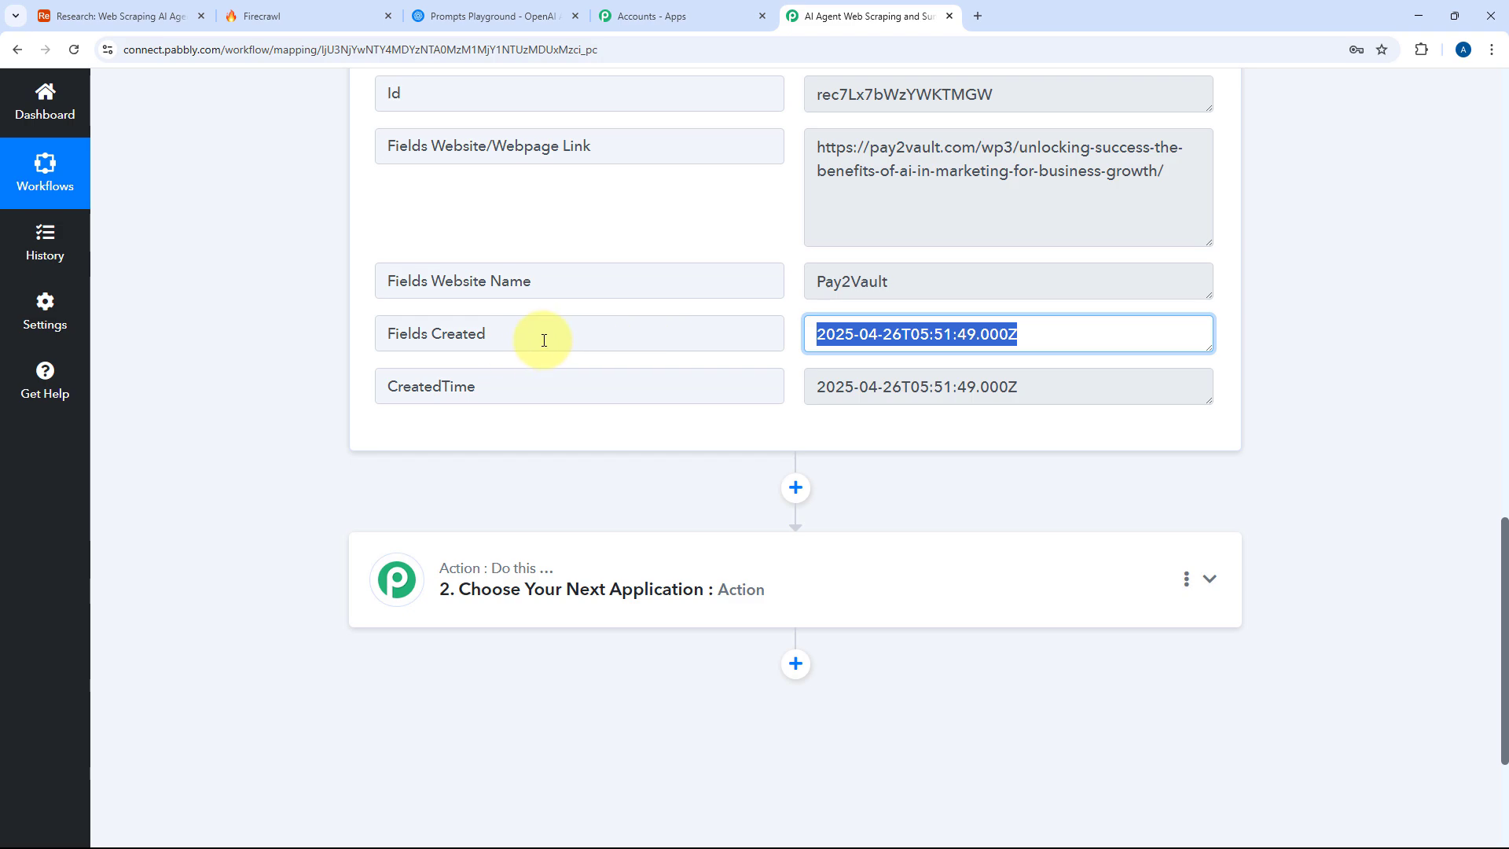
pyautogui.moveTo(542, 339); pyautogui.dragTo(394, 338)
pyautogui.moveTo(594, 395); pyautogui.dragTo(484, 387)
pyautogui.doubleClick(483, 387)
pyautogui.moveTo(1077, 374); pyautogui.dragTo(771, 377)
pyautogui.click(796, 350)
pyautogui.scroll(2, 795, 350)
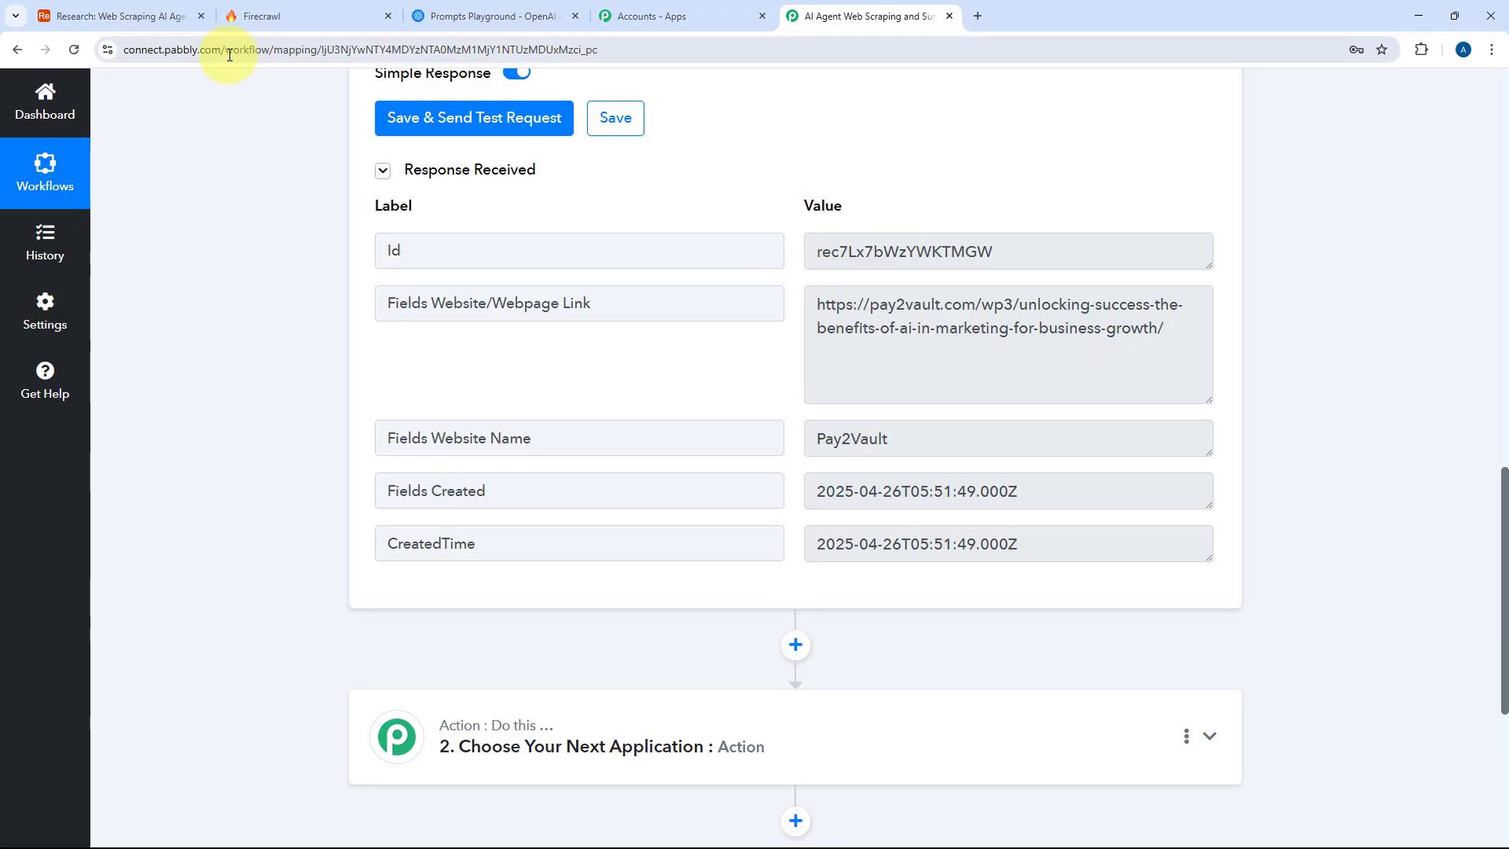
# - Check the record in Airtable, the webpage link in the trigger's response and the Firecrawl account overview
pyautogui.click(122, 15)
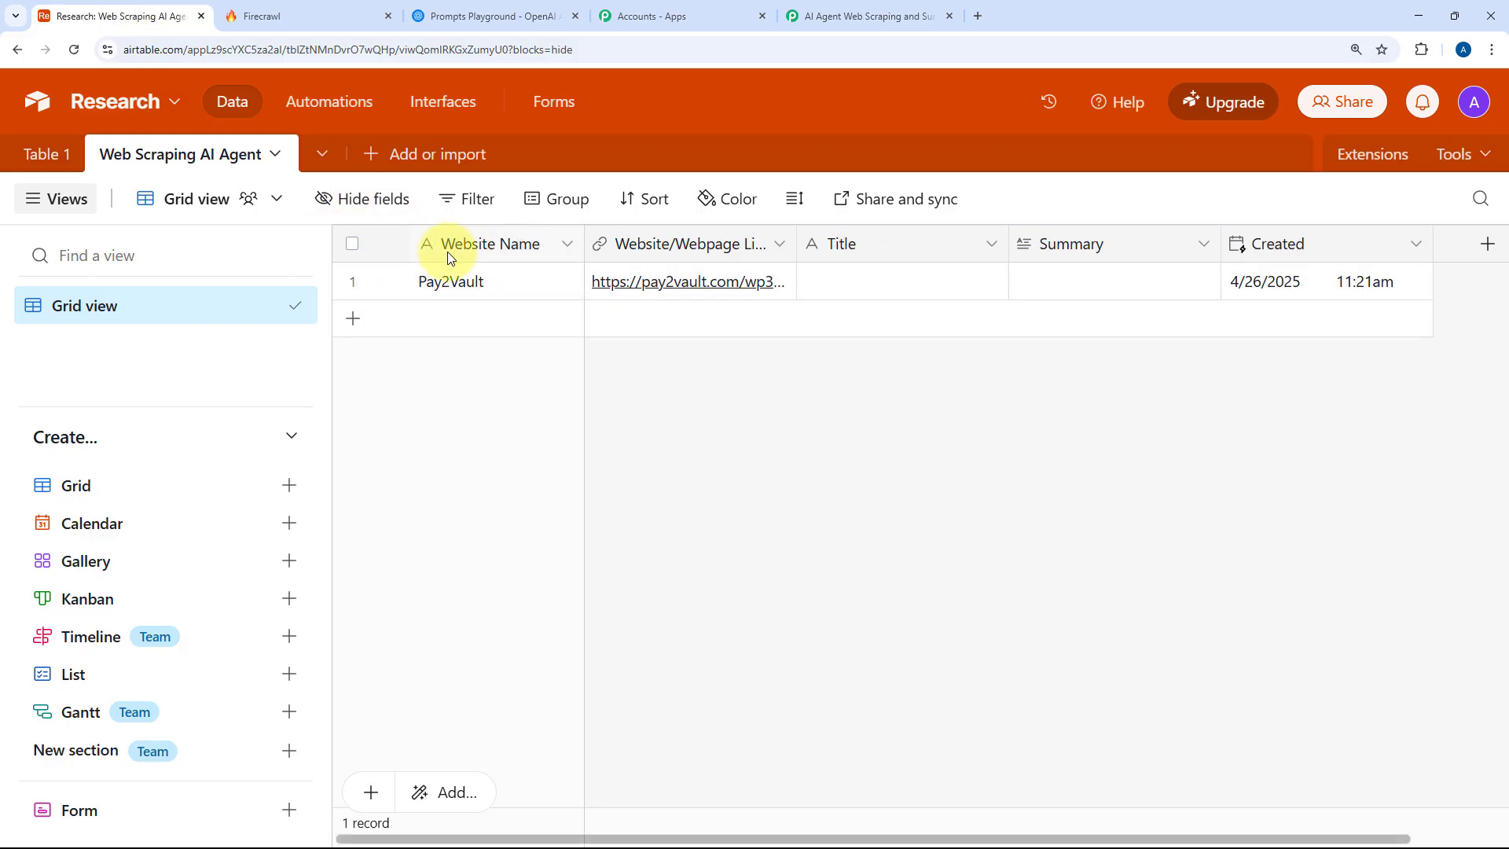
pyautogui.click(814, 15)
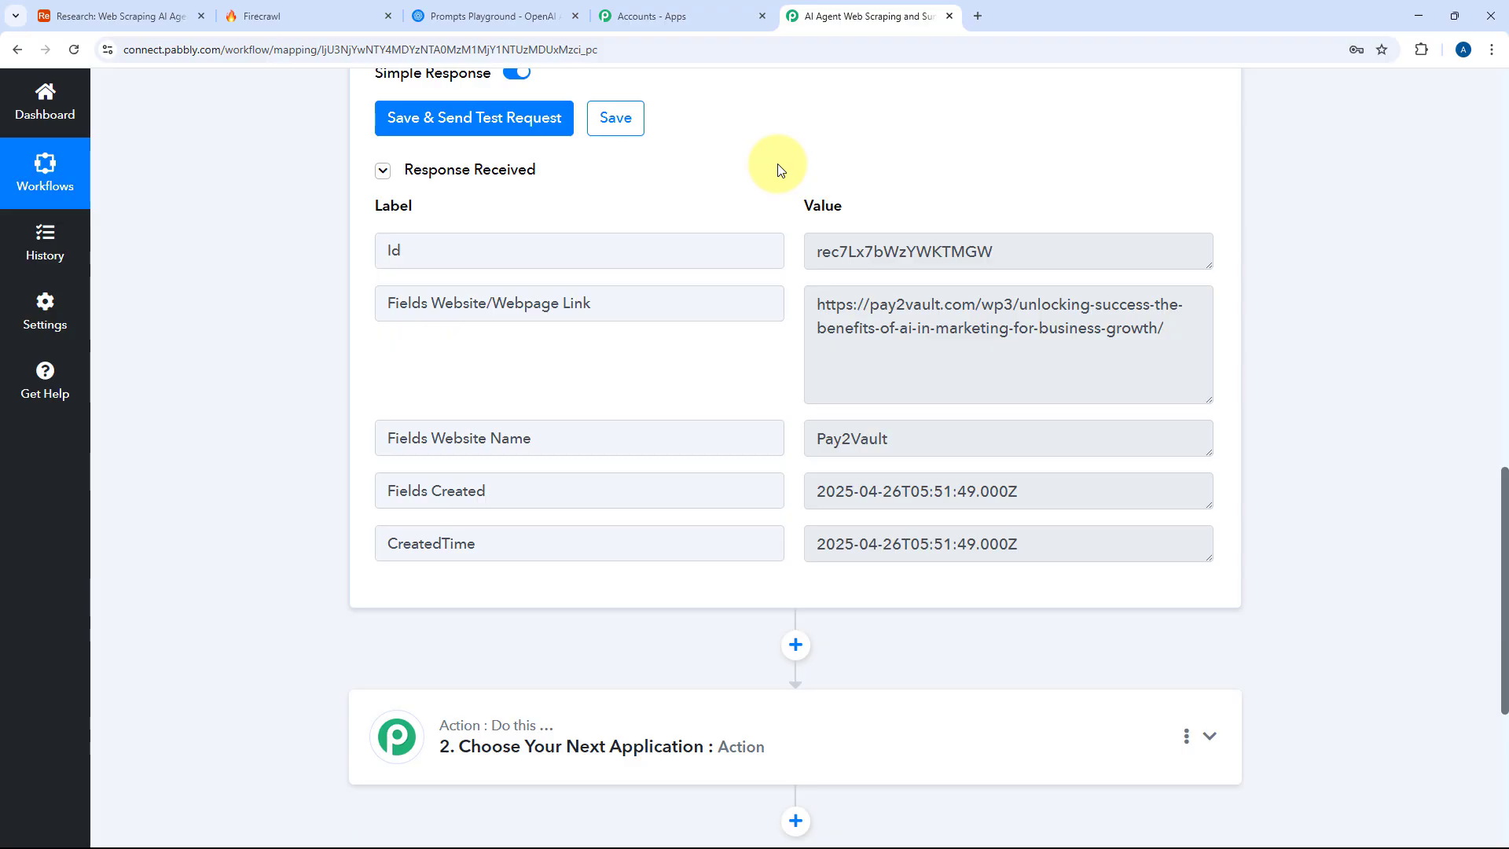
pyautogui.scroll(-1, 779, 170)
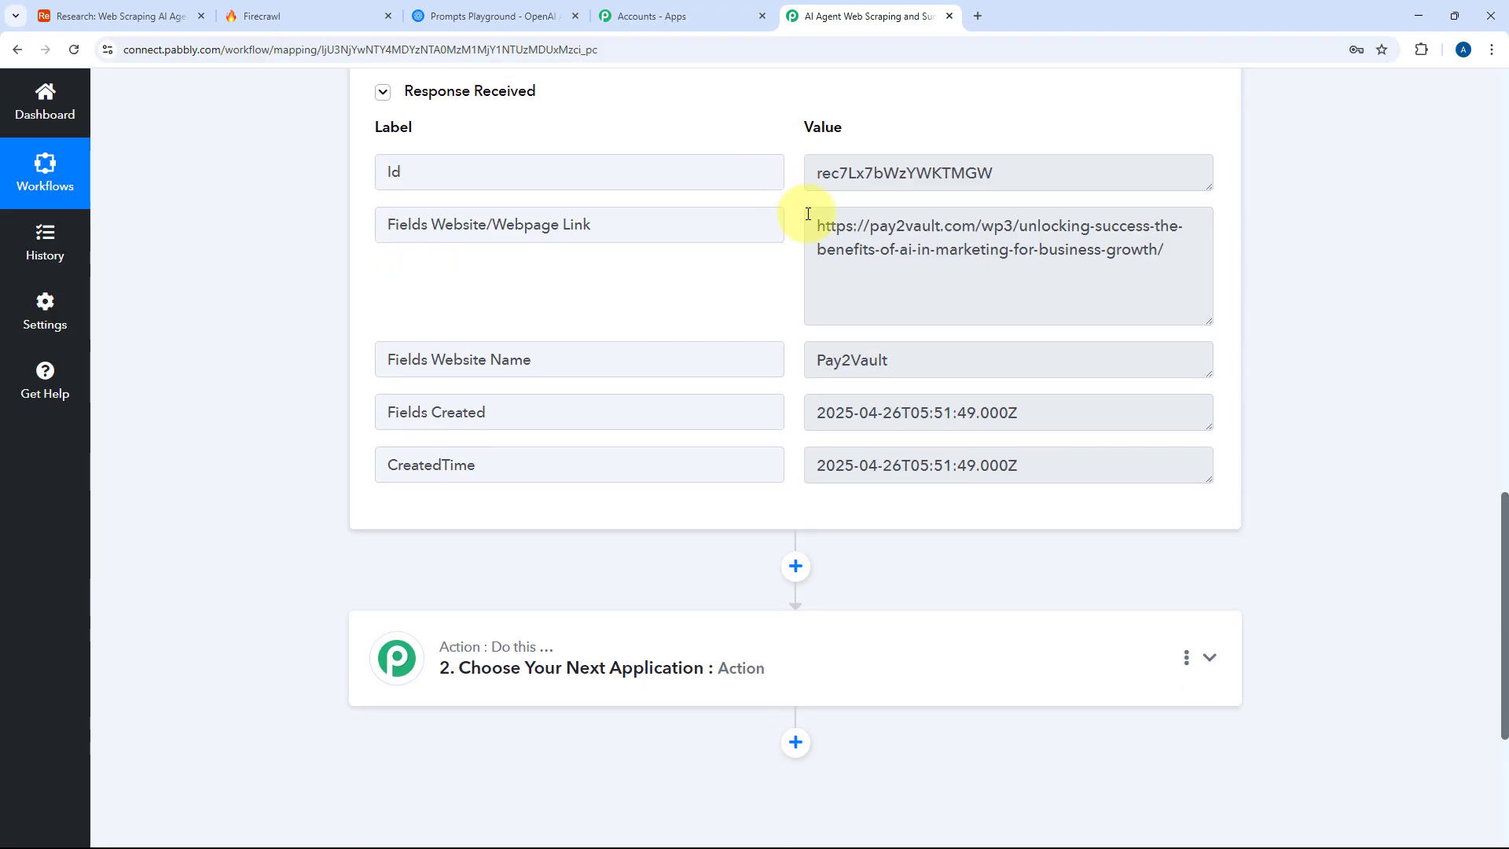
pyautogui.moveTo(818, 226)
pyautogui.mouseDown()
pyautogui.moveTo(1199, 246)
pyautogui.moveTo(792, 238)
pyautogui.mouseUp()
pyautogui.click(259, 16)
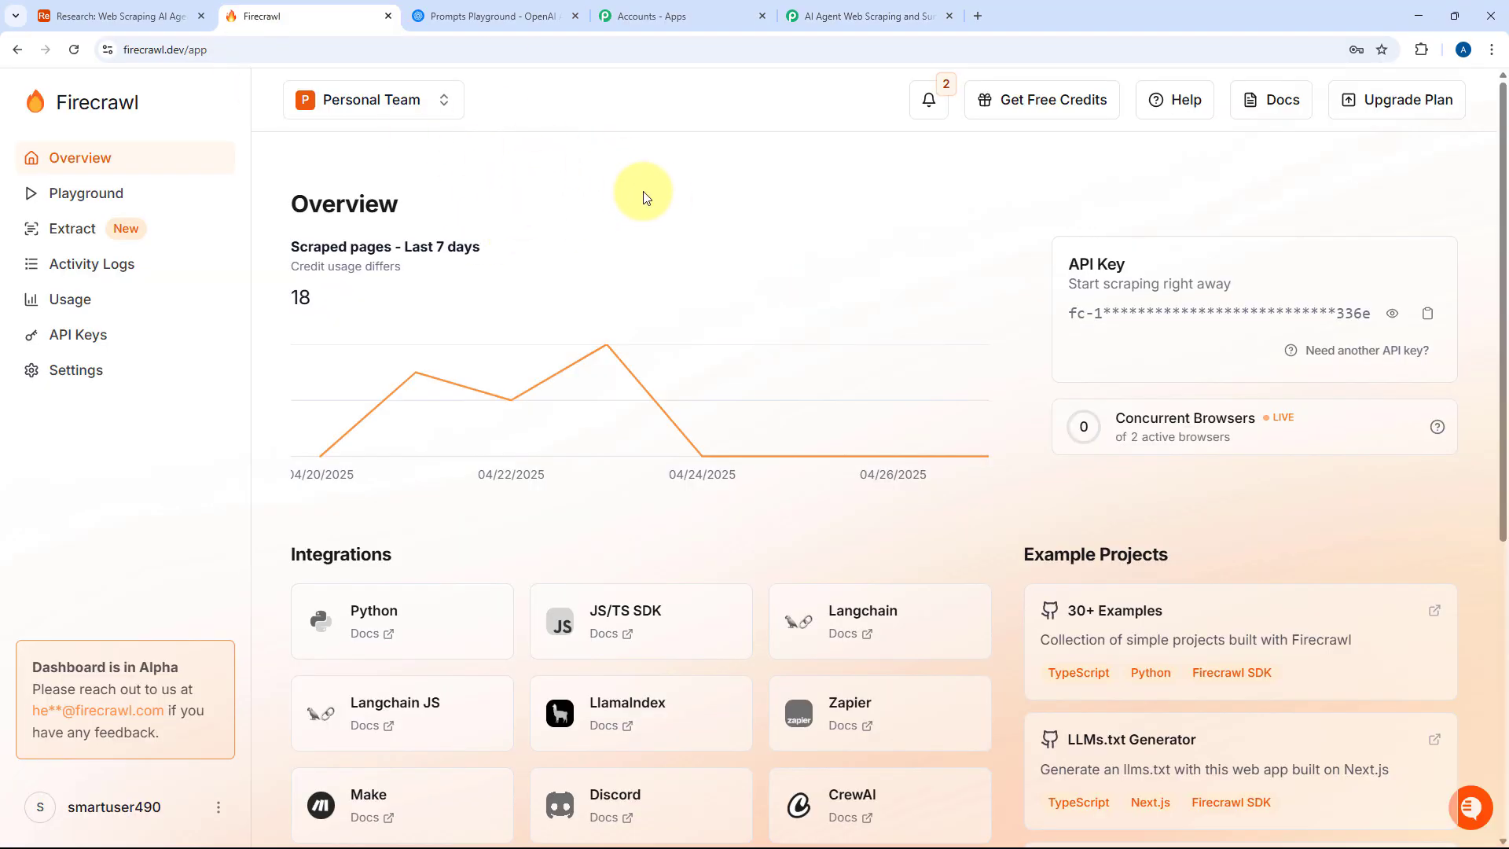
# - Return to the Pabbly Connect workflow and set its second step to Firecrawl with the Add a Scrape action event
pyautogui.click(896, 6)
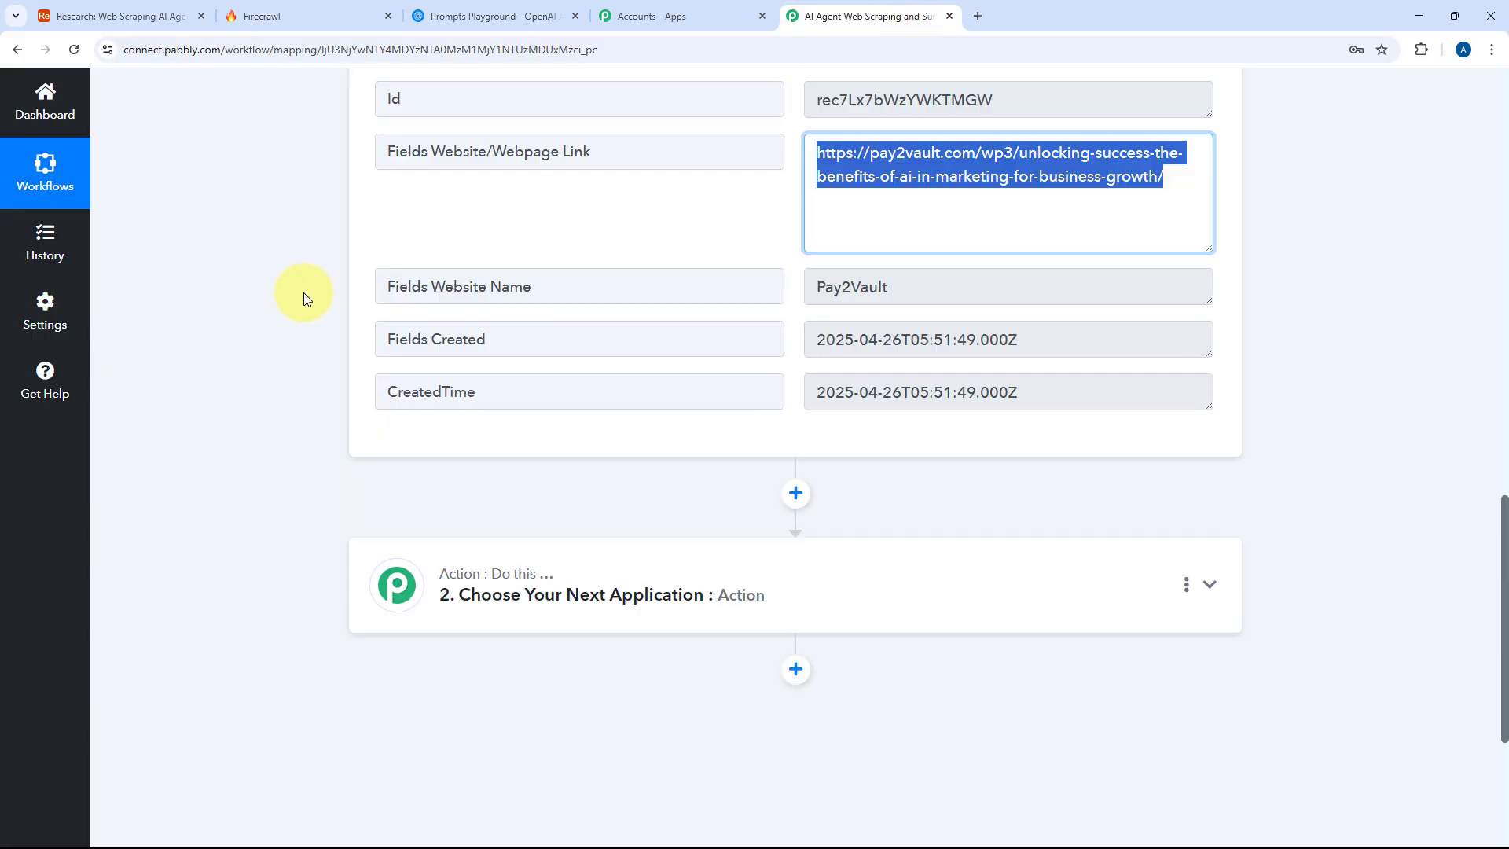
pyautogui.scroll(-3, 306, 299)
pyautogui.click(589, 320)
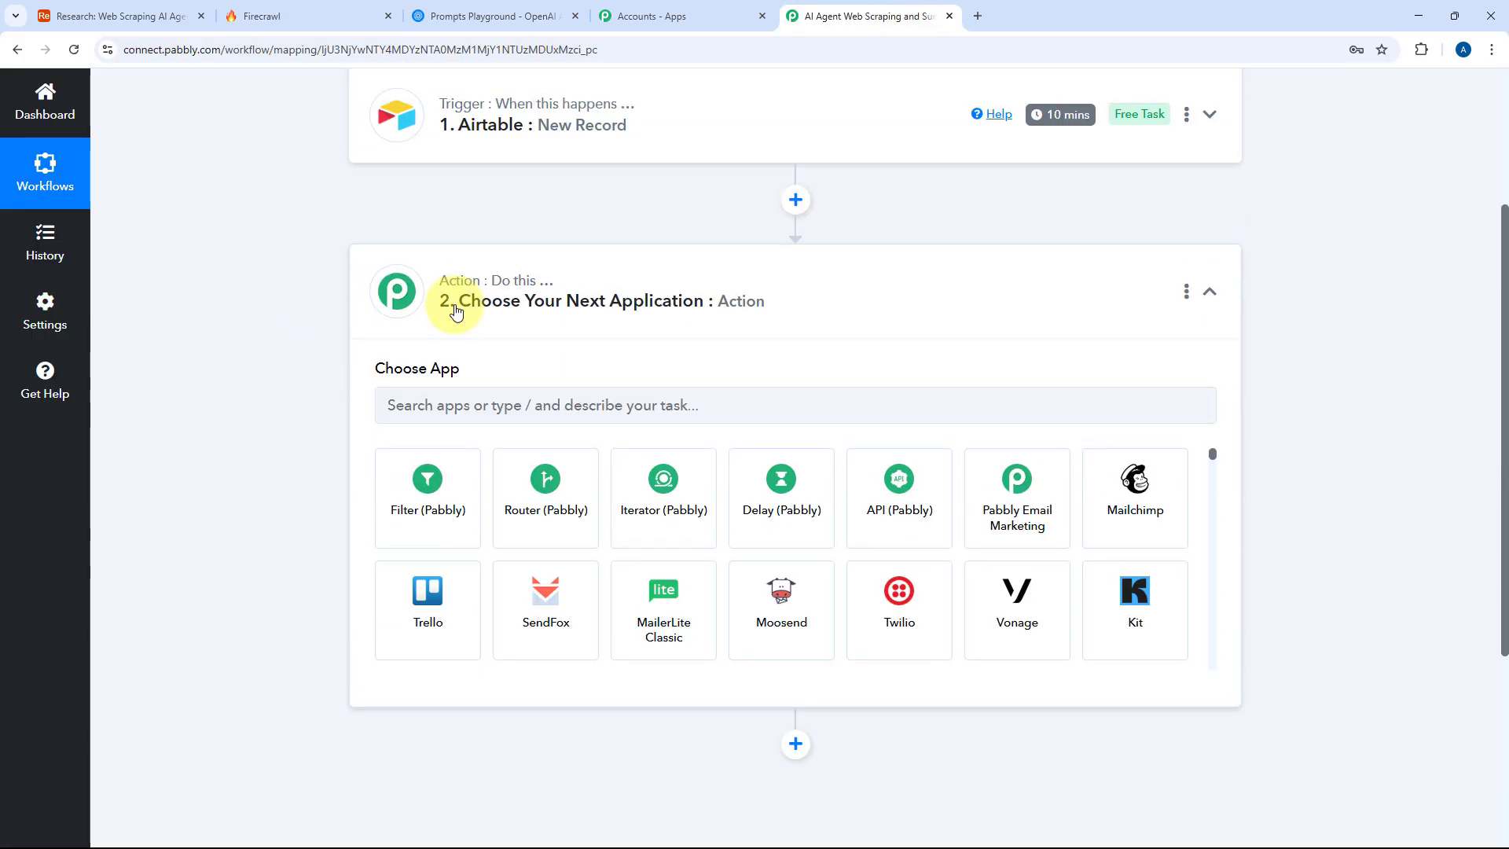
pyautogui.write('Fi')
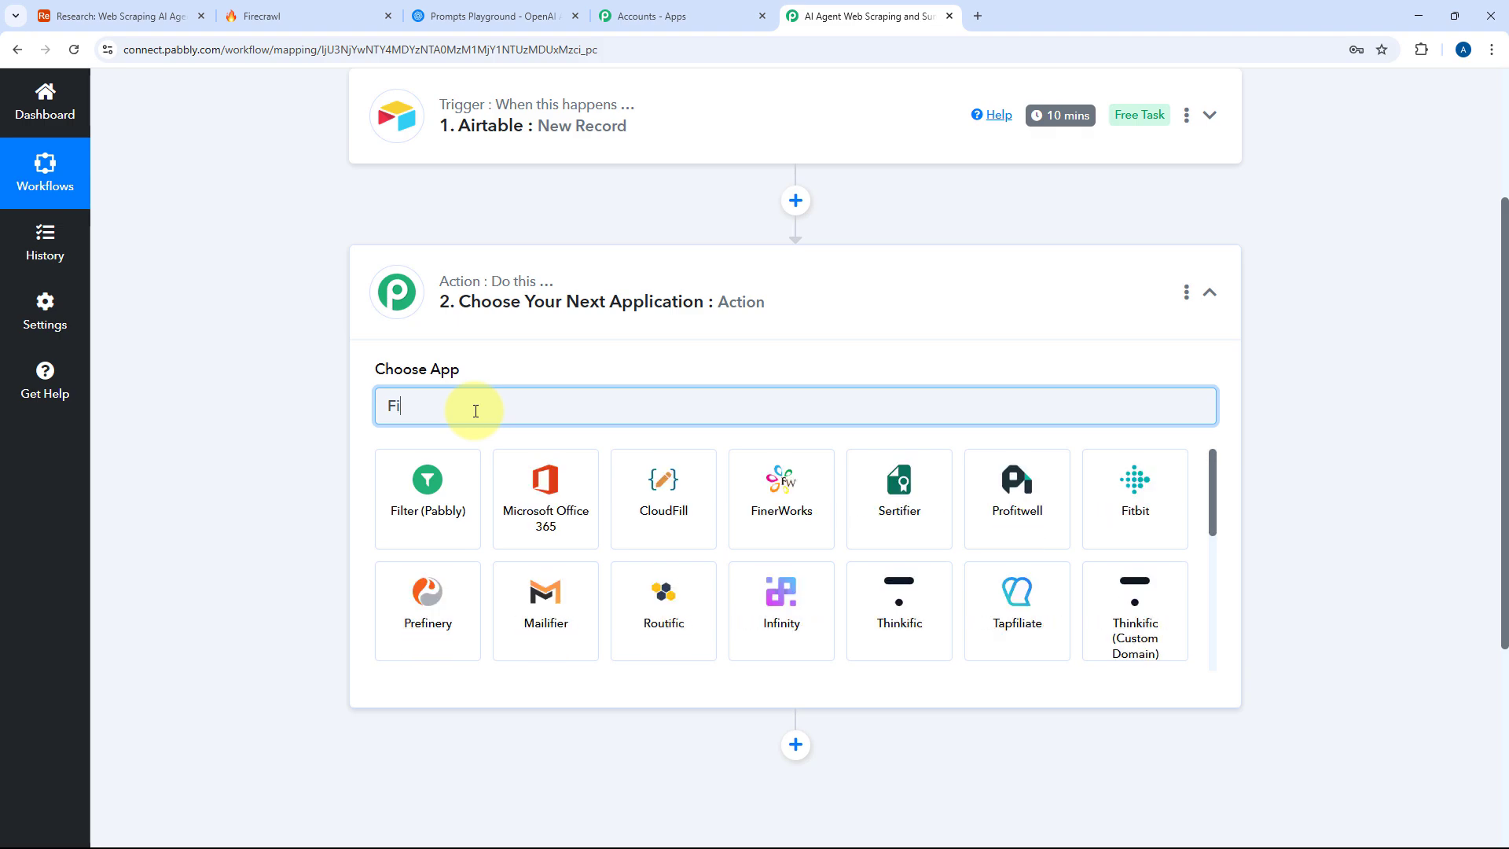
pyautogui.write('rec')
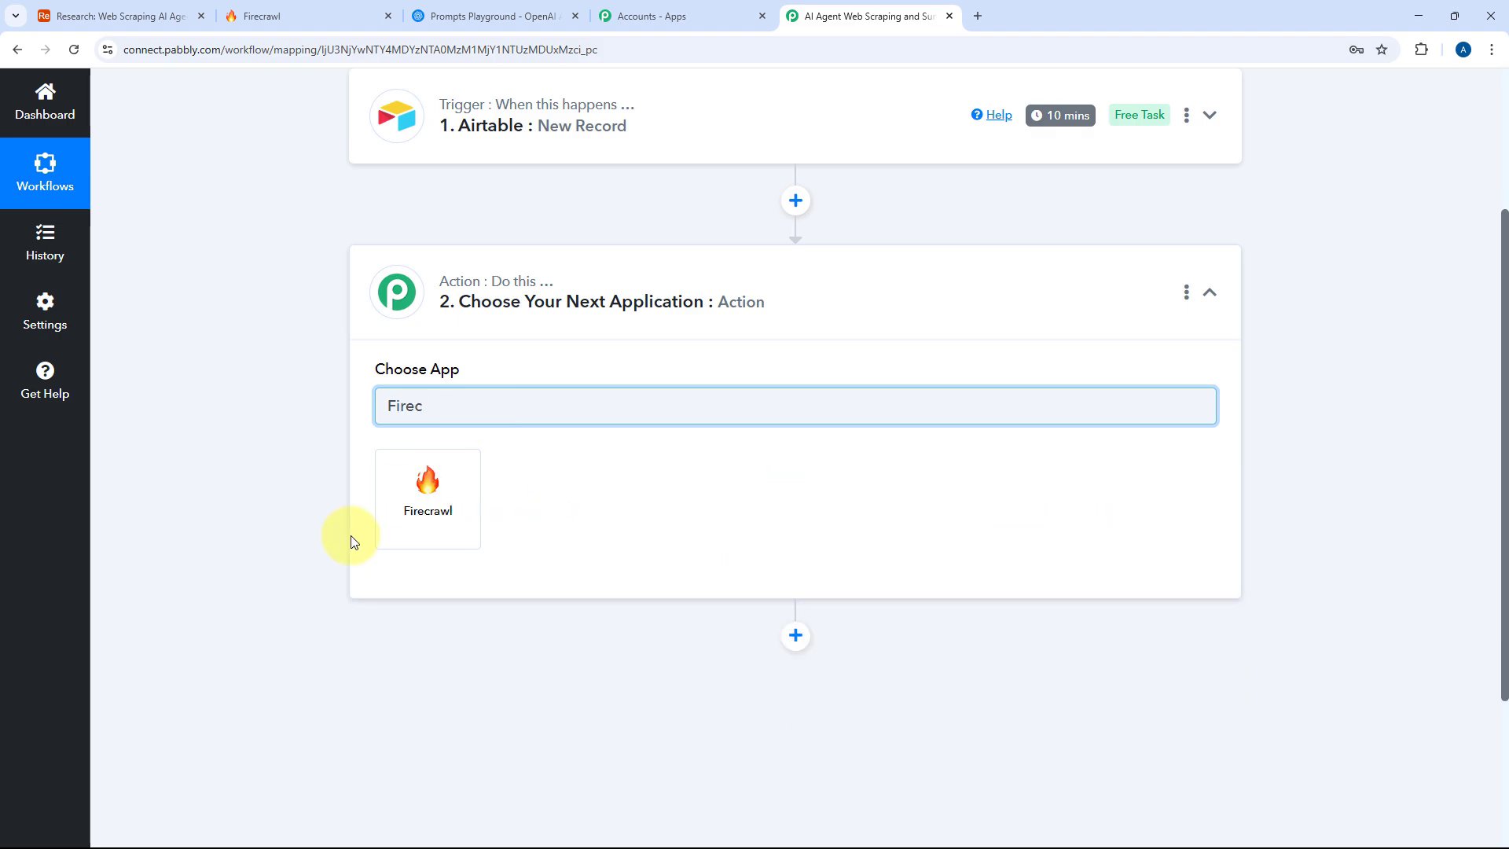
pyautogui.click(423, 504)
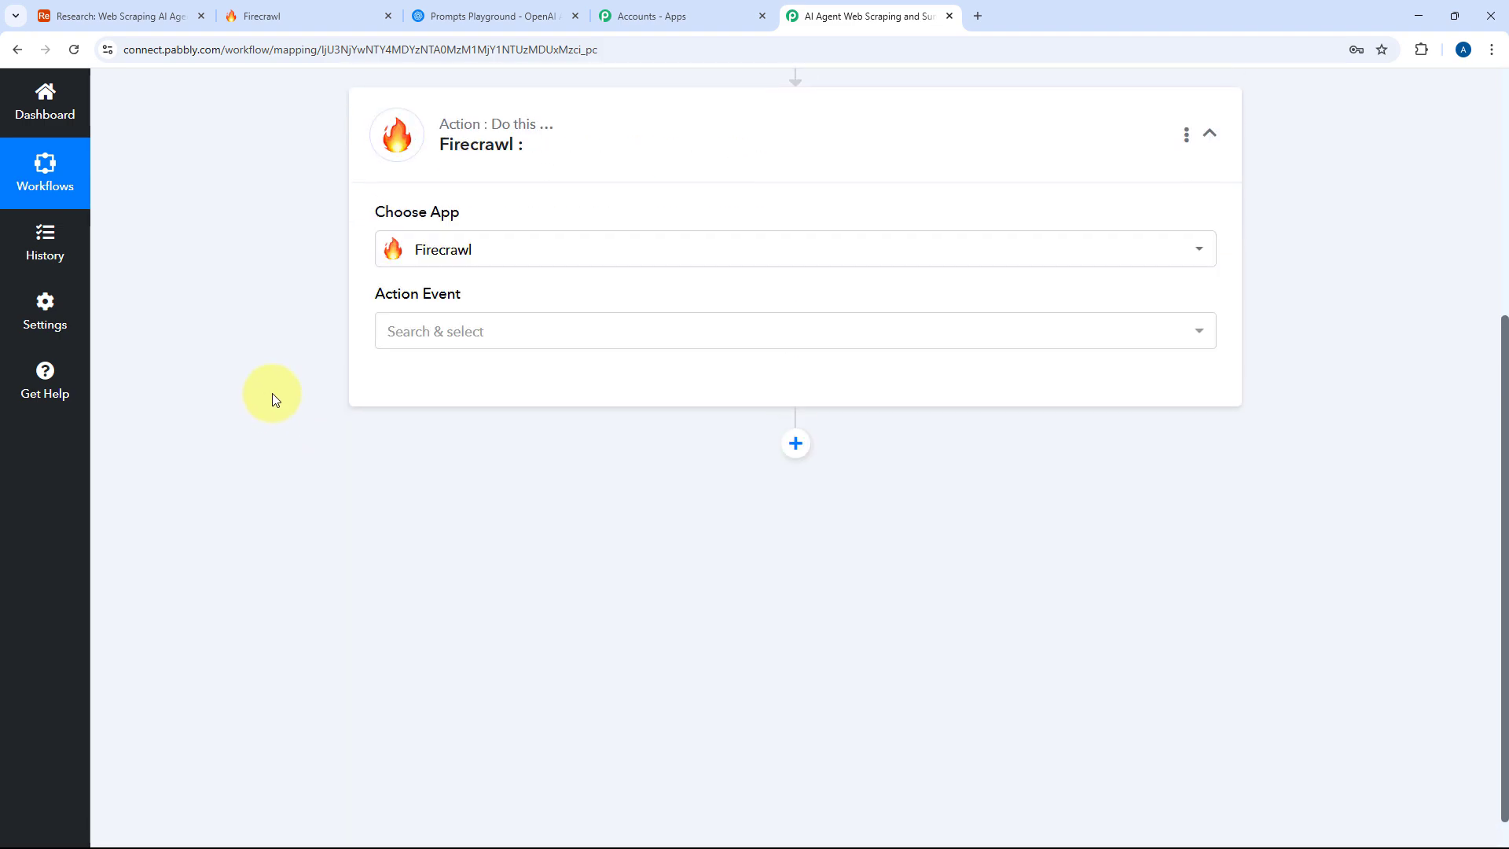
pyautogui.click(504, 333)
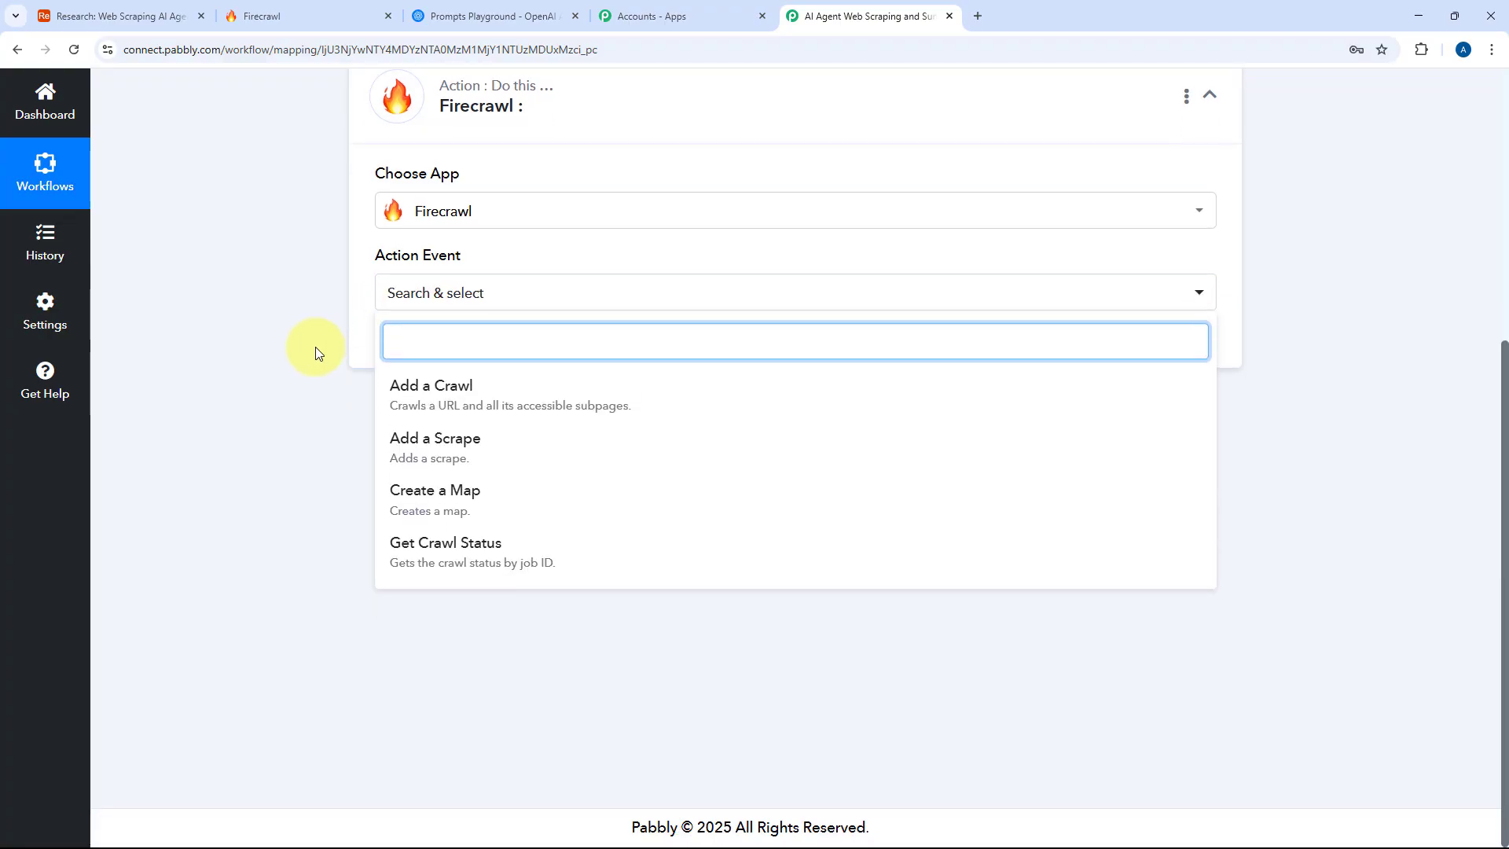
pyautogui.click(487, 447)
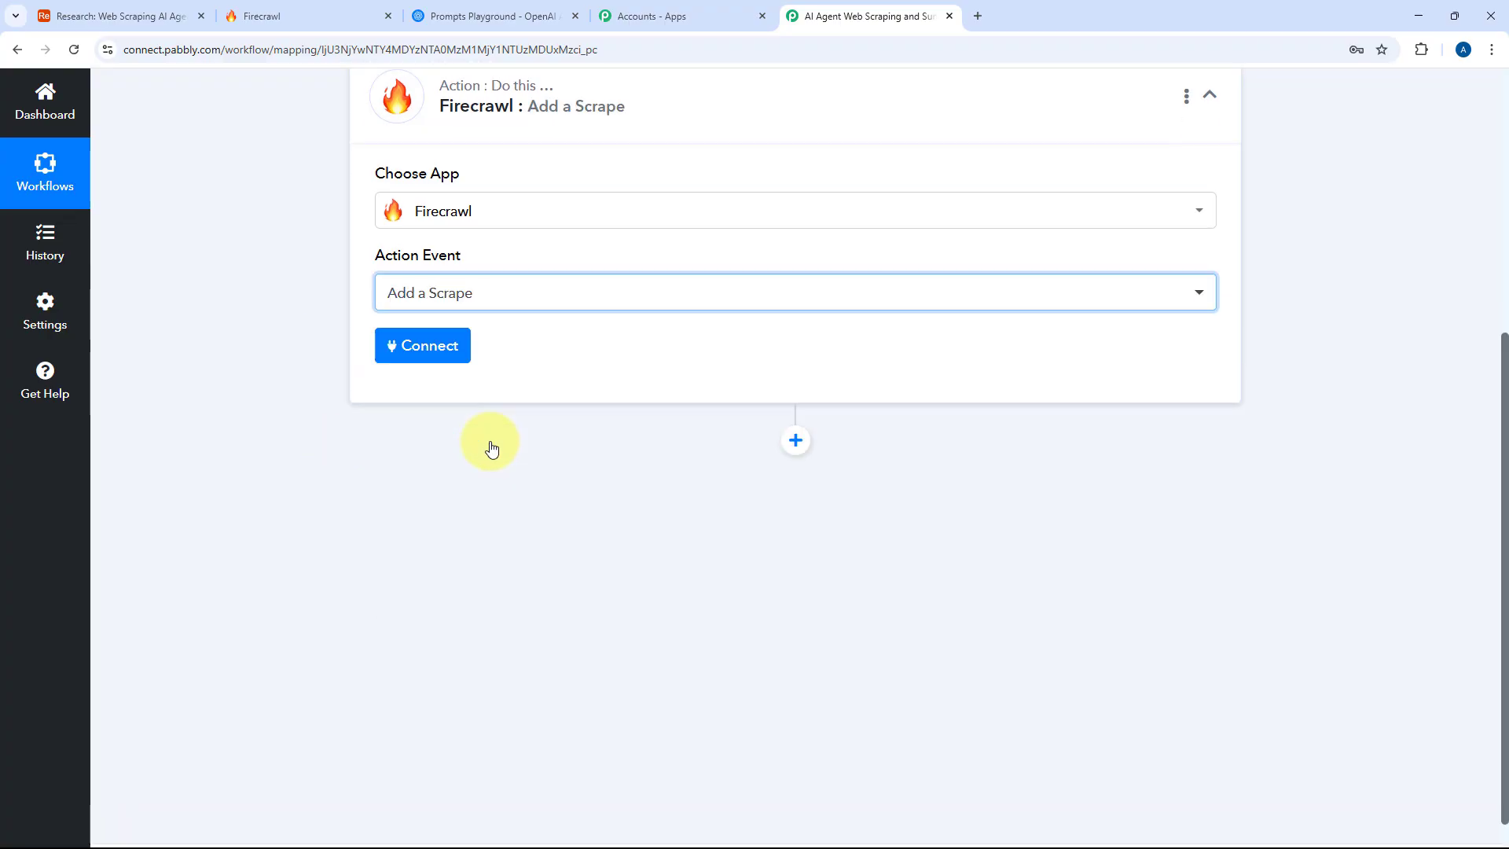
# - Add a new Firecrawl connection with the API key copied from the Firecrawl dashboard and save it
pyautogui.click(435, 346)
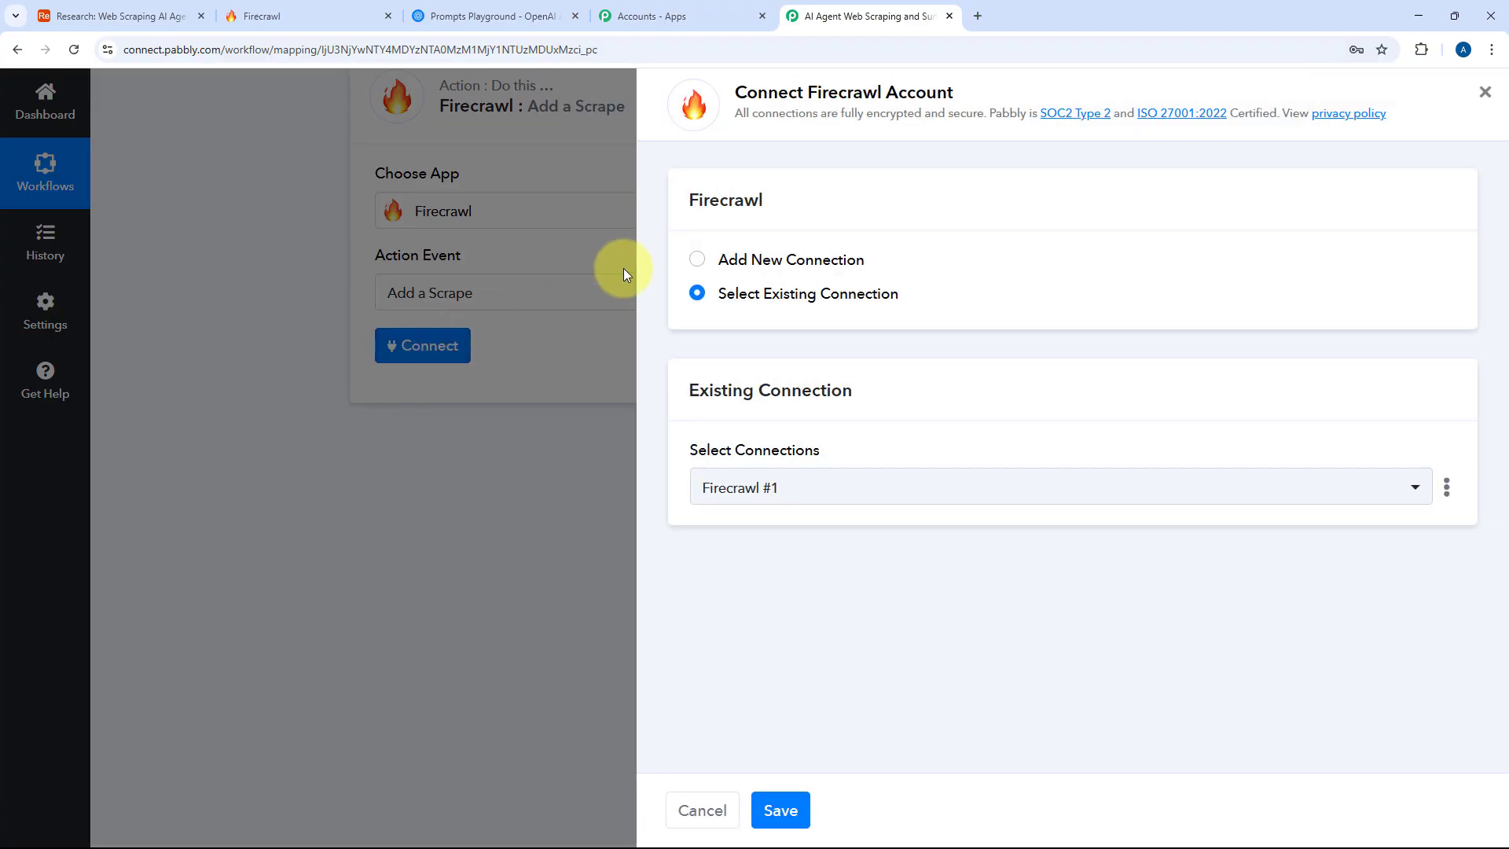
pyautogui.click(697, 261)
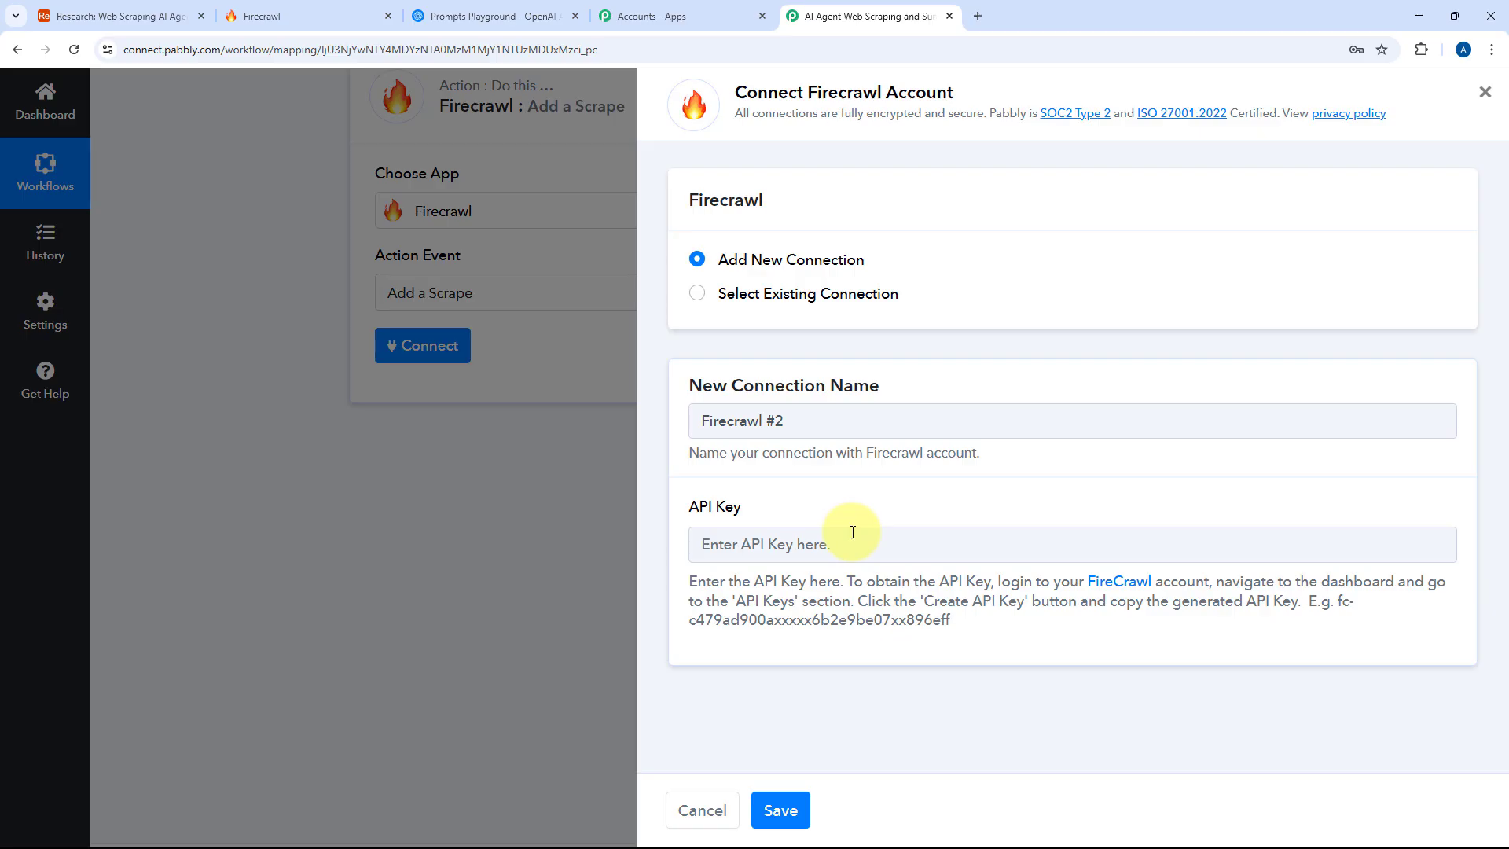
pyautogui.click(284, 15)
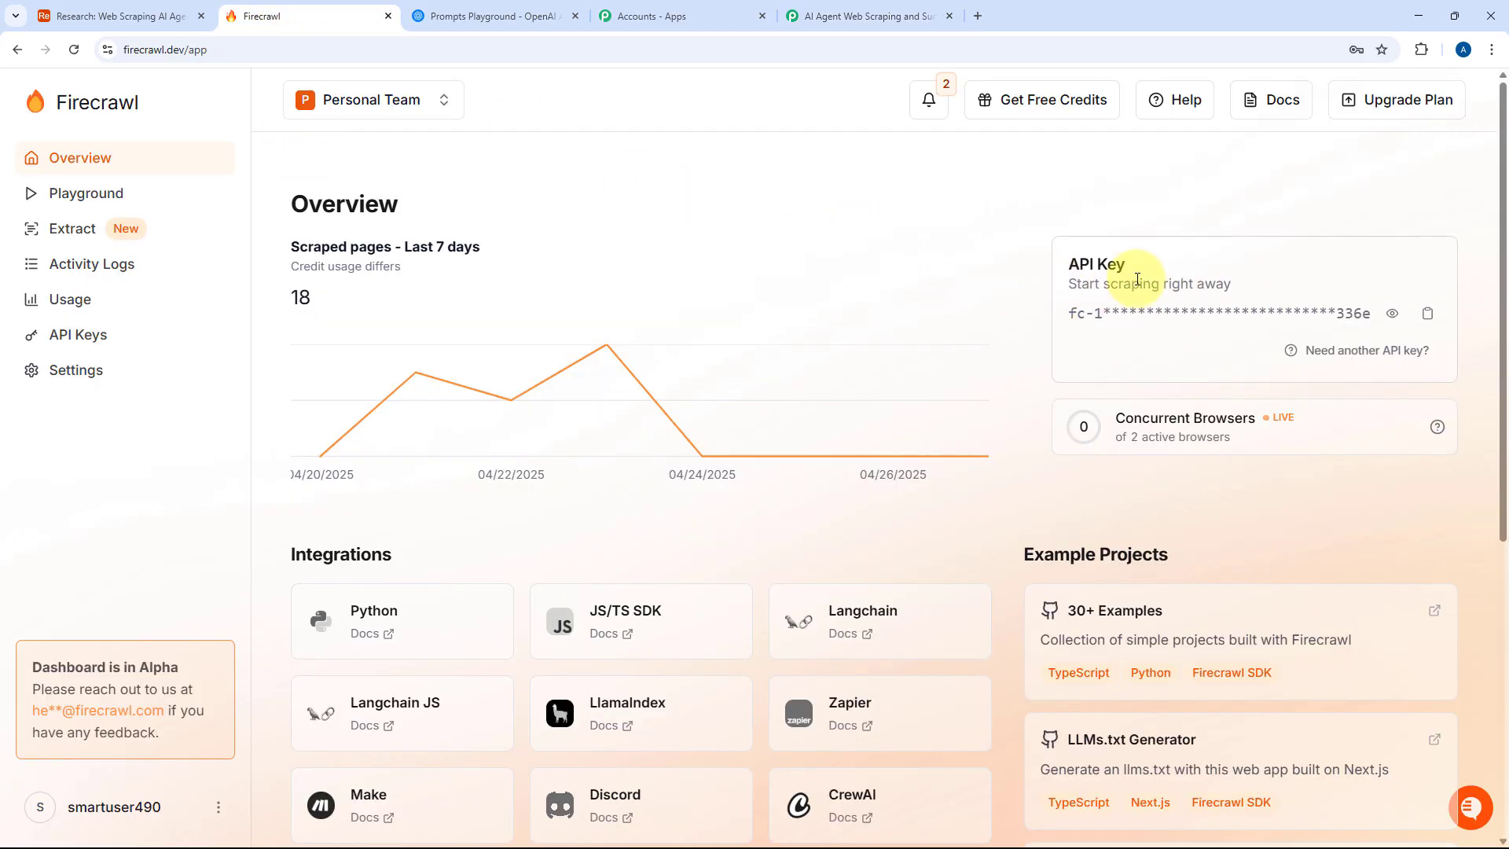
pyautogui.click(1427, 313)
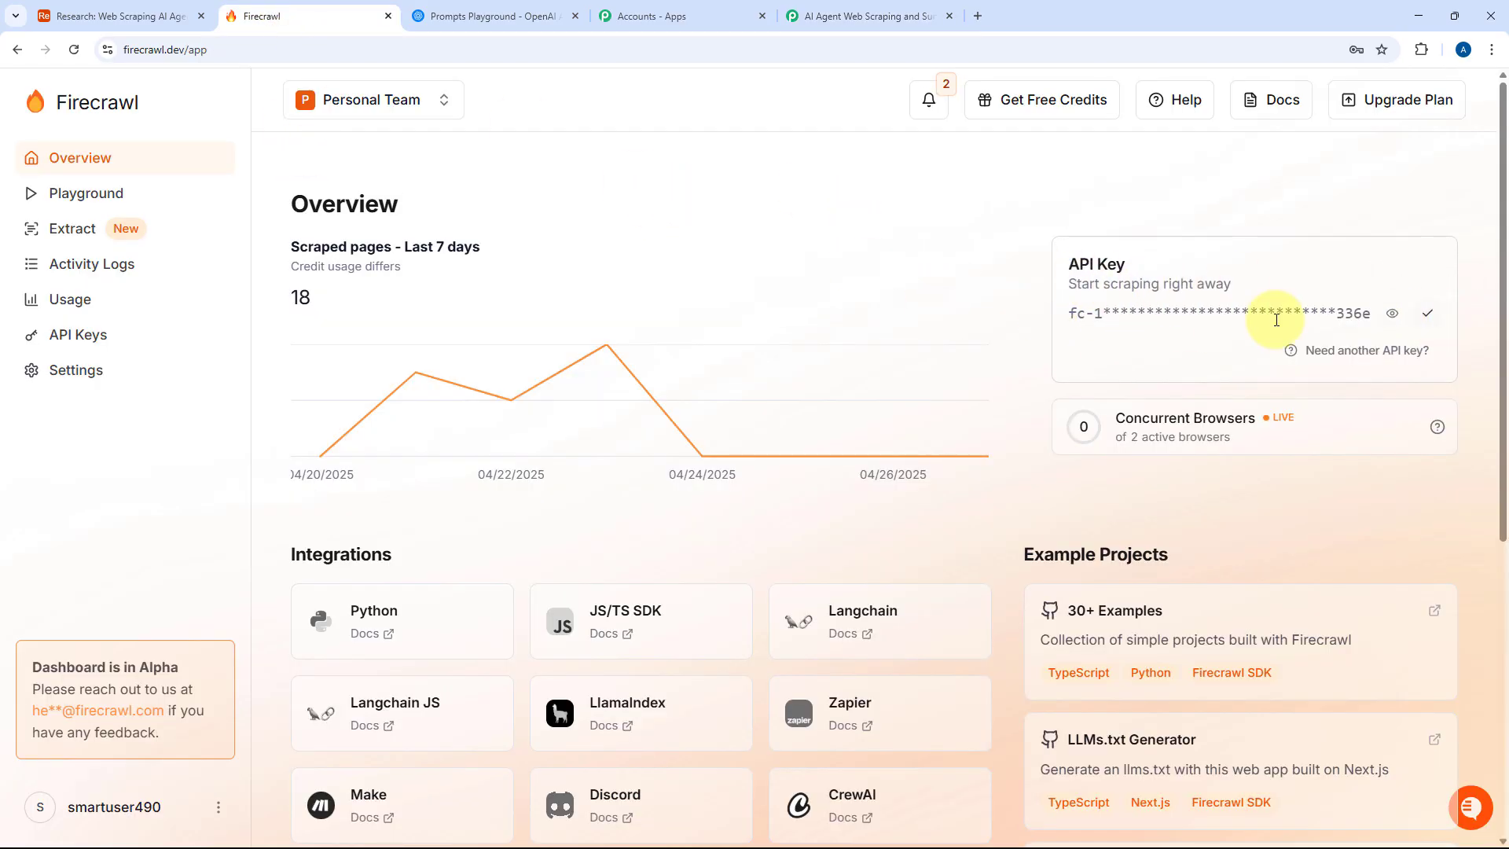
pyautogui.click(804, 15)
pyautogui.click(777, 543)
pyautogui.rightClick(775, 542)
pyautogui.click(817, 311)
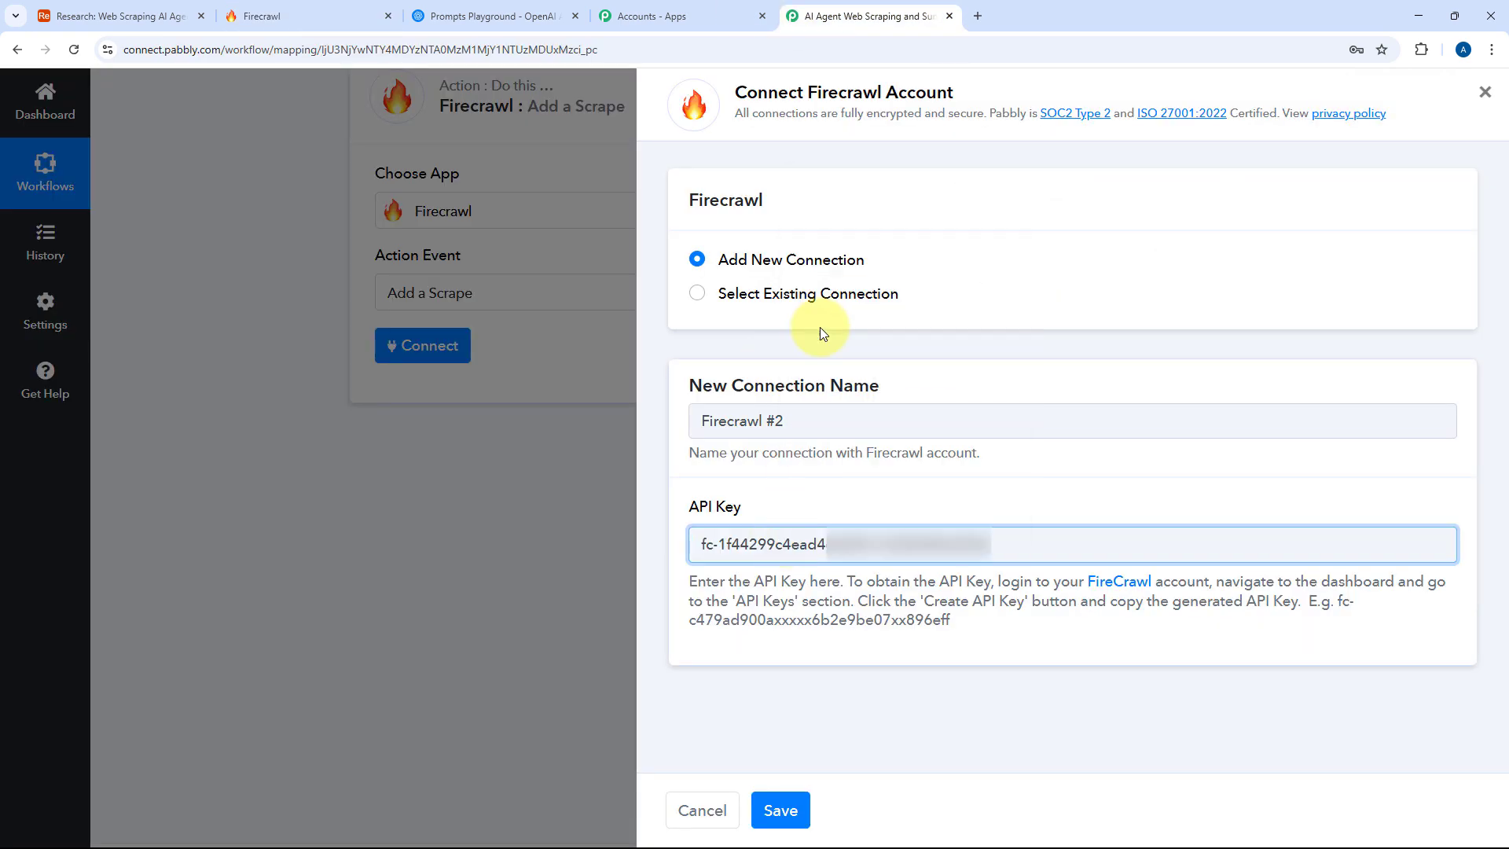
pyautogui.click(779, 808)
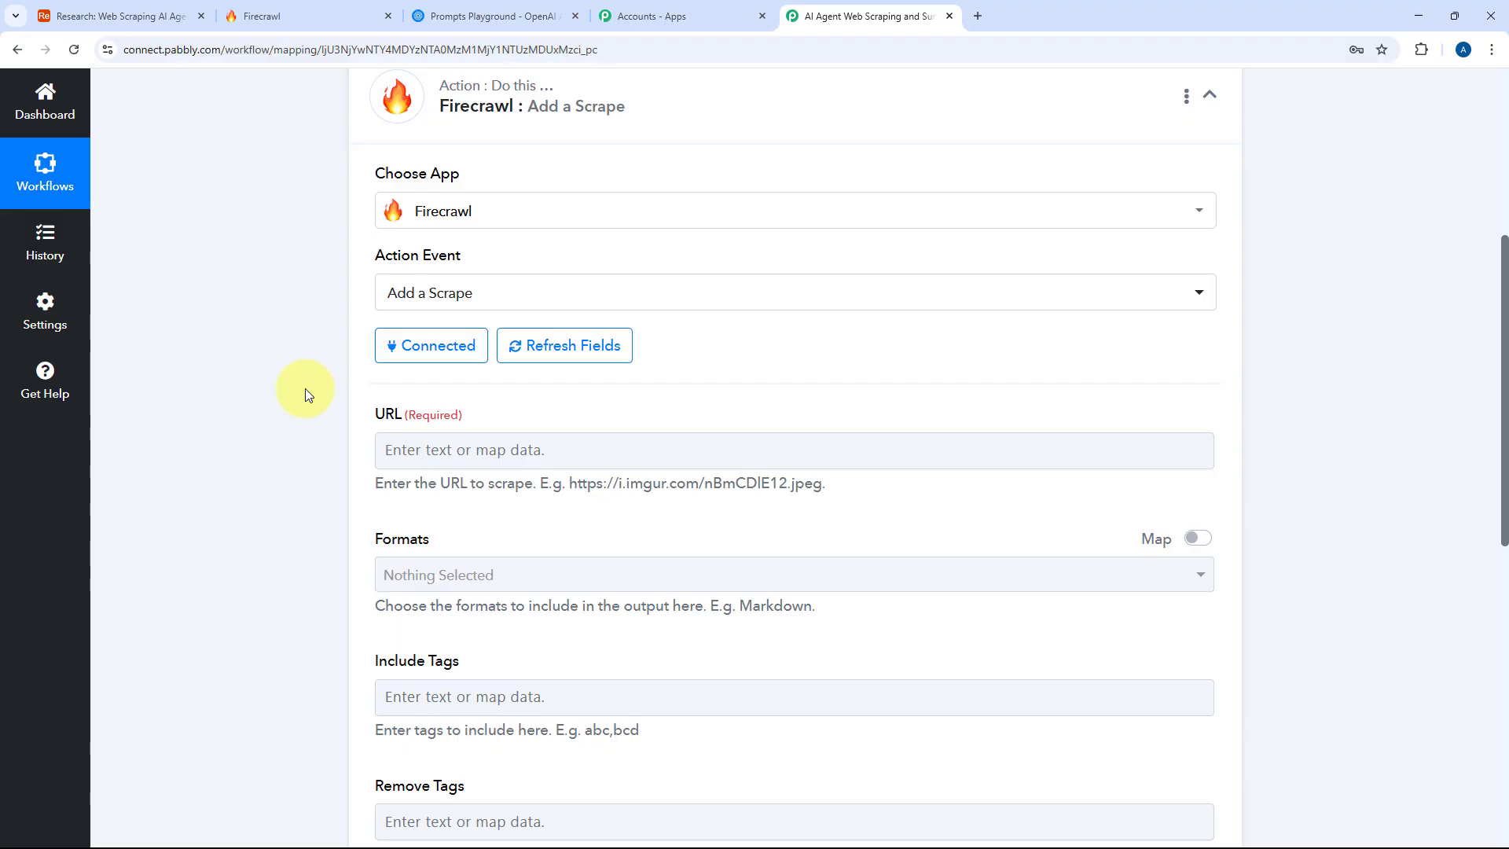
# - Check the webpage link in Airtable and locate the same link in the Airtable trigger's received response
pyautogui.scroll(-2, 305, 388)
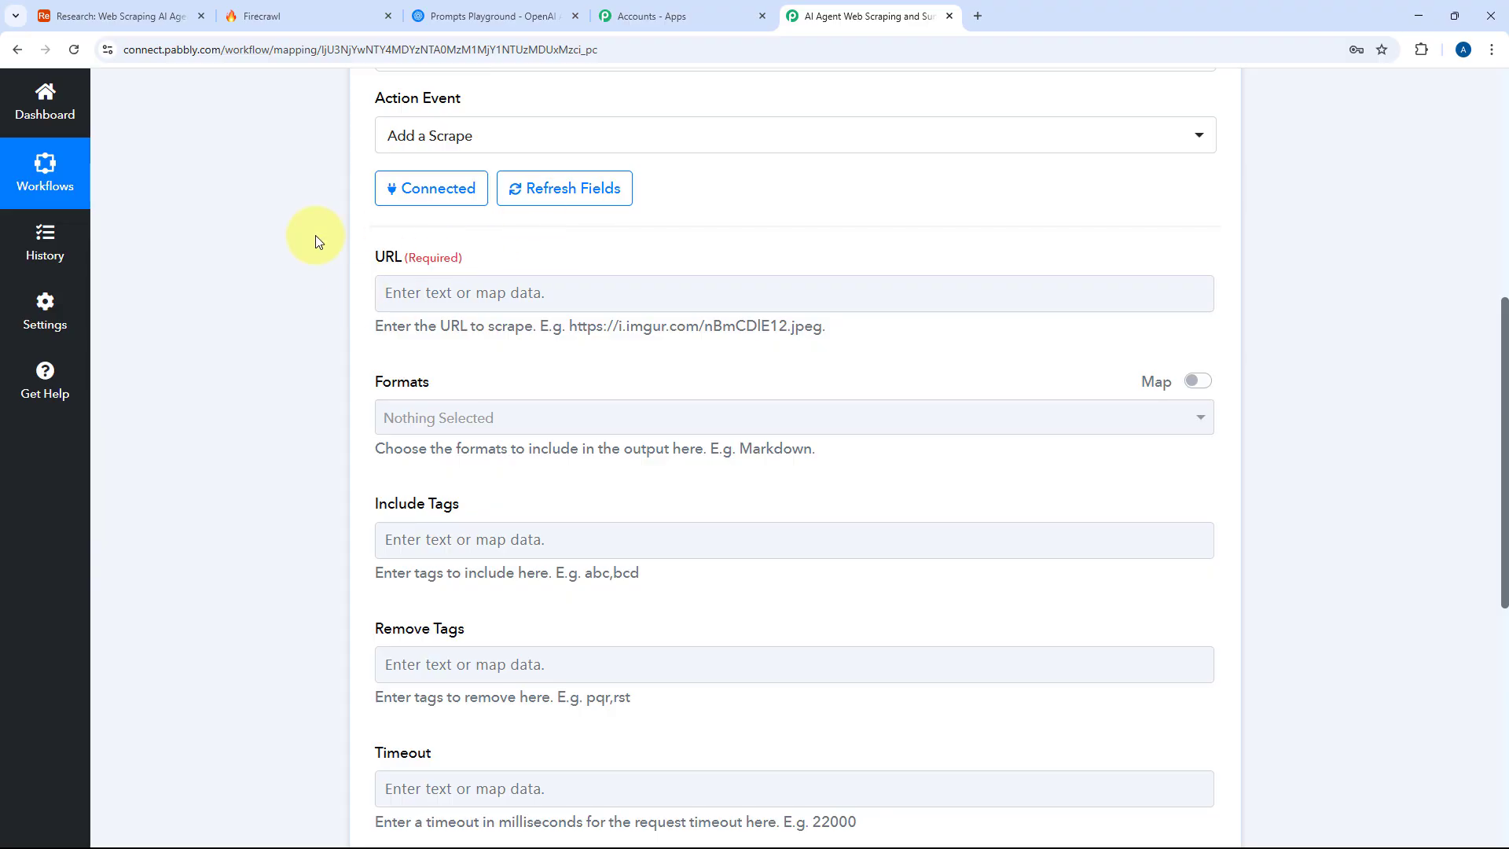
pyautogui.scroll(5, 319, 229)
pyautogui.click(114, 16)
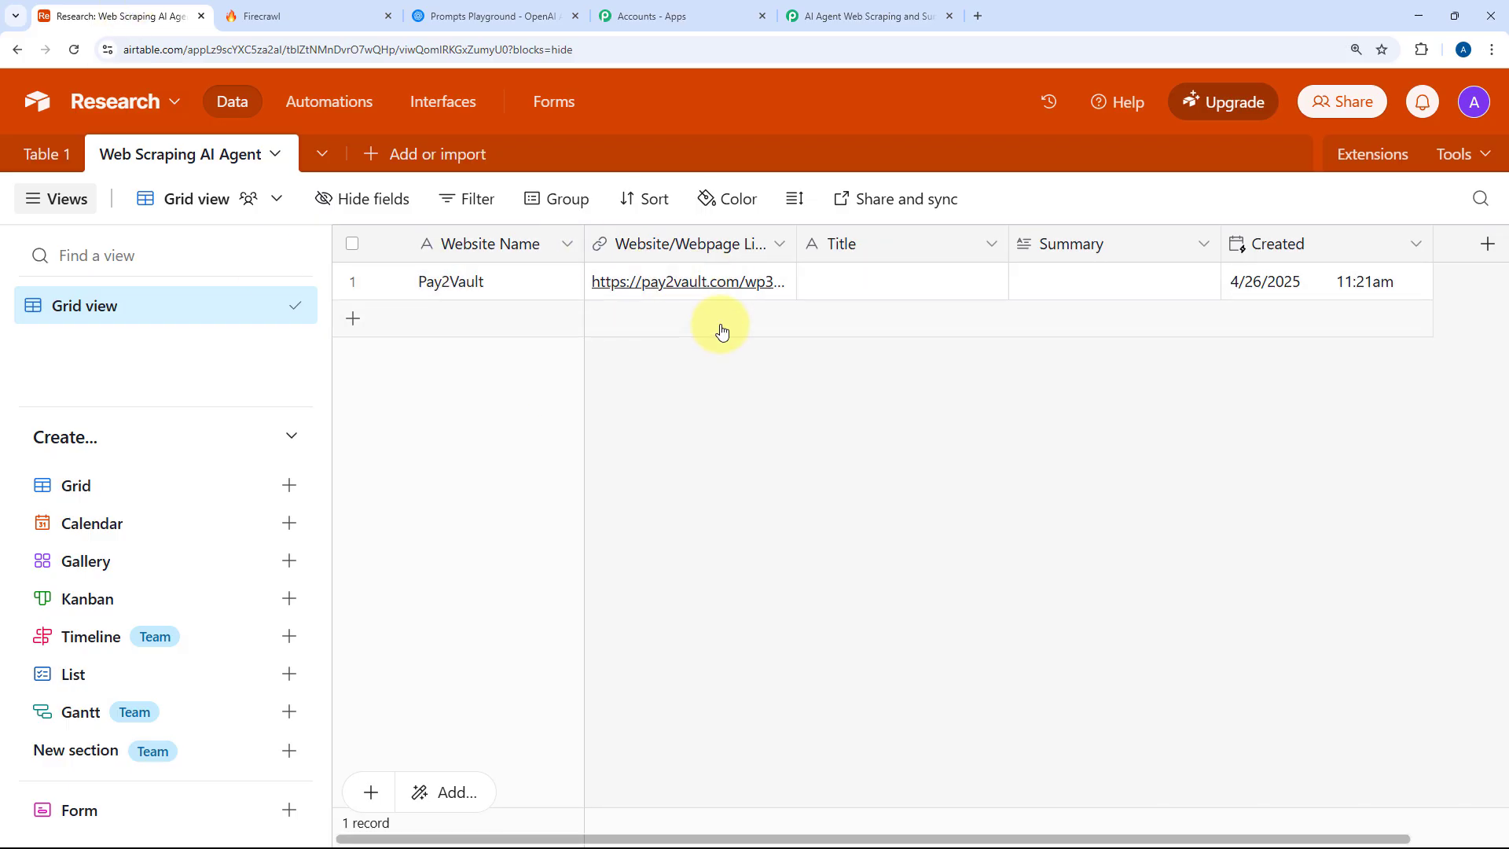
pyautogui.click(872, 16)
pyautogui.scroll(2, 487, 275)
pyautogui.click(647, 223)
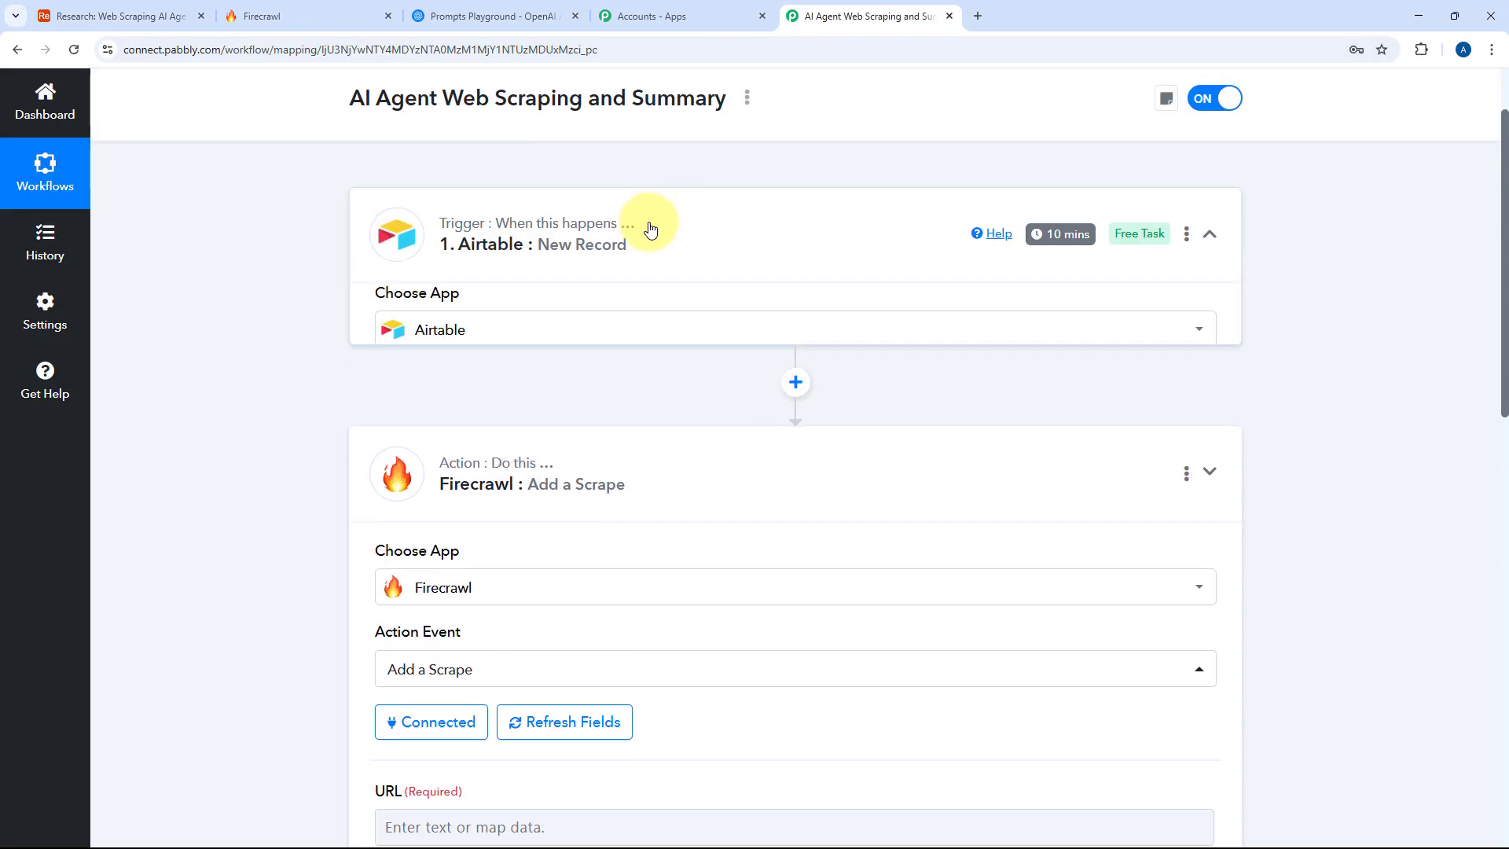
pyautogui.scroll(-10, 269, 404)
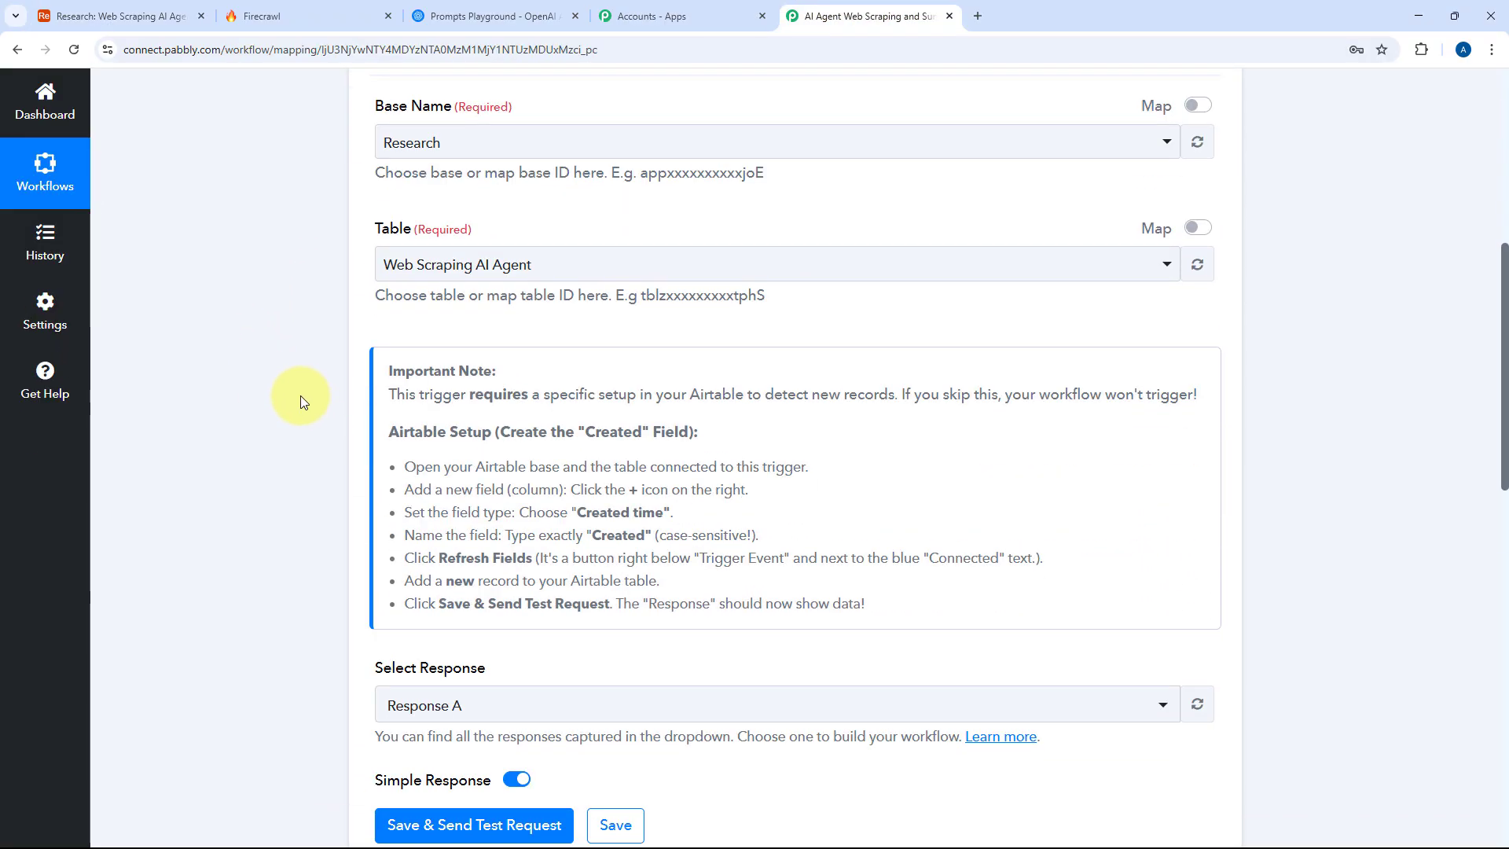
pyautogui.scroll(-6, 300, 394)
pyautogui.moveTo(1167, 251); pyautogui.dragTo(758, 227)
pyautogui.click(795, 287)
pyautogui.scroll(-2, 275, 333)
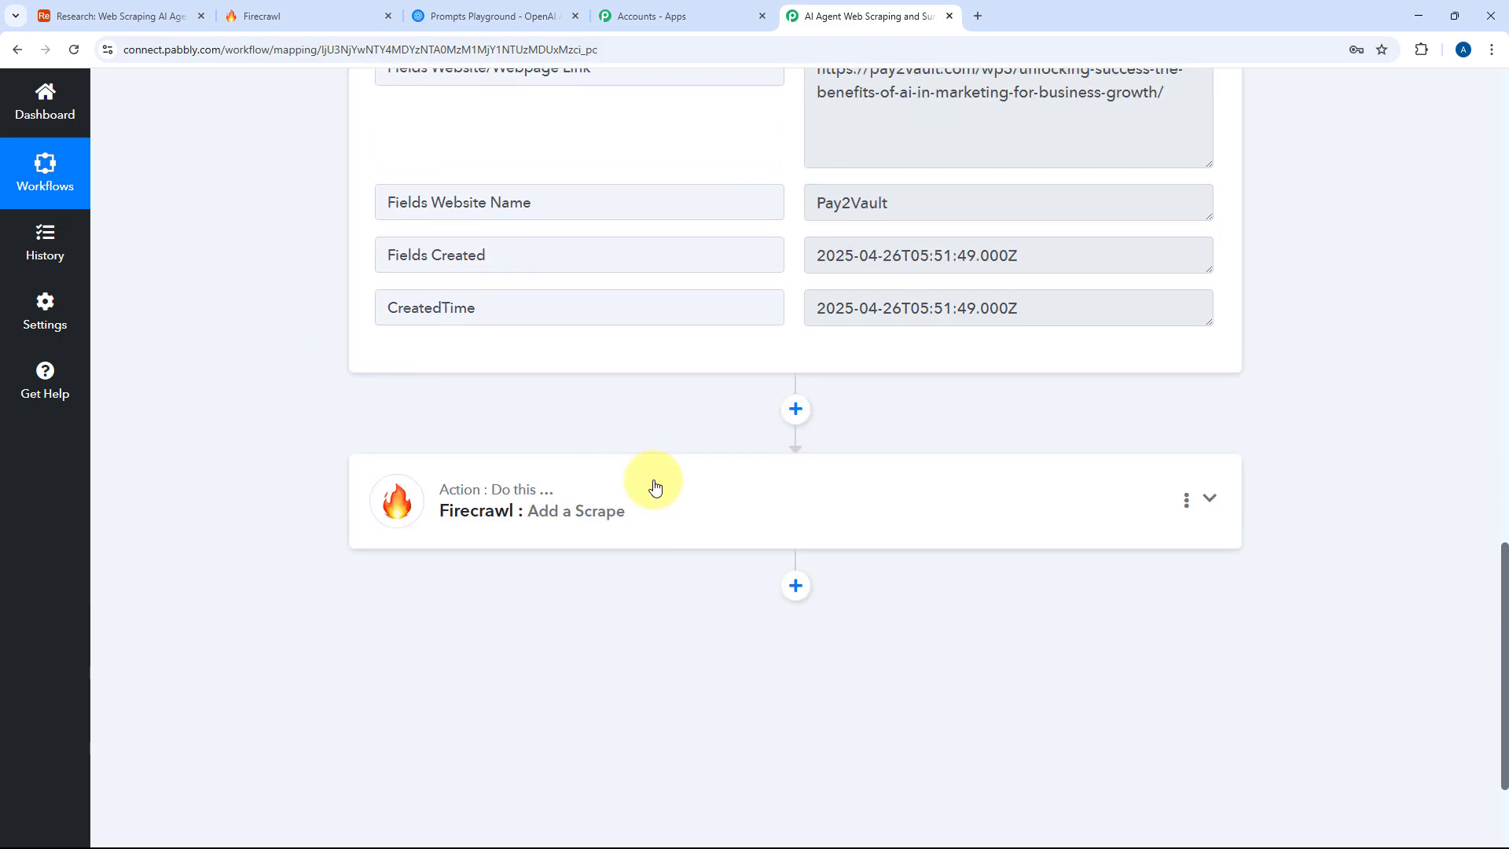
# - Reopen the Firecrawl action and examine its URL, Formats, Include Tags and Remove Tags fields
pyautogui.click(599, 478)
pyautogui.scroll(-3, 252, 409)
pyautogui.scroll(8, 253, 408)
pyautogui.scroll(-3, 252, 409)
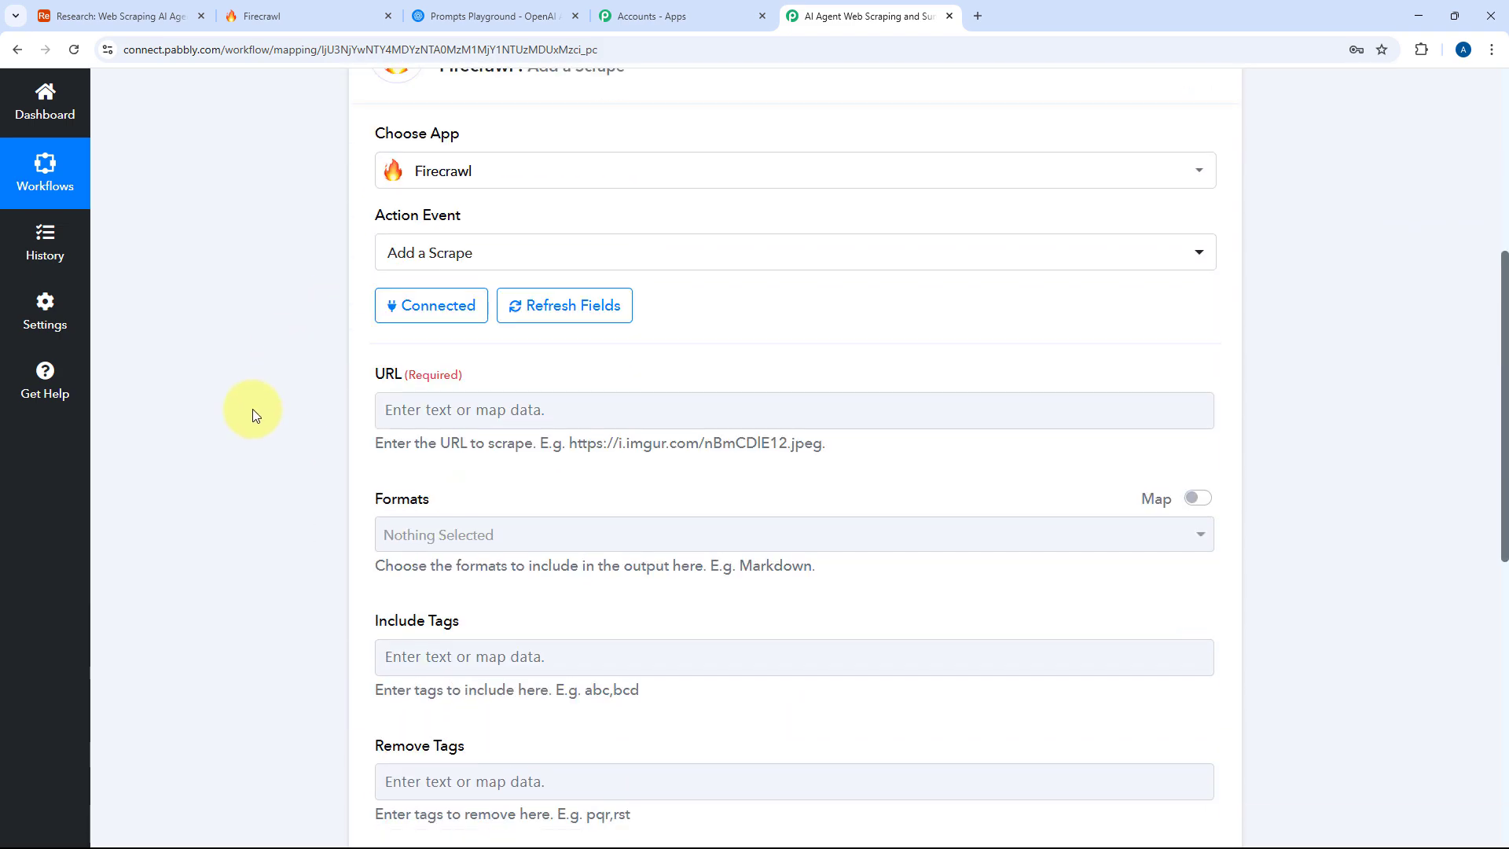
pyautogui.scroll(1, 252, 408)
pyautogui.scroll(5, 252, 408)
pyautogui.scroll(-3, 768, 313)
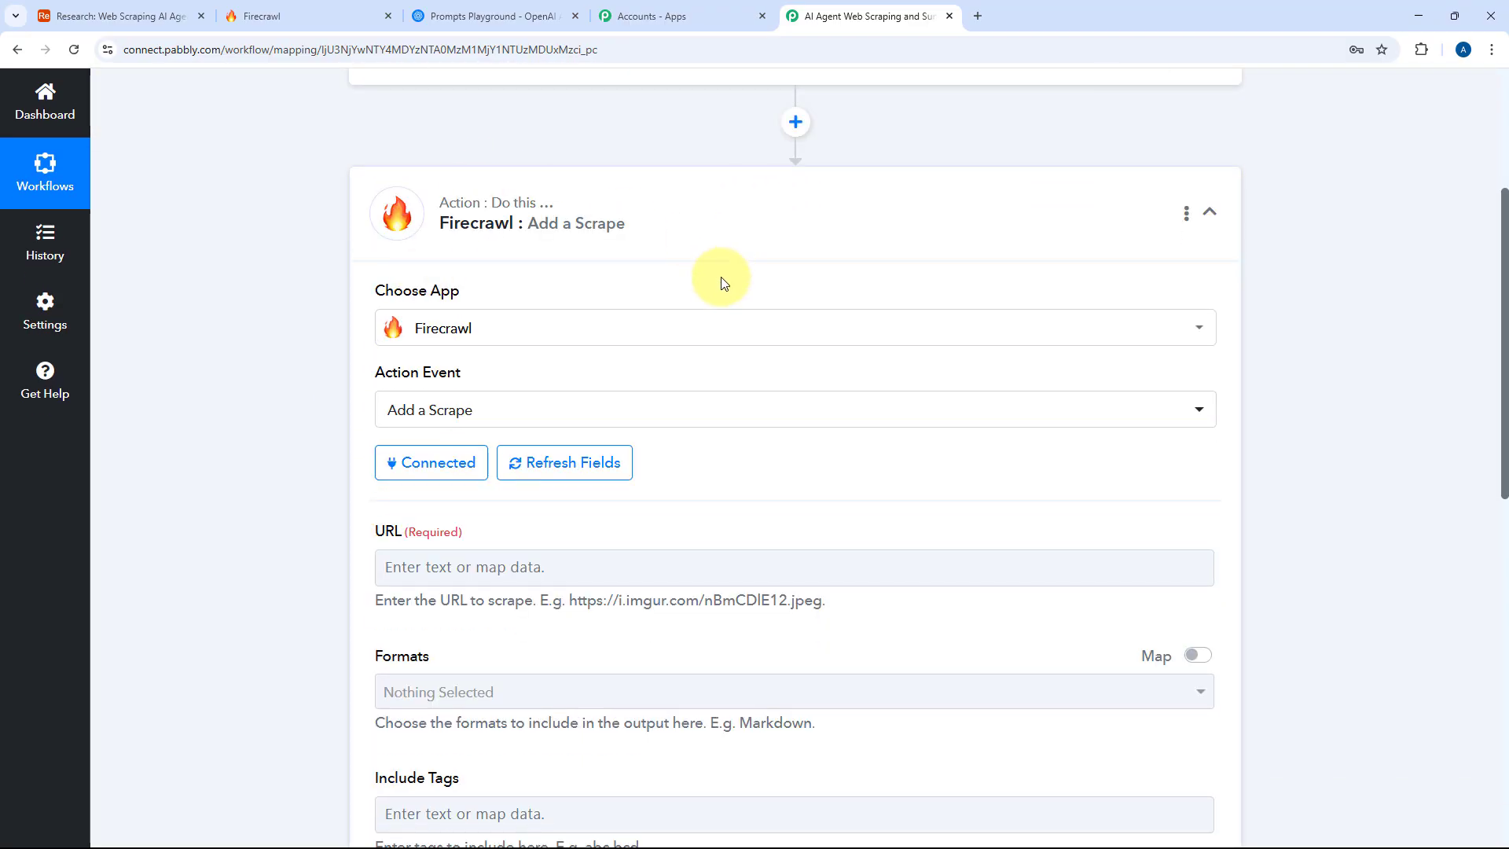
pyautogui.scroll(-2, 722, 276)
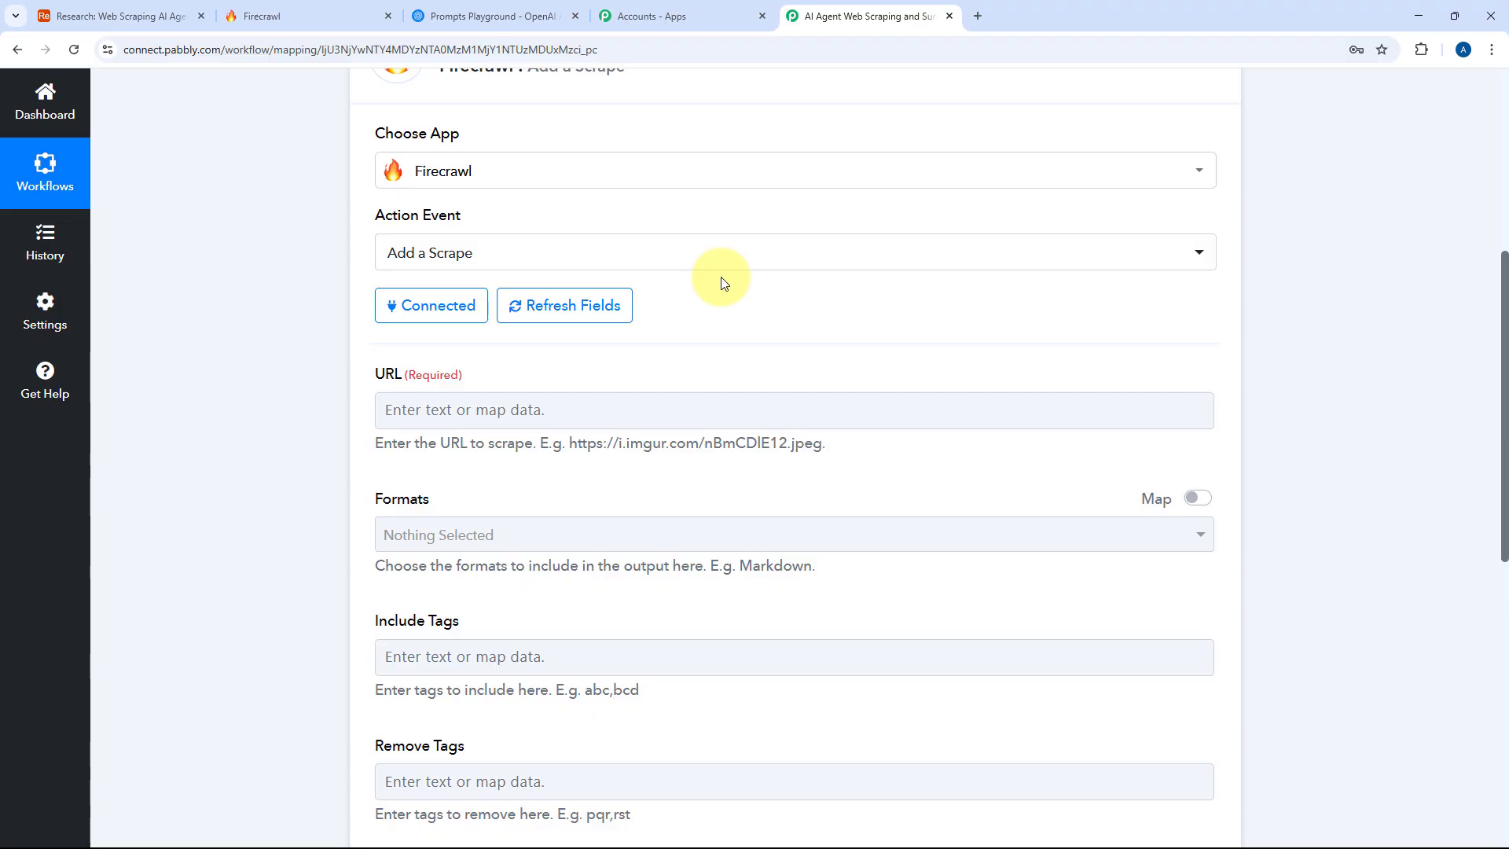
# - Map the Firecrawl action's URL to the Website/Webpage Link value from the Airtable New Record step
pyautogui.scroll(-3, 724, 283)
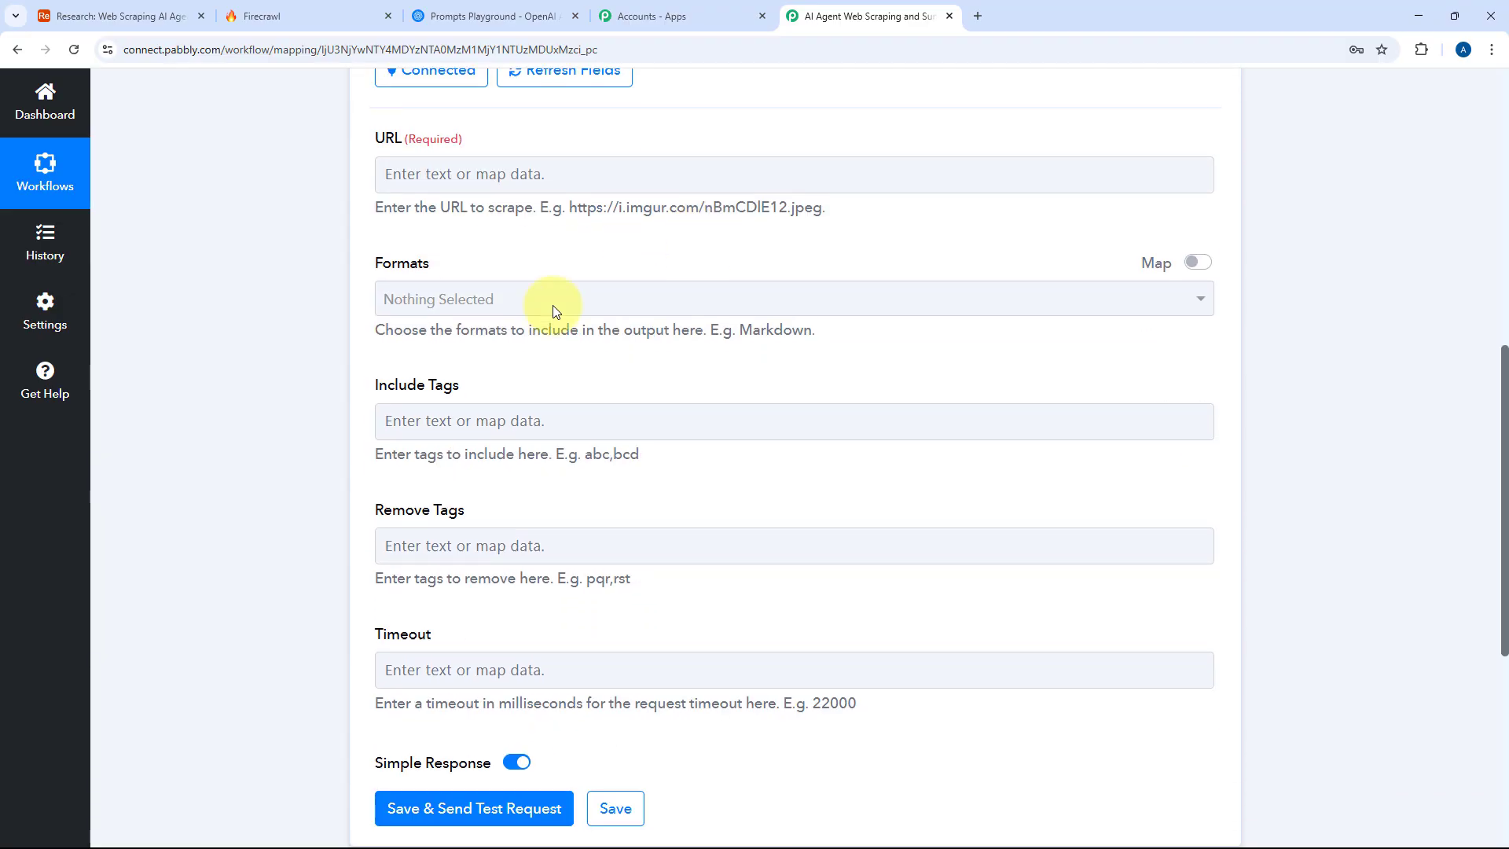
pyautogui.click(460, 174)
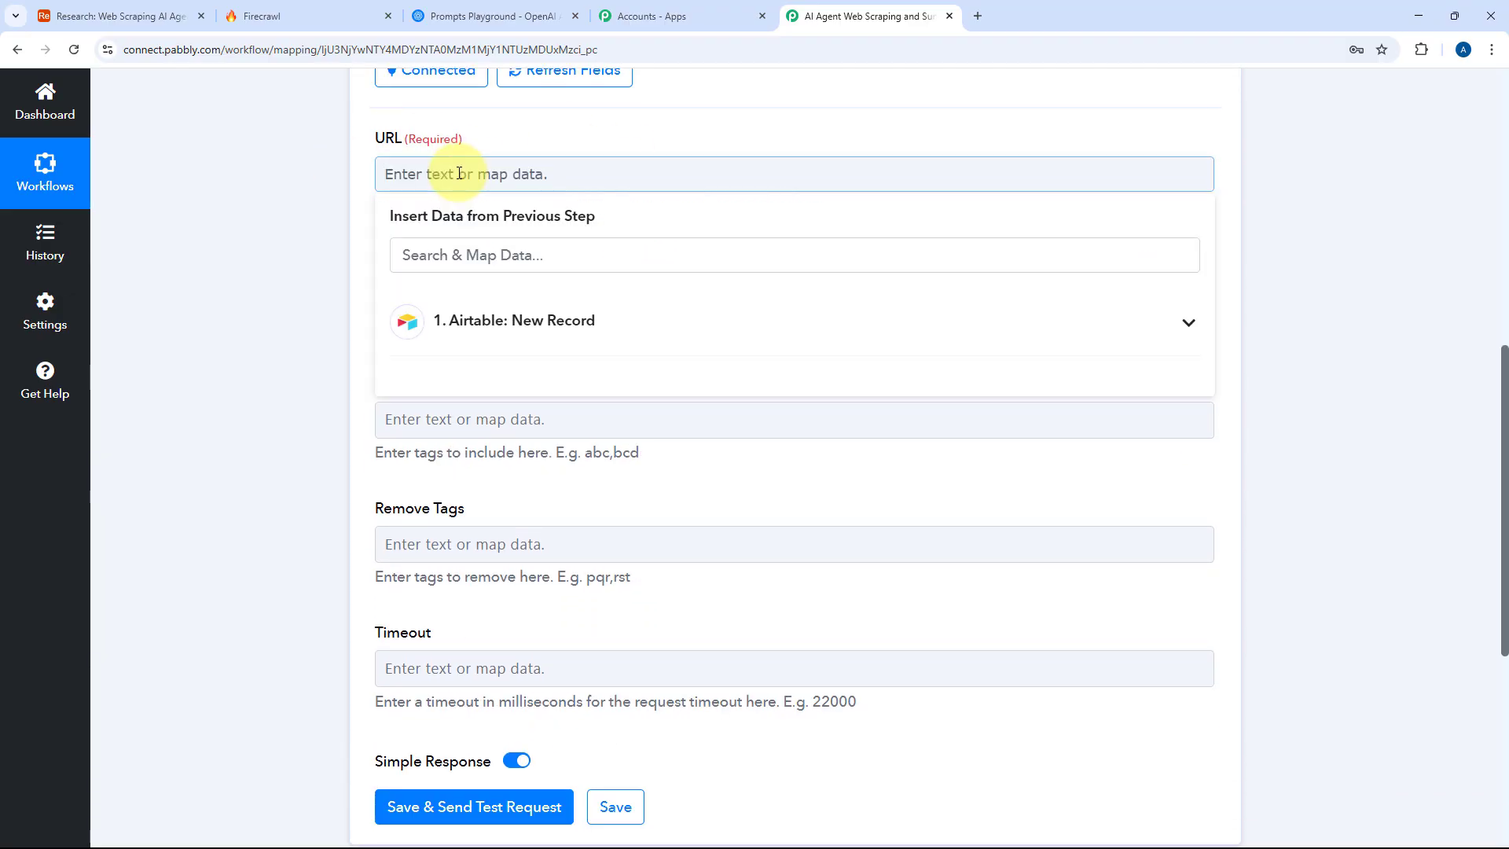
pyautogui.click(625, 337)
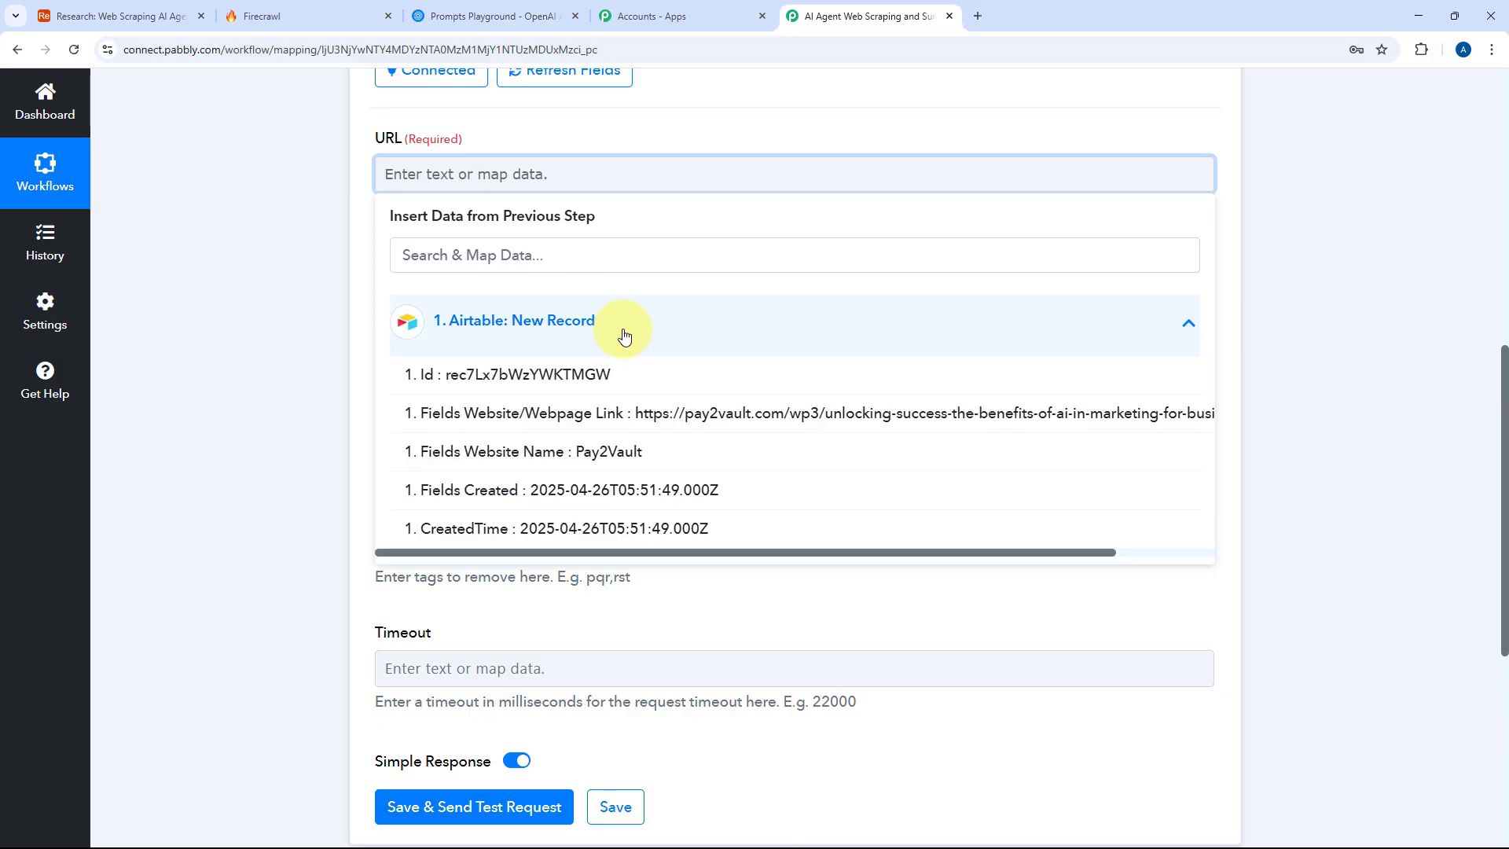
pyautogui.click(556, 425)
pyautogui.click(349, 254)
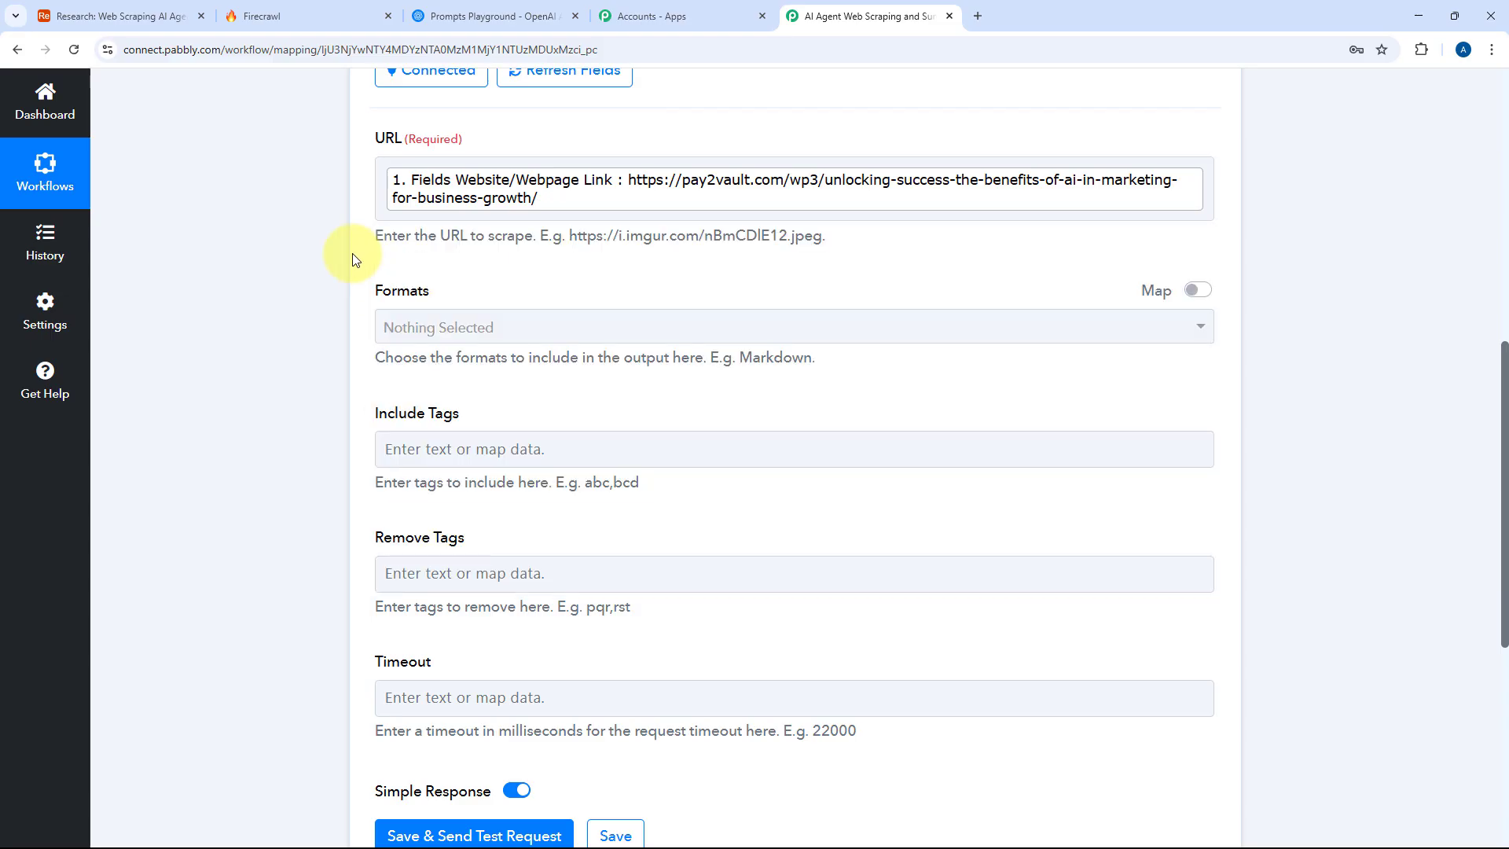
# - Set the Firecrawl action's output format to Markdown
pyautogui.click(529, 334)
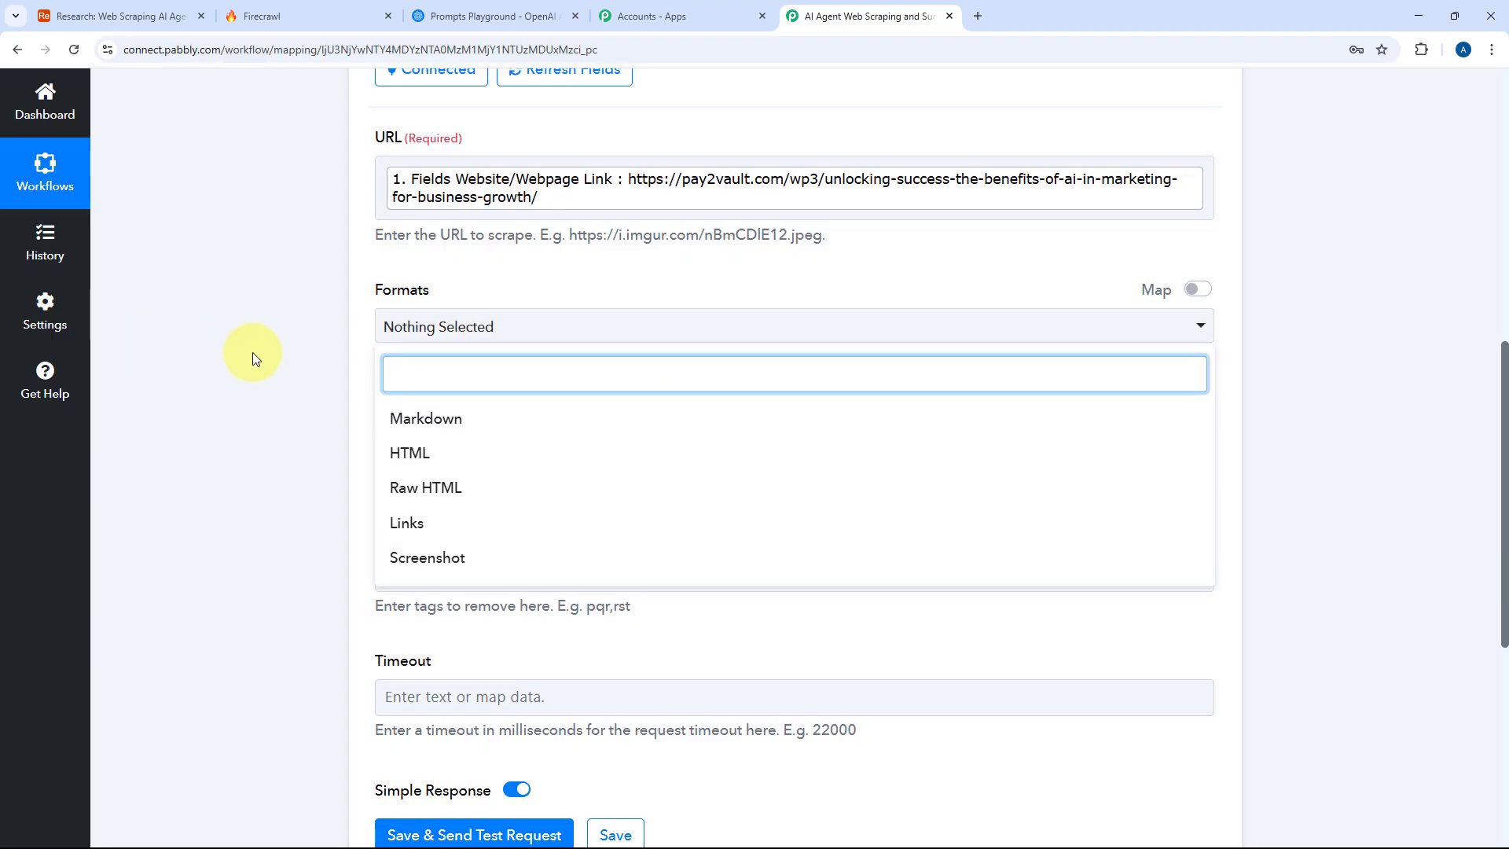
pyautogui.scroll(-1, 252, 358)
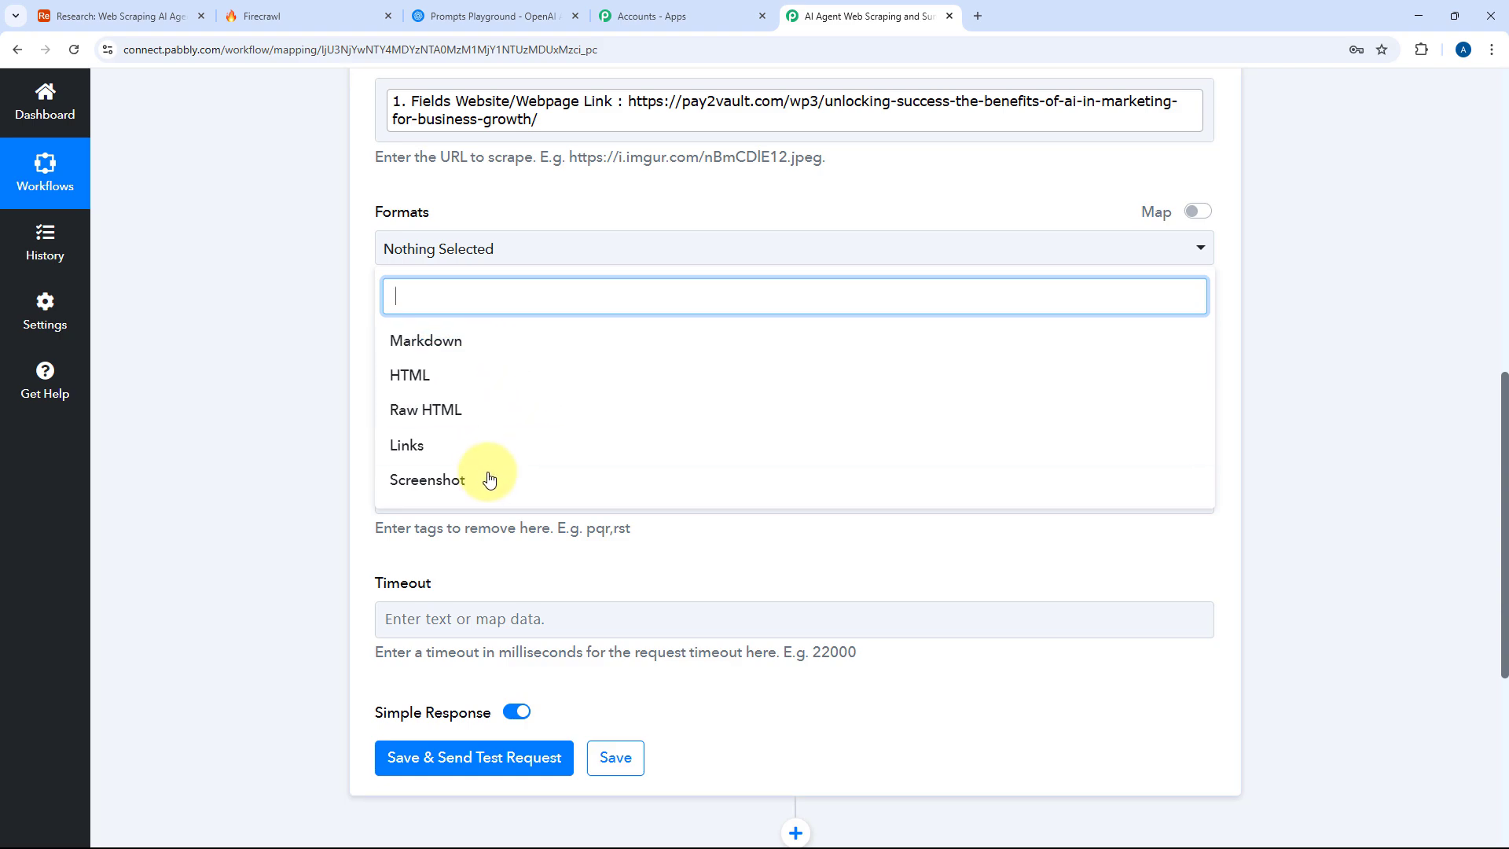
pyautogui.click(472, 346)
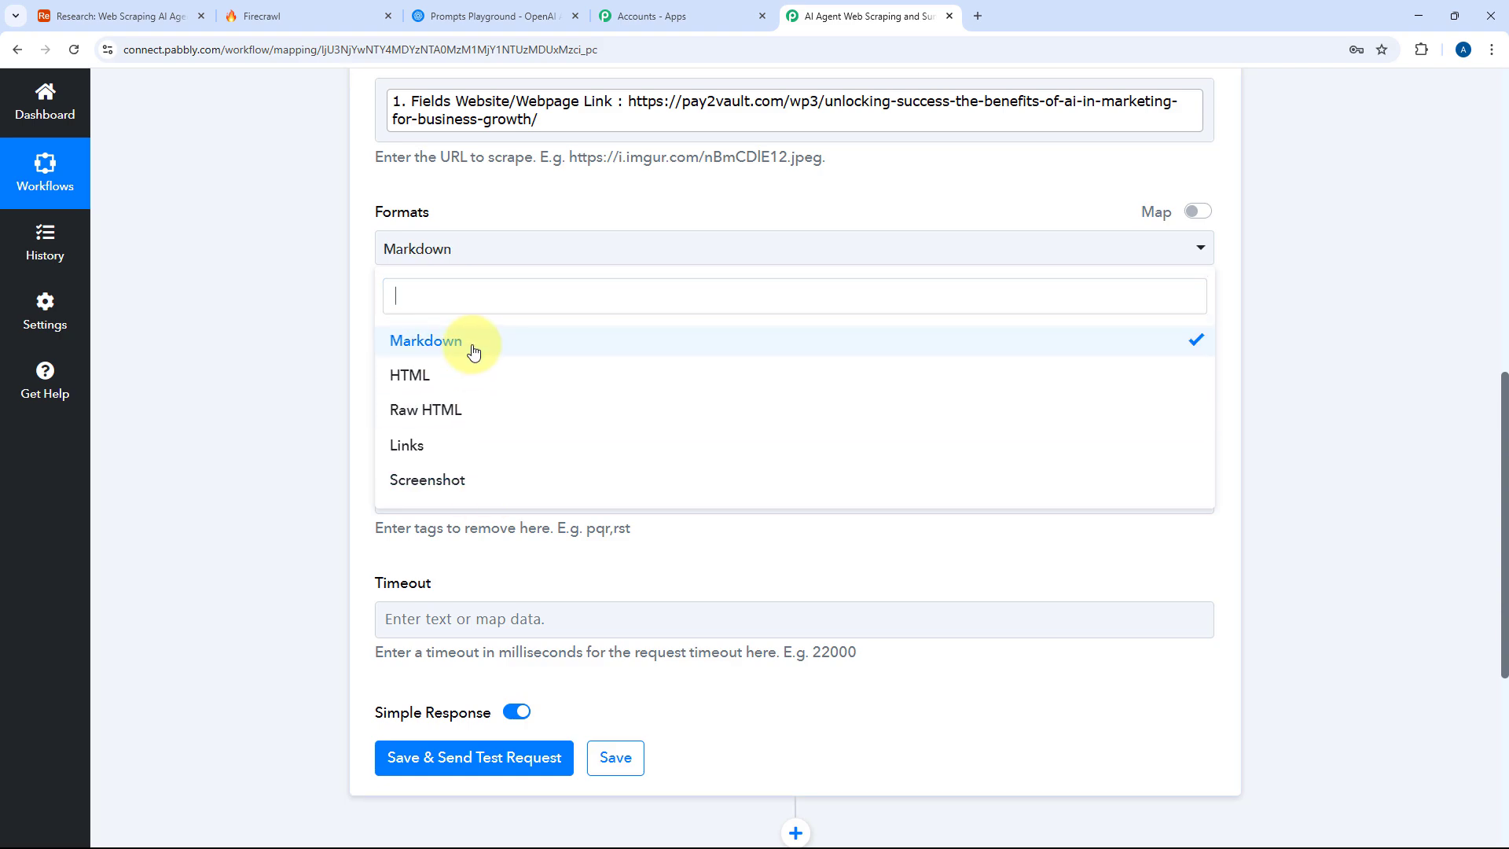
pyautogui.click(320, 294)
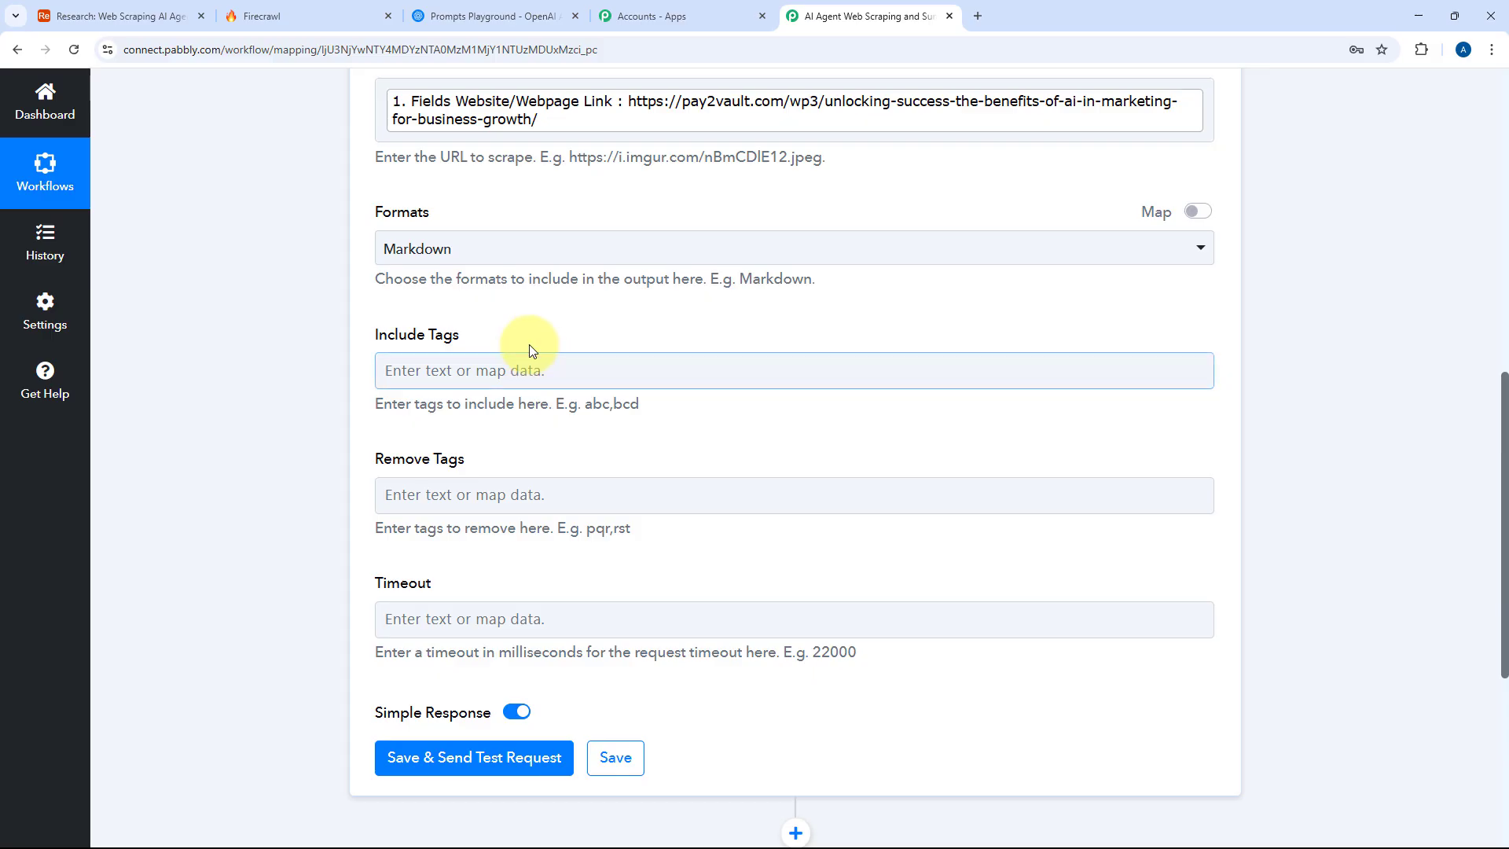
# - Leave Include Tags, Remove Tags and Timeout empty, then save the Firecrawl action and send a test request
pyautogui.click(409, 385)
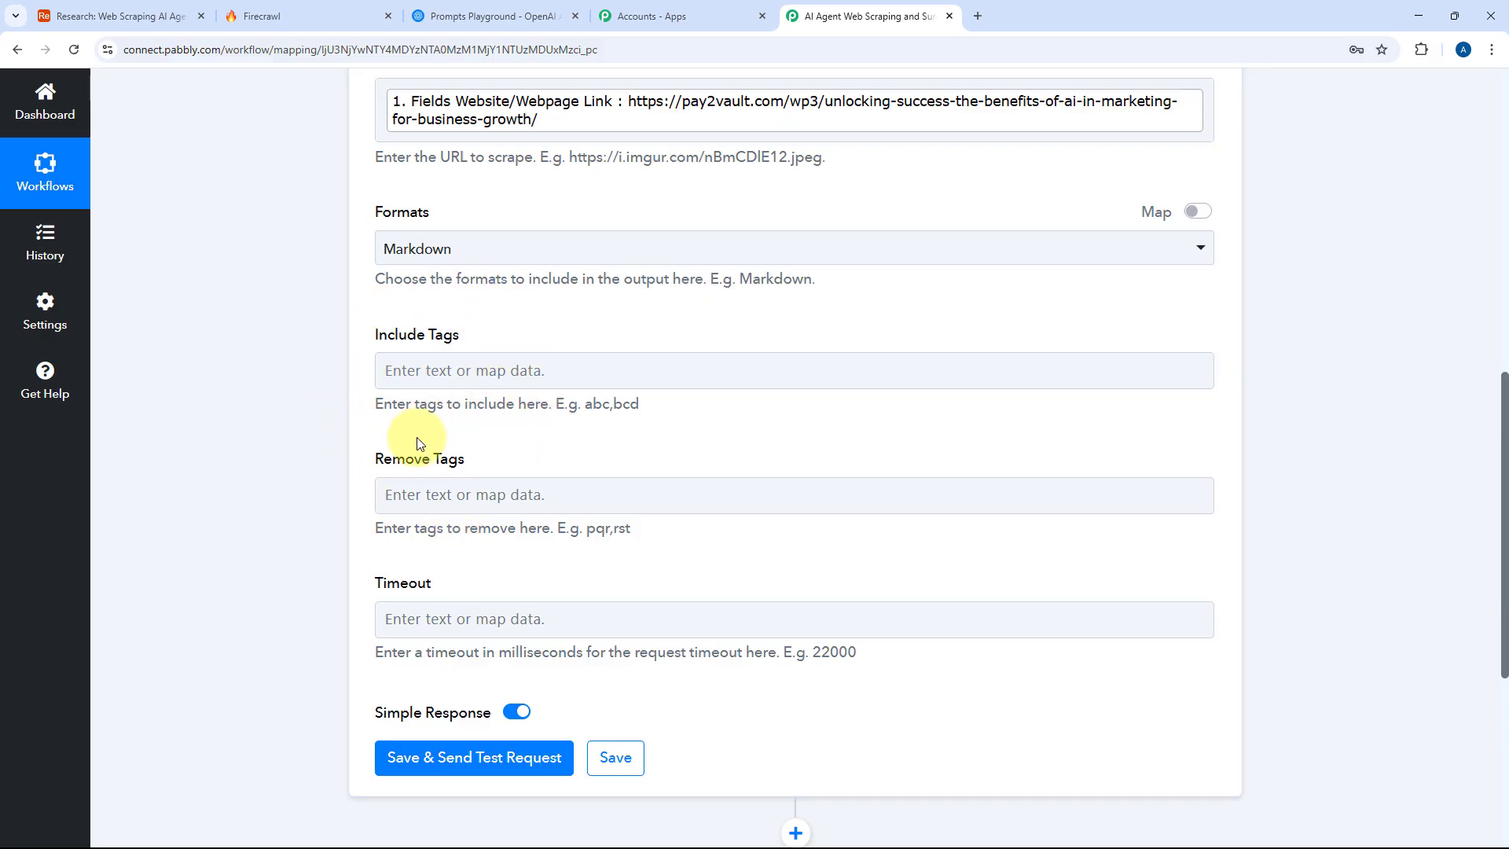
pyautogui.scroll(-1, 437, 442)
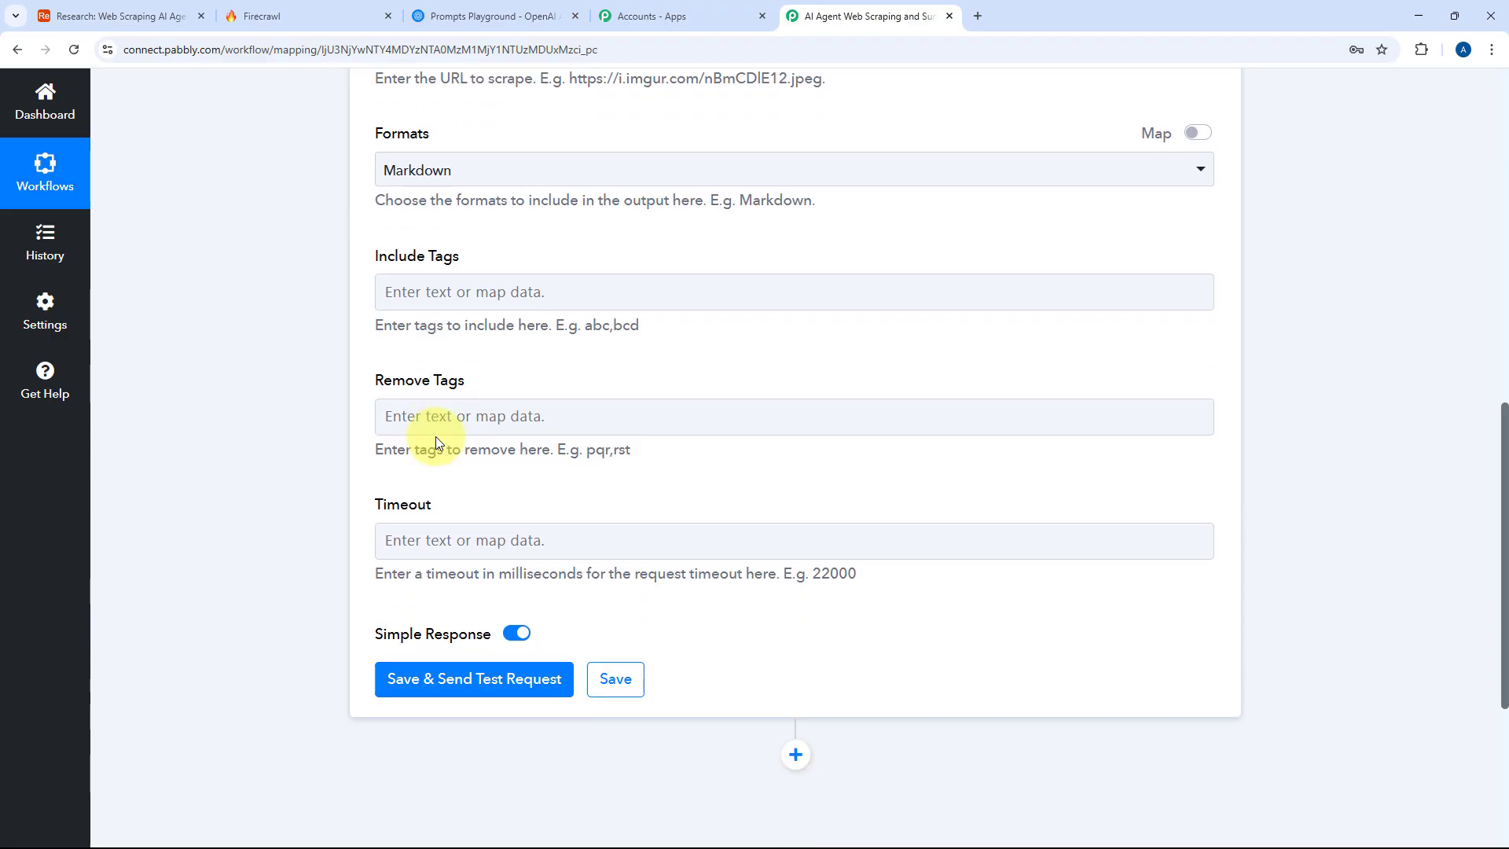
pyautogui.scroll(-1, 435, 437)
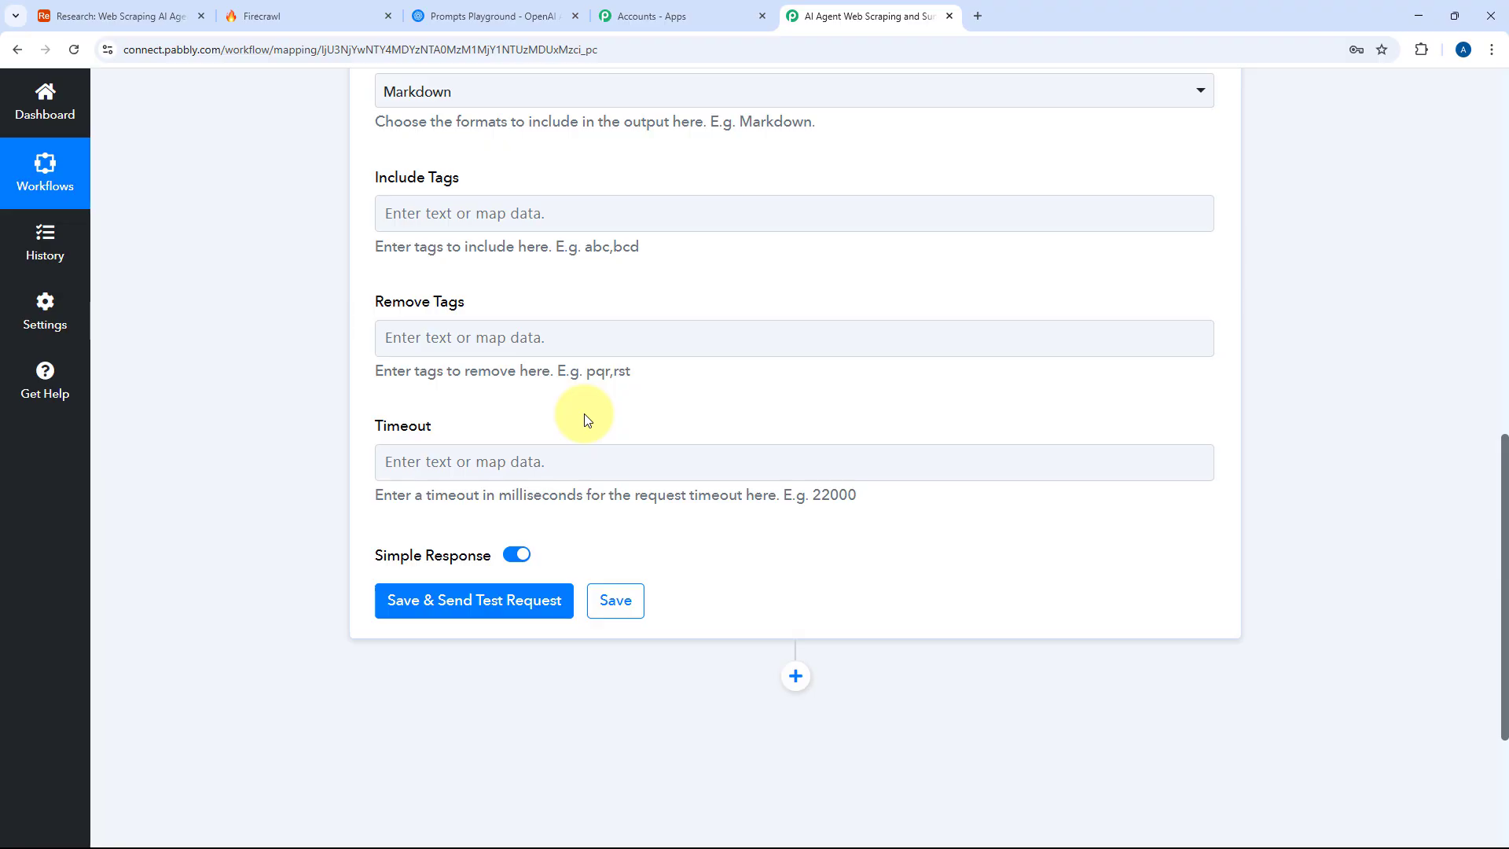
pyautogui.scroll(1, 428, 235)
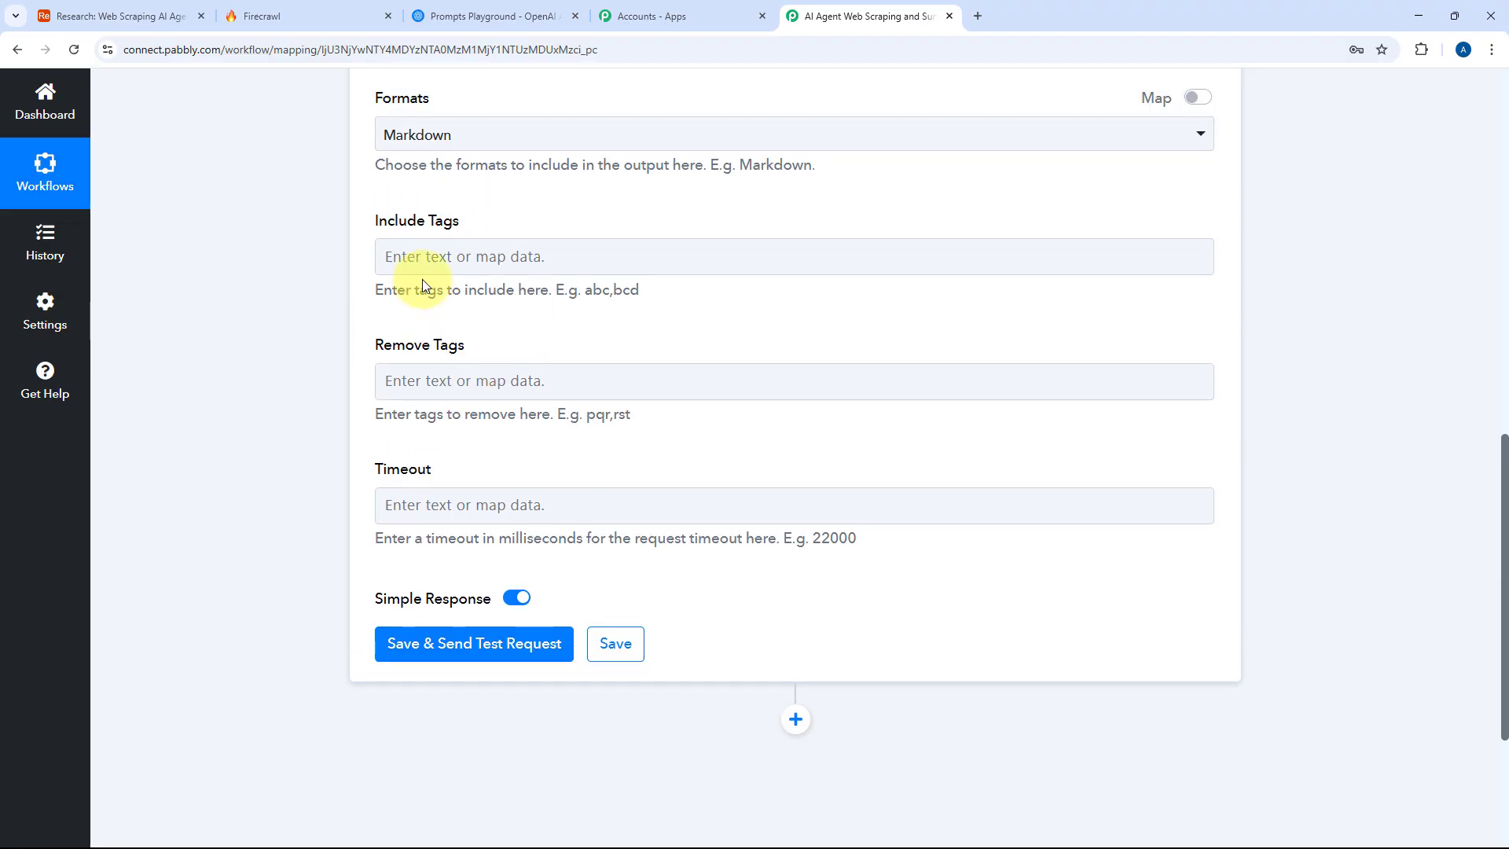
pyautogui.scroll(3, 483, 305)
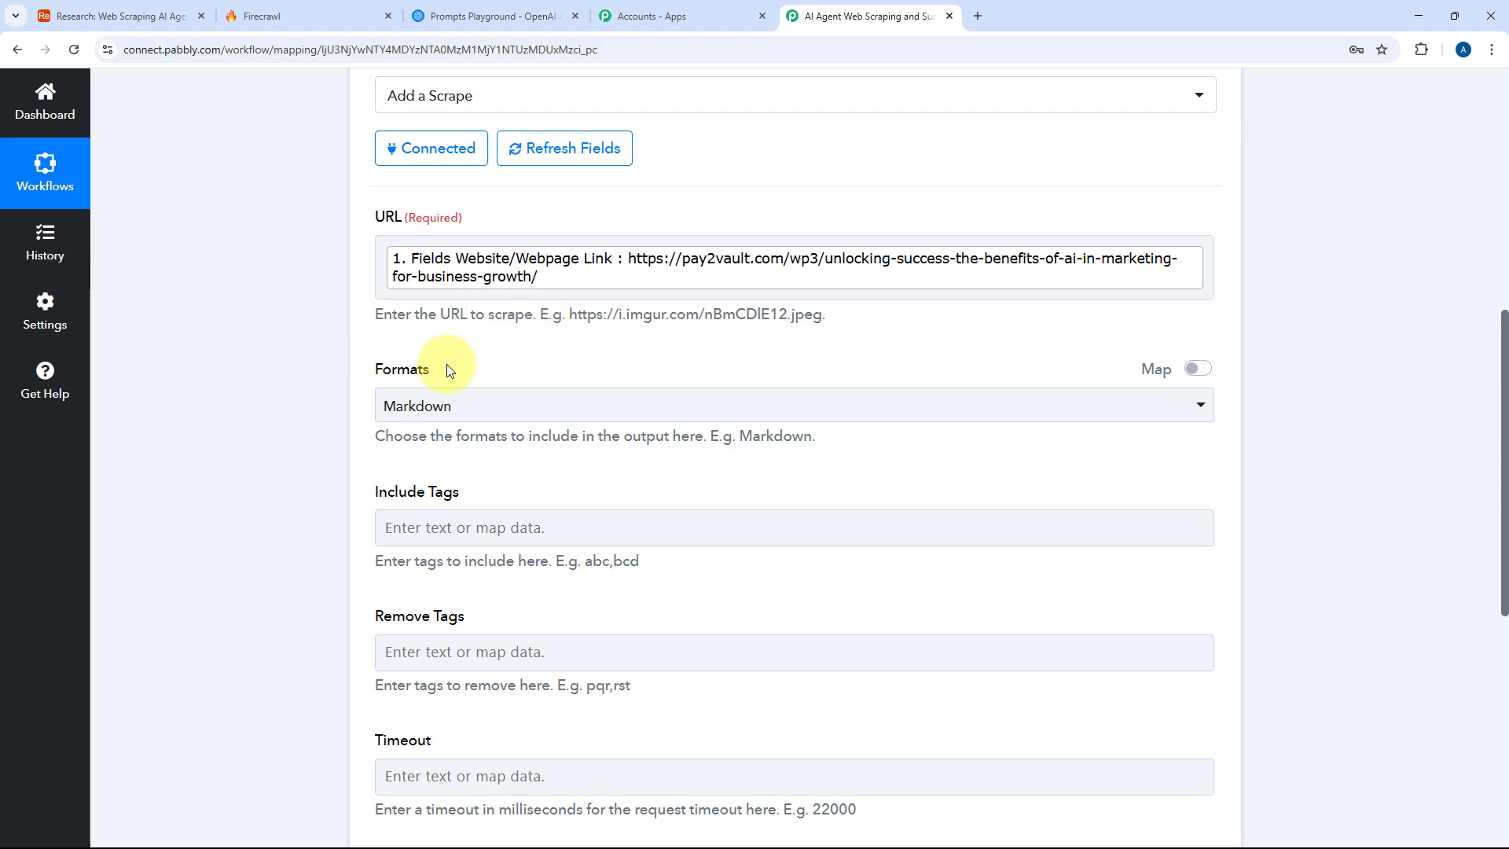
pyautogui.scroll(-7, 503, 370)
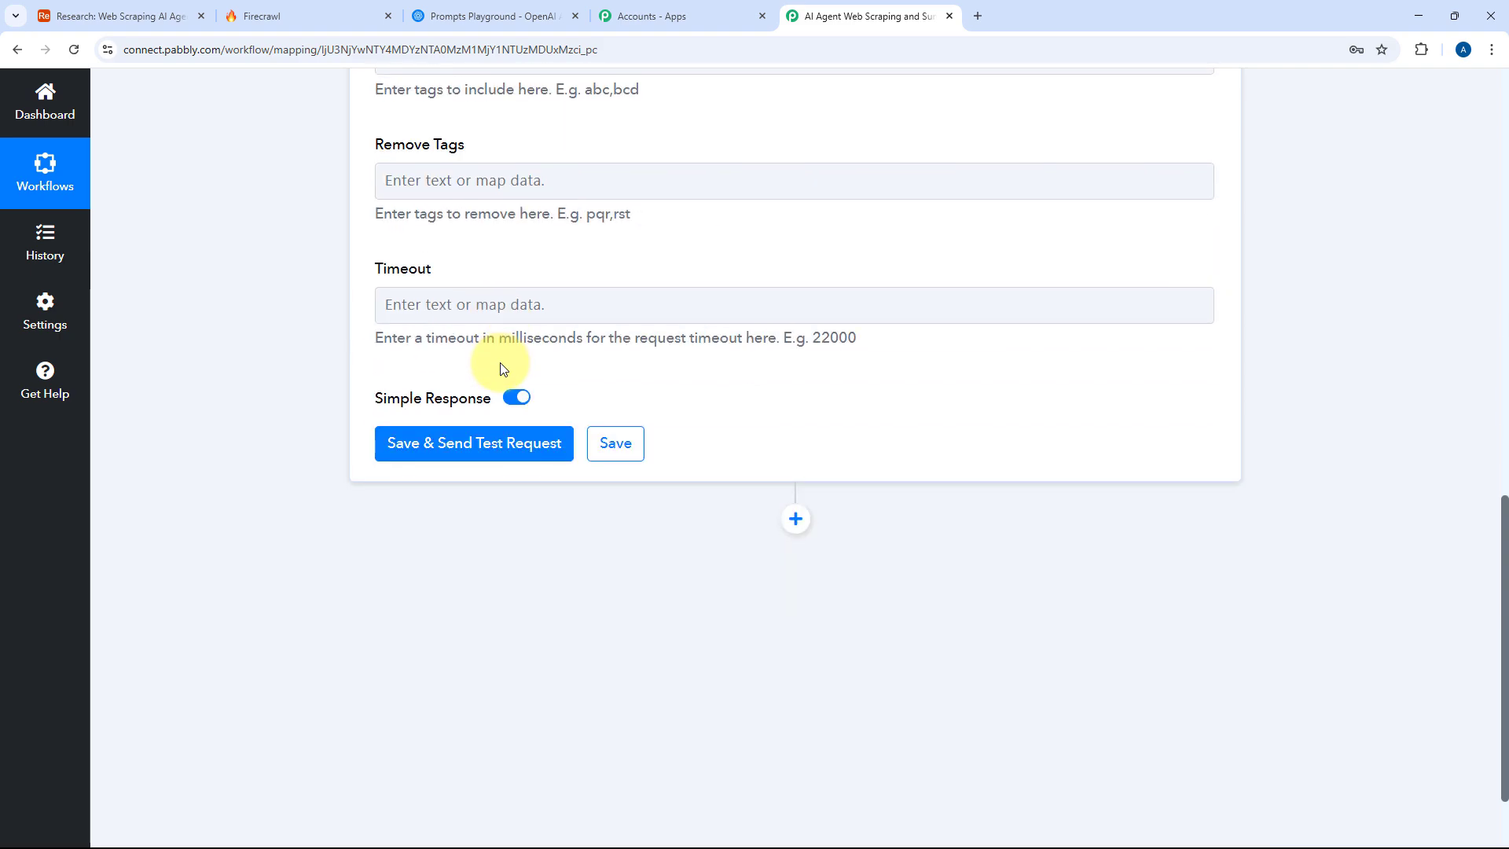
pyautogui.click(477, 365)
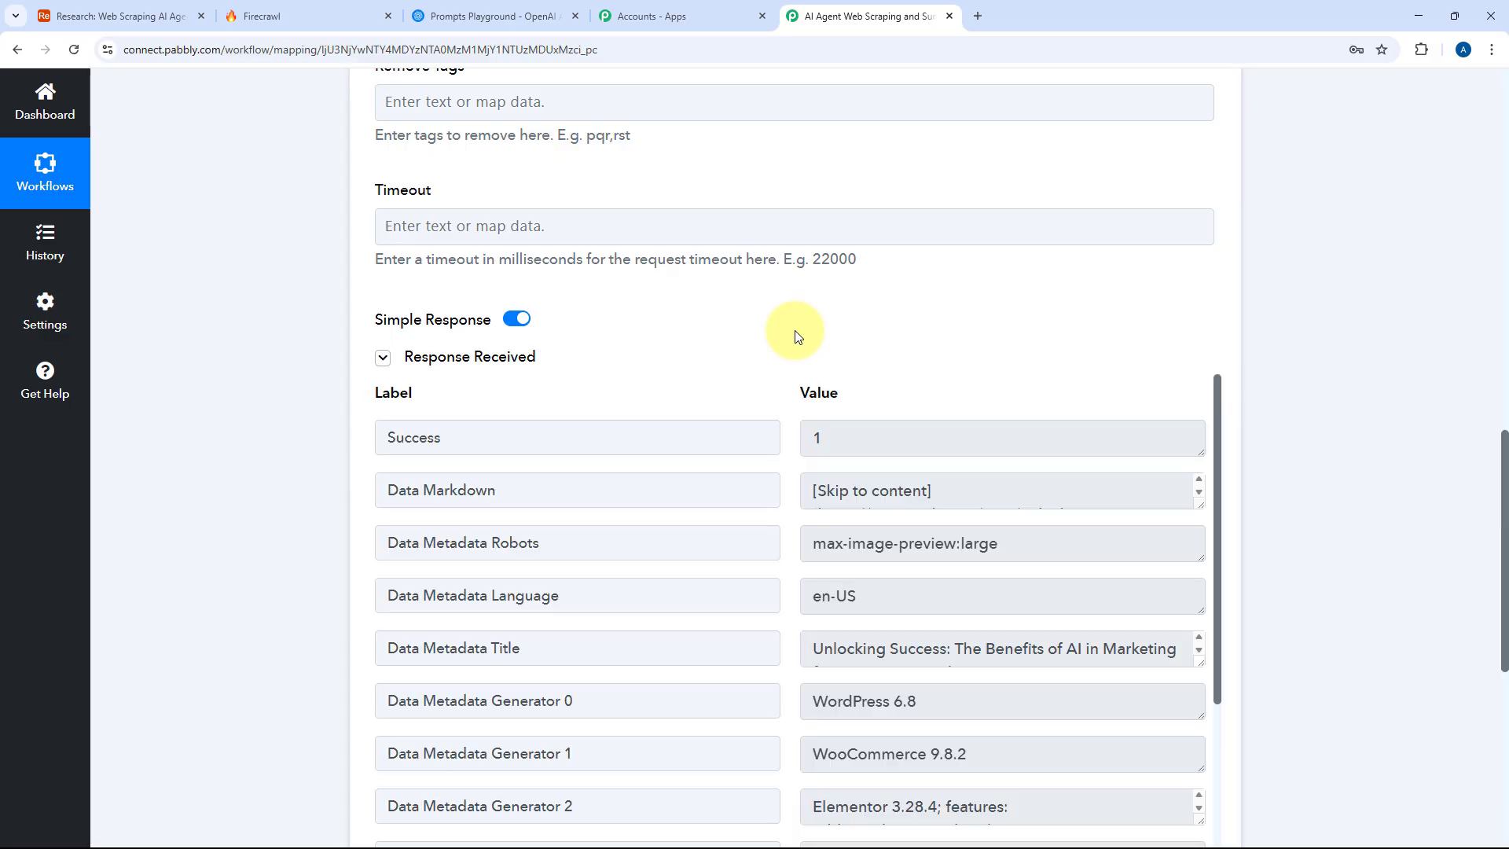
# - Enlarge the Data Markdown value in the Firecrawl response and read the beginning of the scraped content
pyautogui.scroll(-3, 734, 327)
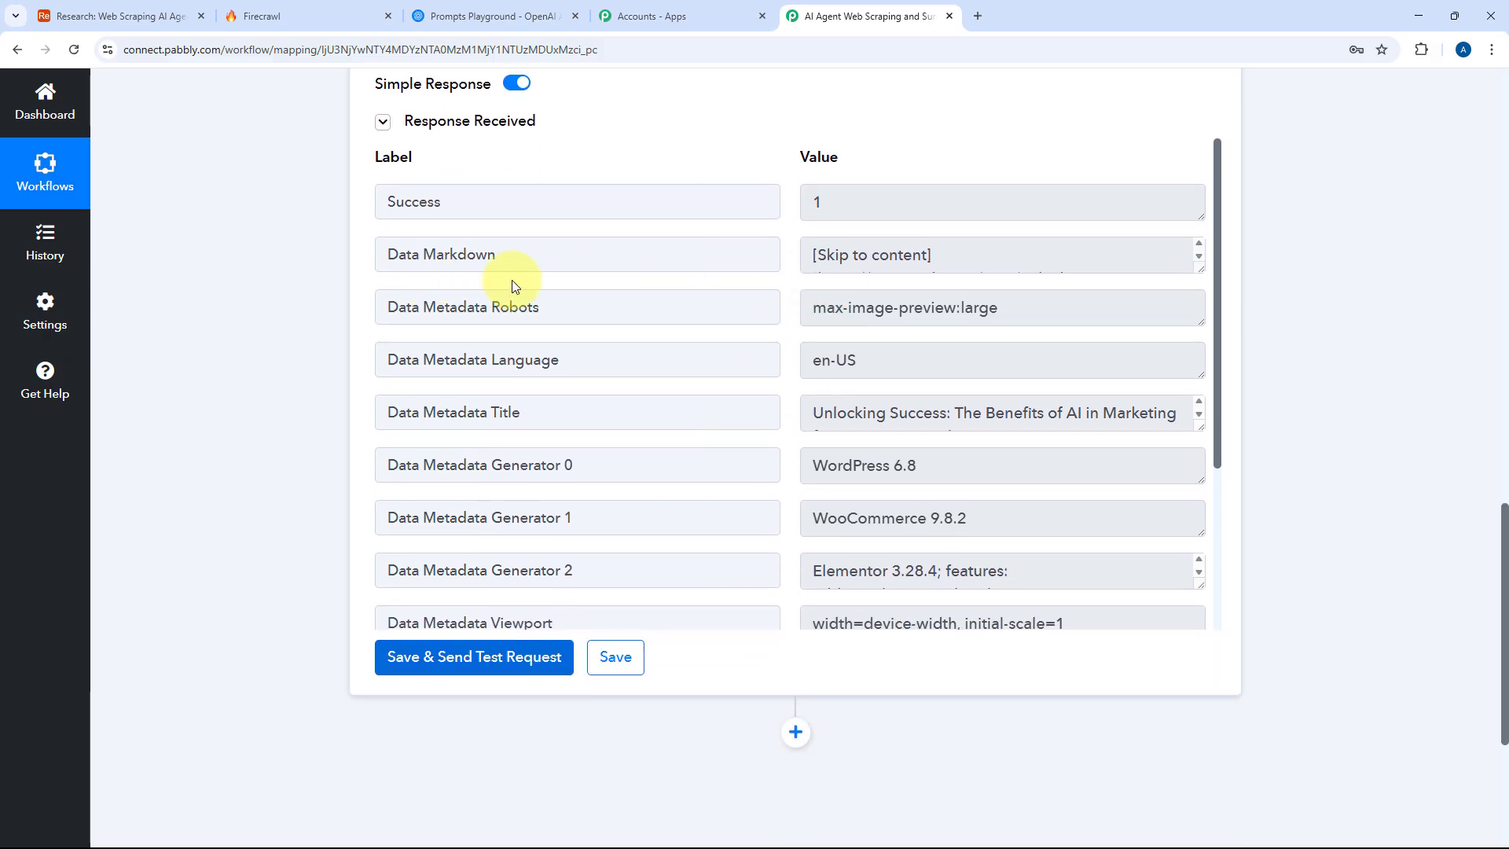
pyautogui.click(928, 254)
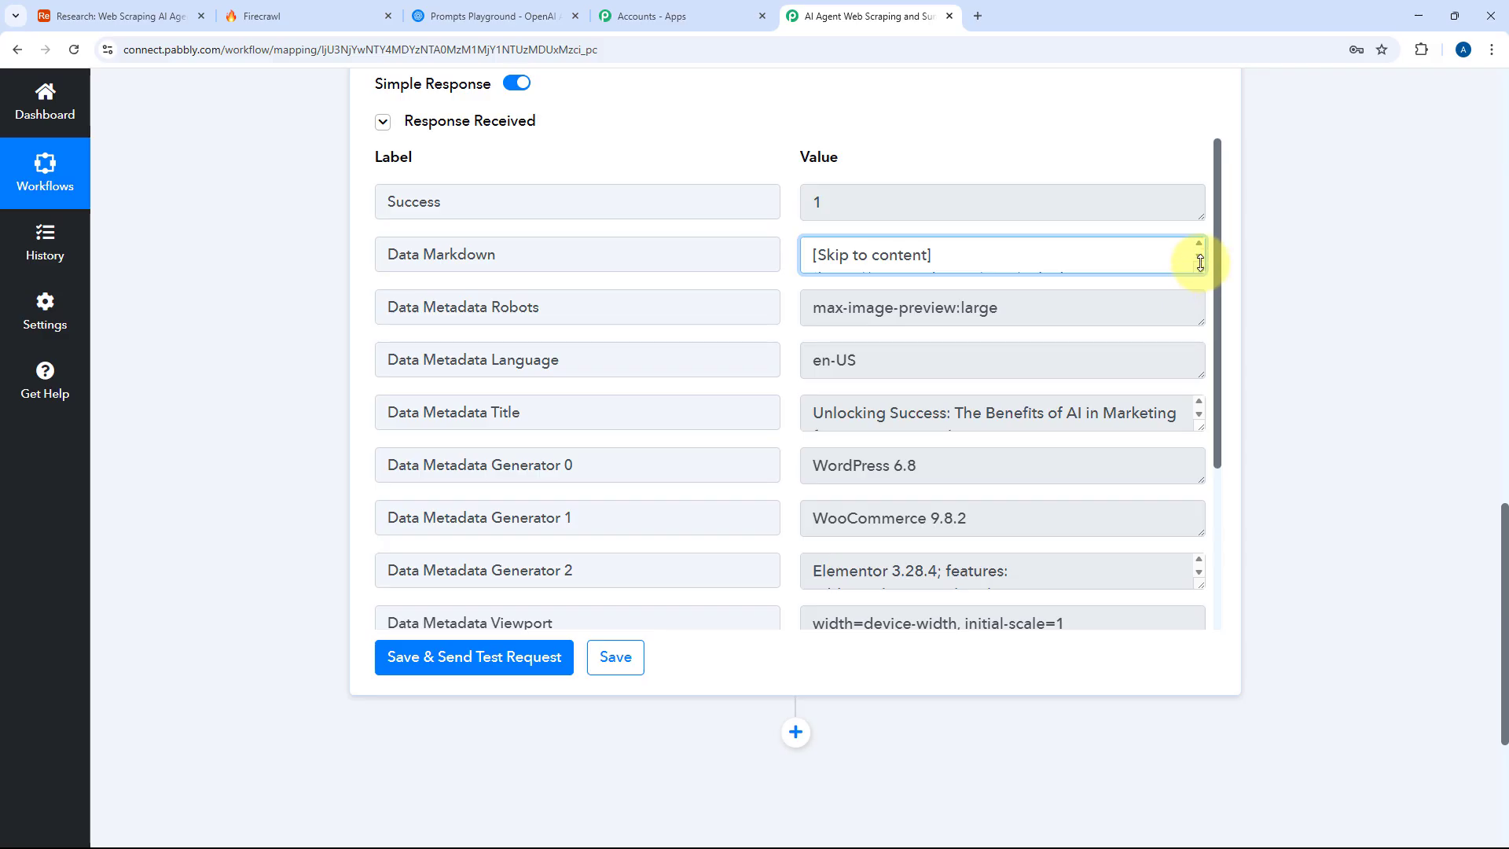
pyautogui.moveTo(1201, 262); pyautogui.dragTo(1193, 592)
pyautogui.scroll(-3, 973, 344)
pyautogui.scroll(2, 977, 418)
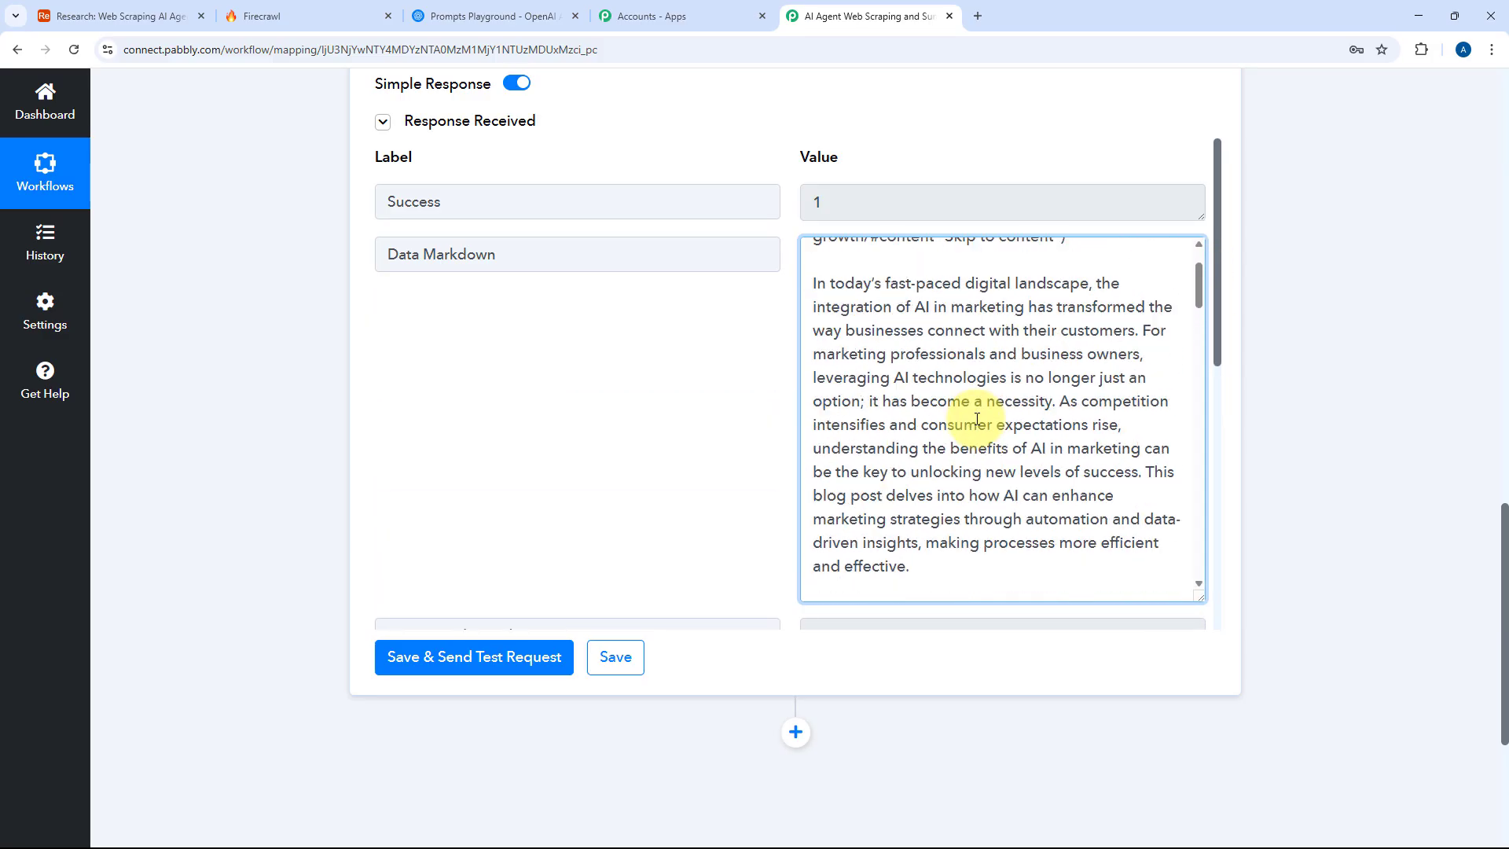
pyautogui.scroll(1, 977, 418)
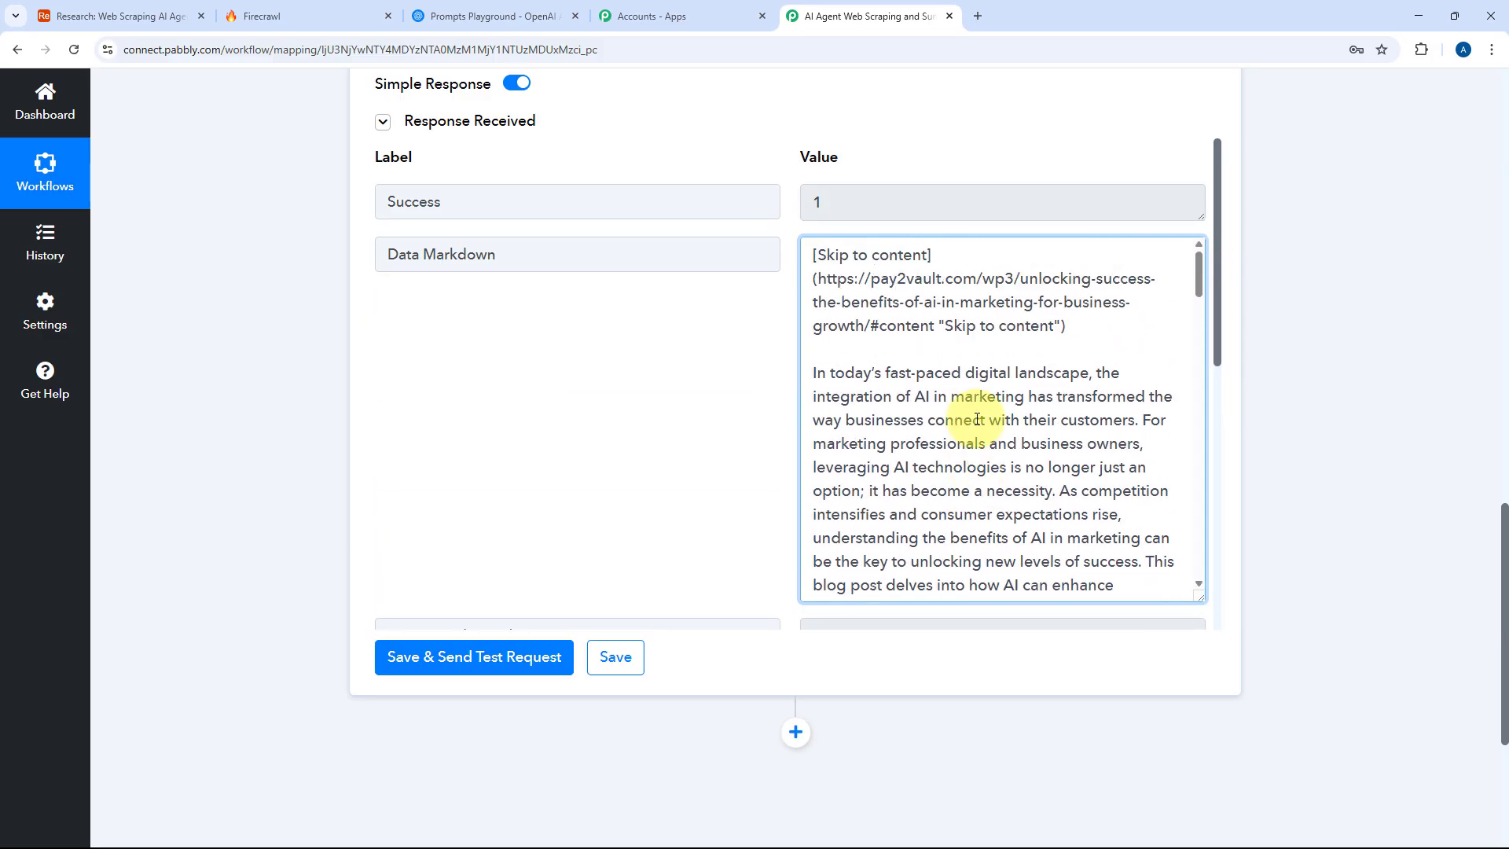
# - Open the webpage link from the Airtable record and look through the original article
pyautogui.click(149, 6)
pyautogui.click(652, 284)
pyautogui.click(686, 280)
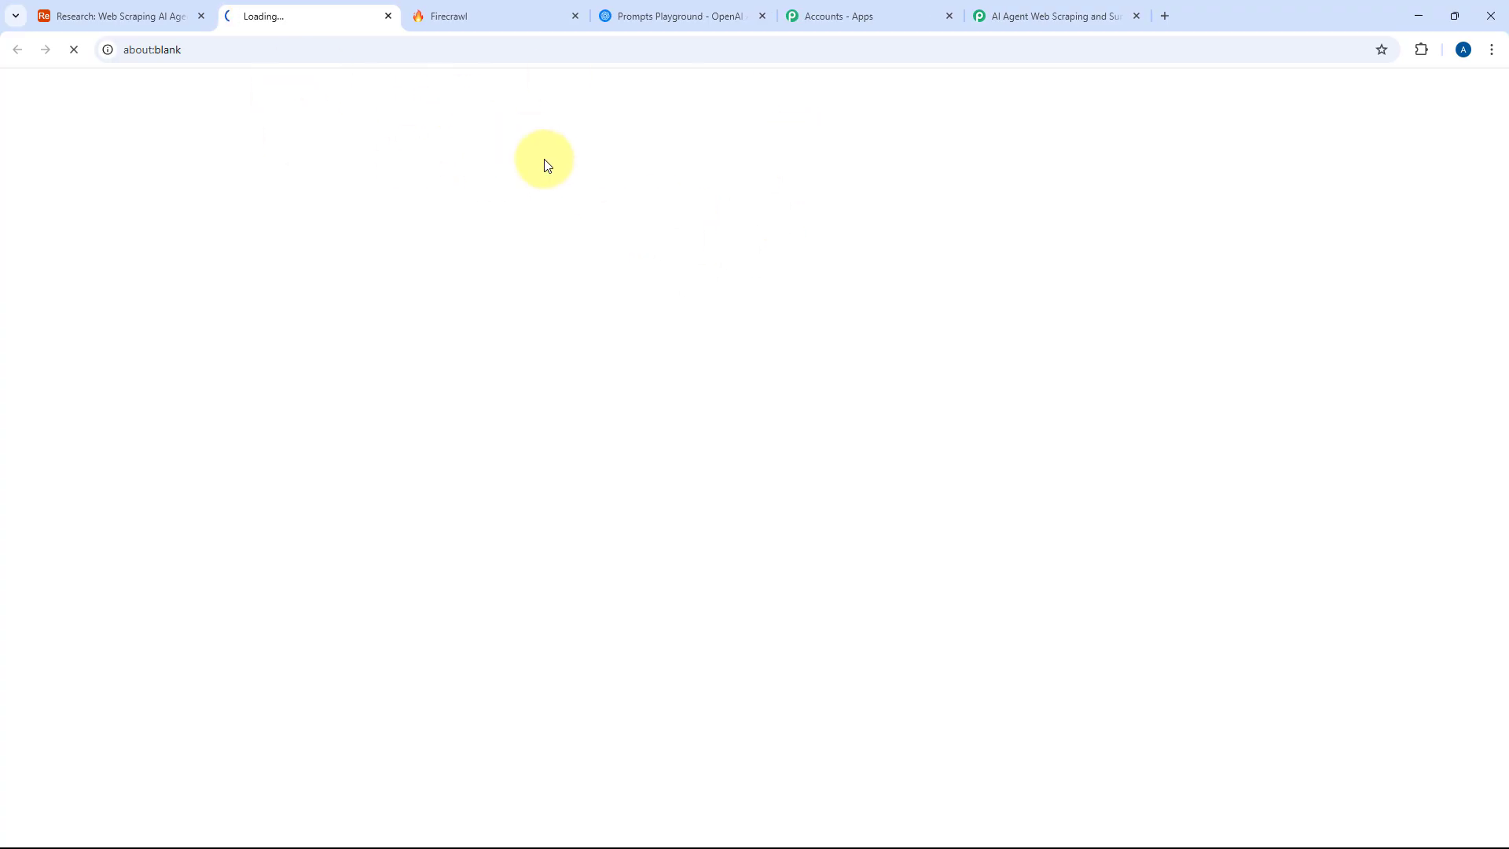
pyautogui.scroll(-5, 895, 252)
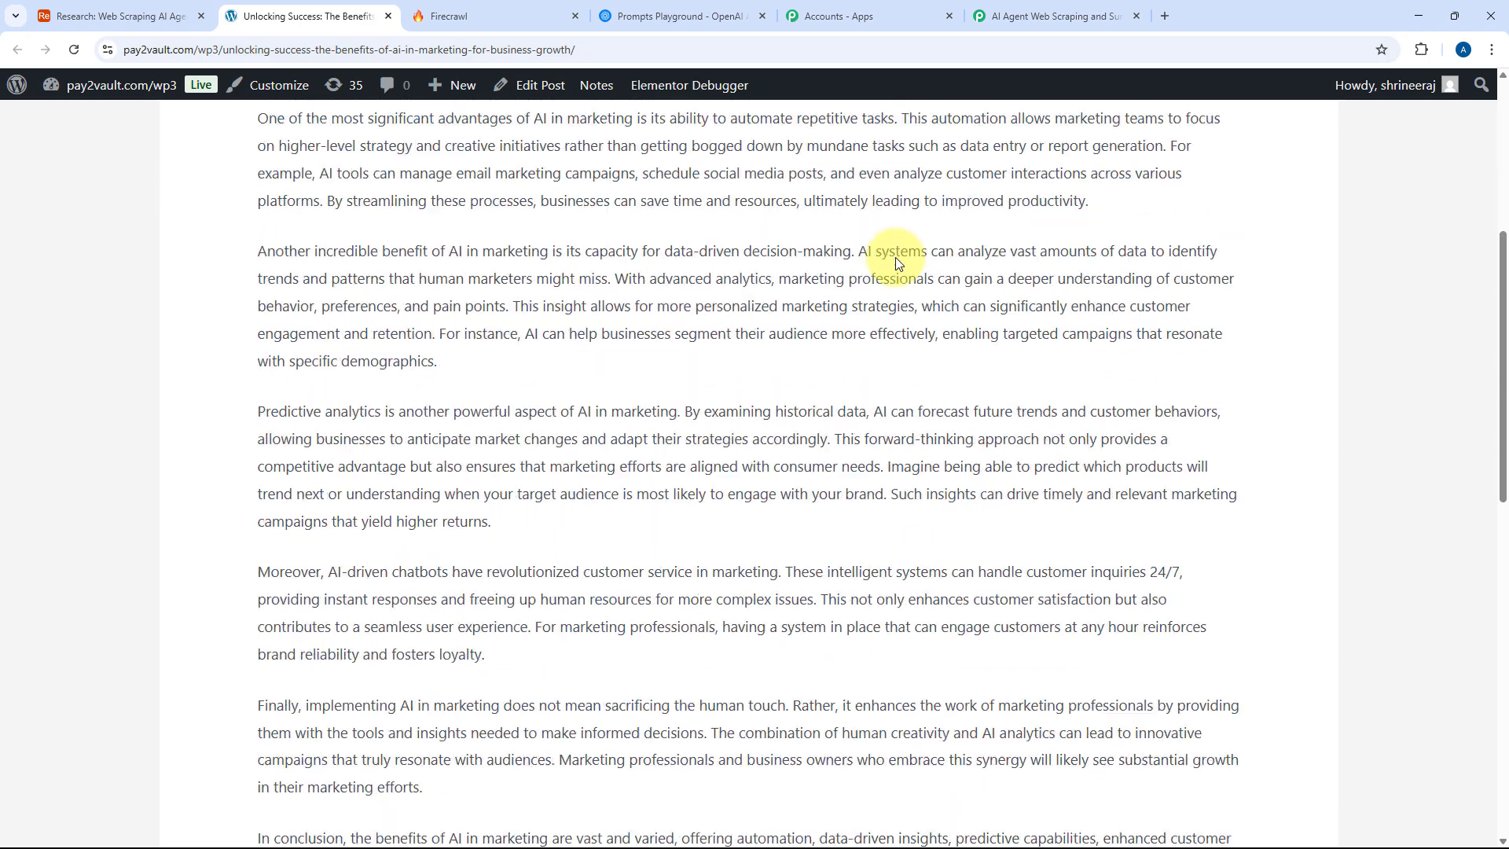
pyautogui.scroll(-8, 894, 257)
pyautogui.scroll(13, 891, 294)
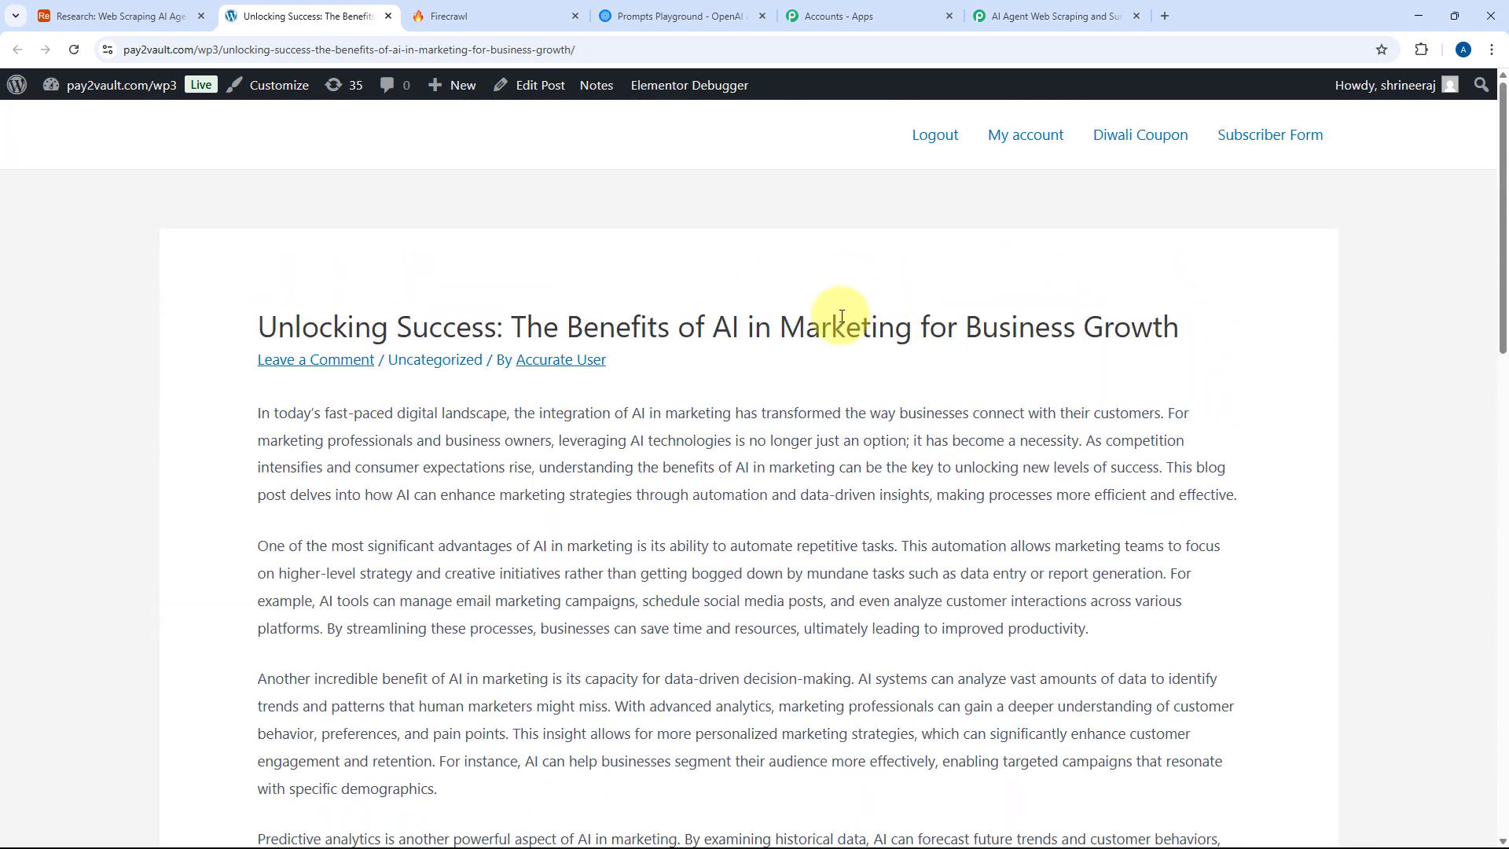
# - Return to the Pabbly Connect workflow and read the scraped Data Markdown content through to its end
pyautogui.click(997, 8)
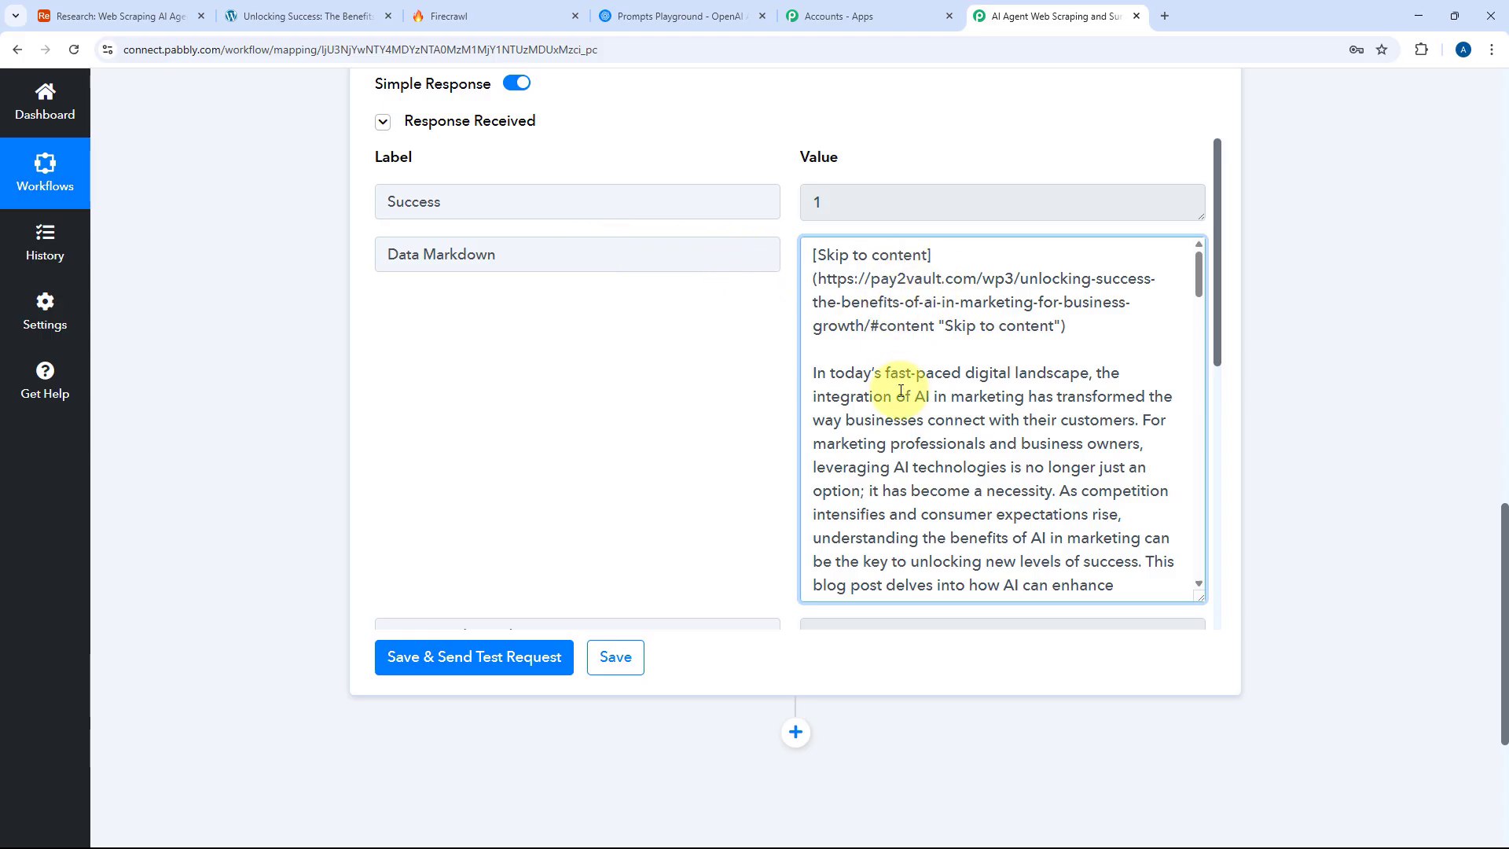
pyautogui.scroll(-9, 900, 390)
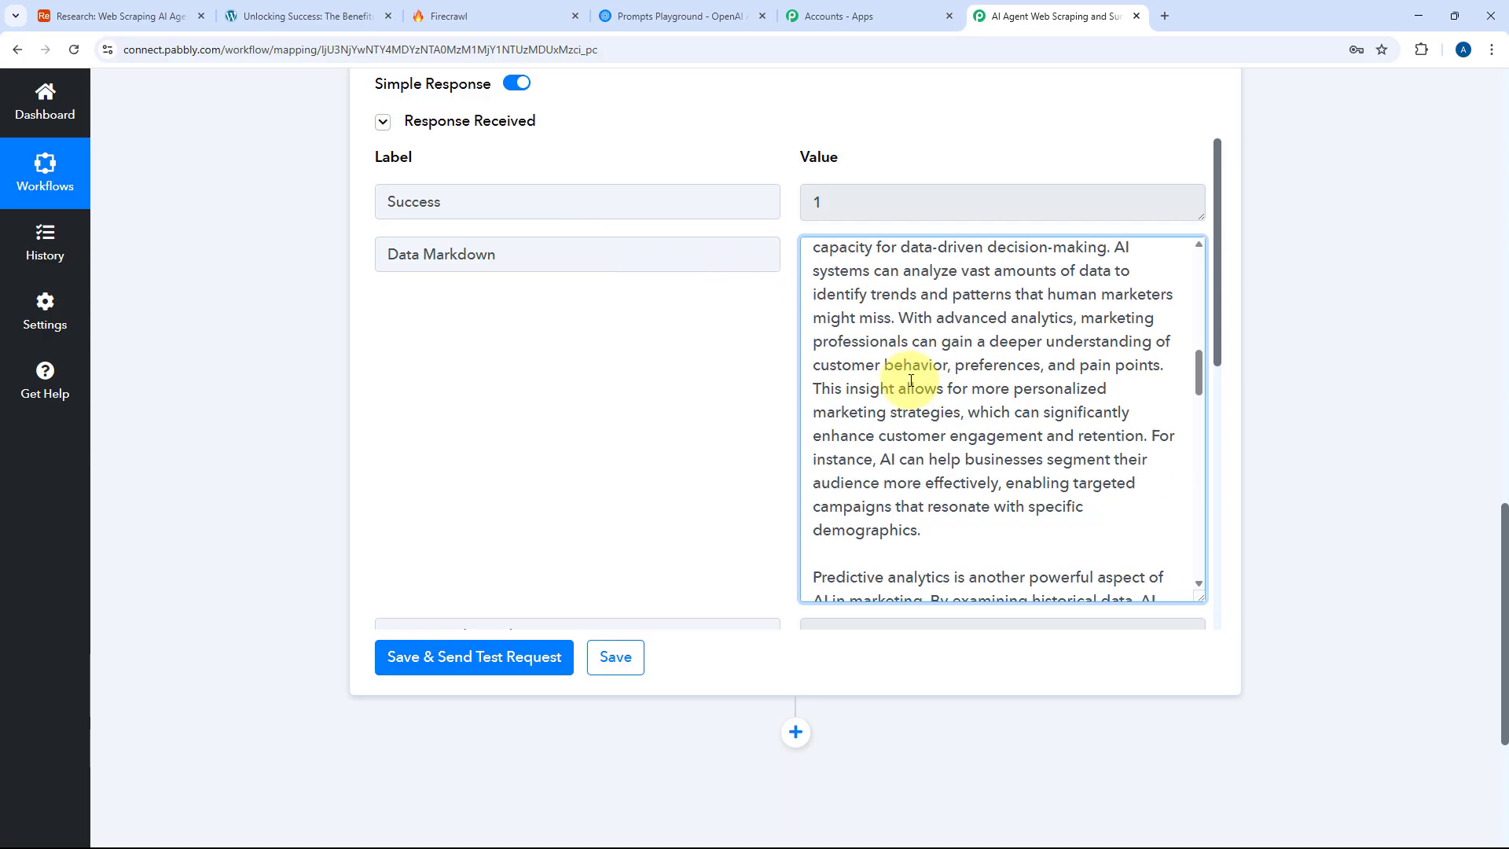
pyautogui.scroll(-12, 910, 380)
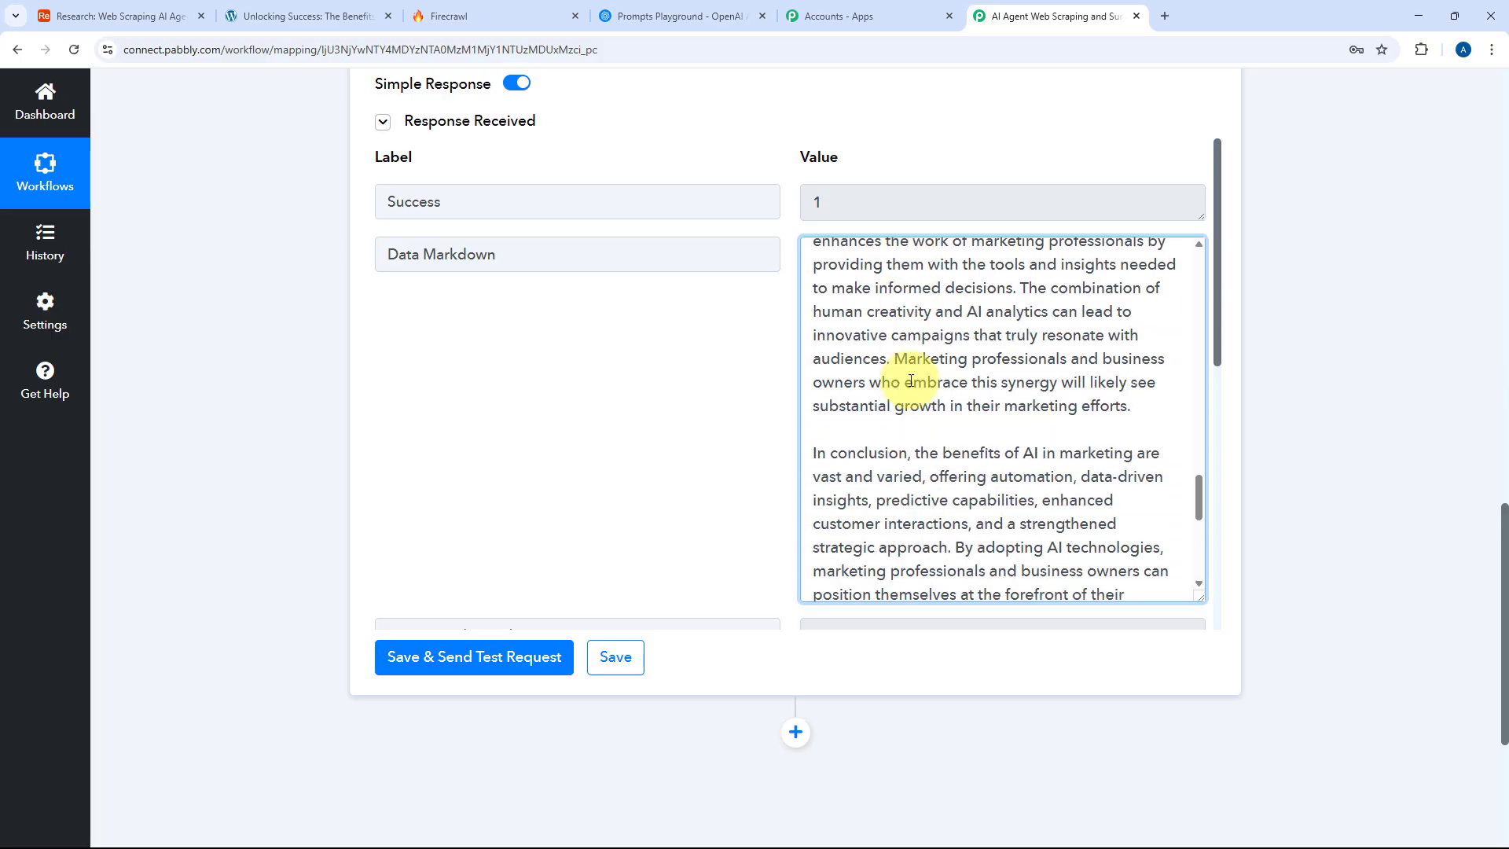
pyautogui.scroll(-3, 910, 381)
pyautogui.scroll(-3, 910, 380)
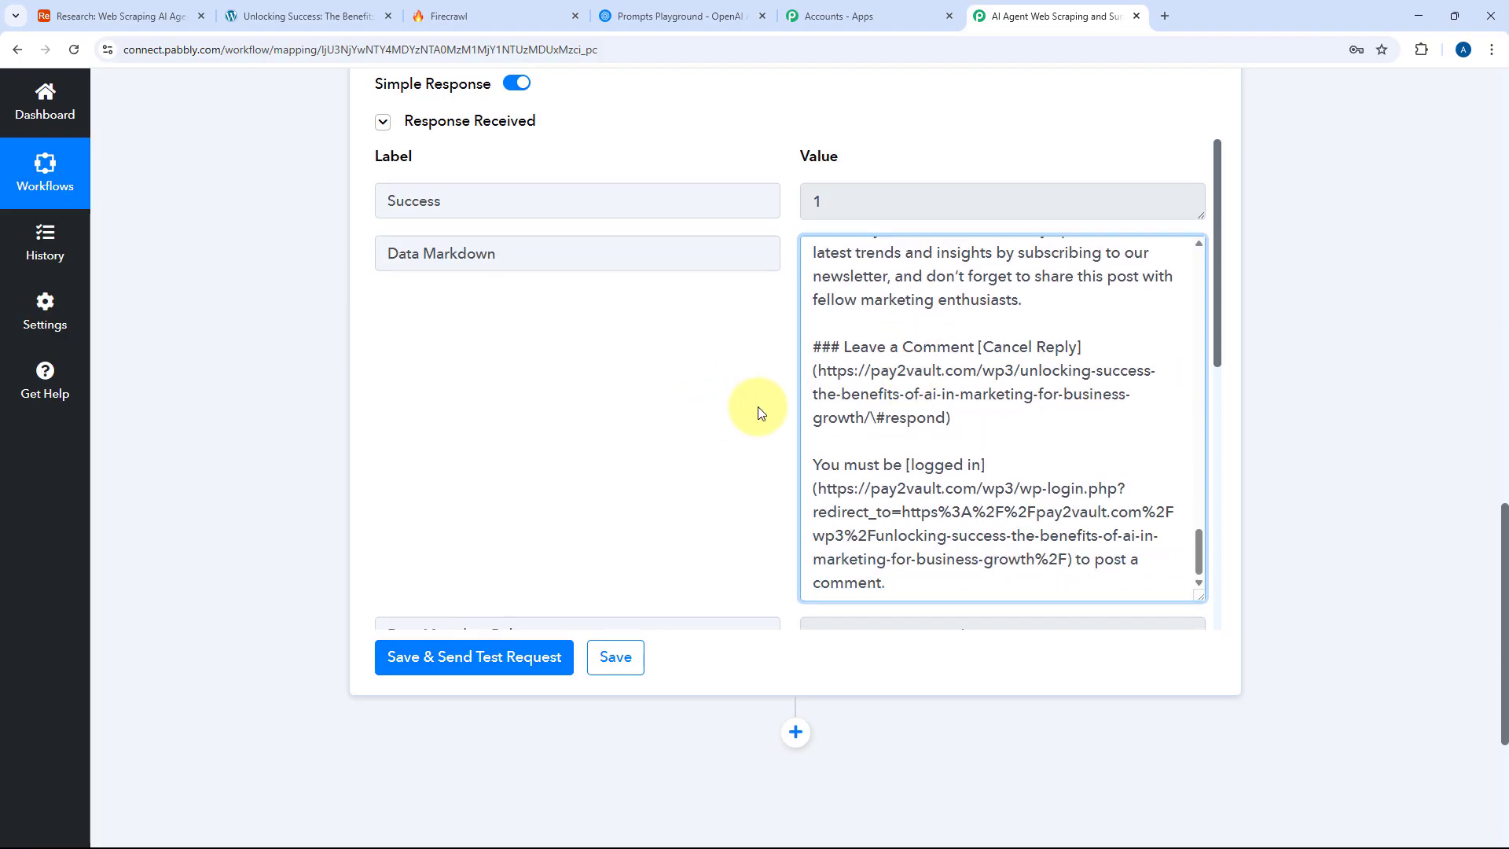
# - Enlarge the Data Metadata Title value in the Firecrawl response and examine the title and other metadata
pyautogui.scroll(-5, 761, 398)
pyautogui.click(850, 357)
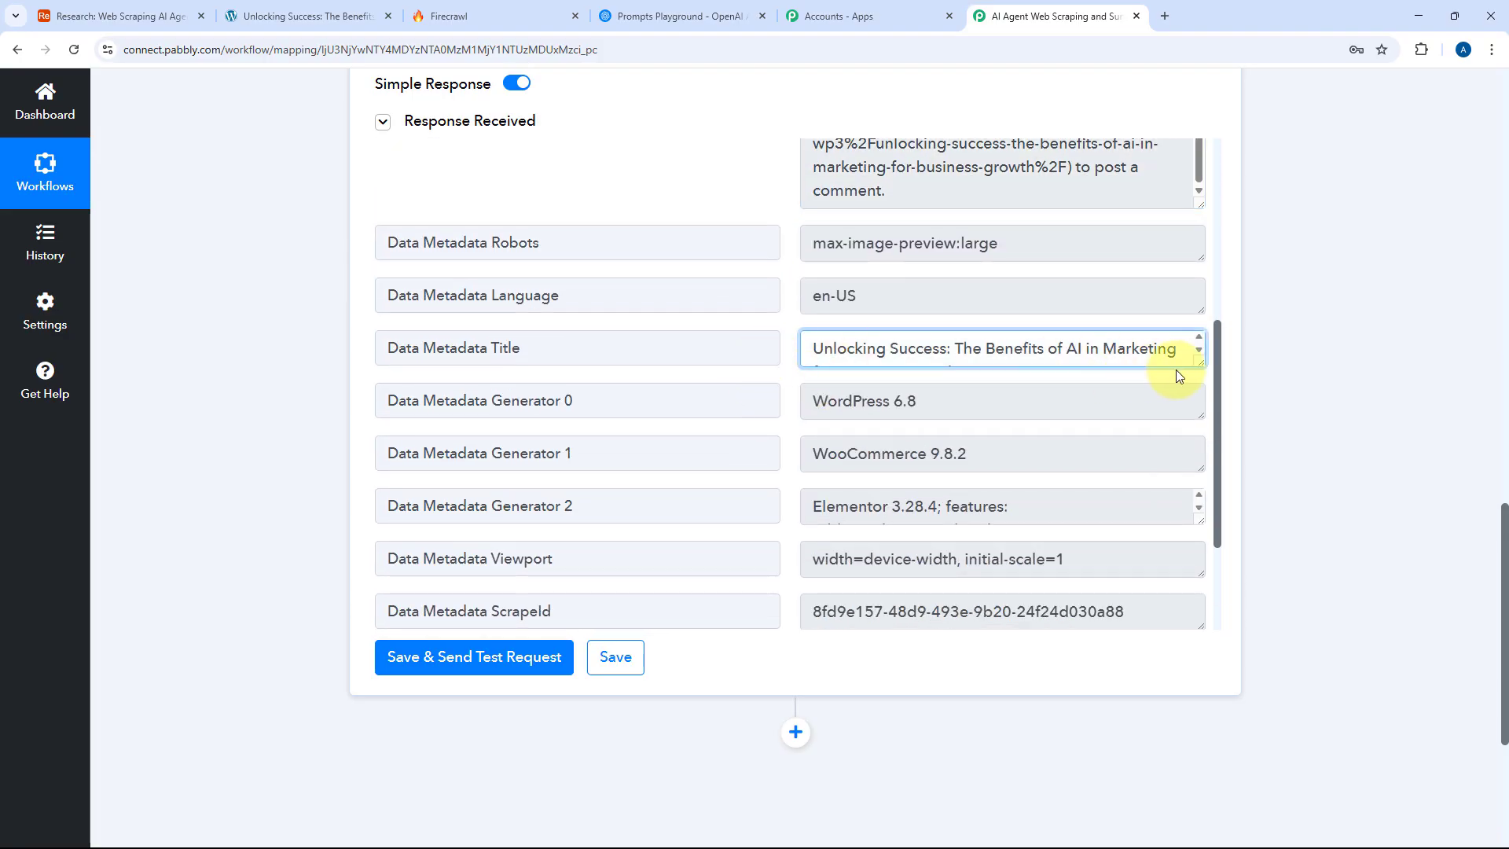
pyautogui.moveTo(1202, 363); pyautogui.dragTo(1208, 446)
pyautogui.moveTo(1054, 387); pyautogui.dragTo(790, 344)
pyautogui.click(789, 349)
pyautogui.scroll(-3, 790, 349)
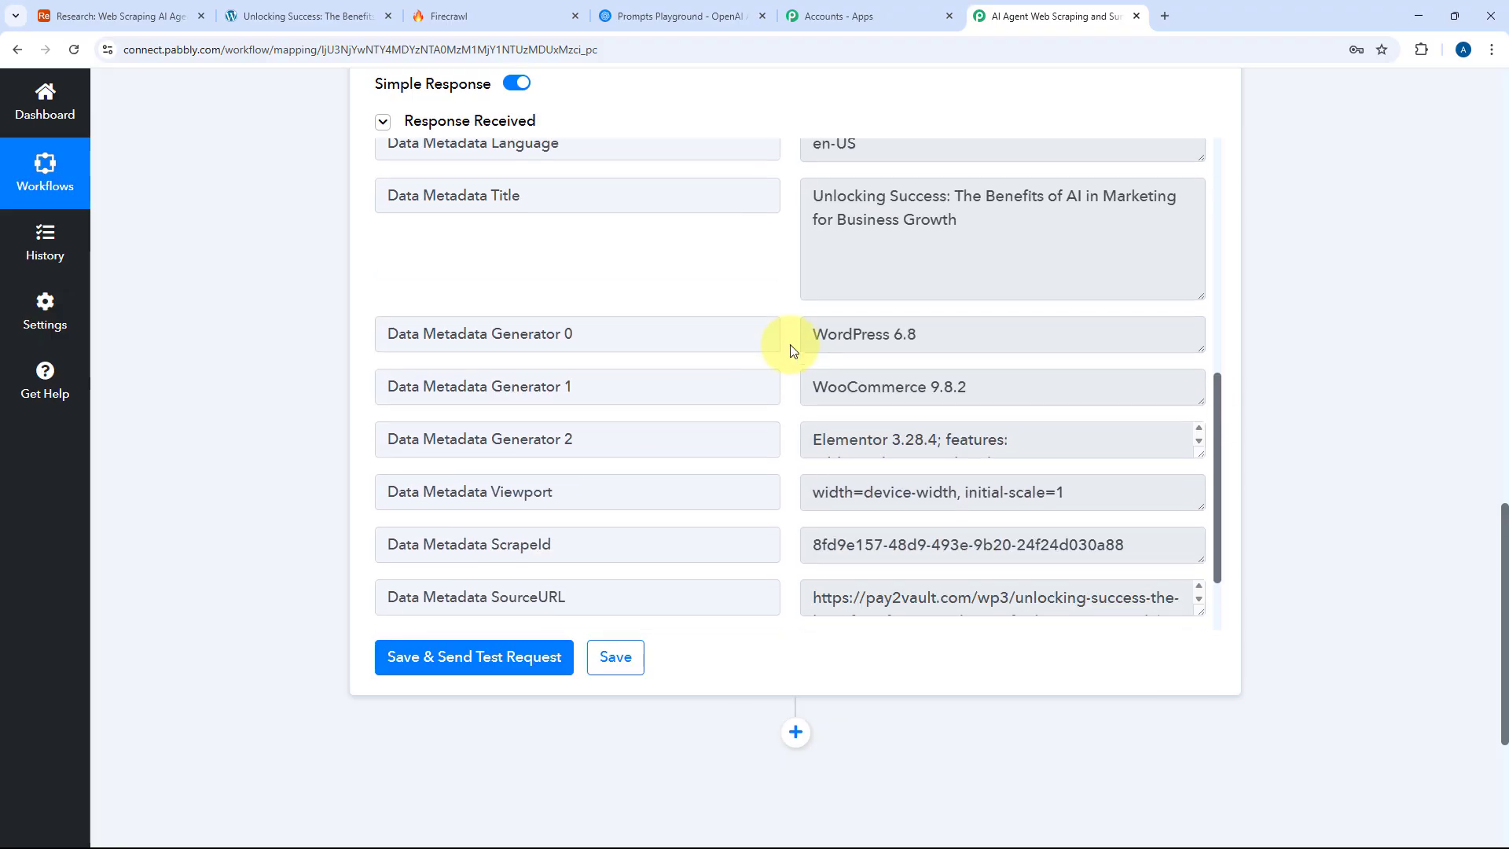
pyautogui.scroll(10, 790, 350)
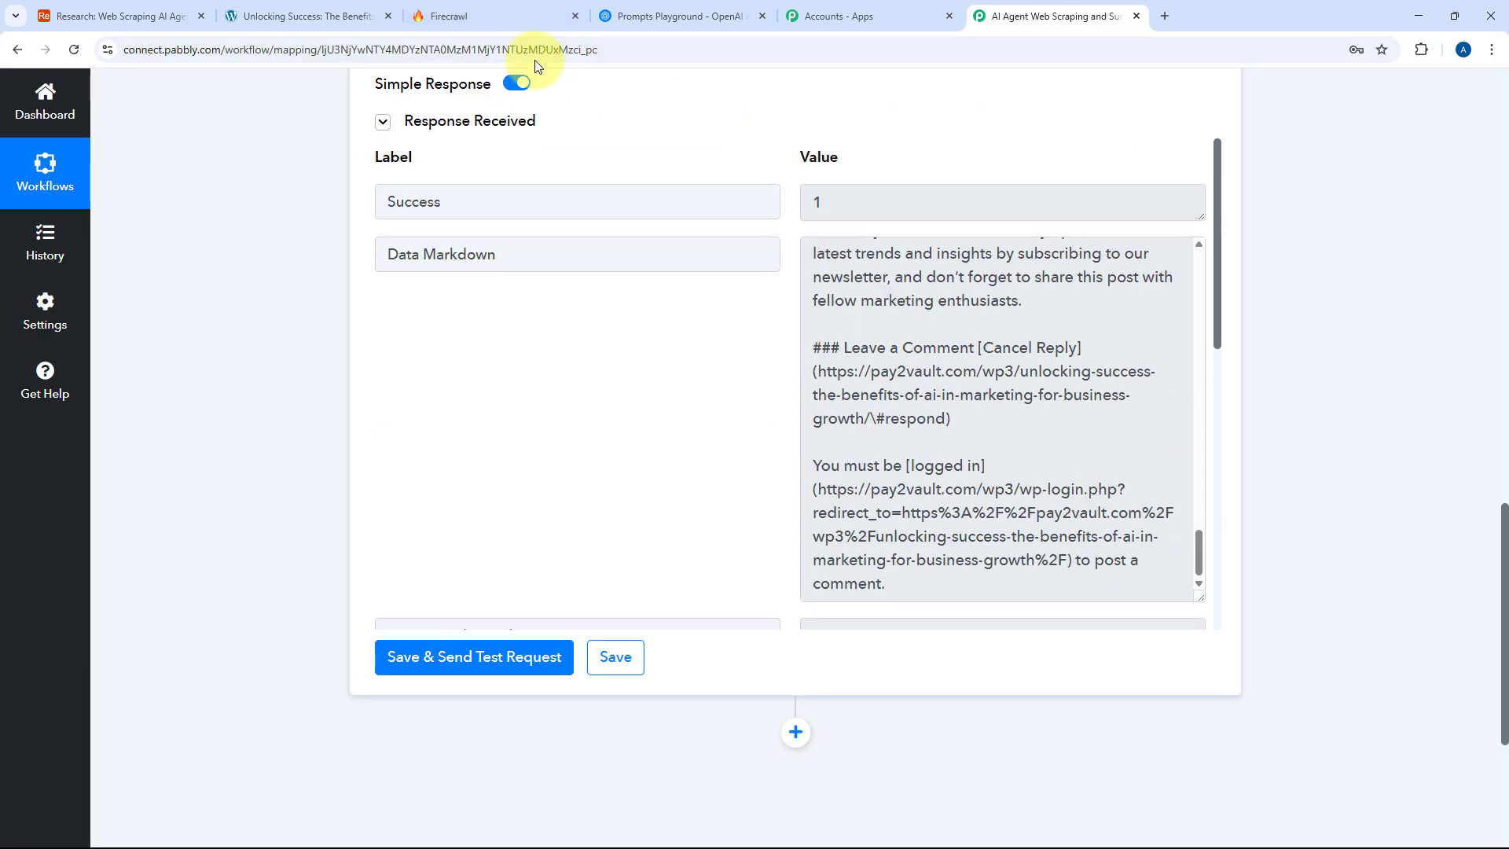
# - Close the article's browser tab and review the Data Markdown value back to its beginning
pyautogui.click(388, 16)
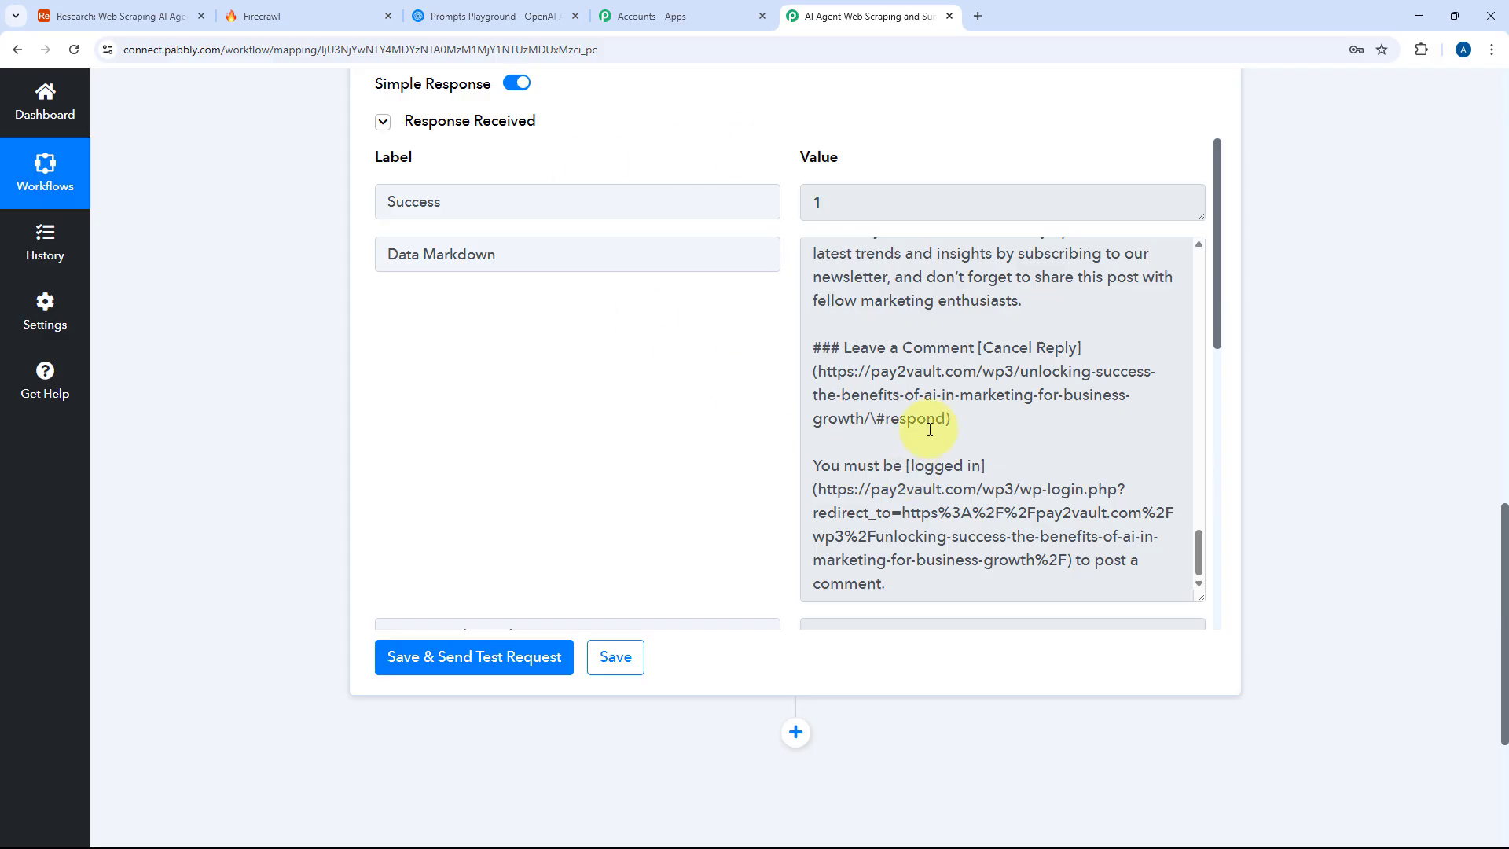
pyautogui.scroll(6, 916, 417)
pyautogui.scroll(10, 930, 429)
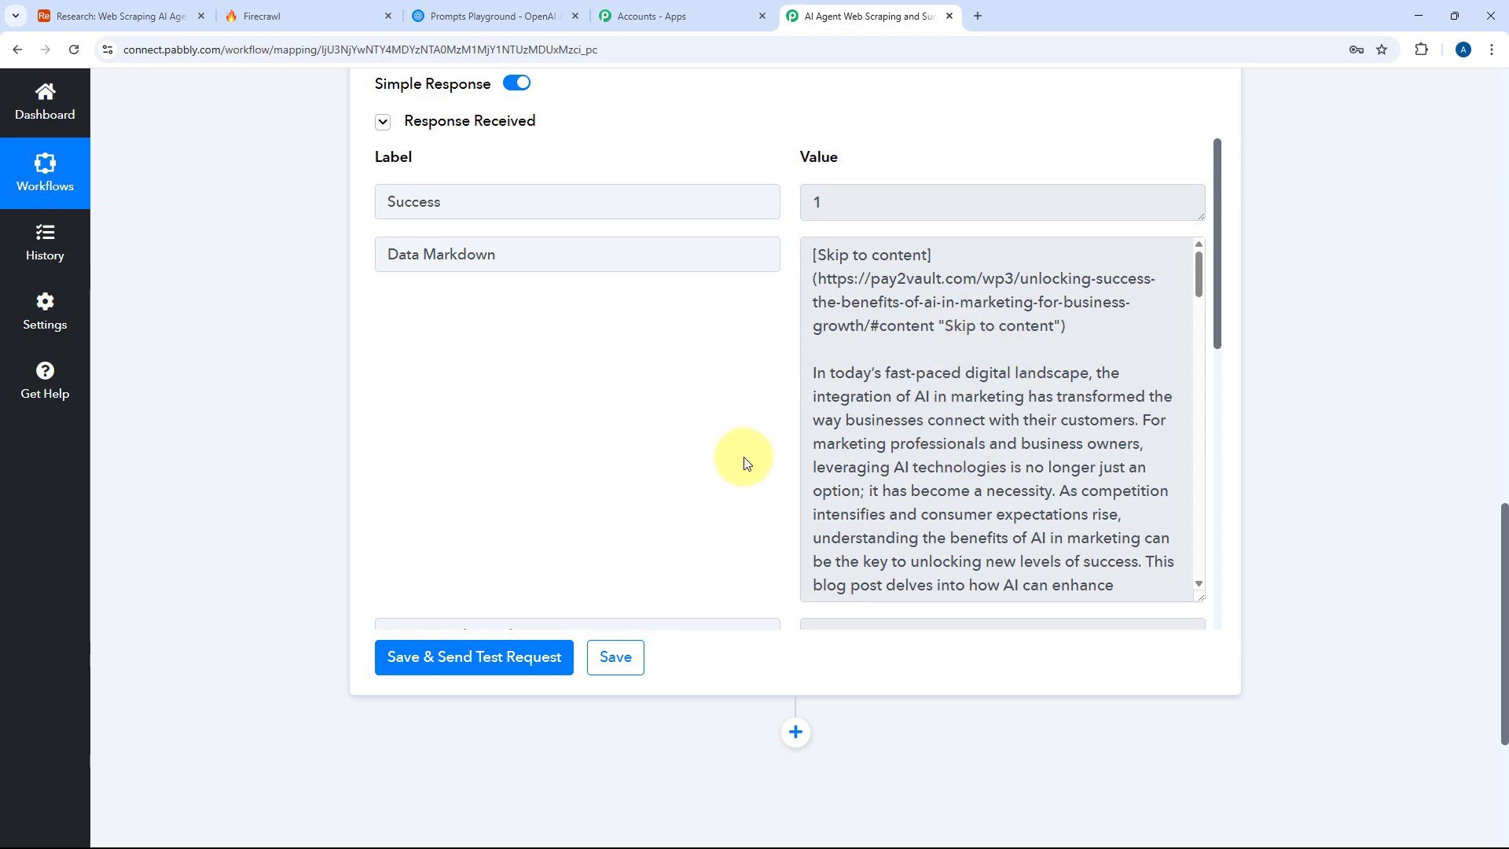
# - Add an action step after Firecrawl and choose OpenAI (ChatGPT, DALL-E, Whisper) as its app
pyautogui.scroll(-4, 559, 492)
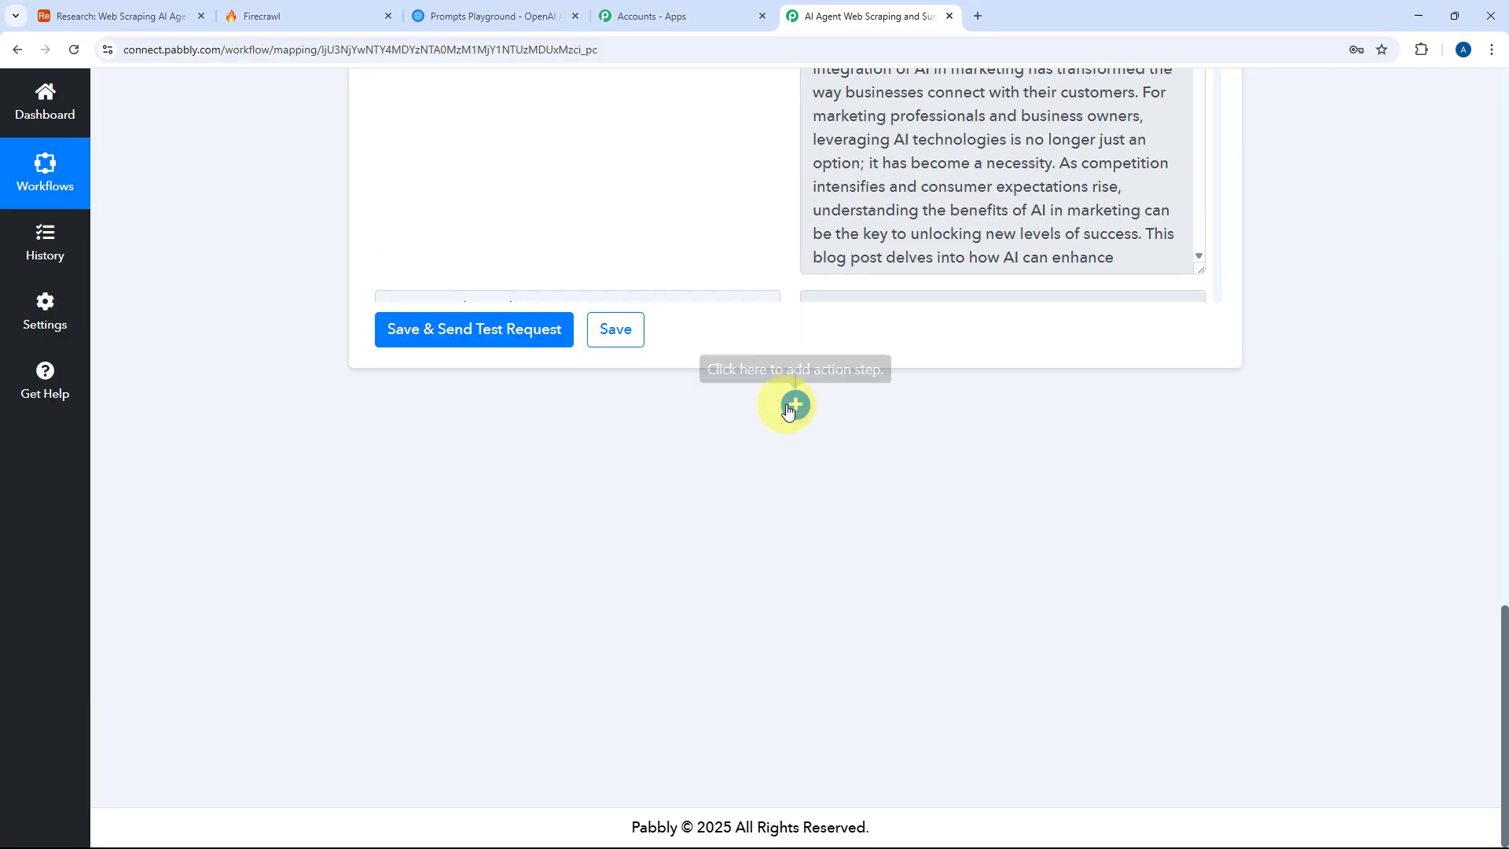
pyautogui.click(790, 407)
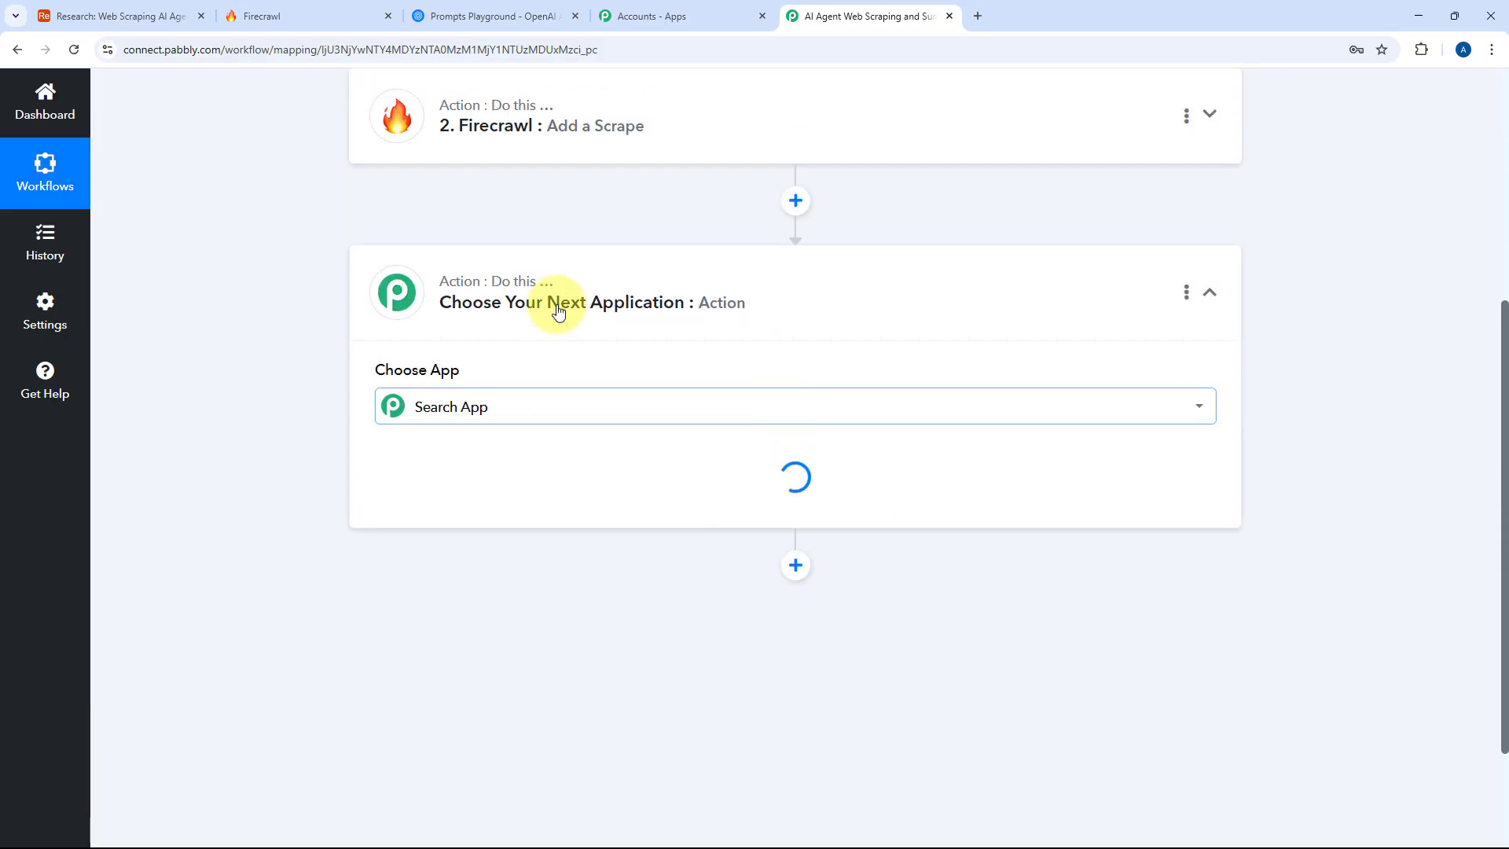
pyautogui.write('OpenAI')
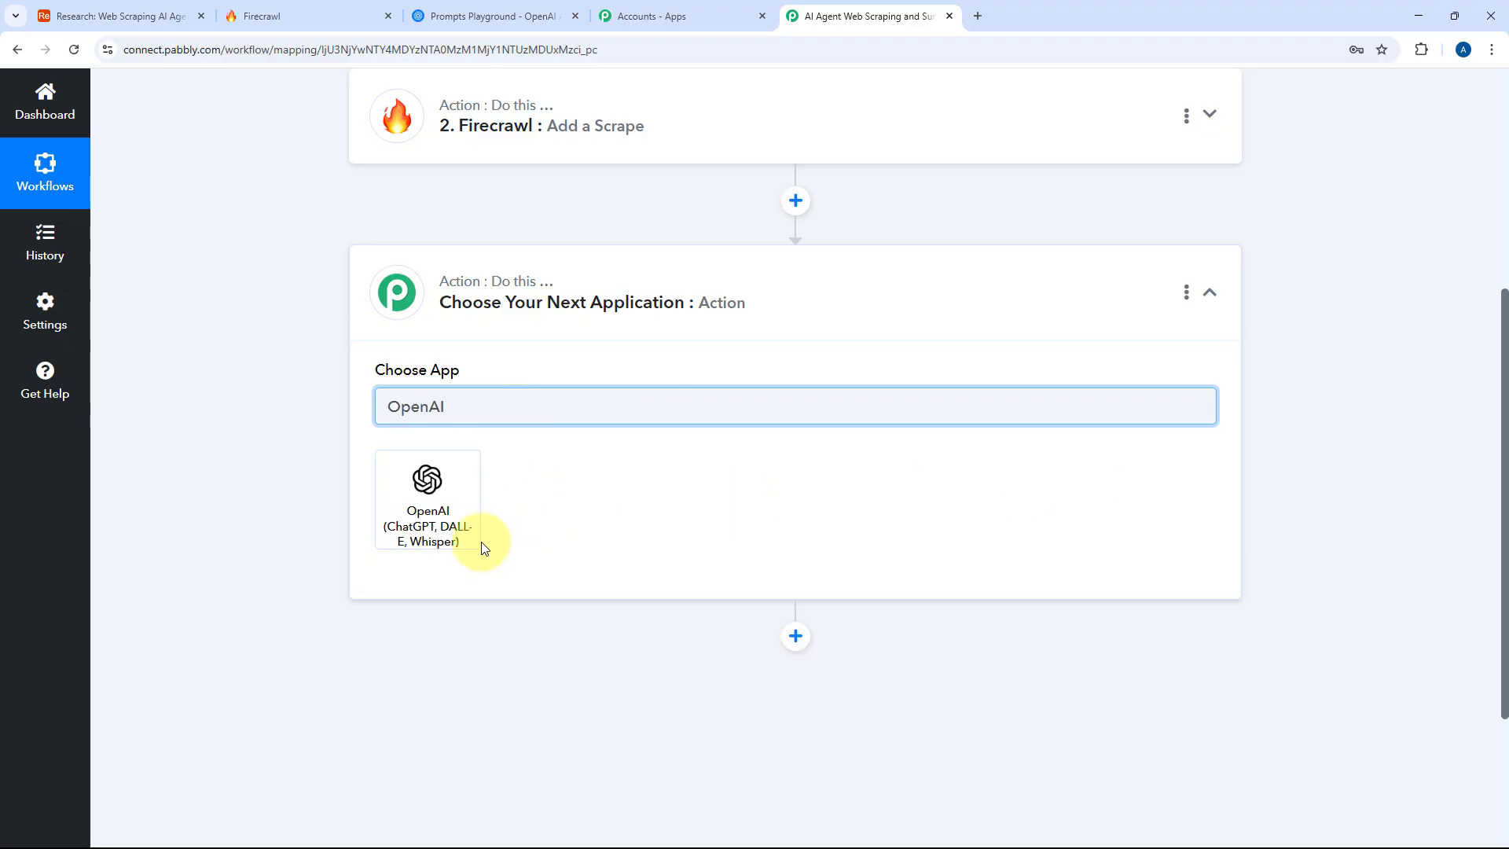
pyautogui.click(438, 521)
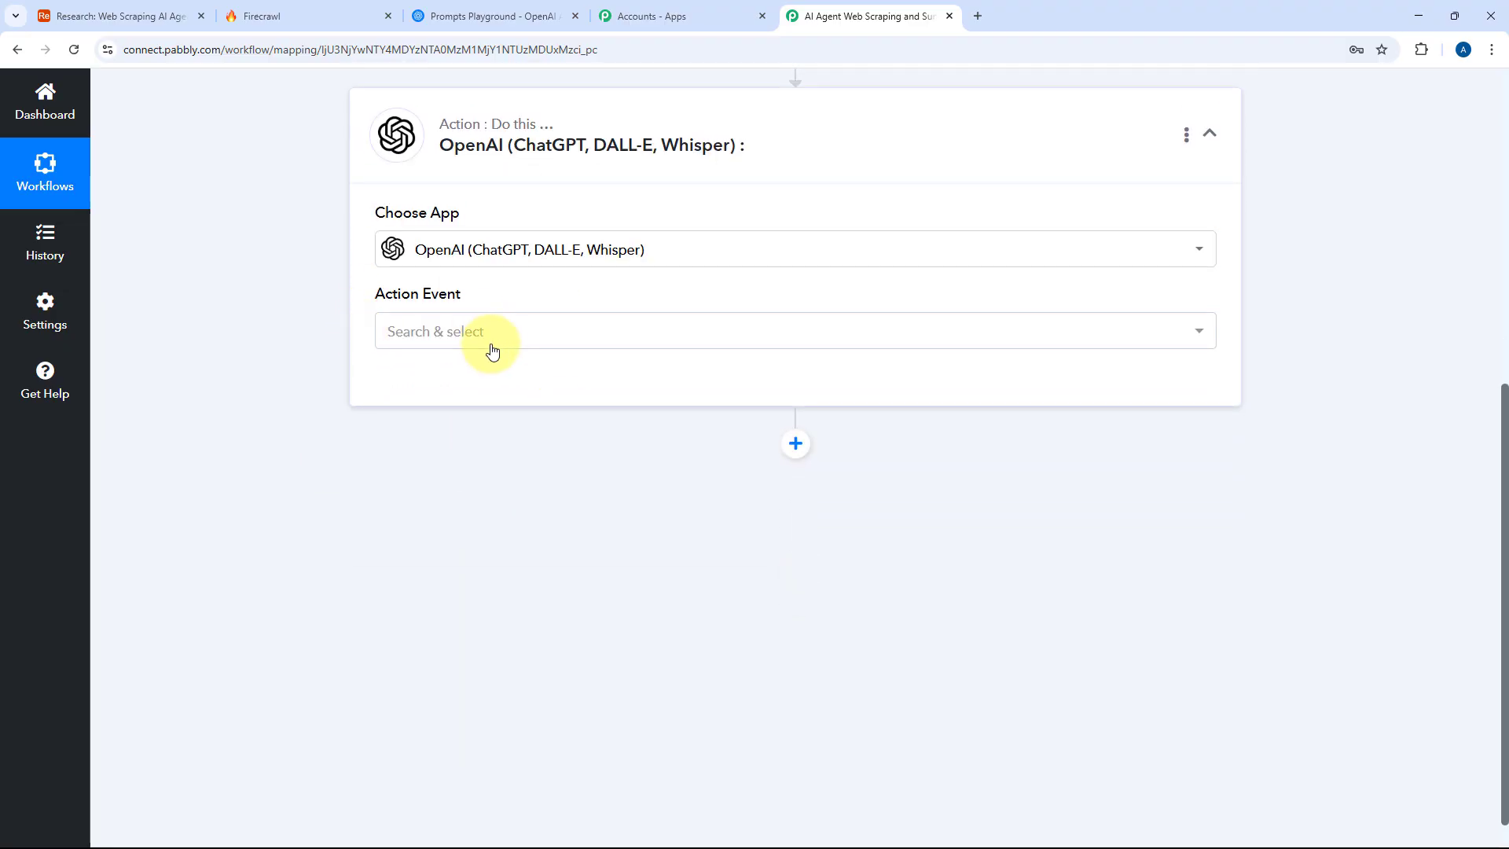
# - Set the OpenAI step's action event to ChatGPT and begin adding a new OpenAI connection
pyautogui.click(489, 347)
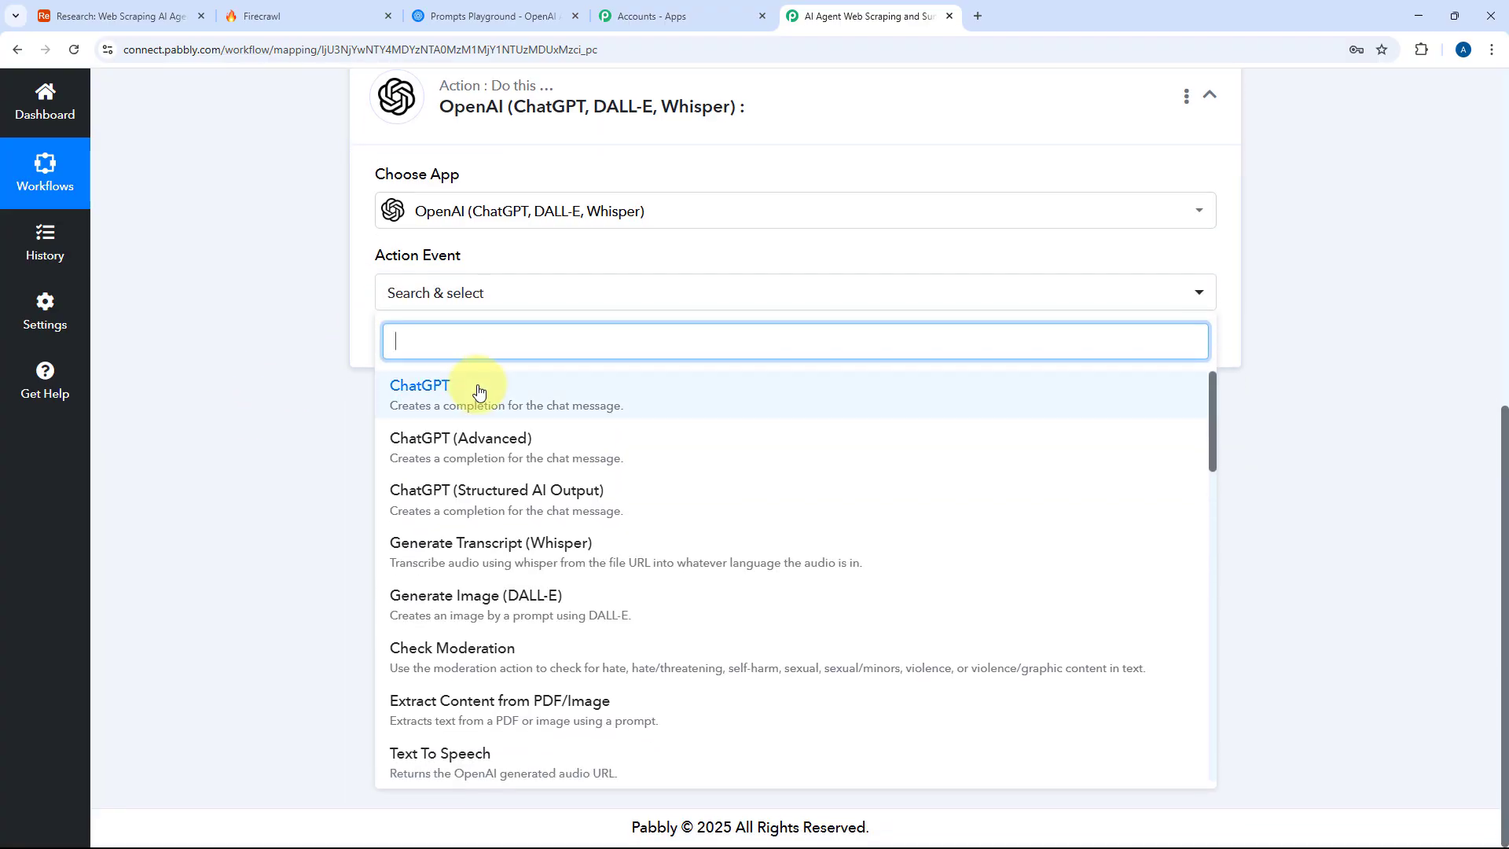
pyautogui.click(479, 391)
pyautogui.click(418, 360)
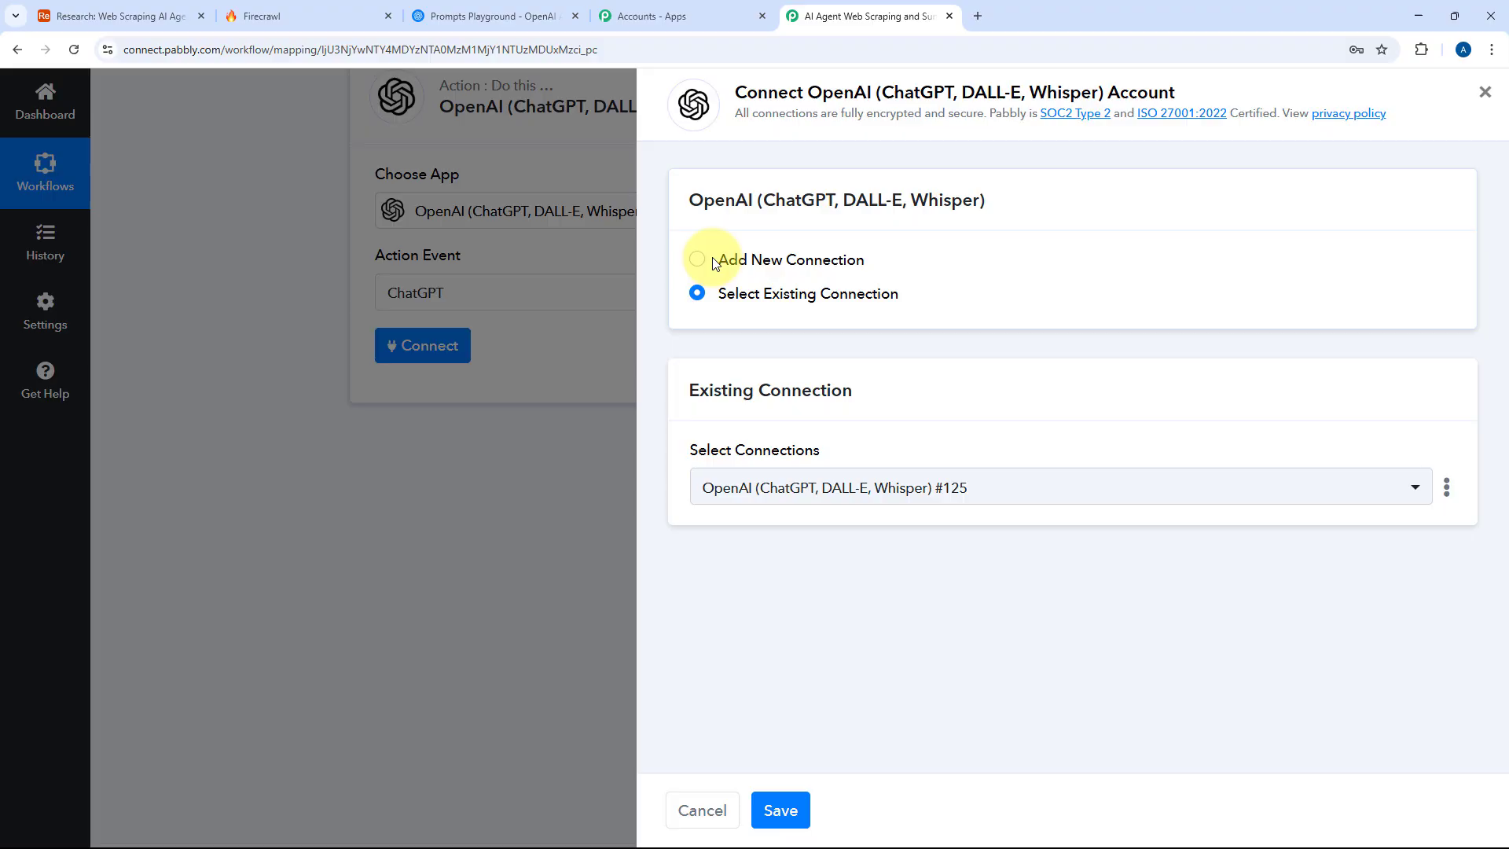
pyautogui.click(700, 258)
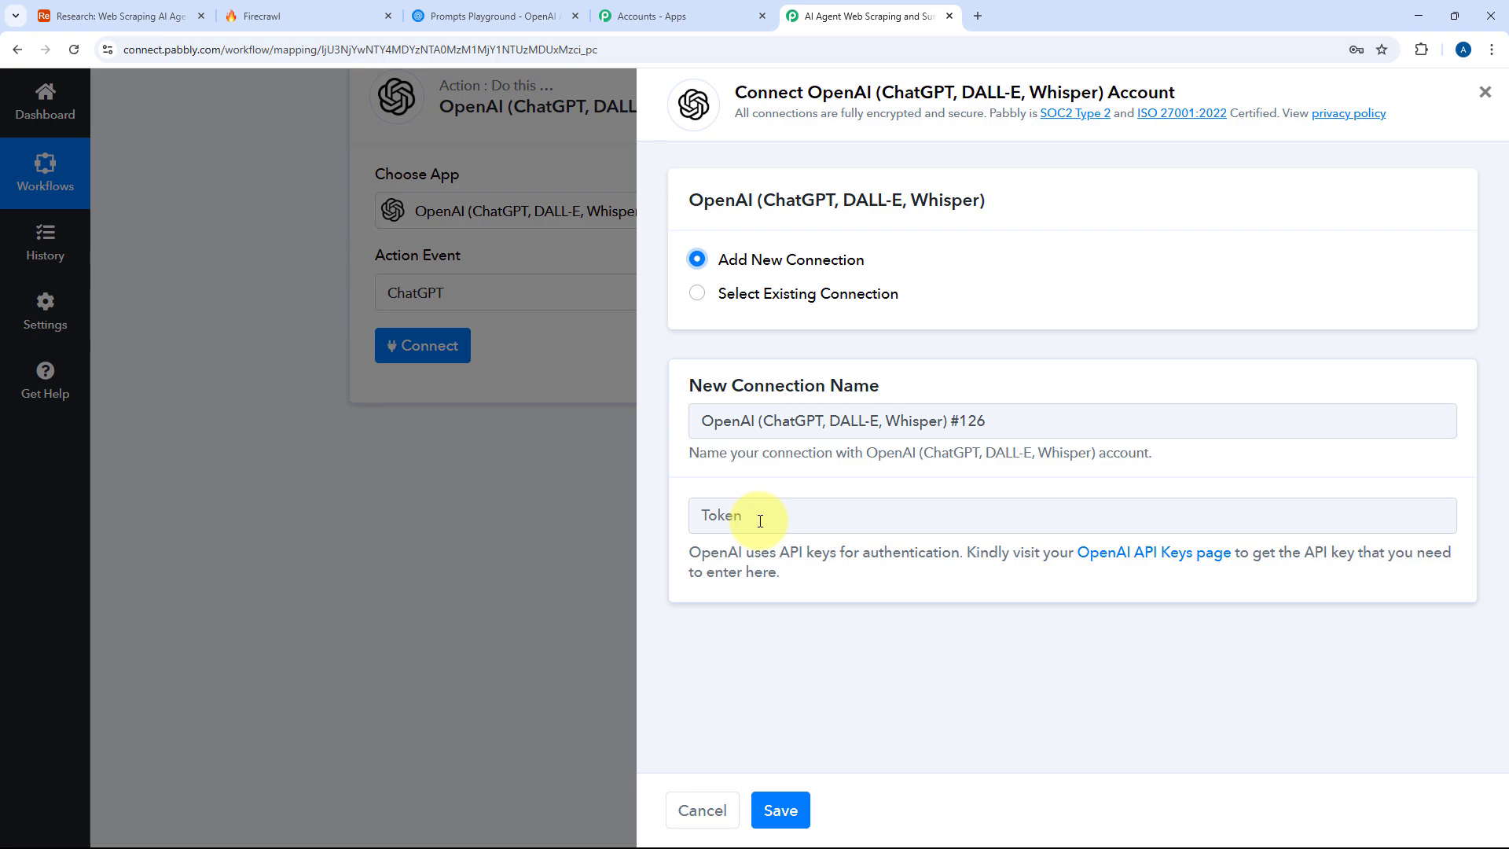
# - On the OpenAI platform, create a new secret API key named AI Agent with all permissions in the default project and copy it
pyautogui.click(473, 14)
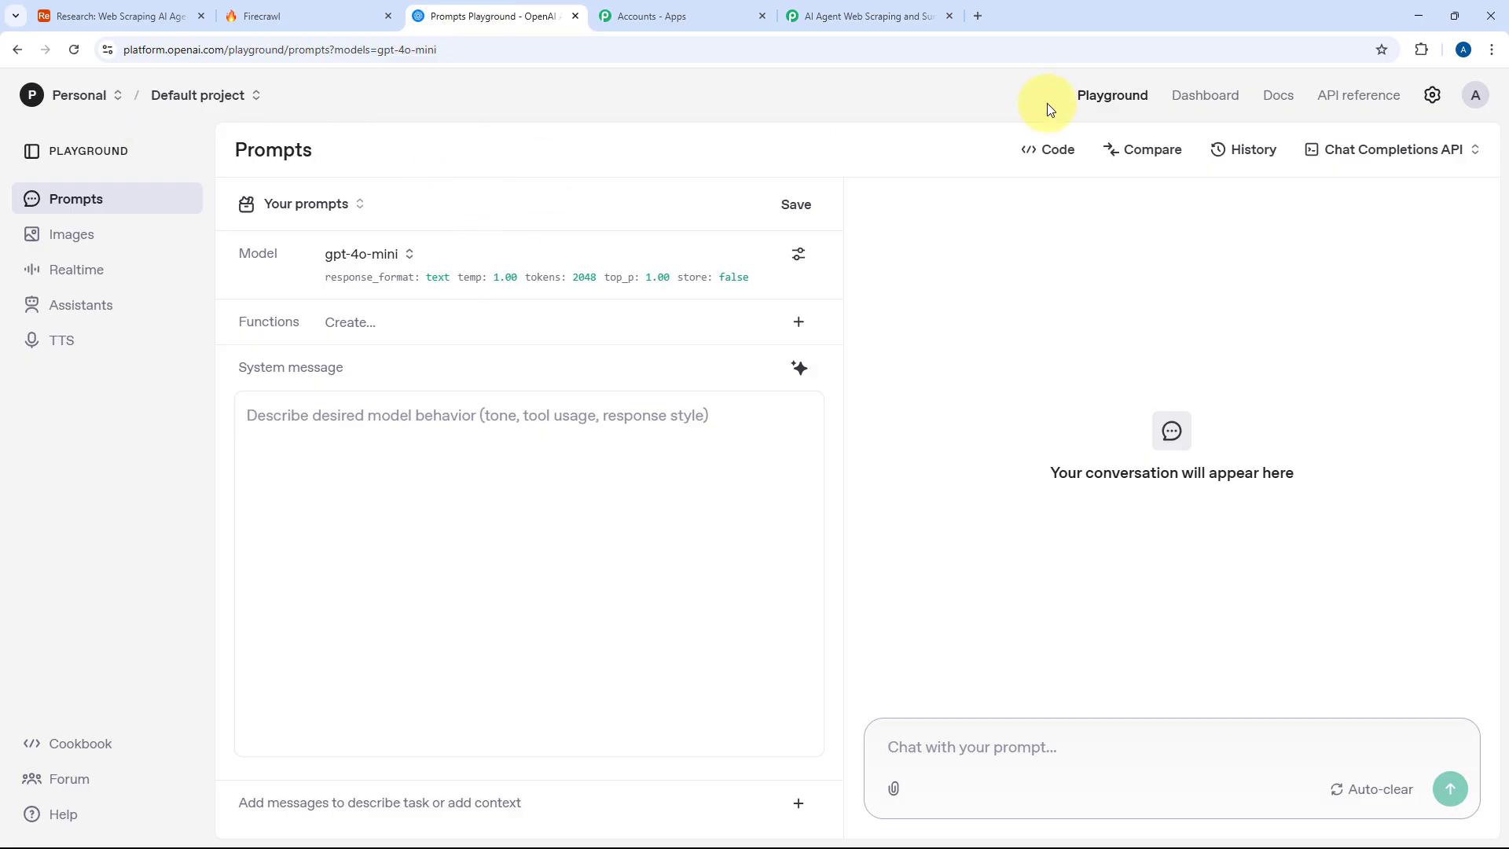
pyautogui.click(1222, 96)
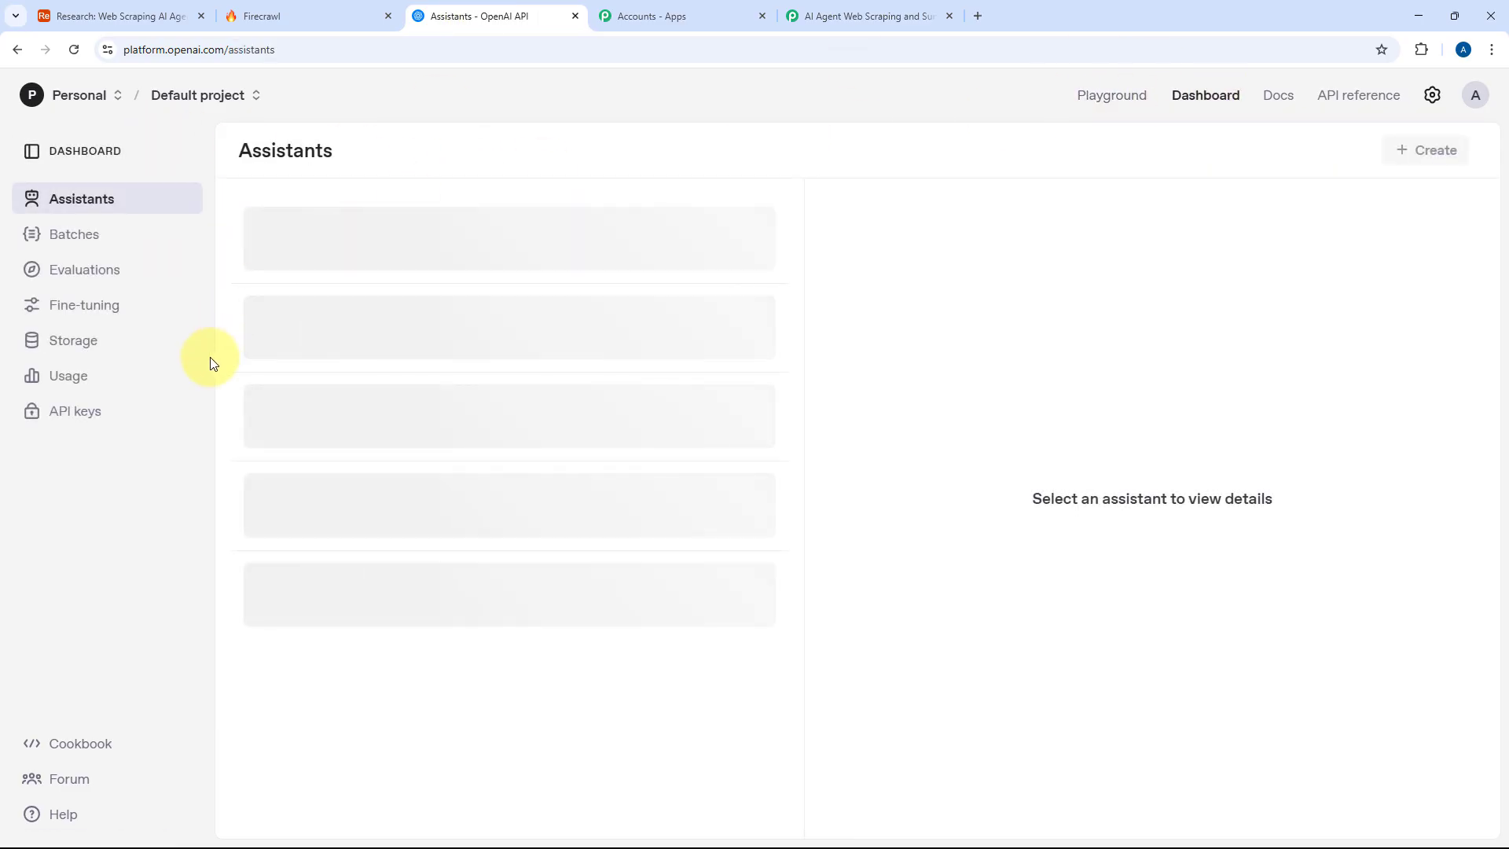
pyautogui.click(133, 421)
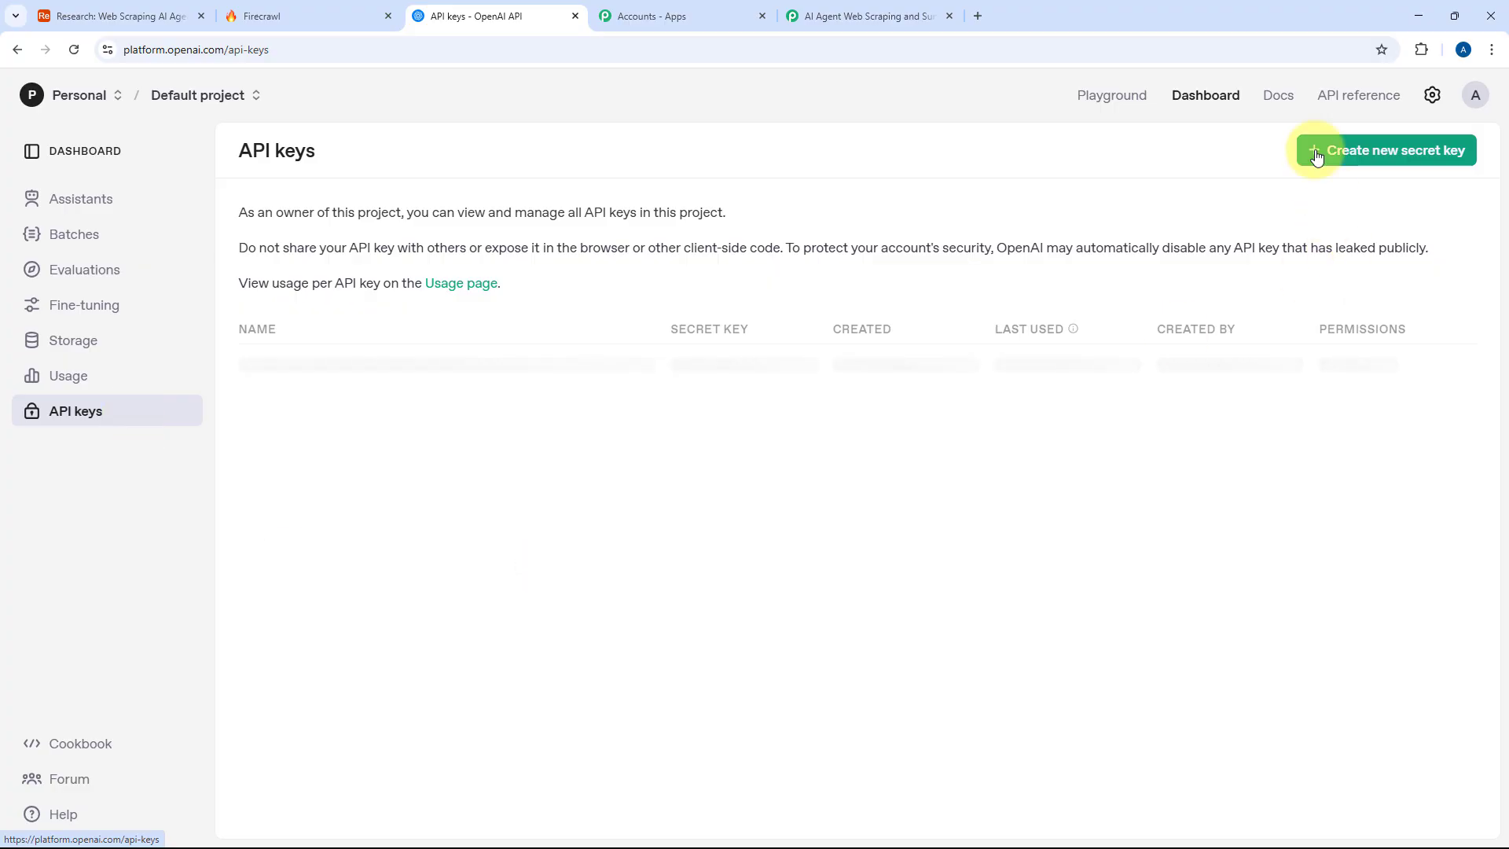
pyautogui.click(1365, 156)
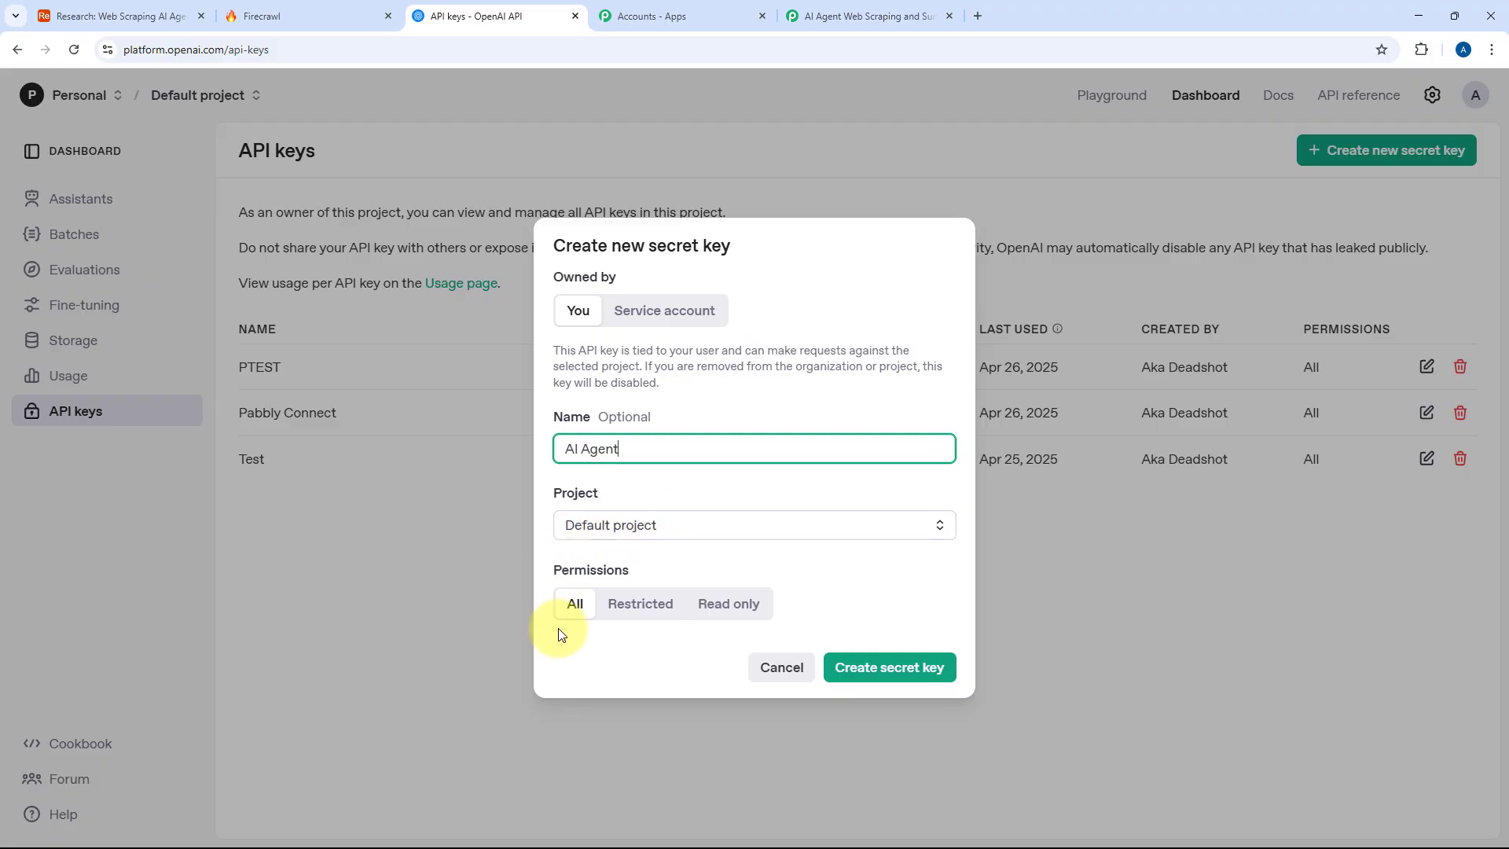
pyautogui.click(867, 668)
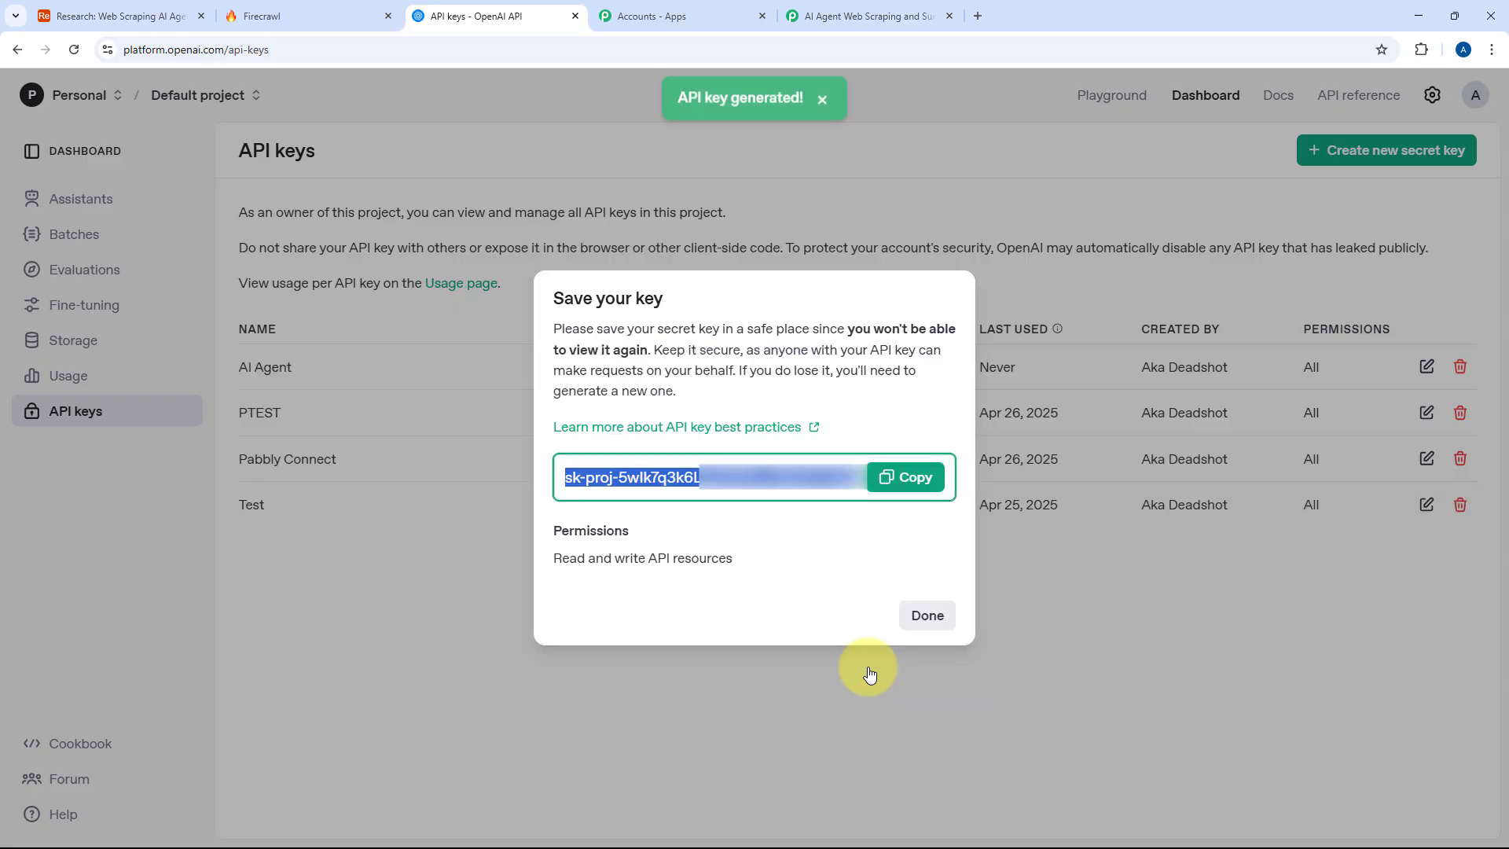
pyautogui.click(923, 477)
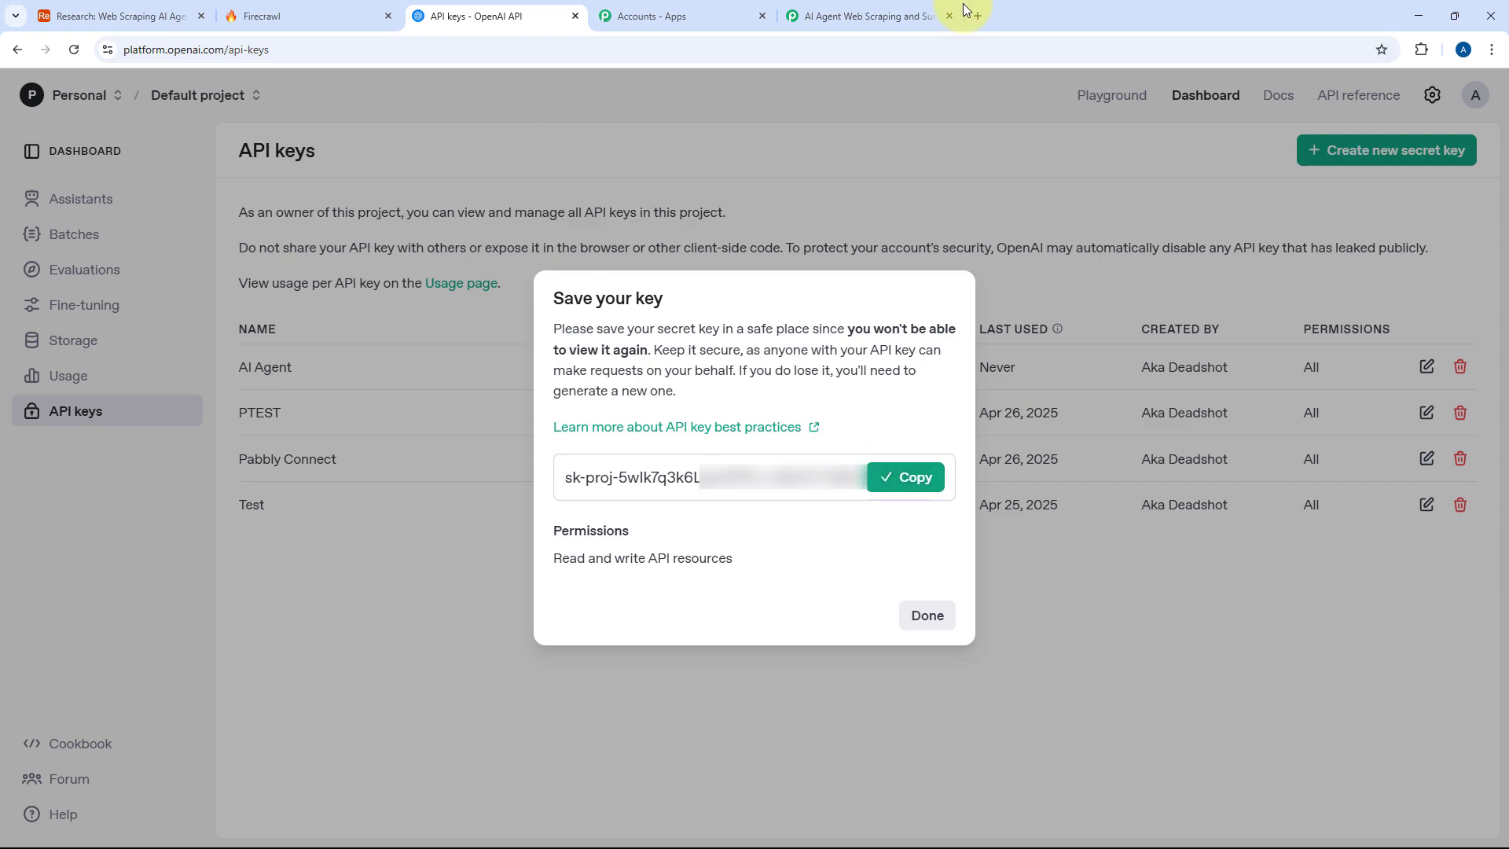
# - Return to the Pabbly Connect workflow, paste the OpenAI API key as the connection token, and save the connection
pyautogui.click(884, 8)
pyautogui.rightClick(764, 520)
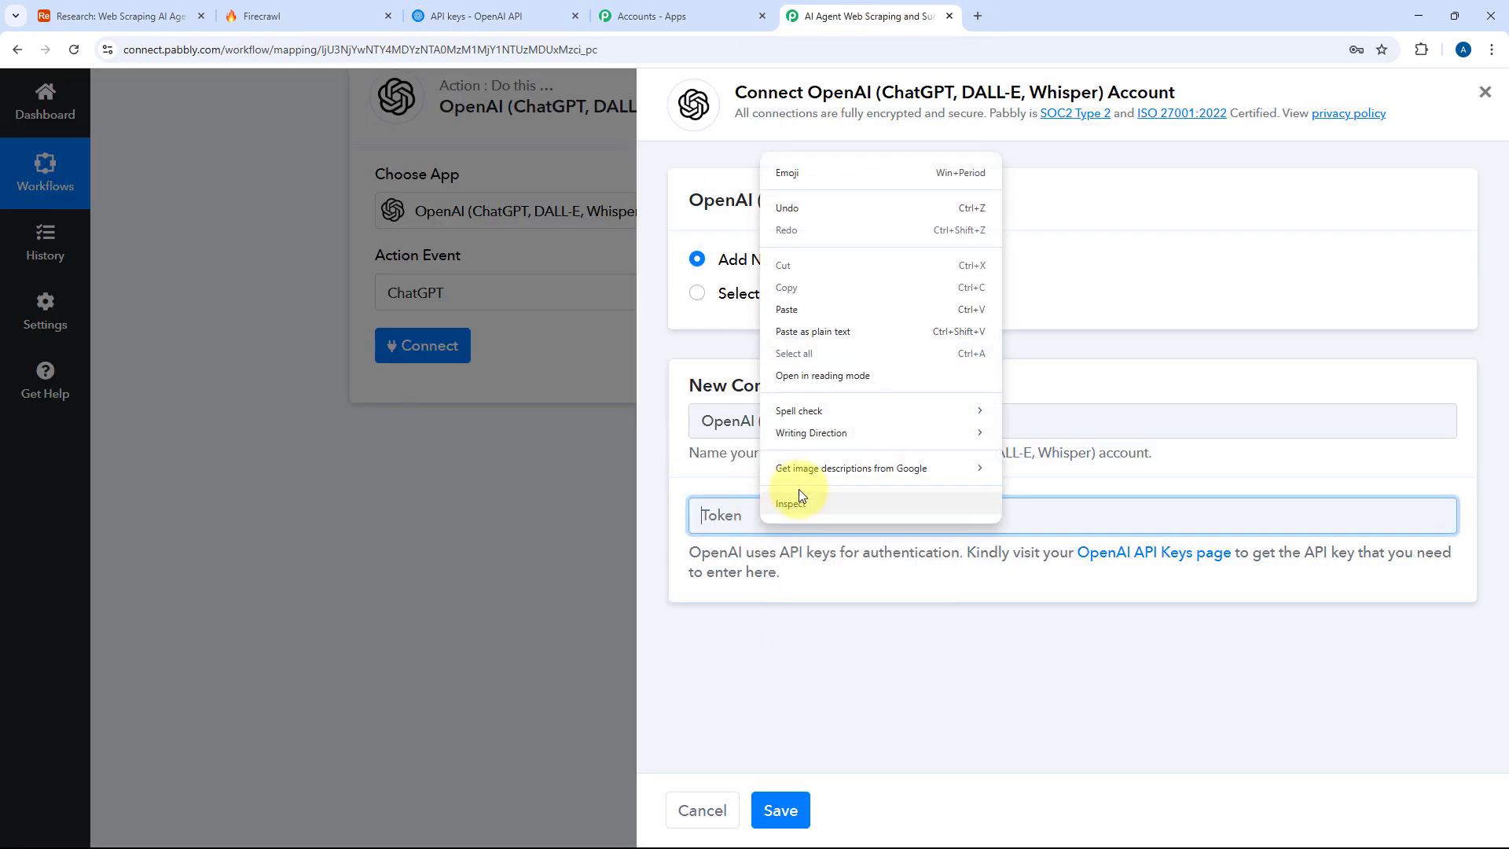
pyautogui.click(810, 330)
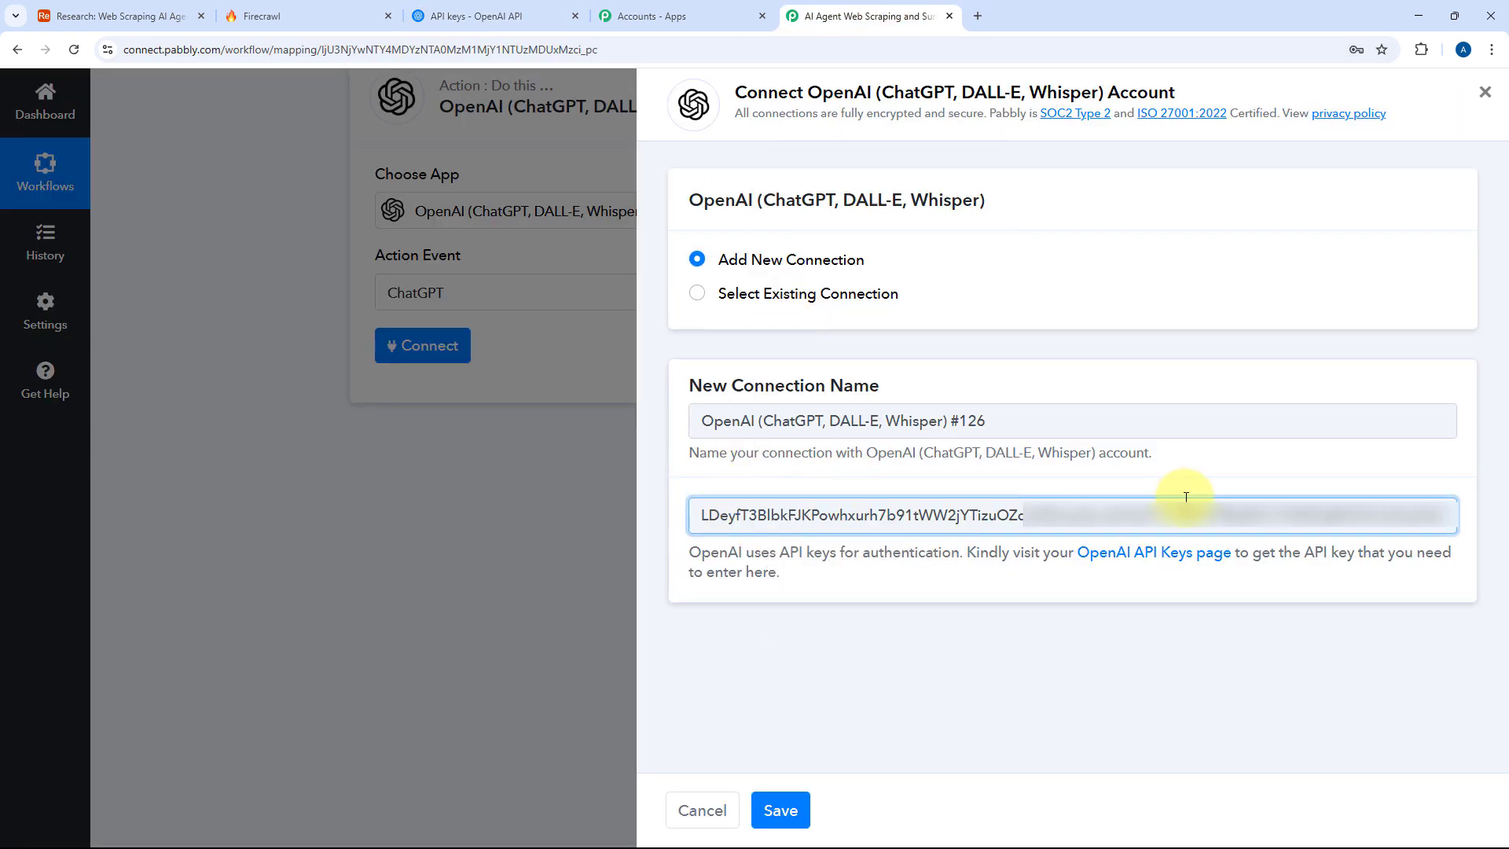
pyautogui.click(780, 810)
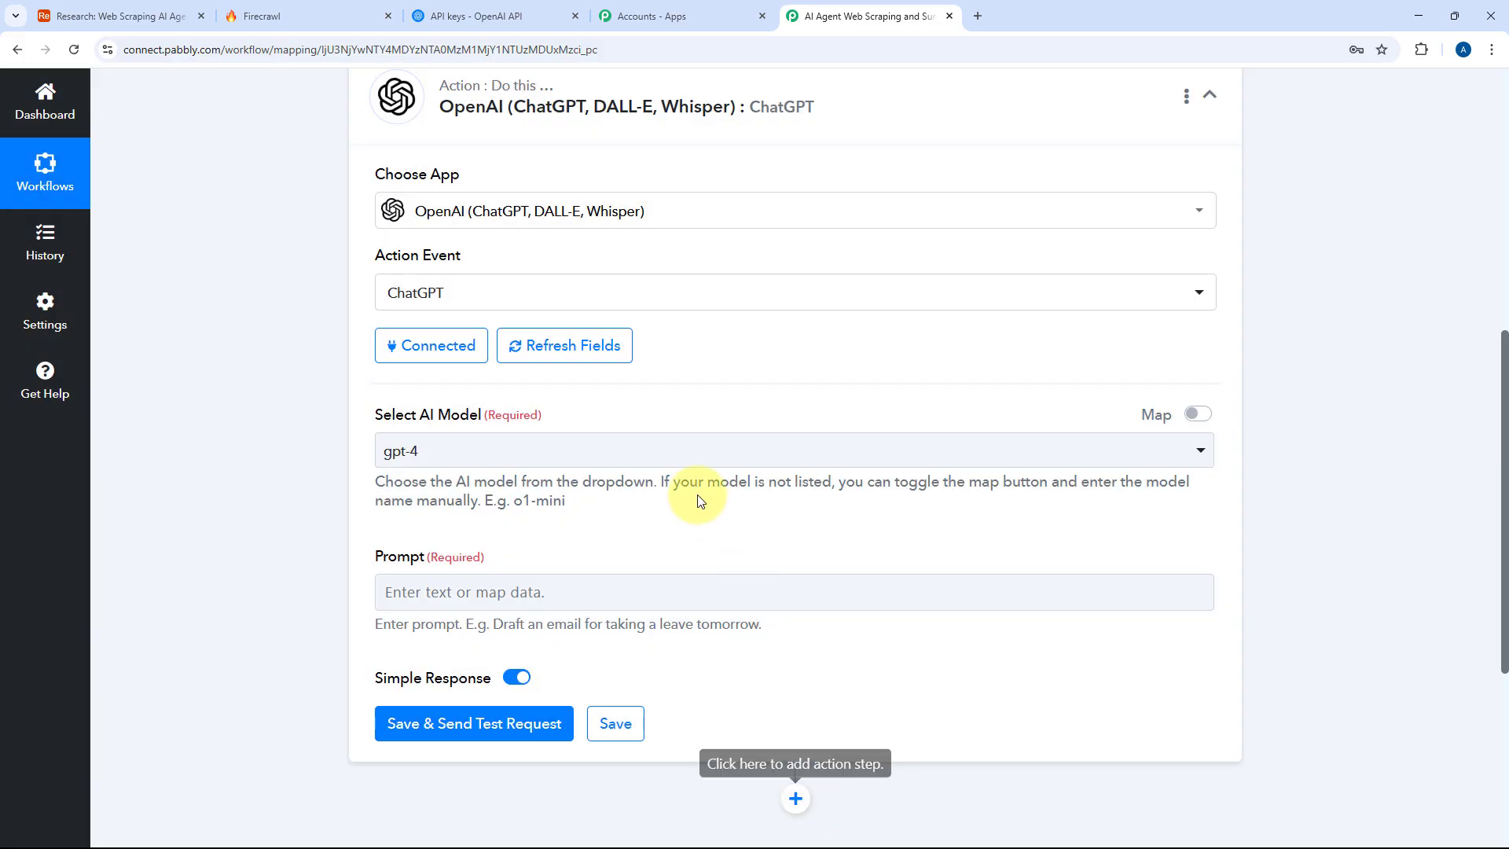
# - Choose gpt-4o-mini as the AI model for the ChatGPT action
pyautogui.scroll(-2, 340, 396)
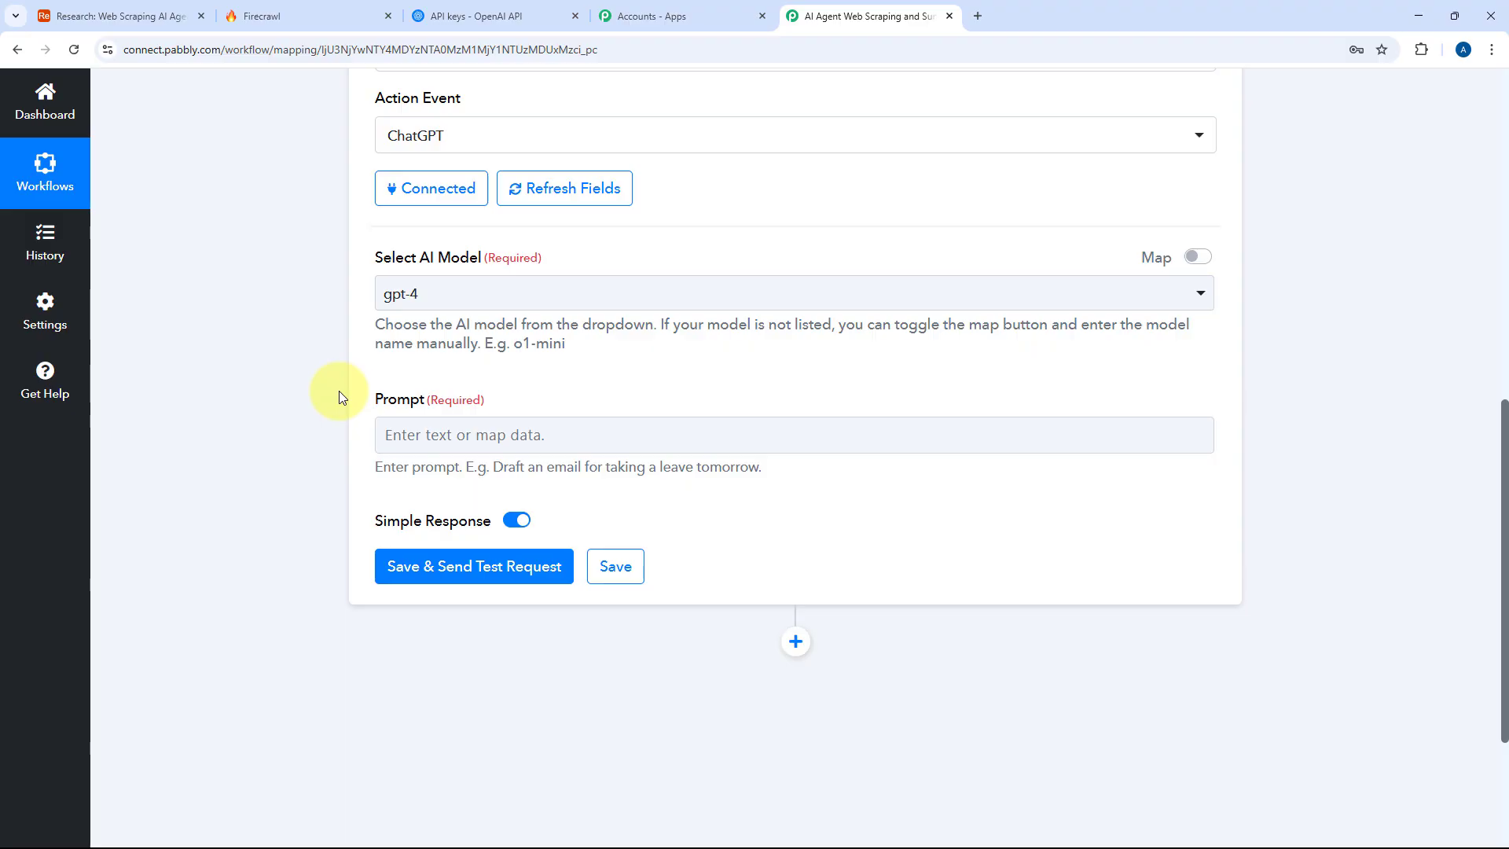
pyautogui.click(515, 291)
pyautogui.scroll(-2, 332, 294)
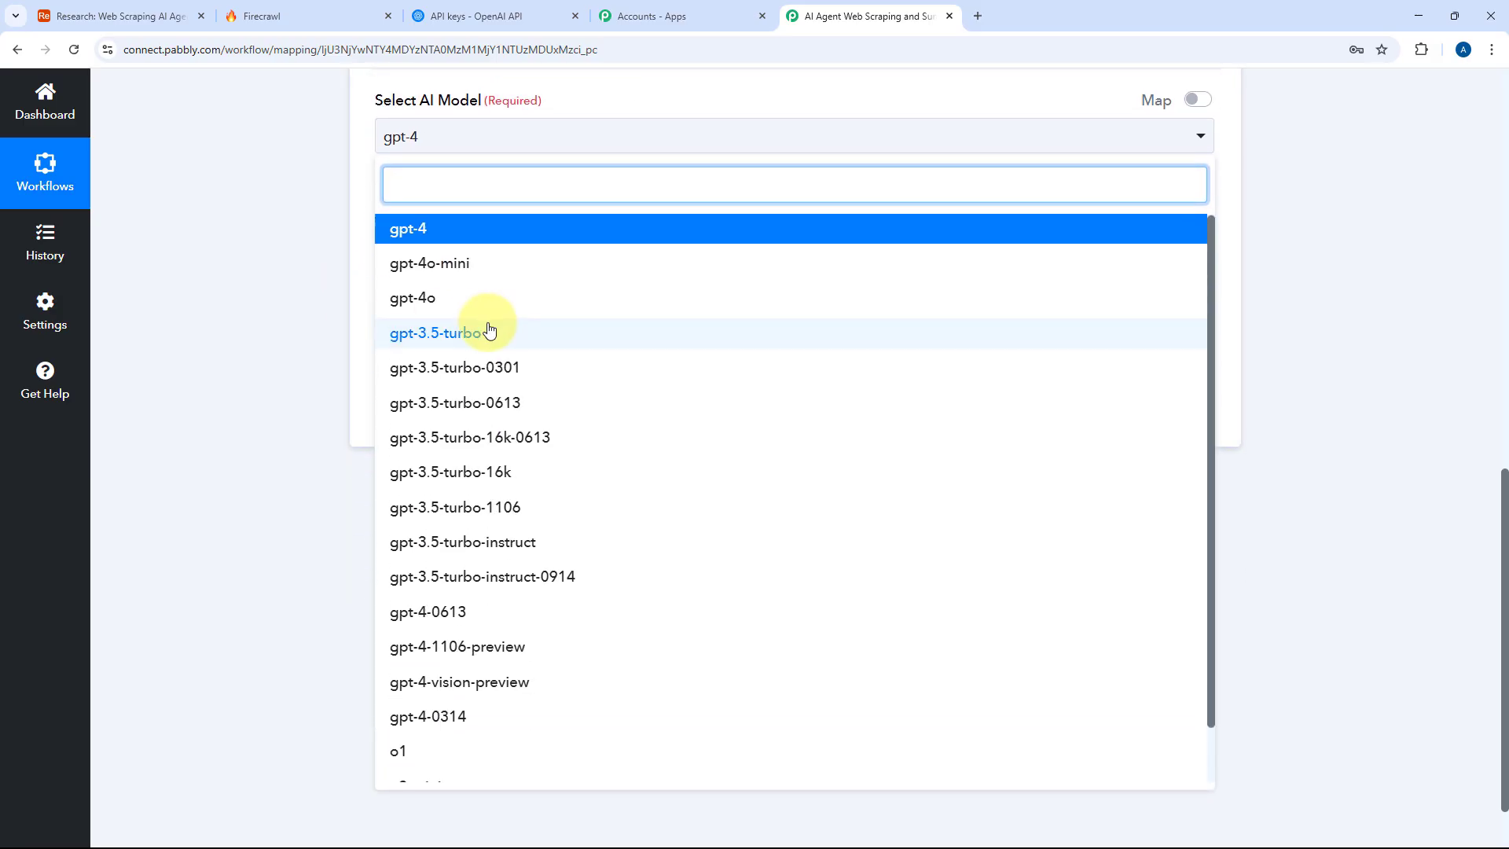
pyautogui.scroll(-1, 488, 327)
pyautogui.scroll(1, 542, 445)
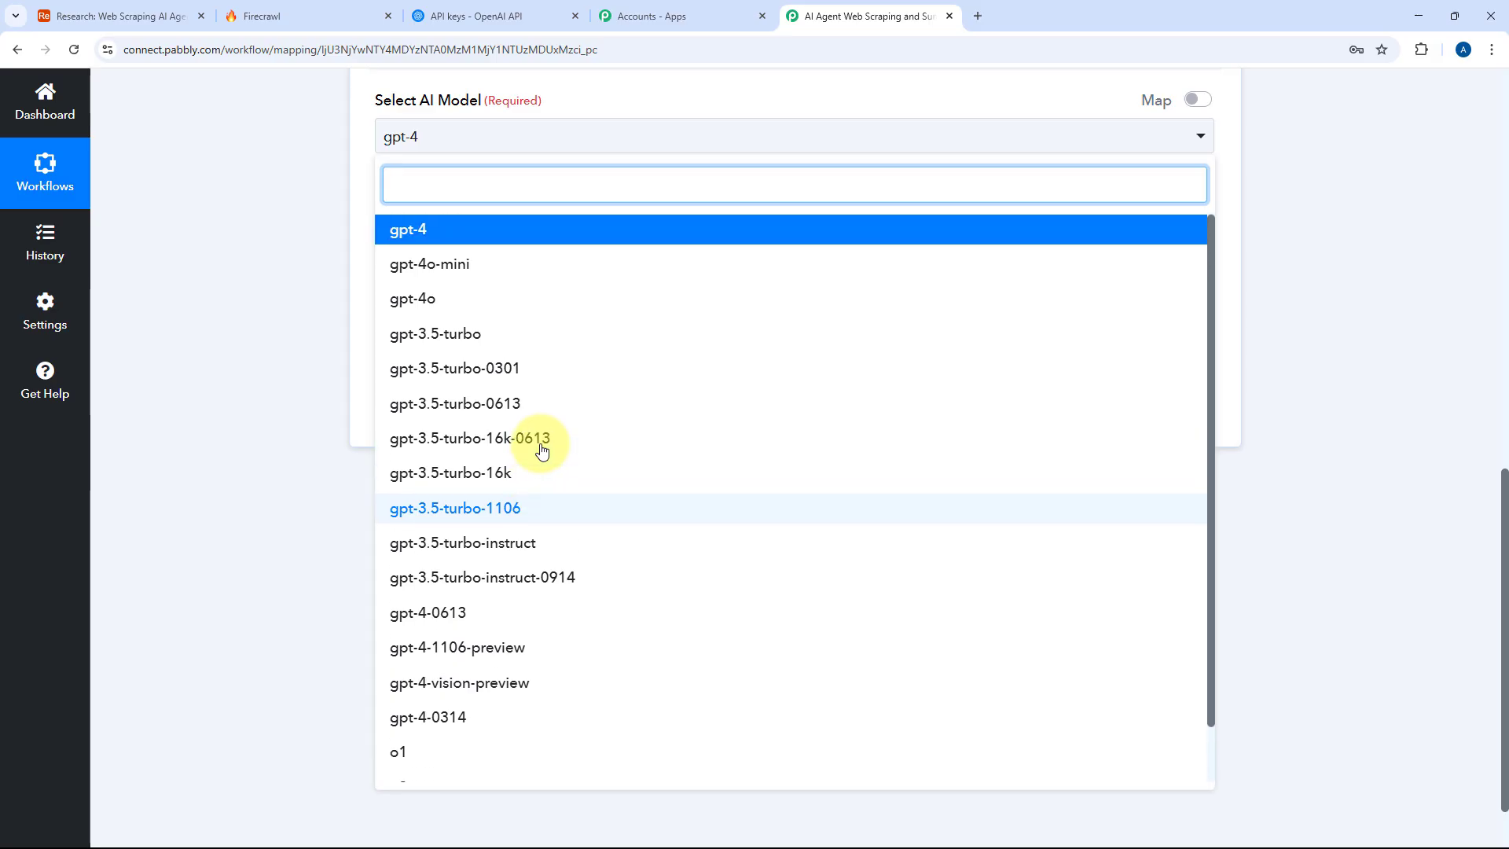
pyautogui.click(478, 285)
pyautogui.scroll(1, 493, 254)
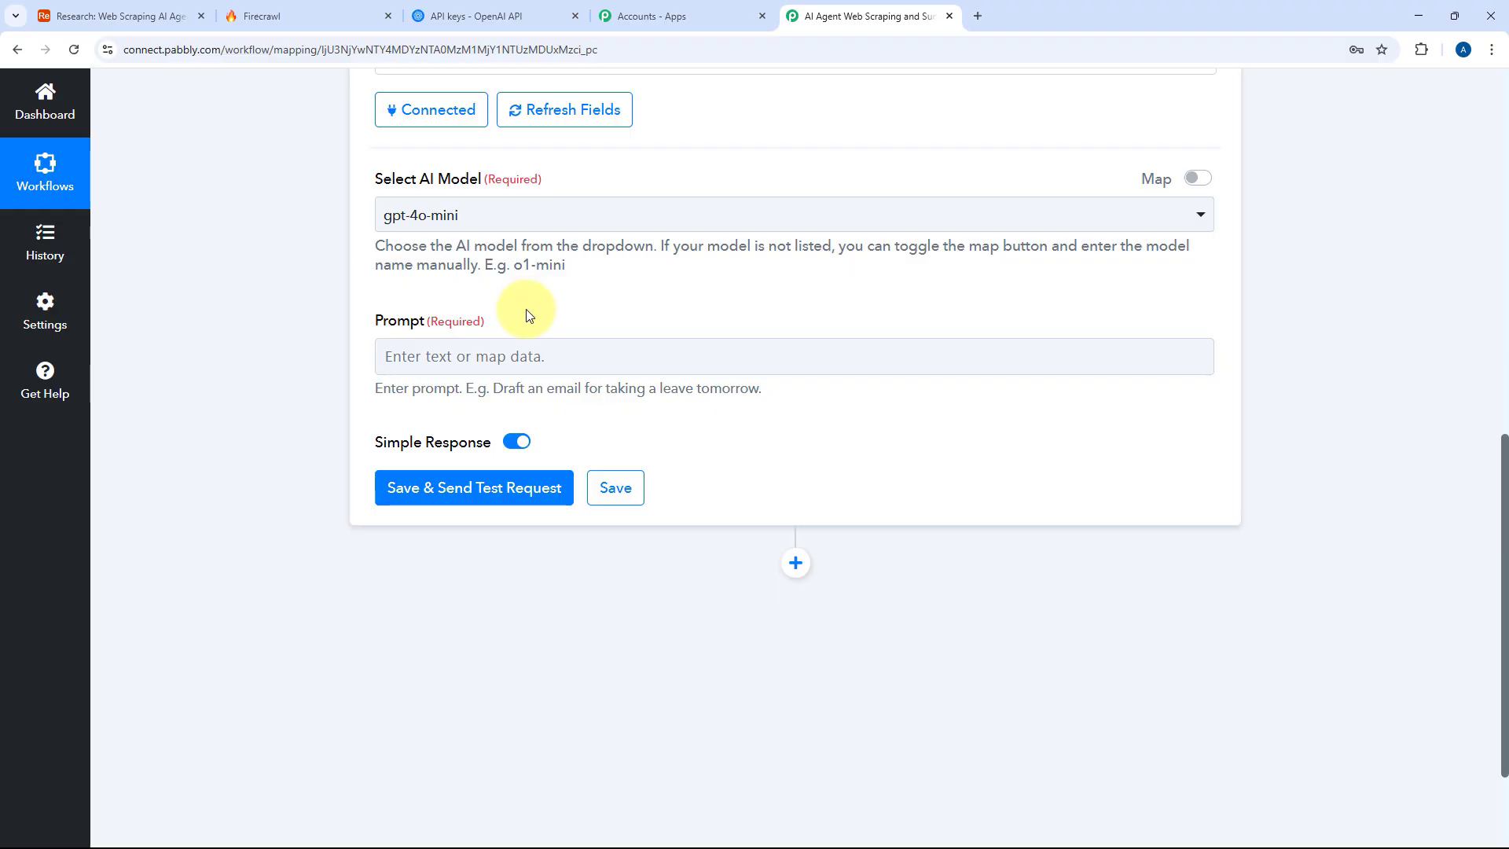
# - Enter a ChatGPT prompt requesting a plain text summary of the Markdown page content without special characters, ending with "Here is the content:"
pyautogui.click(528, 348)
pyautogui.click(528, 356)
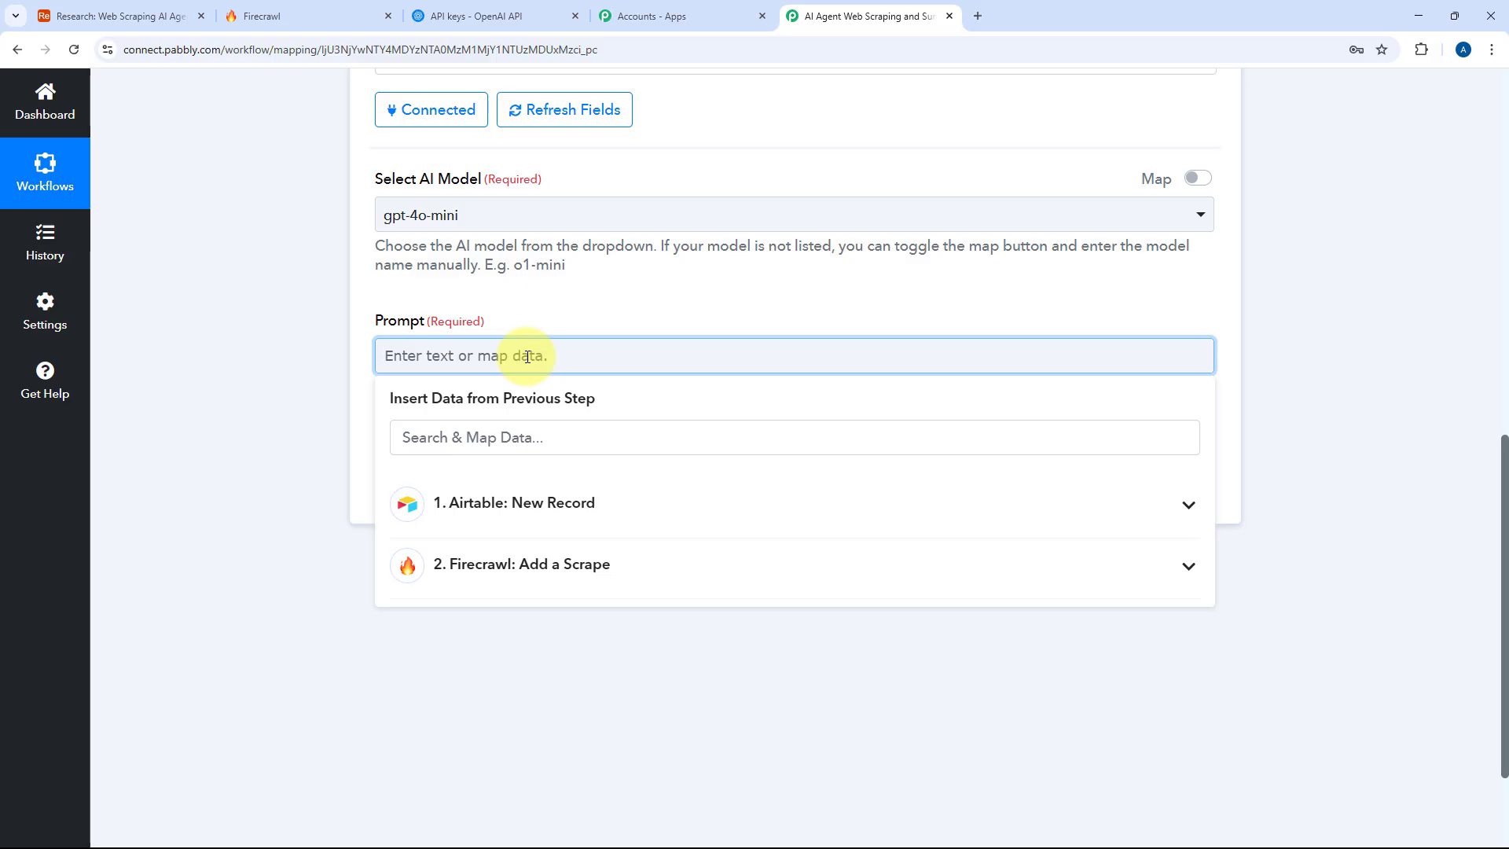
pyautogui.hotkey('ctrl', 'v')
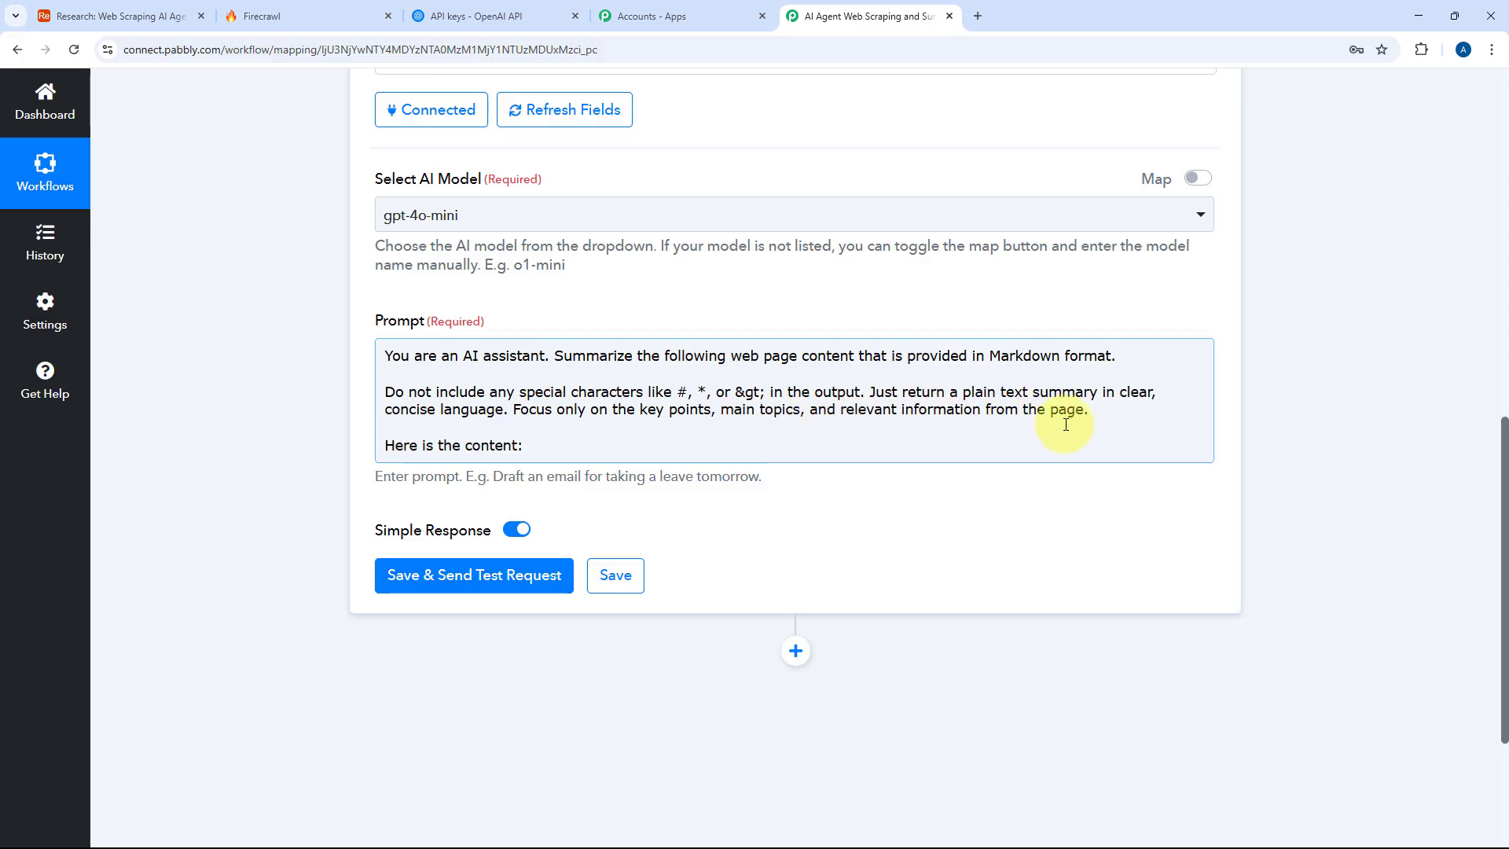
pyautogui.click(570, 445)
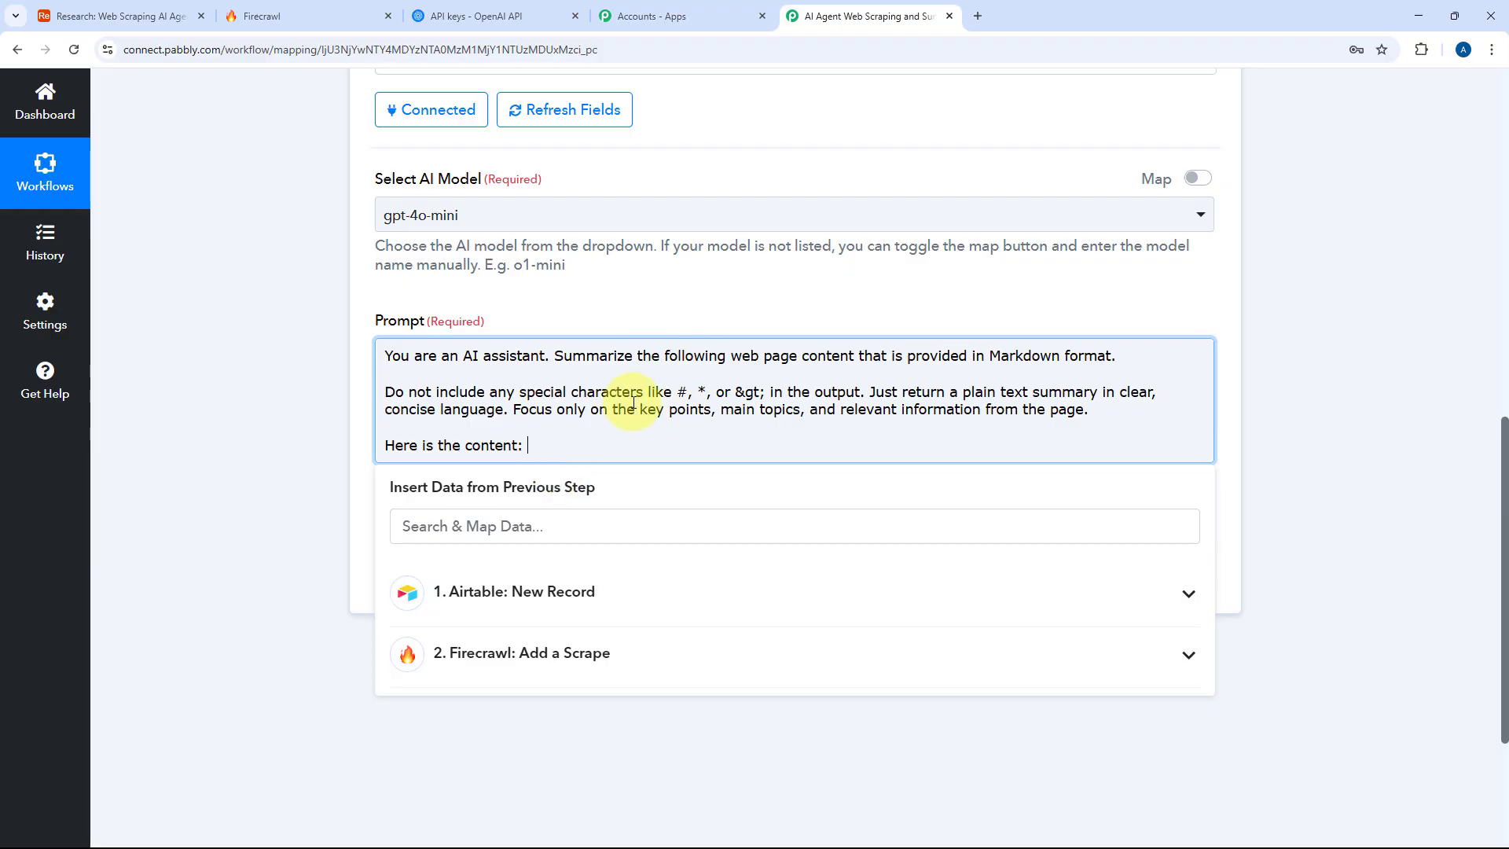
# - Reopen the Firecrawl step's received response and enlarge the Data Markdown value to review the scraped content
pyautogui.scroll(2, 833, 291)
pyautogui.scroll(5, 814, 295)
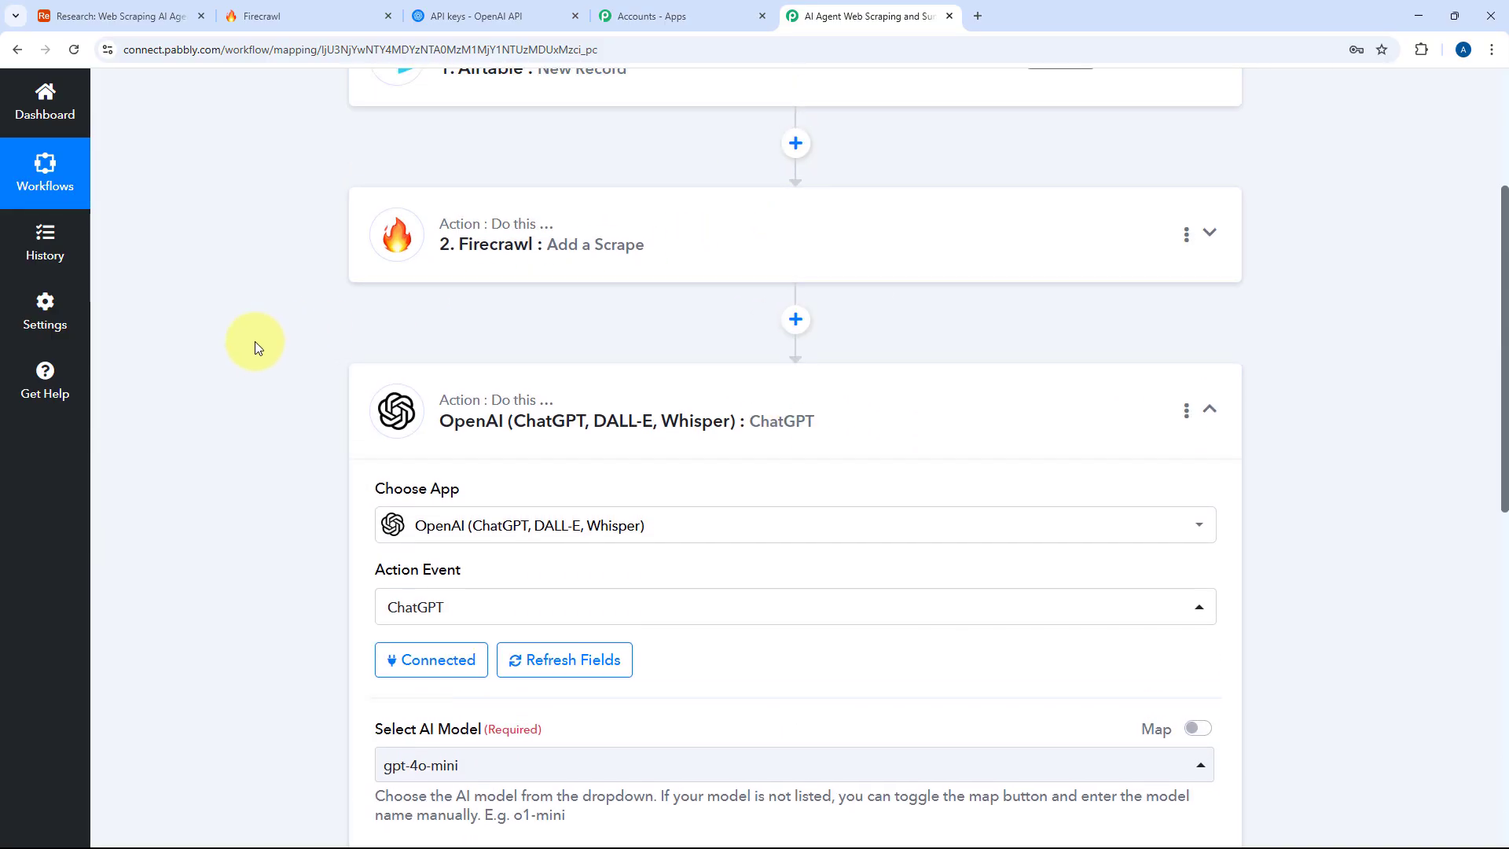
pyautogui.click(870, 236)
pyautogui.scroll(1, 224, 382)
pyautogui.scroll(-10, 266, 386)
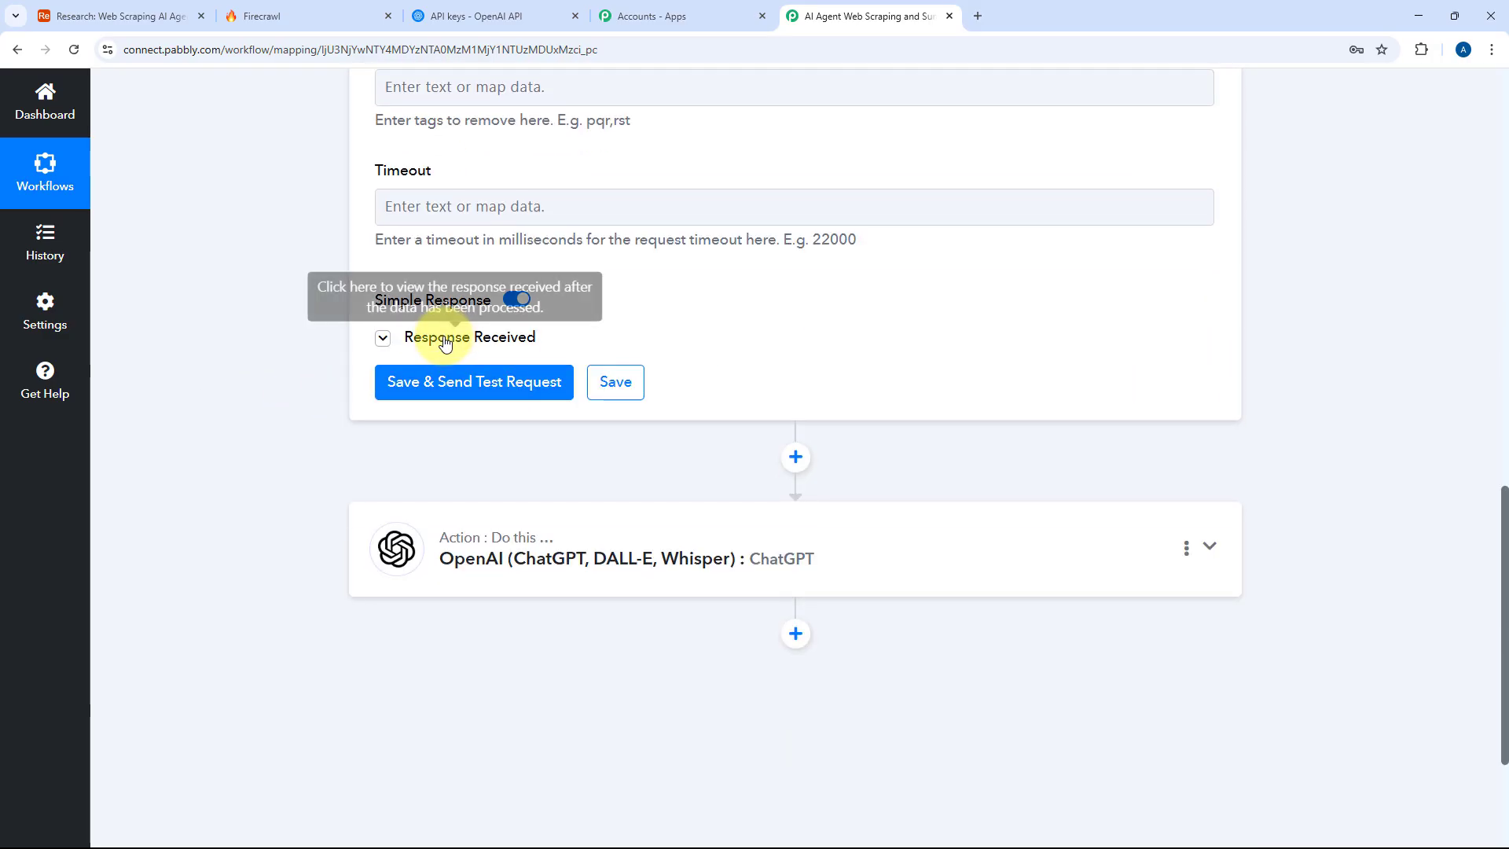
pyautogui.click(445, 344)
pyautogui.scroll(-3, 323, 349)
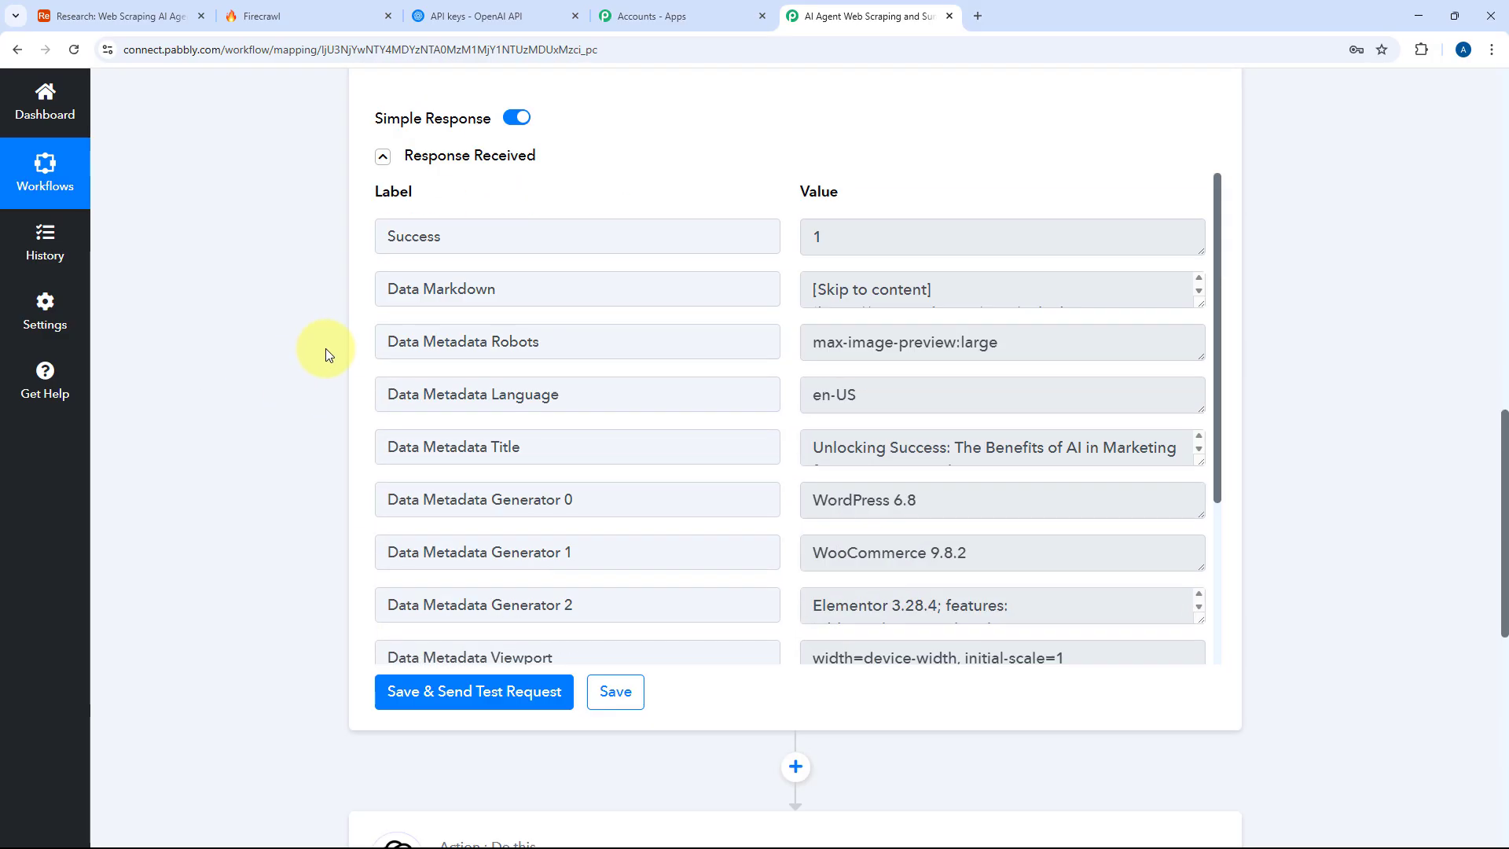
pyautogui.moveTo(1210, 250); pyautogui.dragTo(1203, 411)
pyautogui.click(1027, 305)
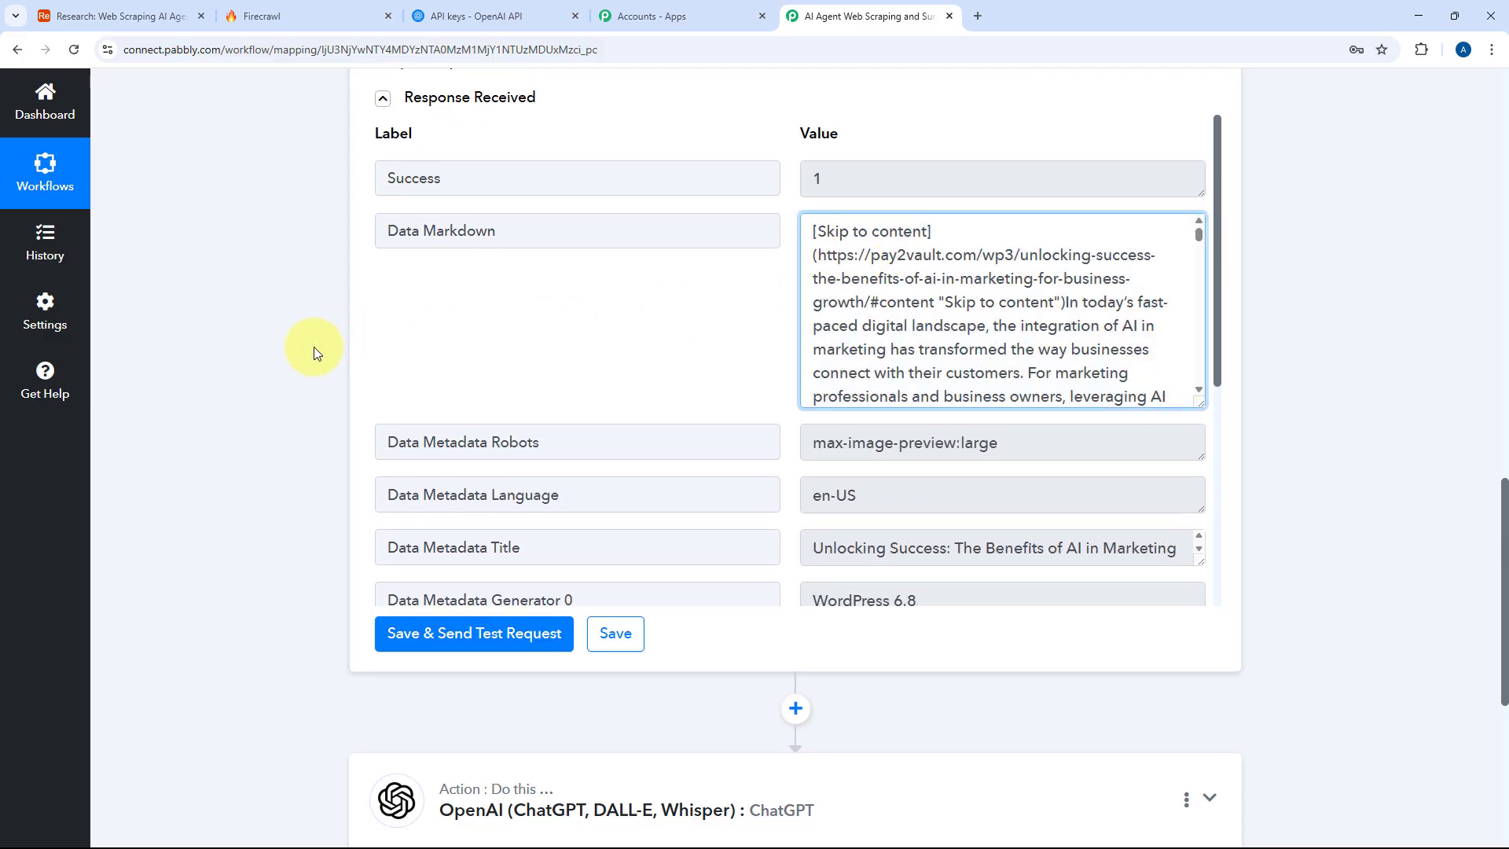
pyautogui.scroll(-5, 642, 423)
# - Map Firecrawl's Data Markdown value into the ChatGPT prompt after "Here is the content:"
pyautogui.click(641, 423)
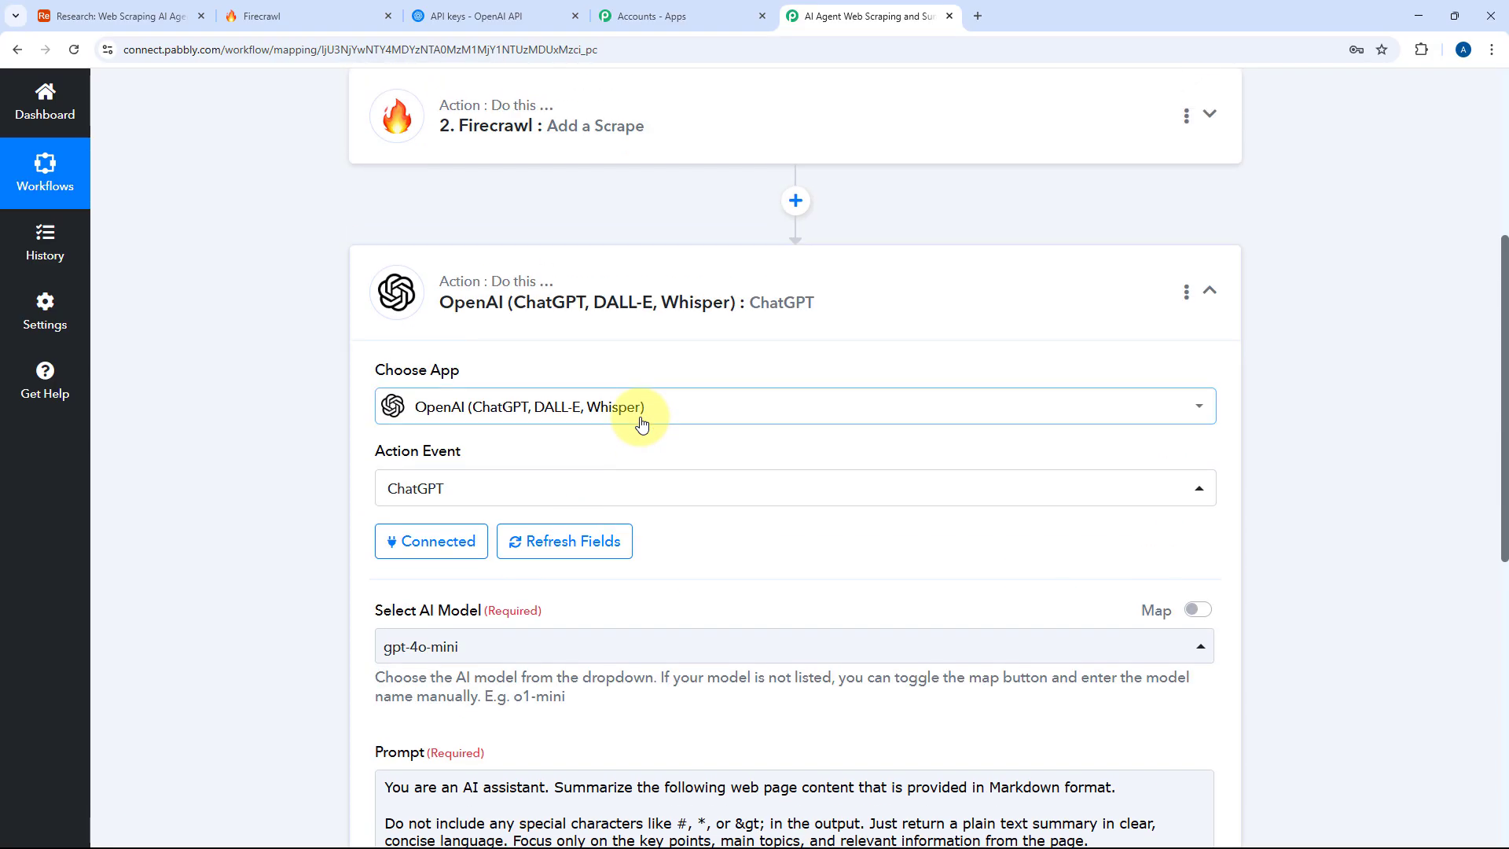
pyautogui.scroll(-5, 642, 423)
pyautogui.scroll(-1, 642, 423)
pyautogui.click(573, 395)
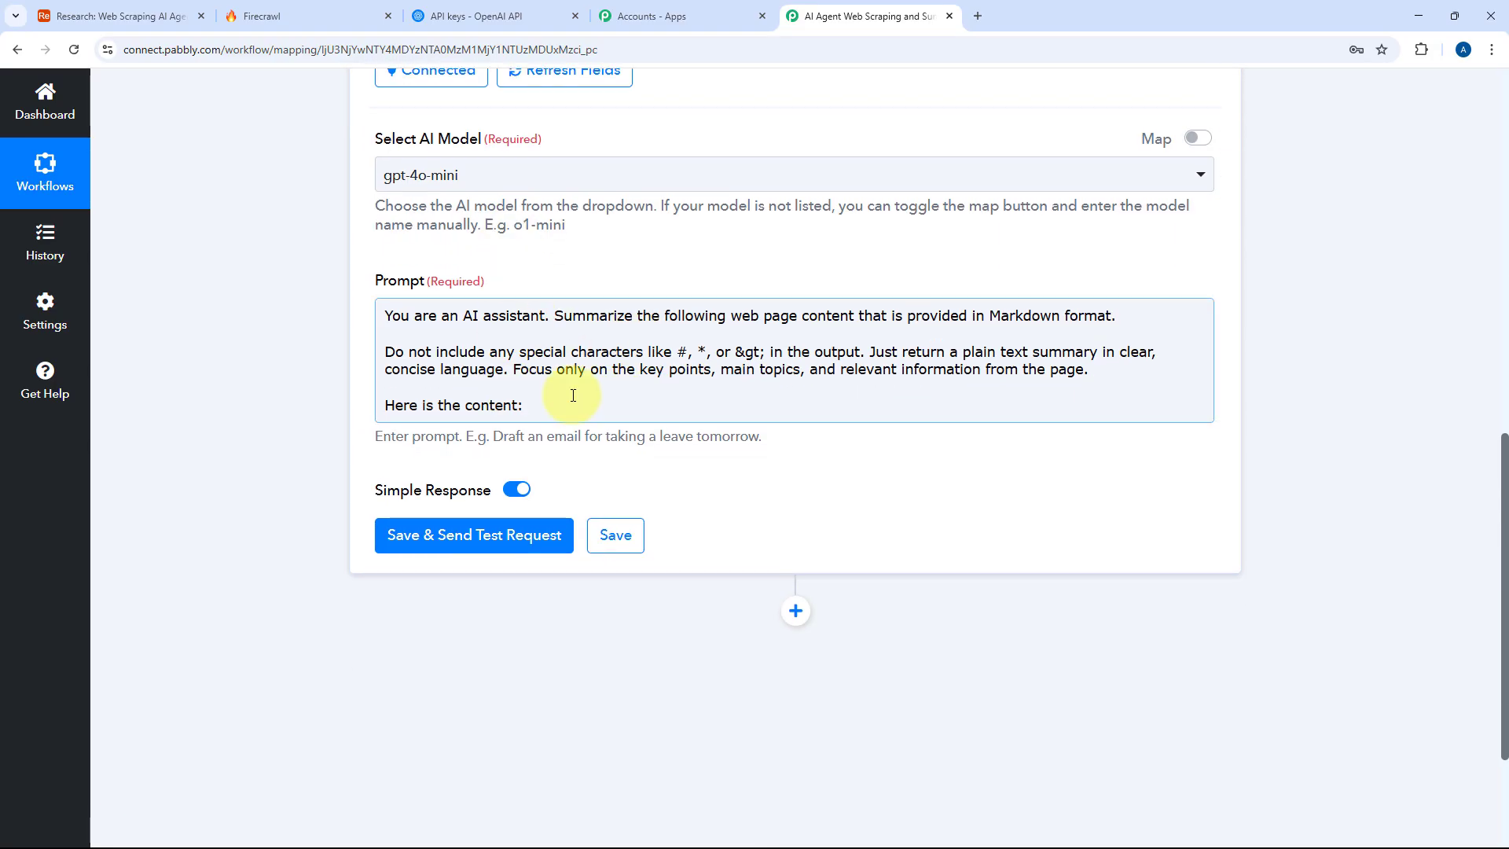
pyautogui.click(585, 406)
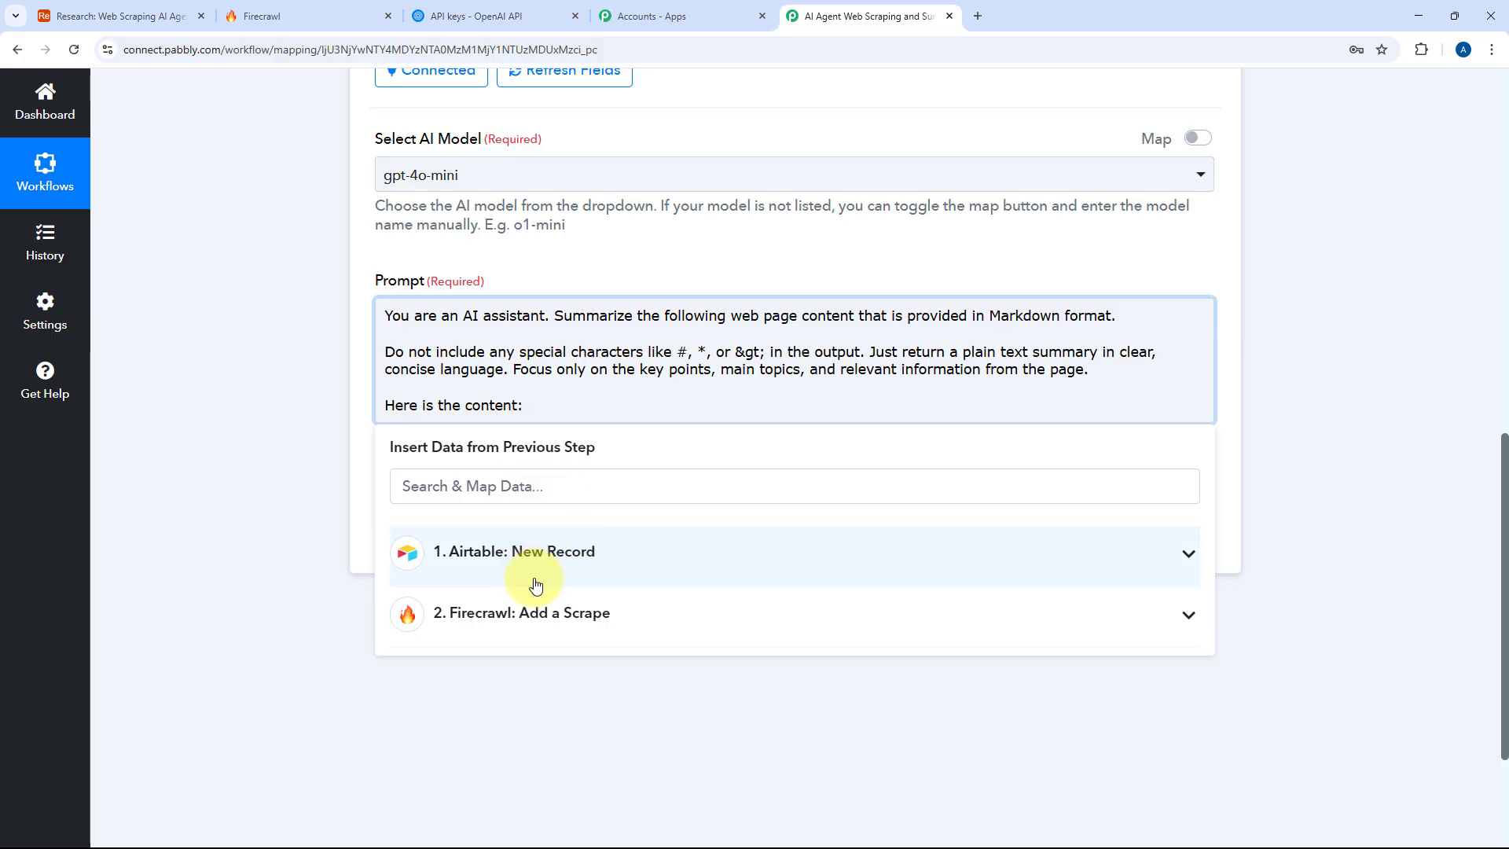
pyautogui.click(637, 612)
pyautogui.scroll(-2, 606, 629)
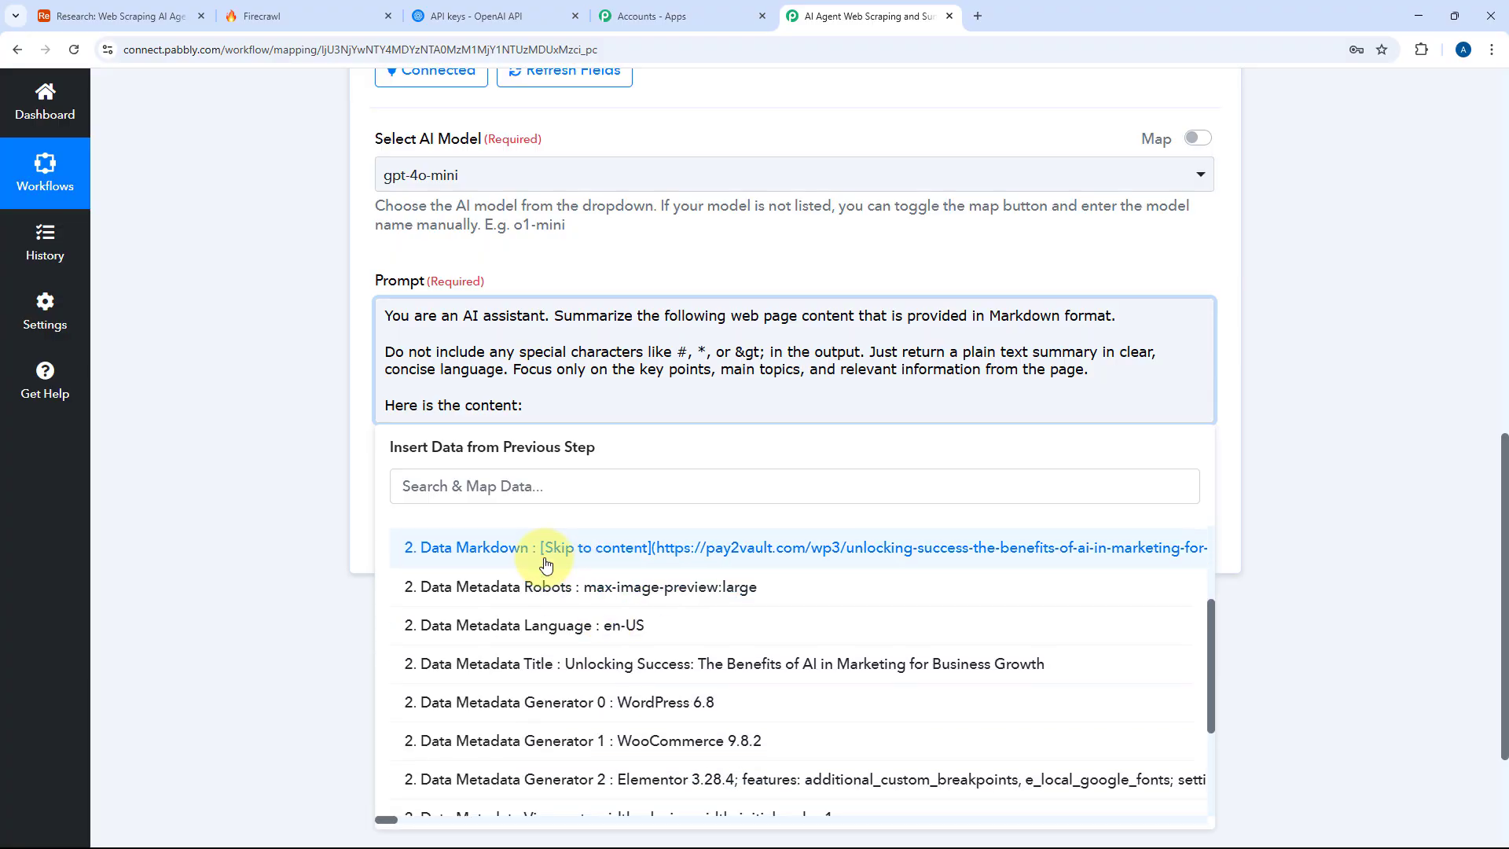
pyautogui.click(546, 565)
pyautogui.scroll(10, 611, 435)
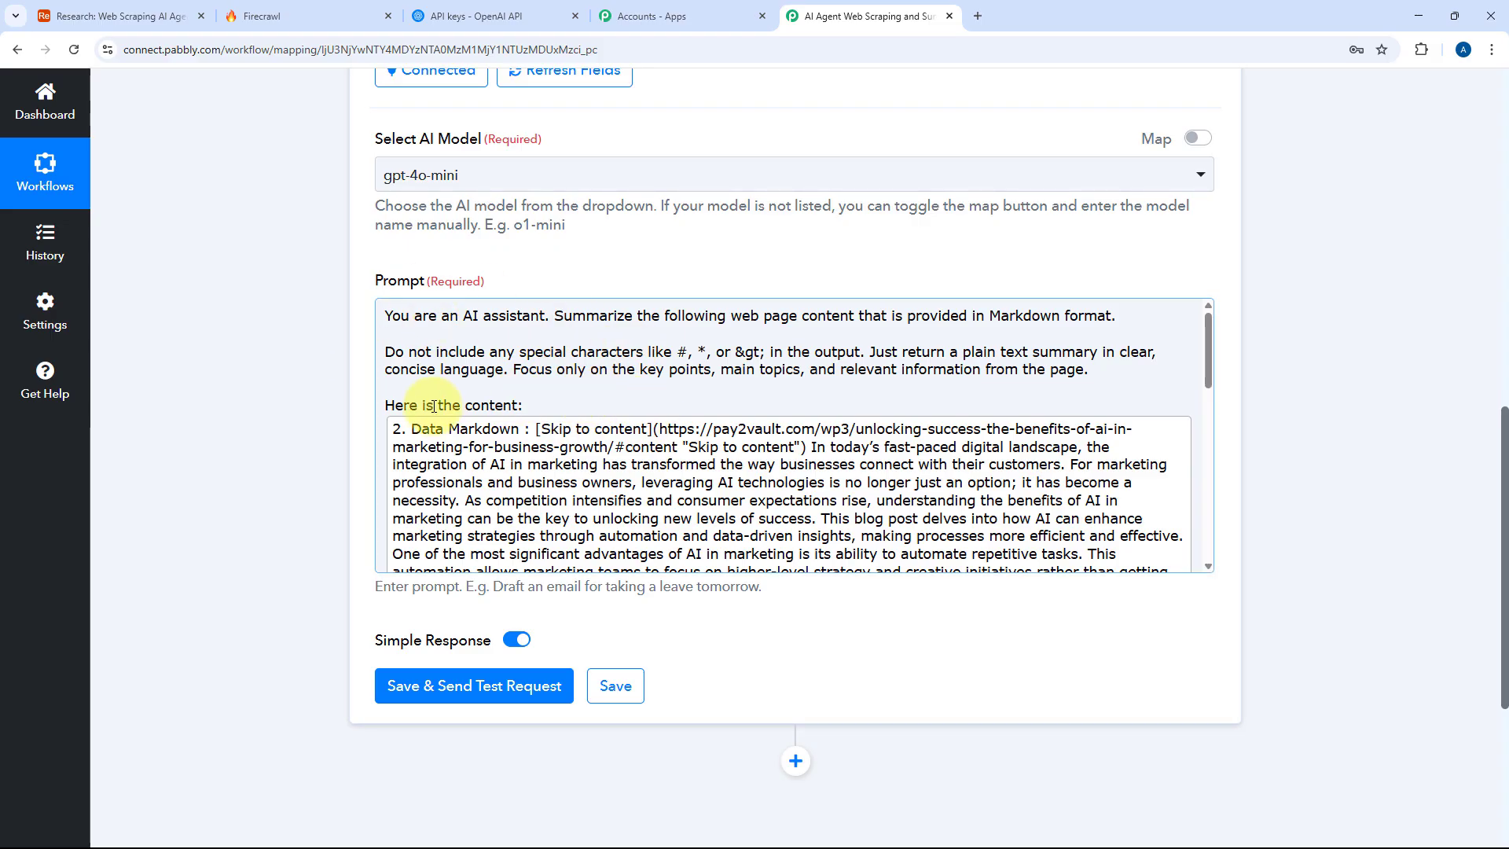
# - Save the ChatGPT action and send a test request
pyautogui.scroll(-4, 425, 420)
pyautogui.click(482, 385)
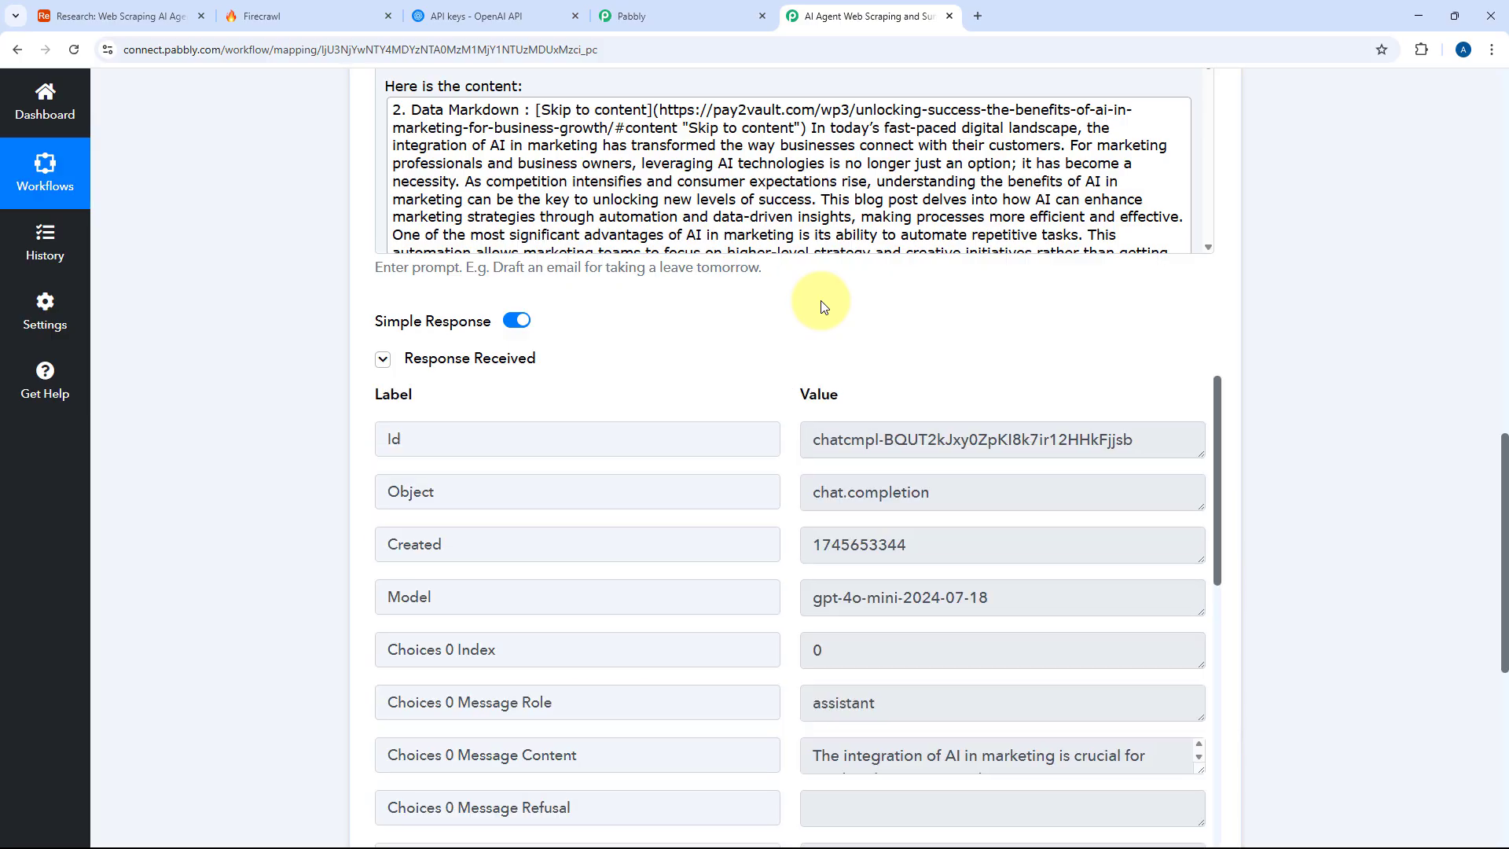
pyautogui.scroll(-2, 823, 306)
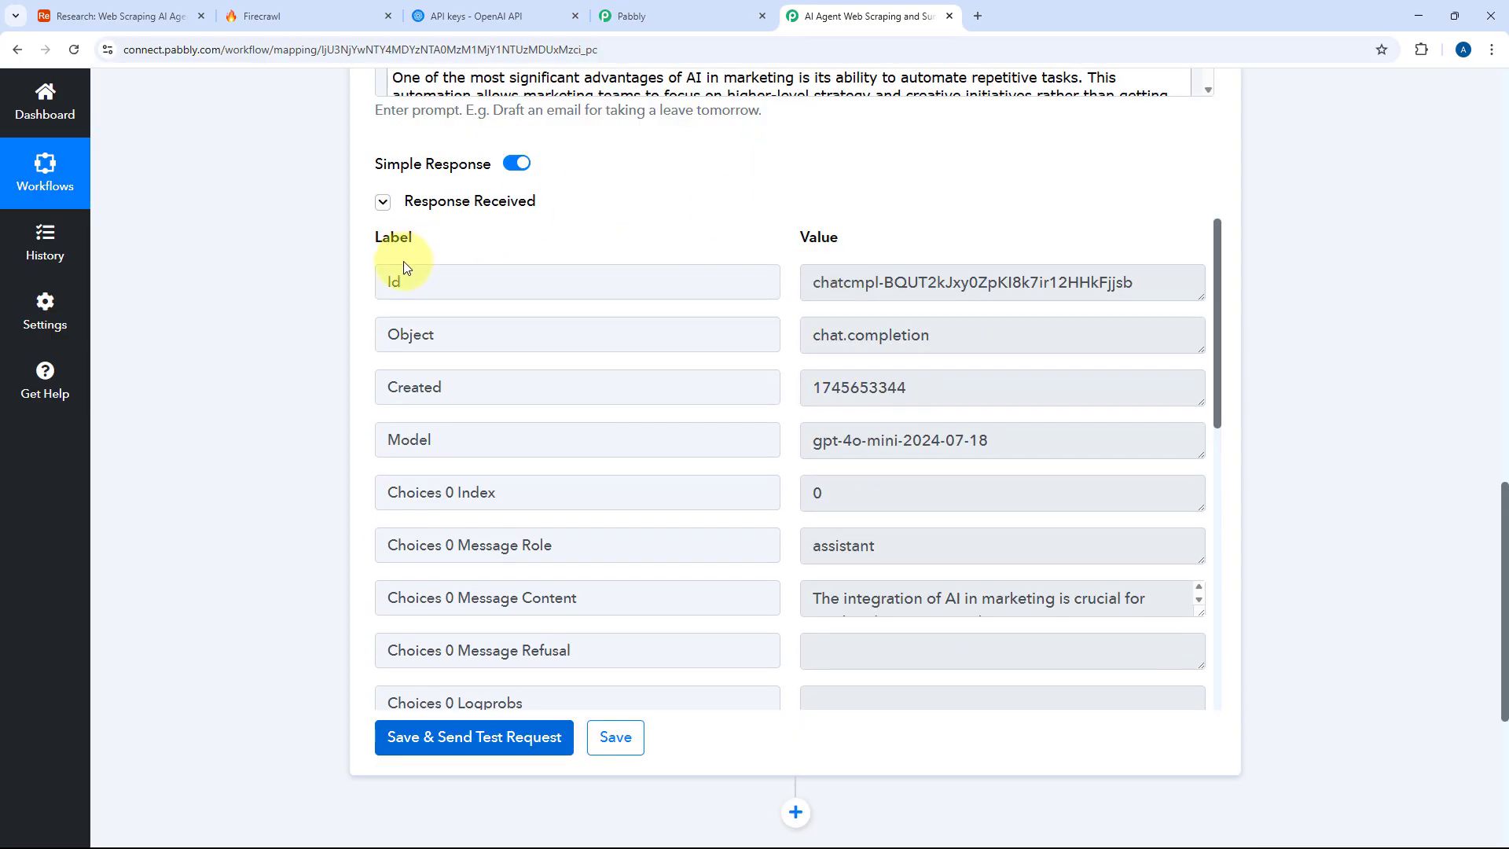
# - Enlarge the Choices 0 Message Content value in the ChatGPT response and read the generated summary
pyautogui.scroll(-3, 678, 323)
pyautogui.moveTo(606, 364); pyautogui.dragTo(452, 363)
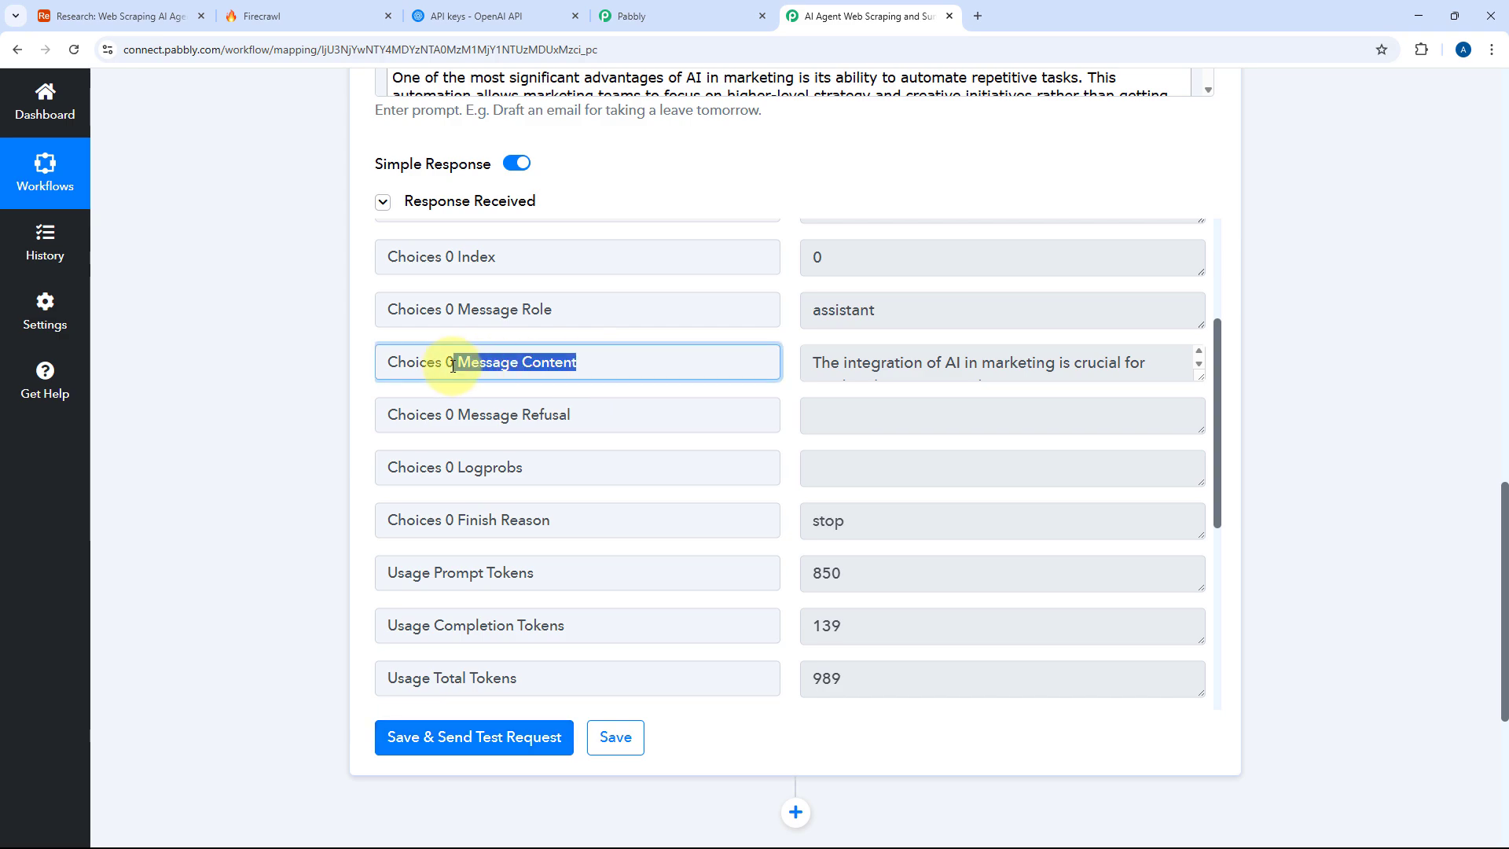
pyautogui.click(903, 363)
pyautogui.click(1199, 363)
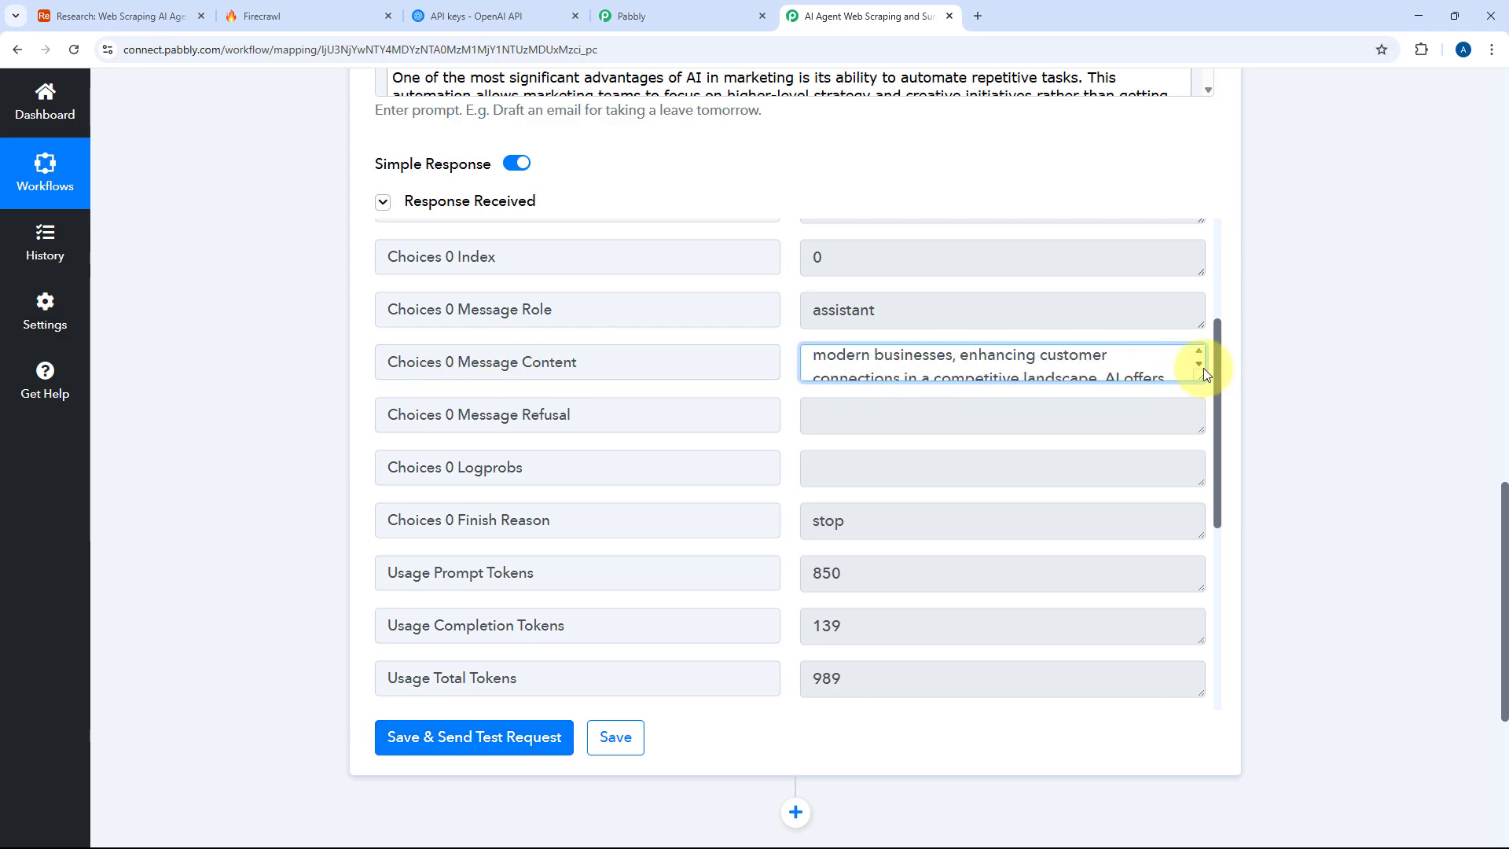
pyautogui.moveTo(1203, 382); pyautogui.dragTo(1186, 784)
pyautogui.scroll(-3, 1046, 529)
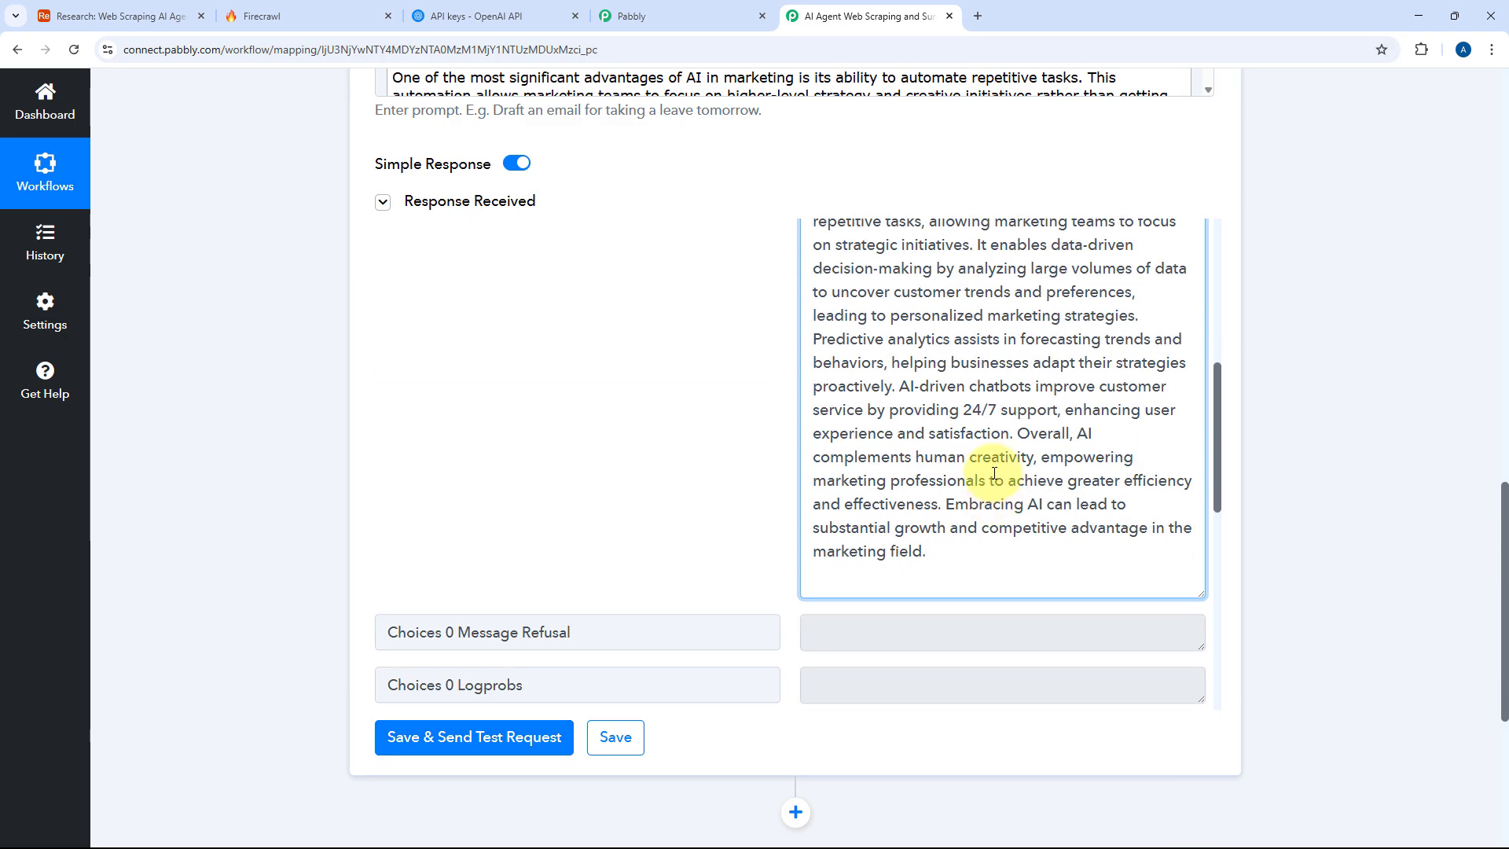
pyautogui.scroll(3, 883, 347)
pyautogui.scroll(-2, 925, 459)
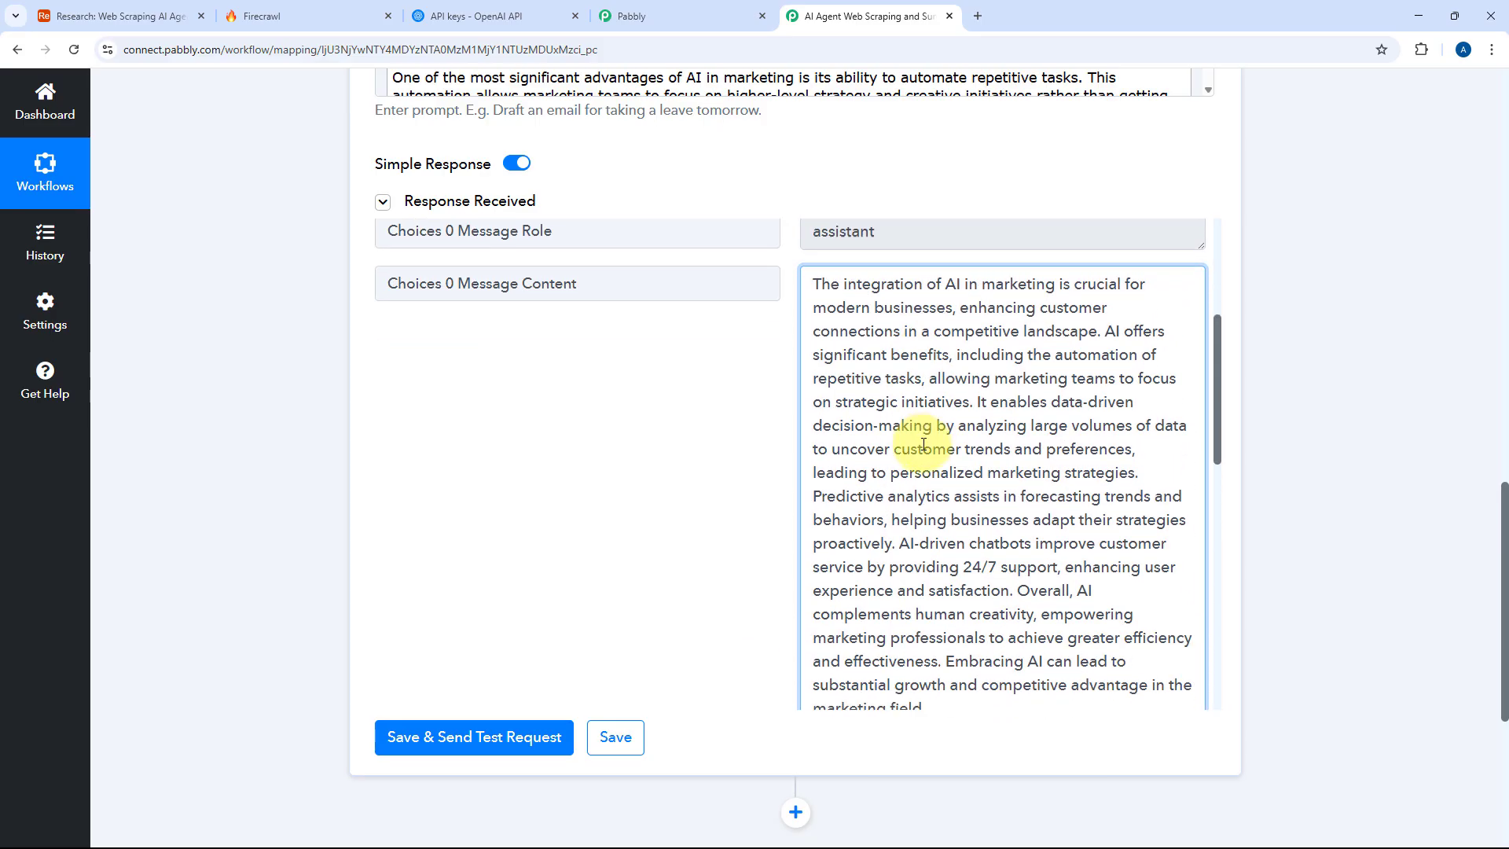
# - Compare the Title and Summary columns of the Airtable table with the ChatGPT summary received in the Pabbly workflow
pyautogui.click(160, 4)
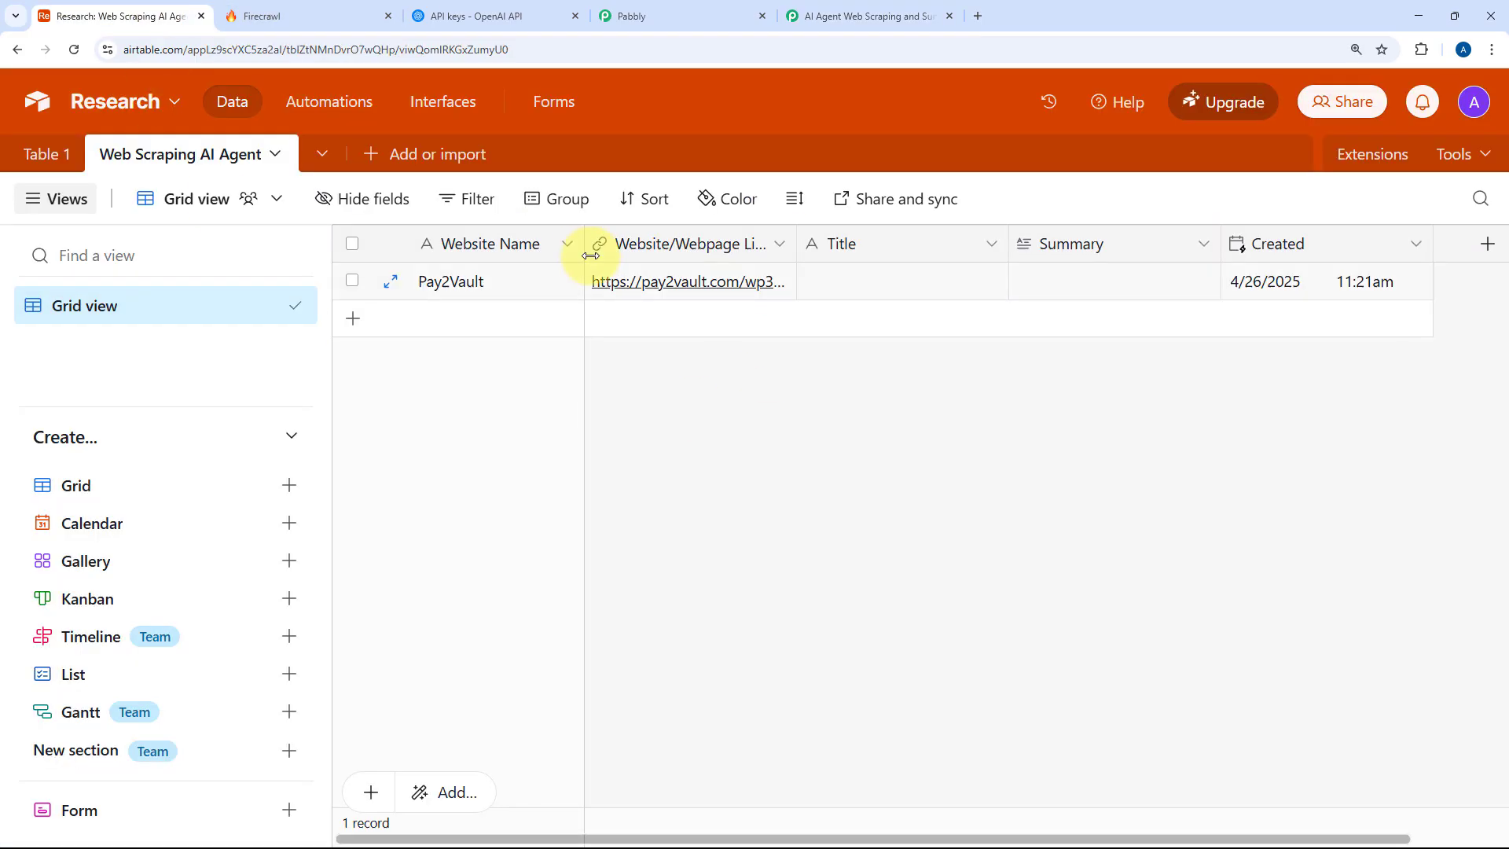
pyautogui.click(285, 7)
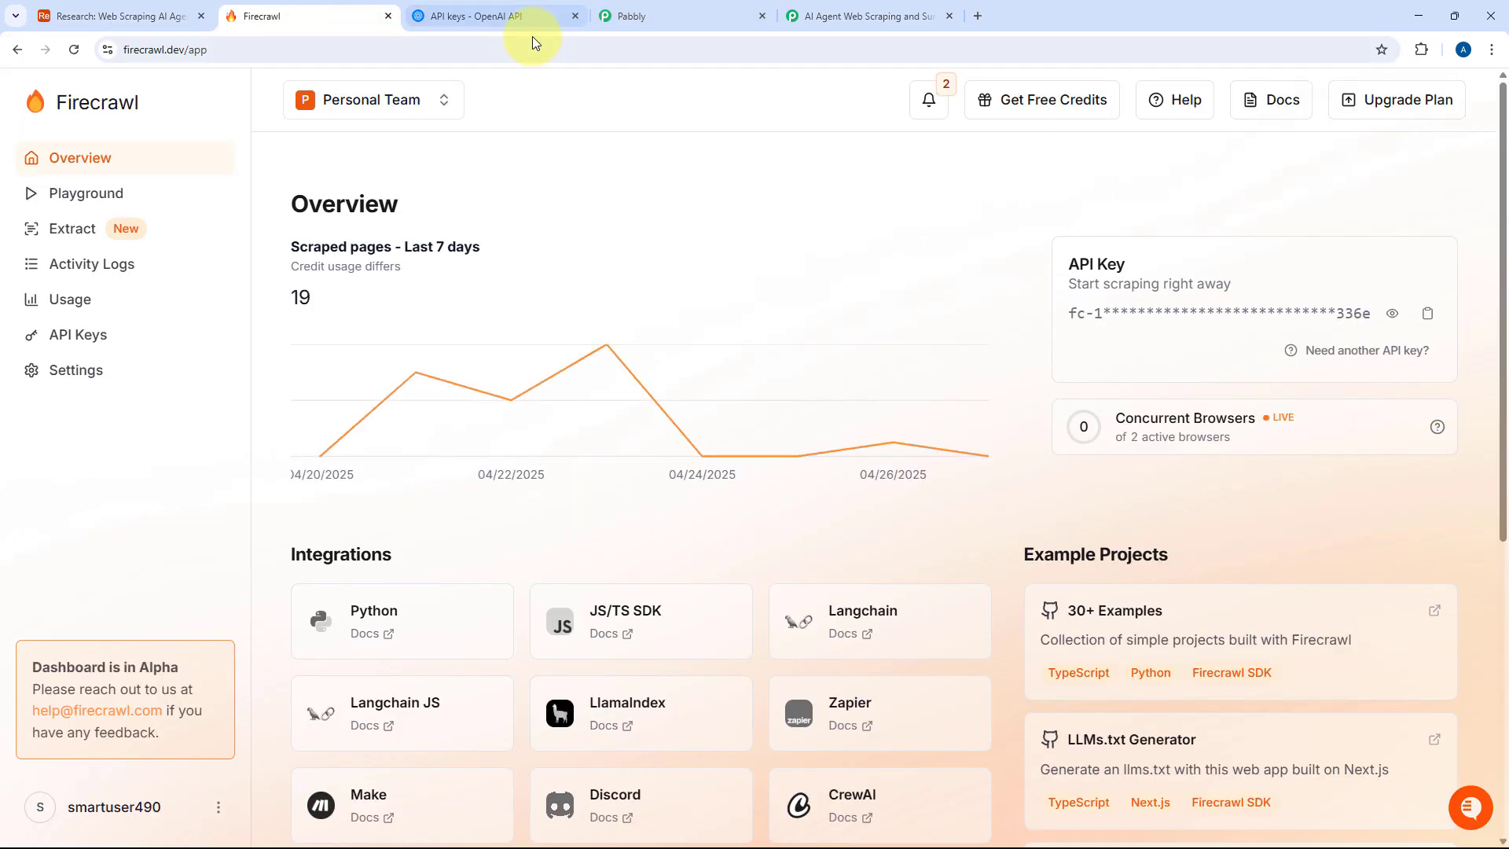
pyautogui.click(873, 8)
pyautogui.scroll(2, 944, 408)
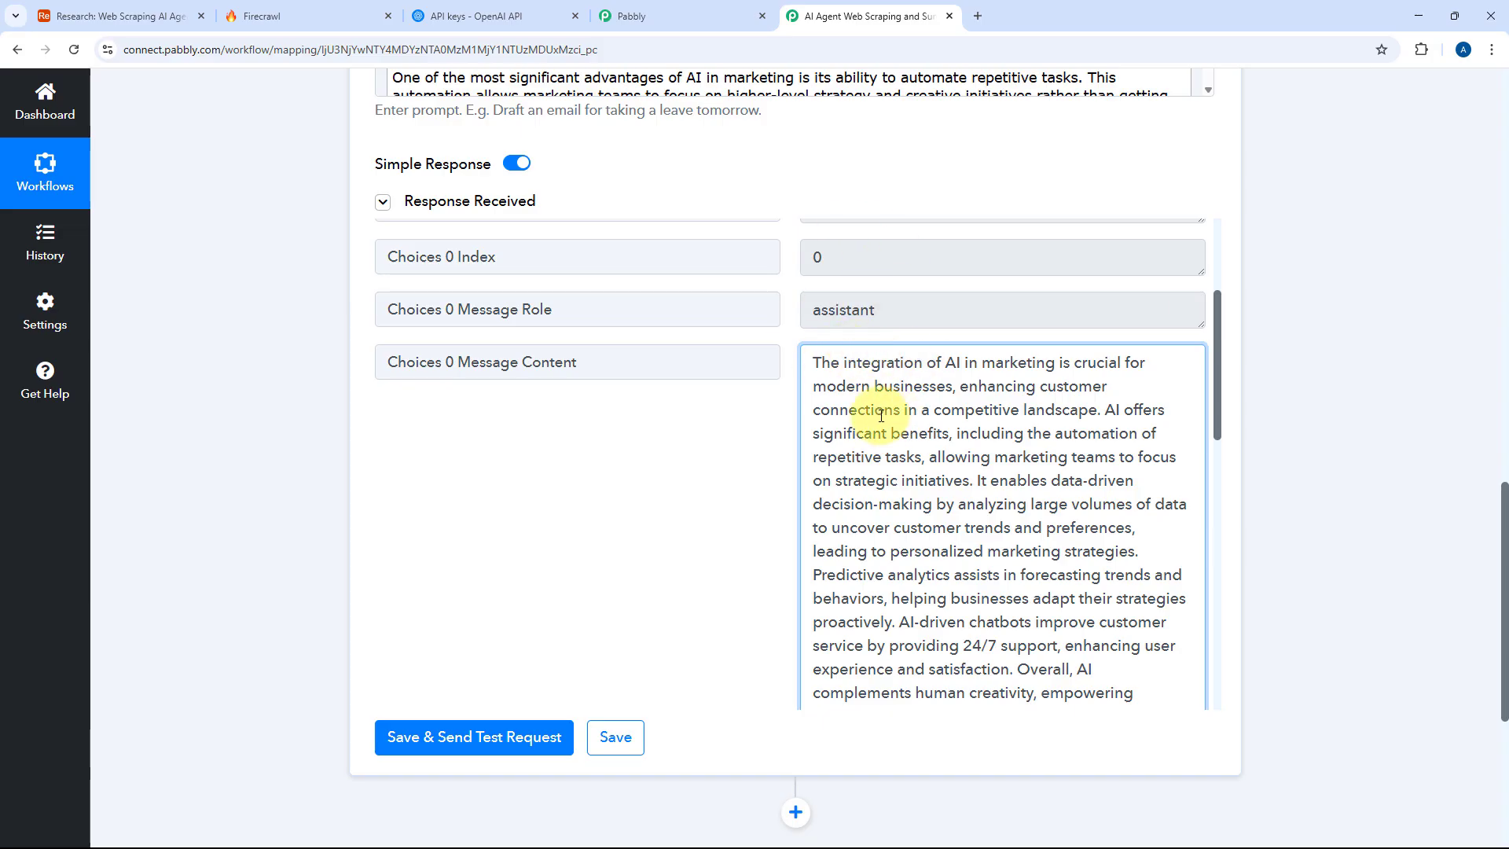
pyautogui.scroll(-3, 889, 415)
pyautogui.scroll(2, 1011, 649)
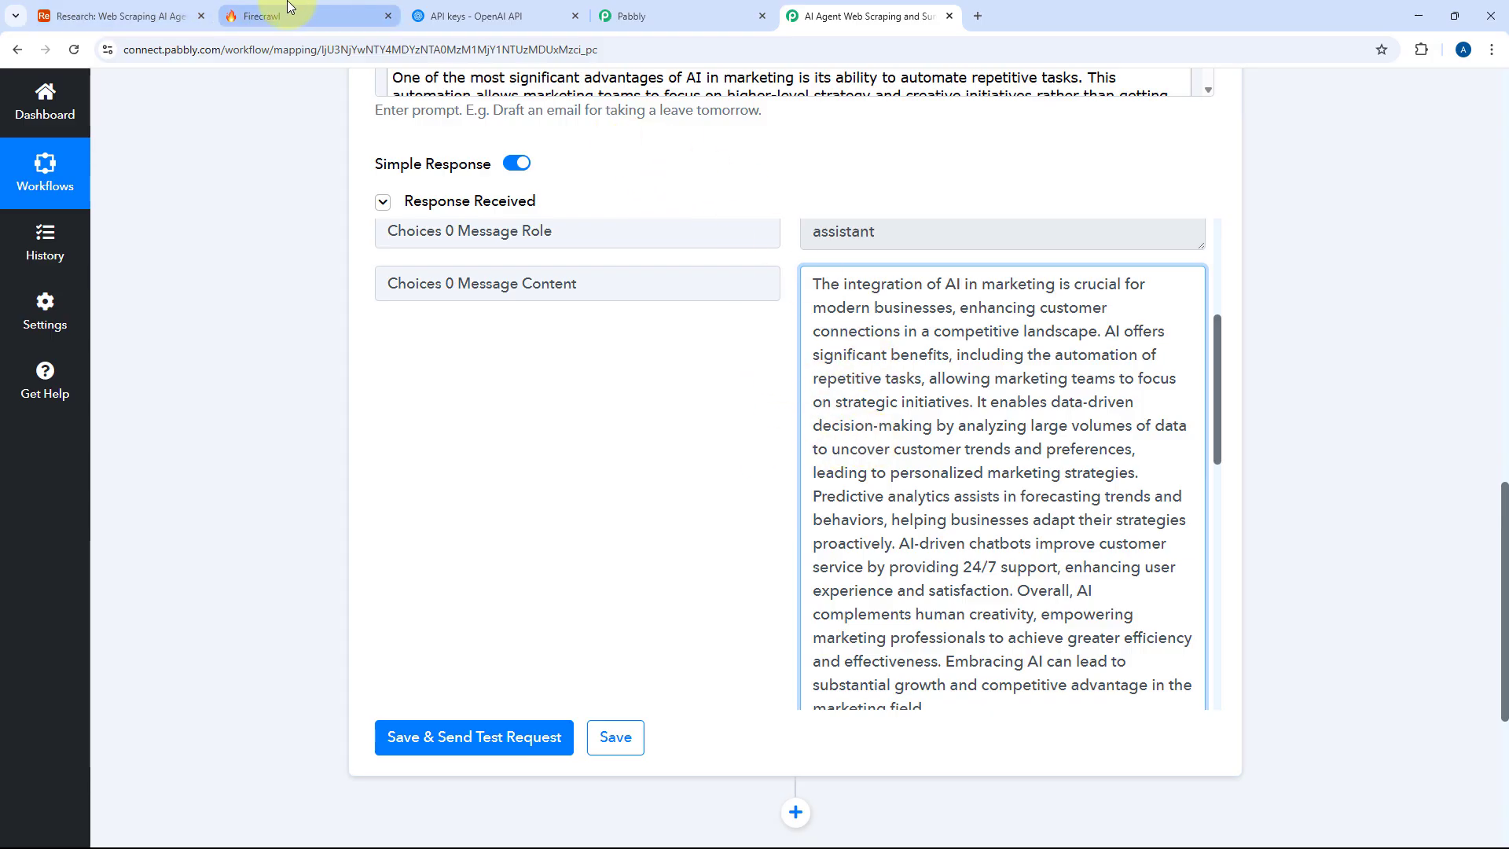
pyautogui.click(154, 10)
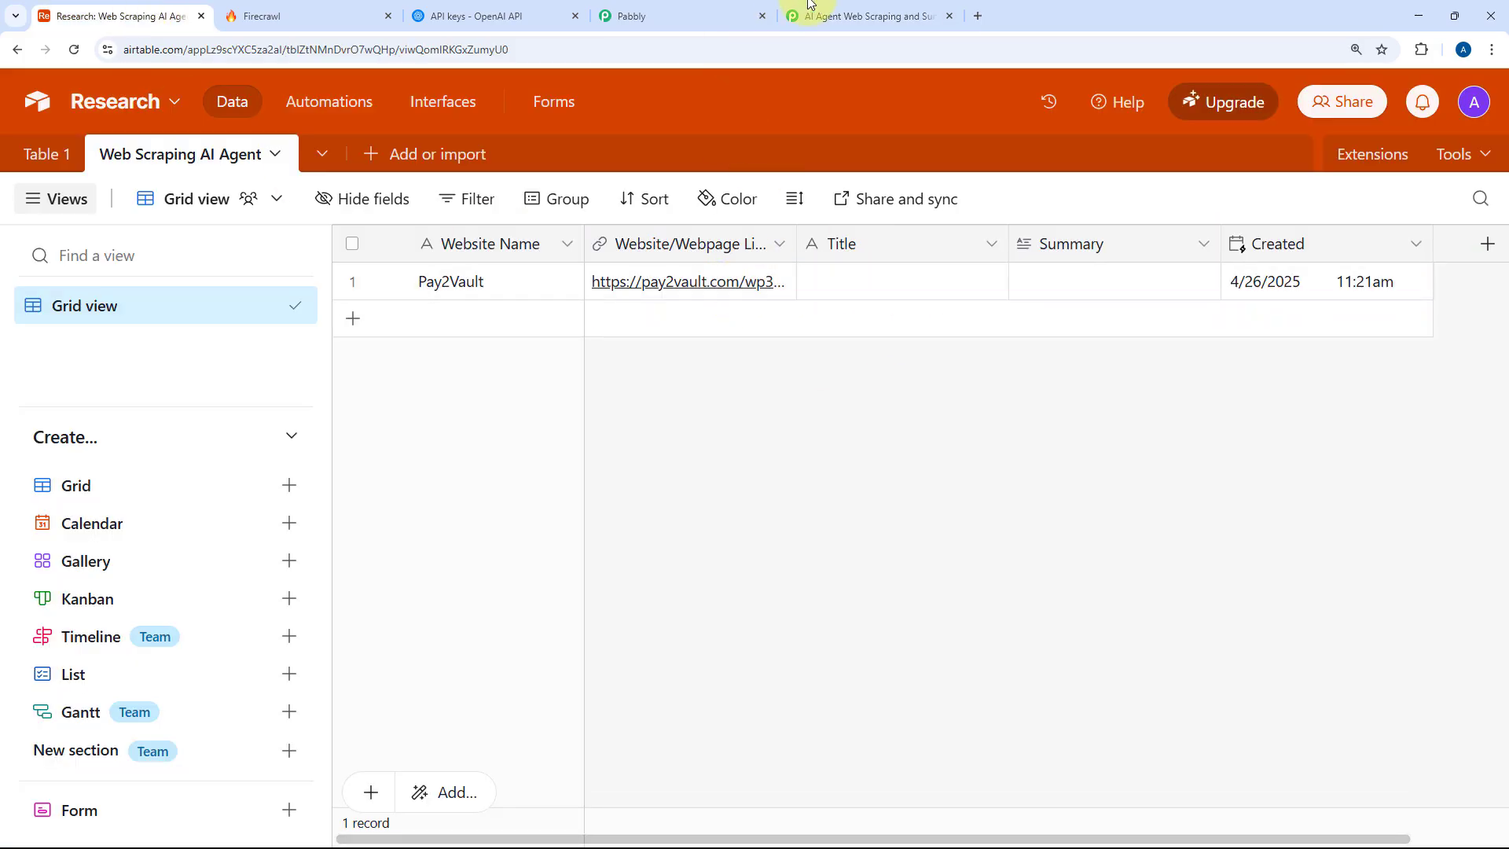
# - Back in Pabbly Connect, add an action step after the ChatGPT step with Airtable as its app
pyautogui.click(857, 16)
pyautogui.scroll(-5, 876, 529)
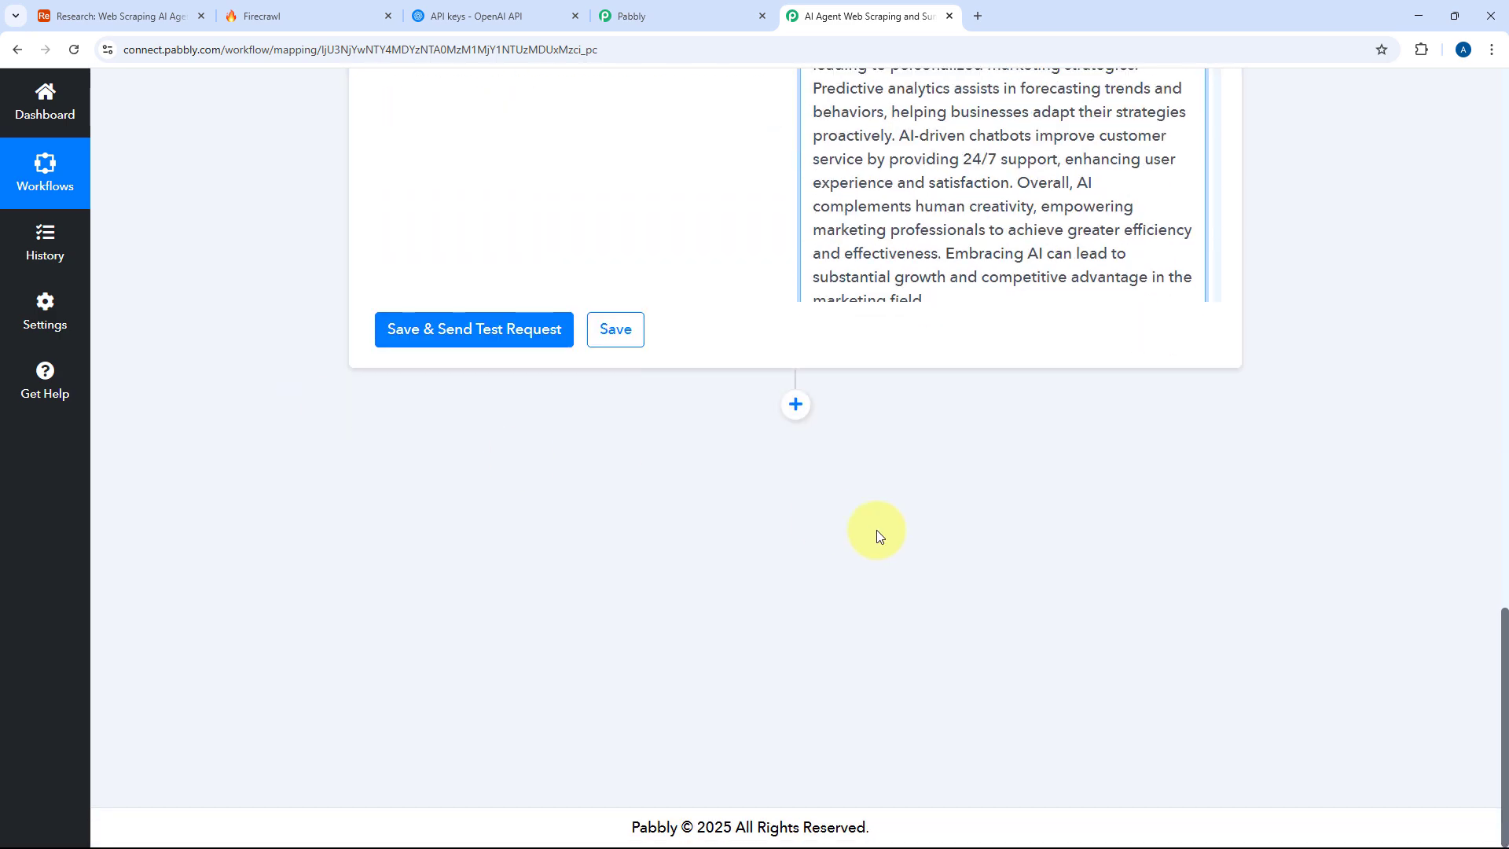
pyautogui.click(796, 405)
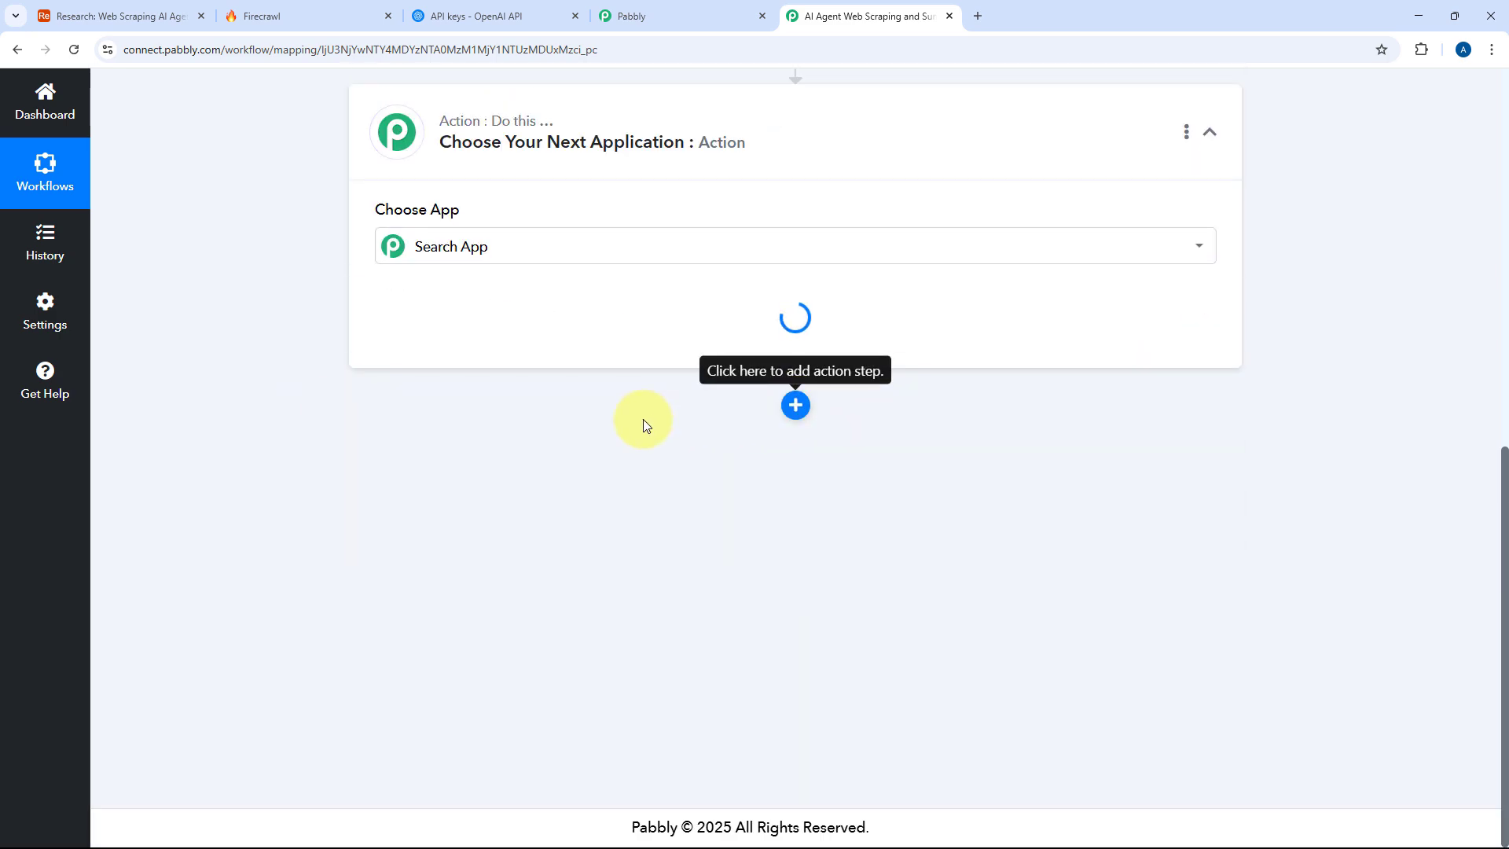
pyautogui.write('Airt')
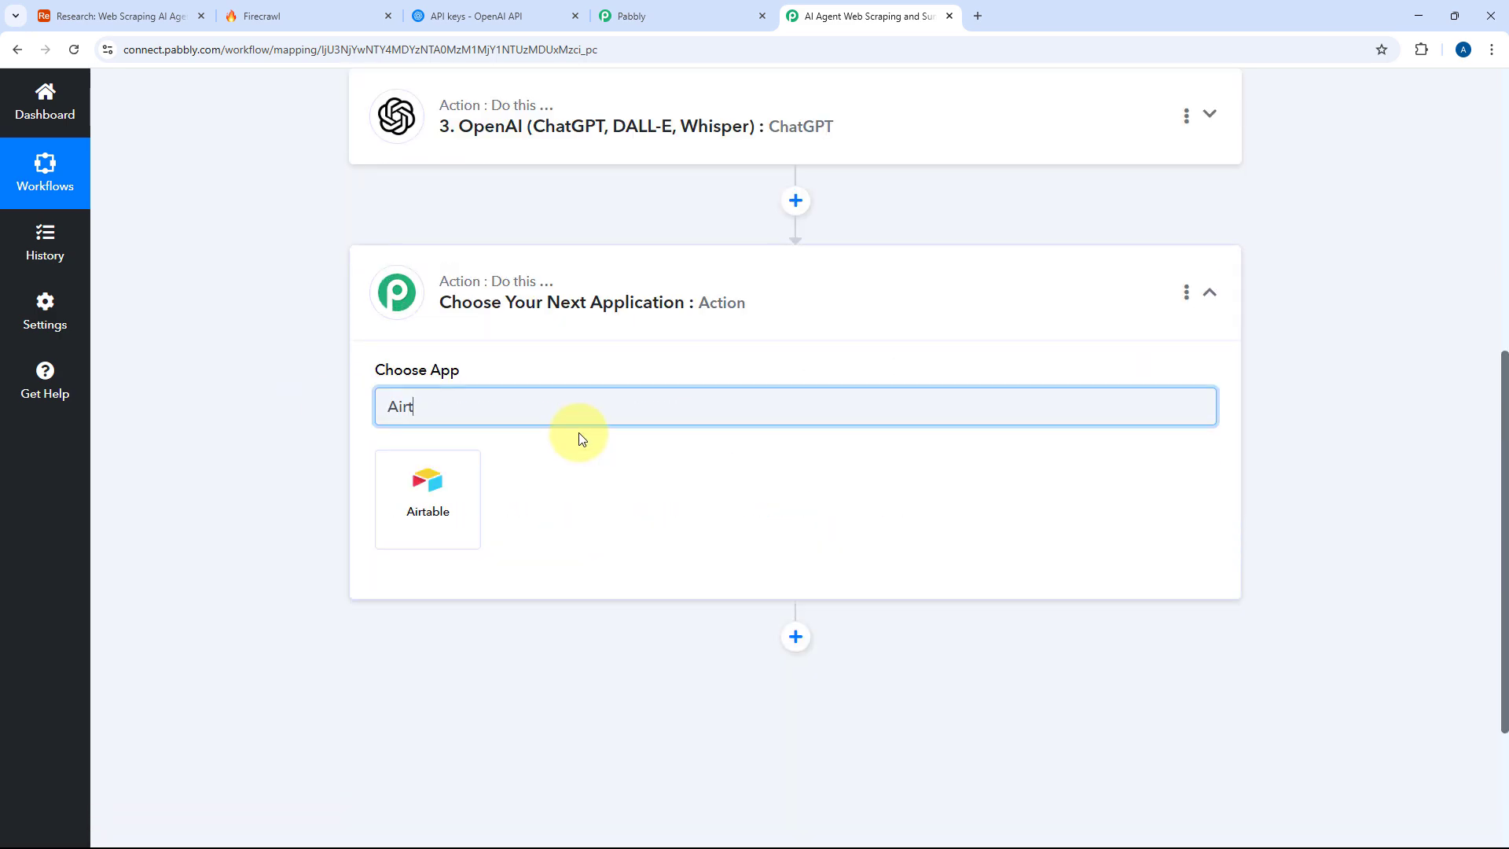
pyautogui.click(441, 489)
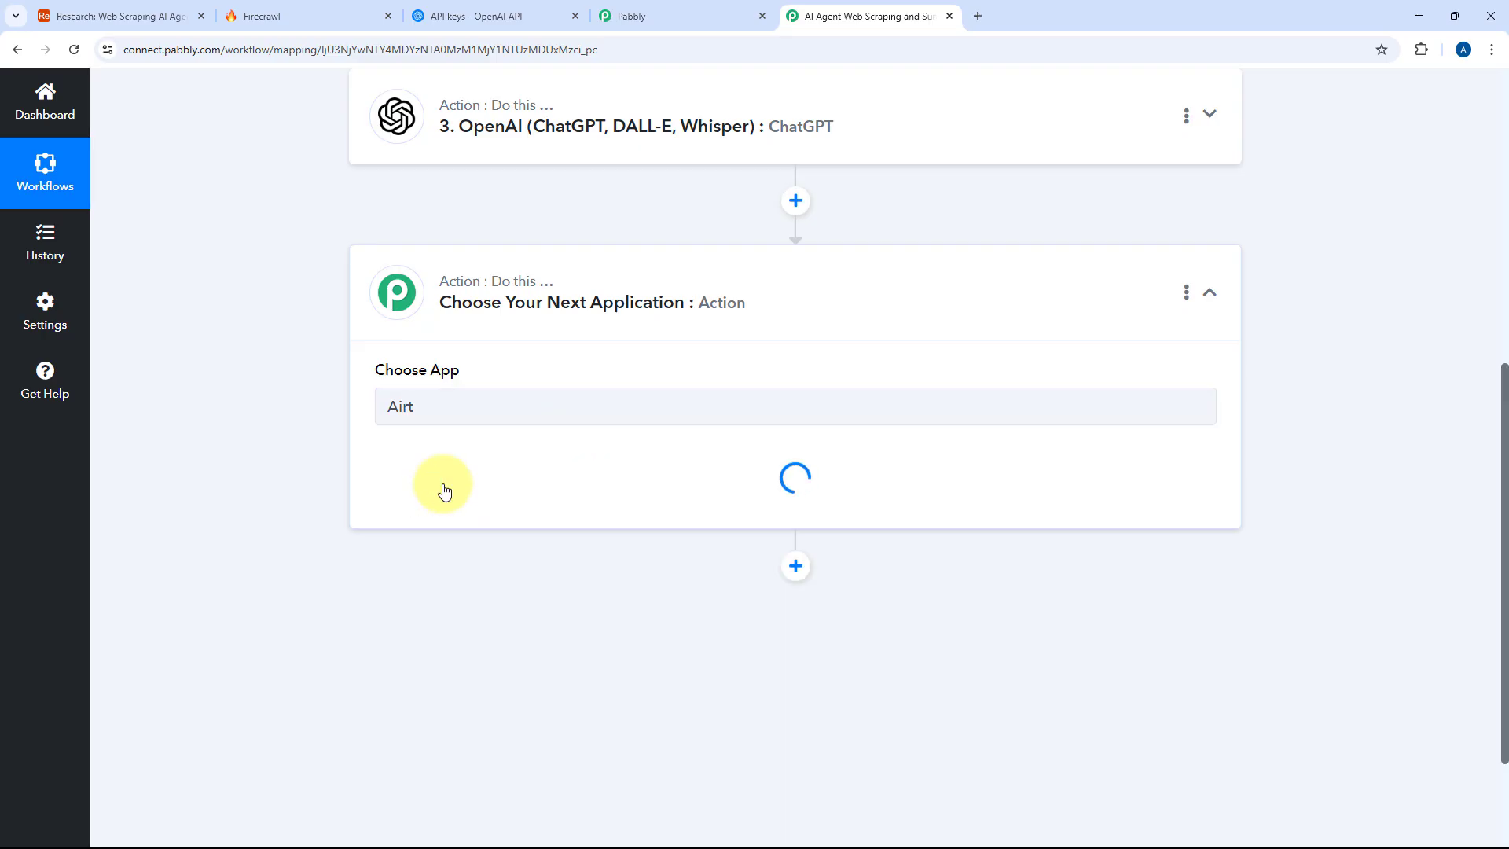
pyautogui.scroll(-2, 308, 442)
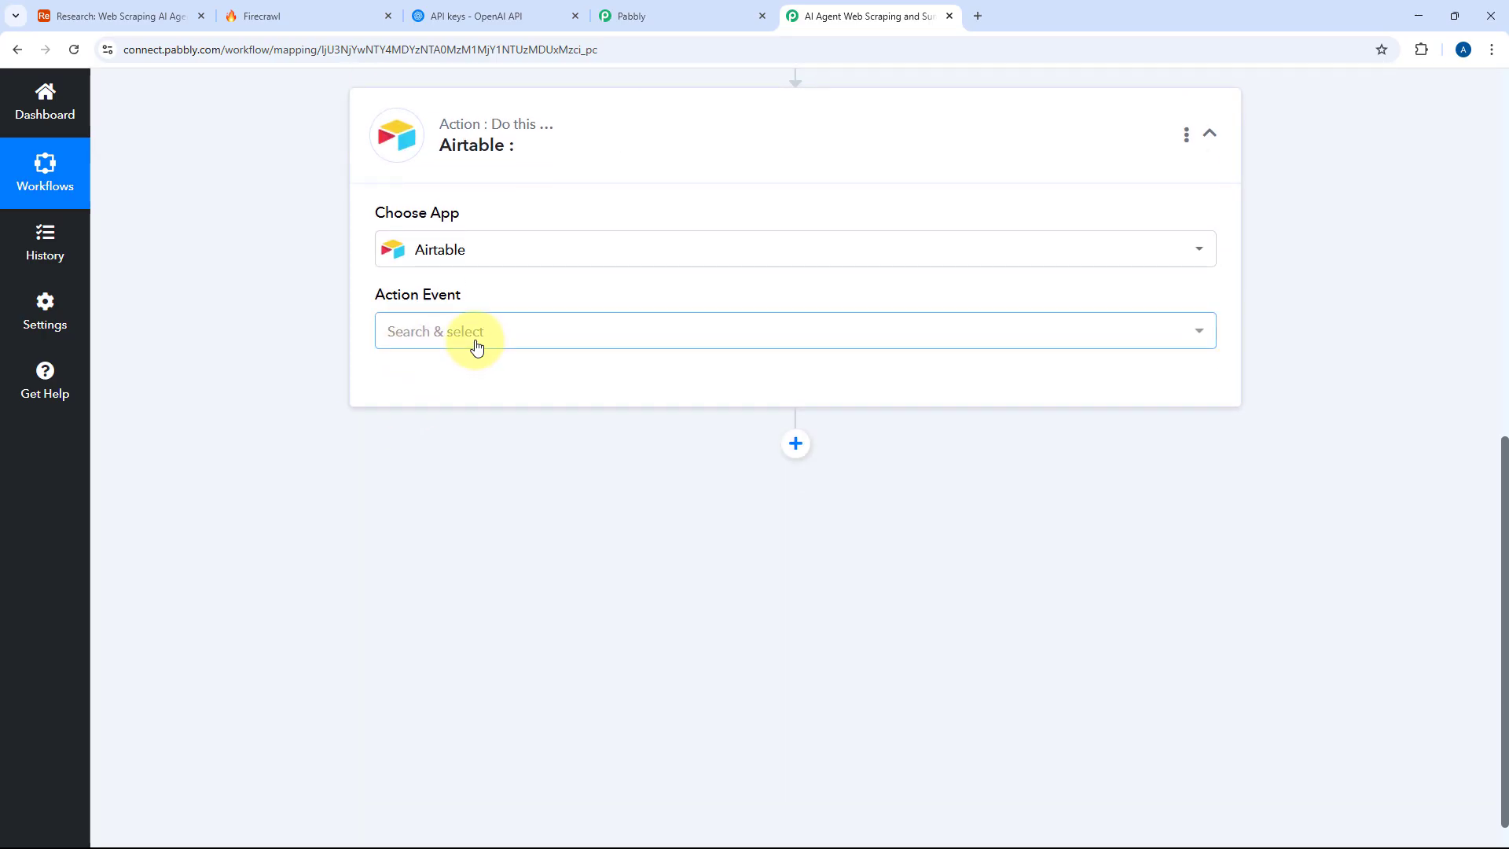
# - Set the Airtable action event to Update Record and connect it with the existing connection Airtable #18
pyautogui.click(476, 347)
pyautogui.scroll(-1, 253, 381)
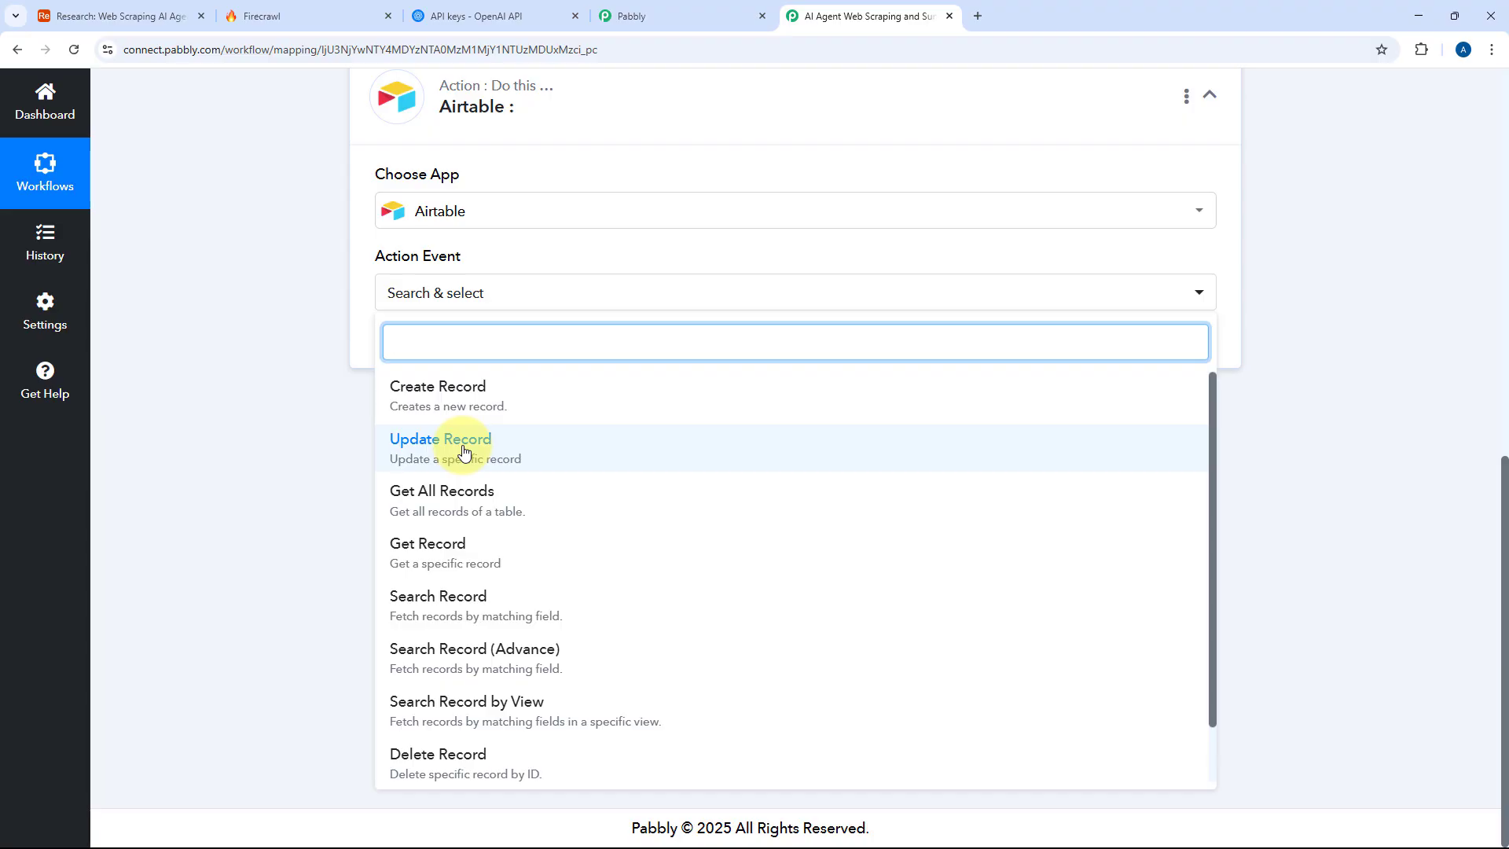
pyautogui.click(463, 452)
pyautogui.click(438, 353)
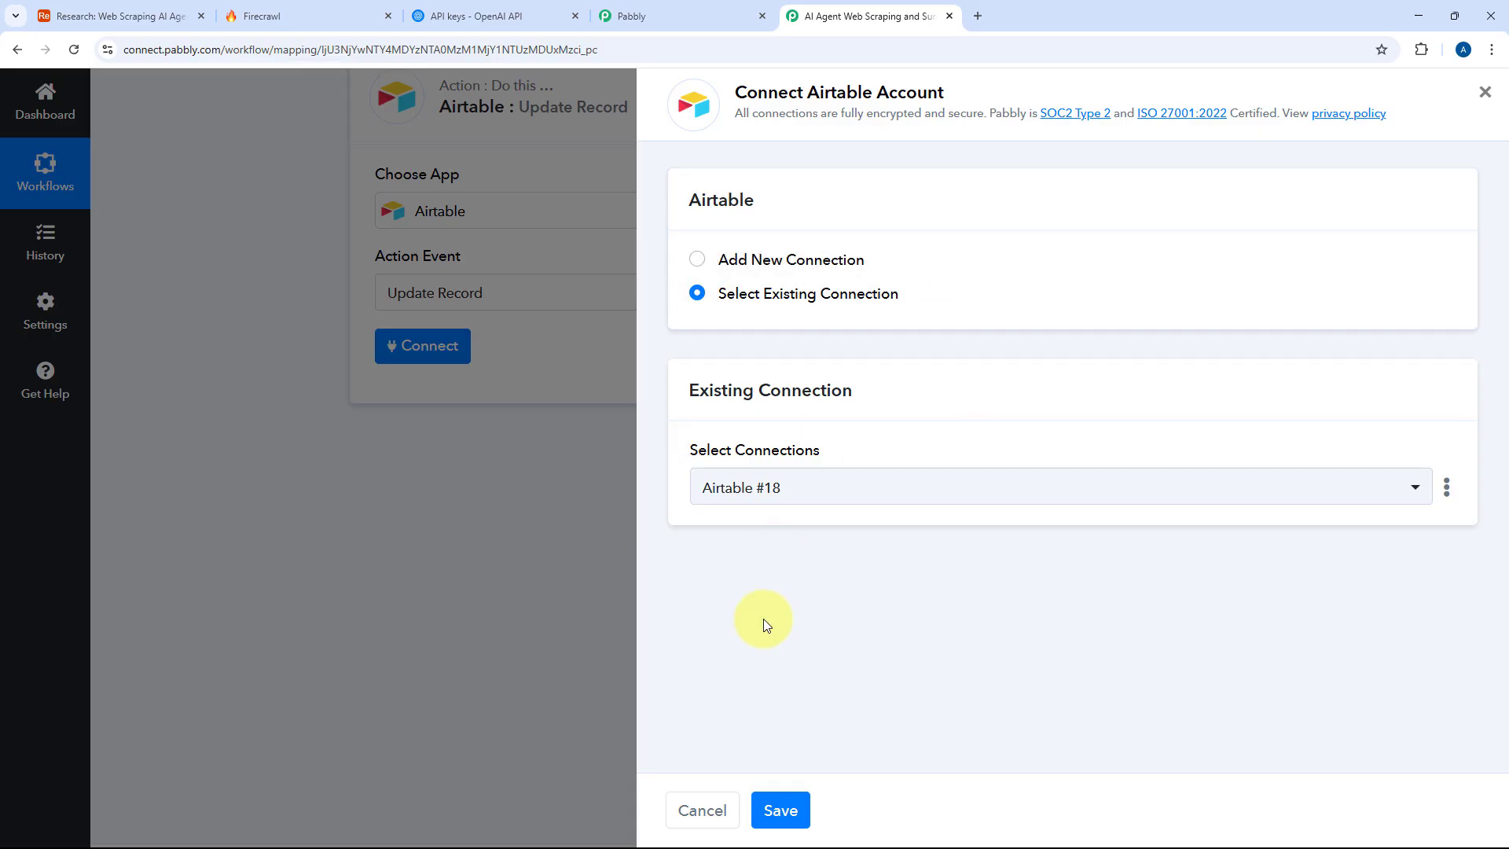
pyautogui.click(782, 825)
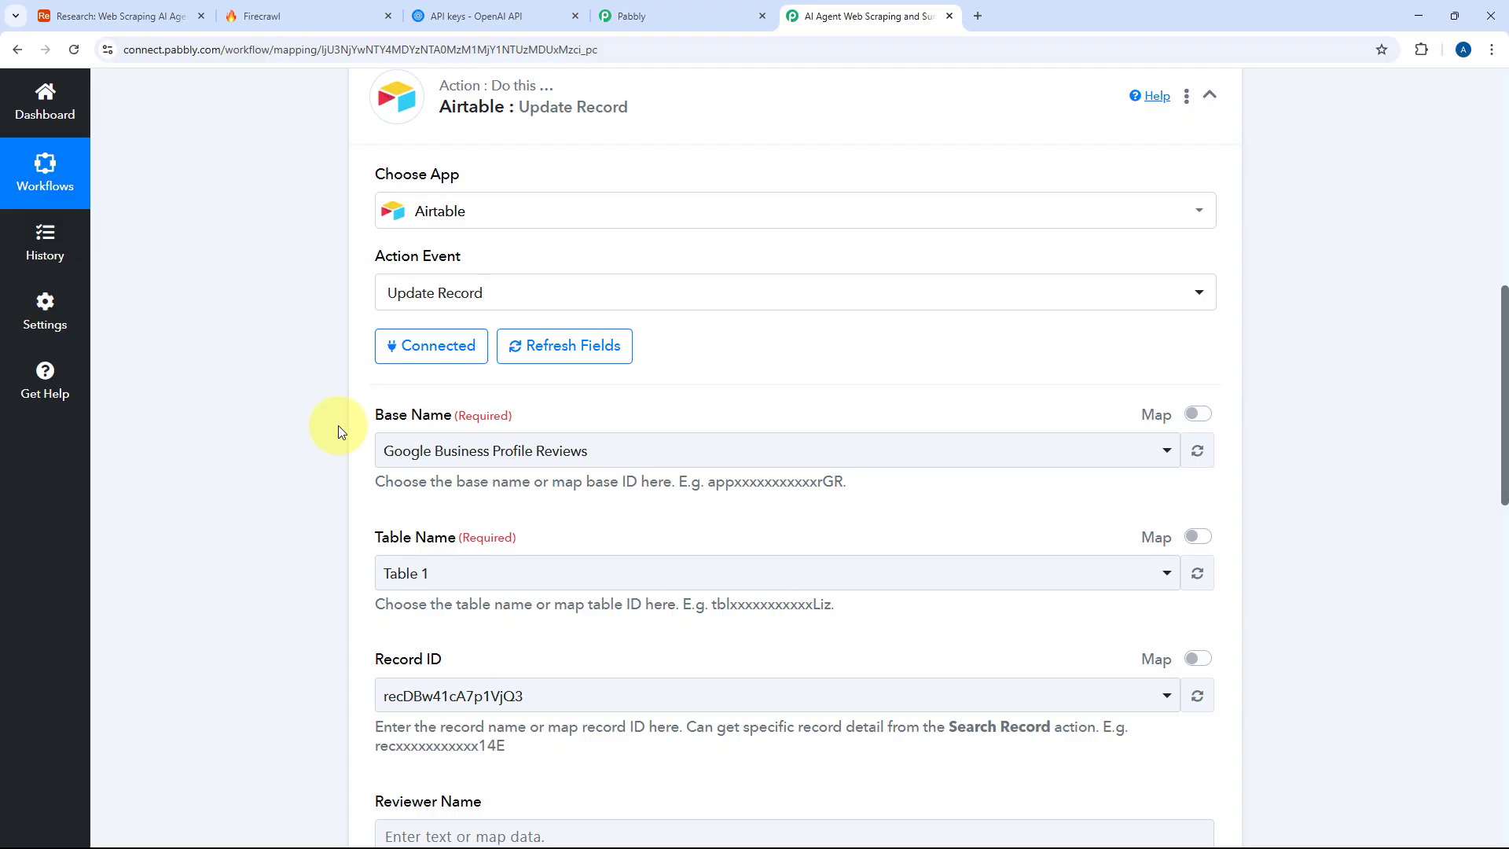
# - Choose the base Research and the table Web Scraping AI Agent for the record update
pyautogui.scroll(-2, 338, 426)
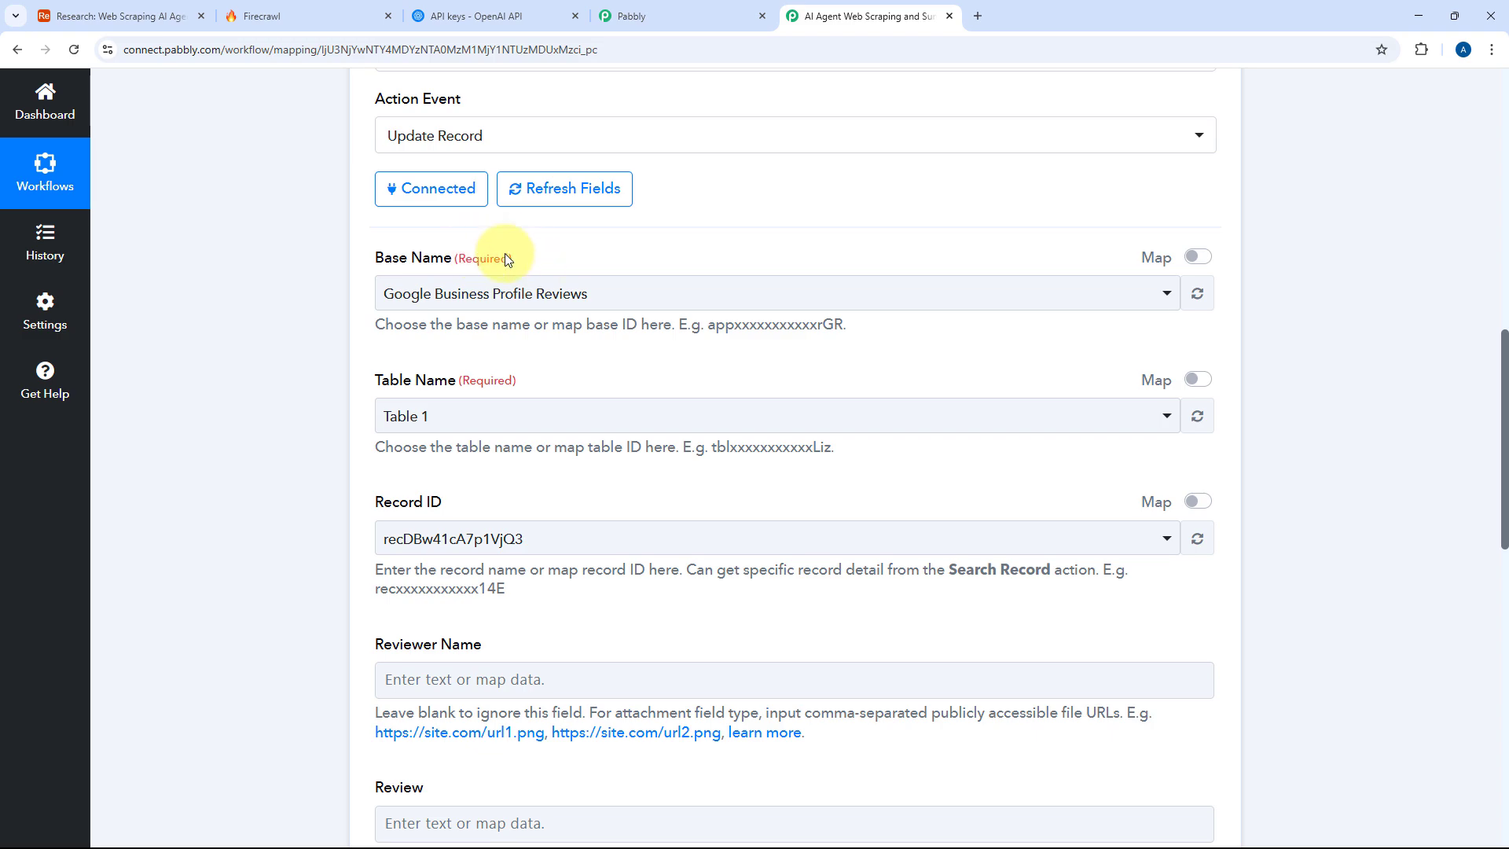
pyautogui.click(640, 303)
pyautogui.write('Res')
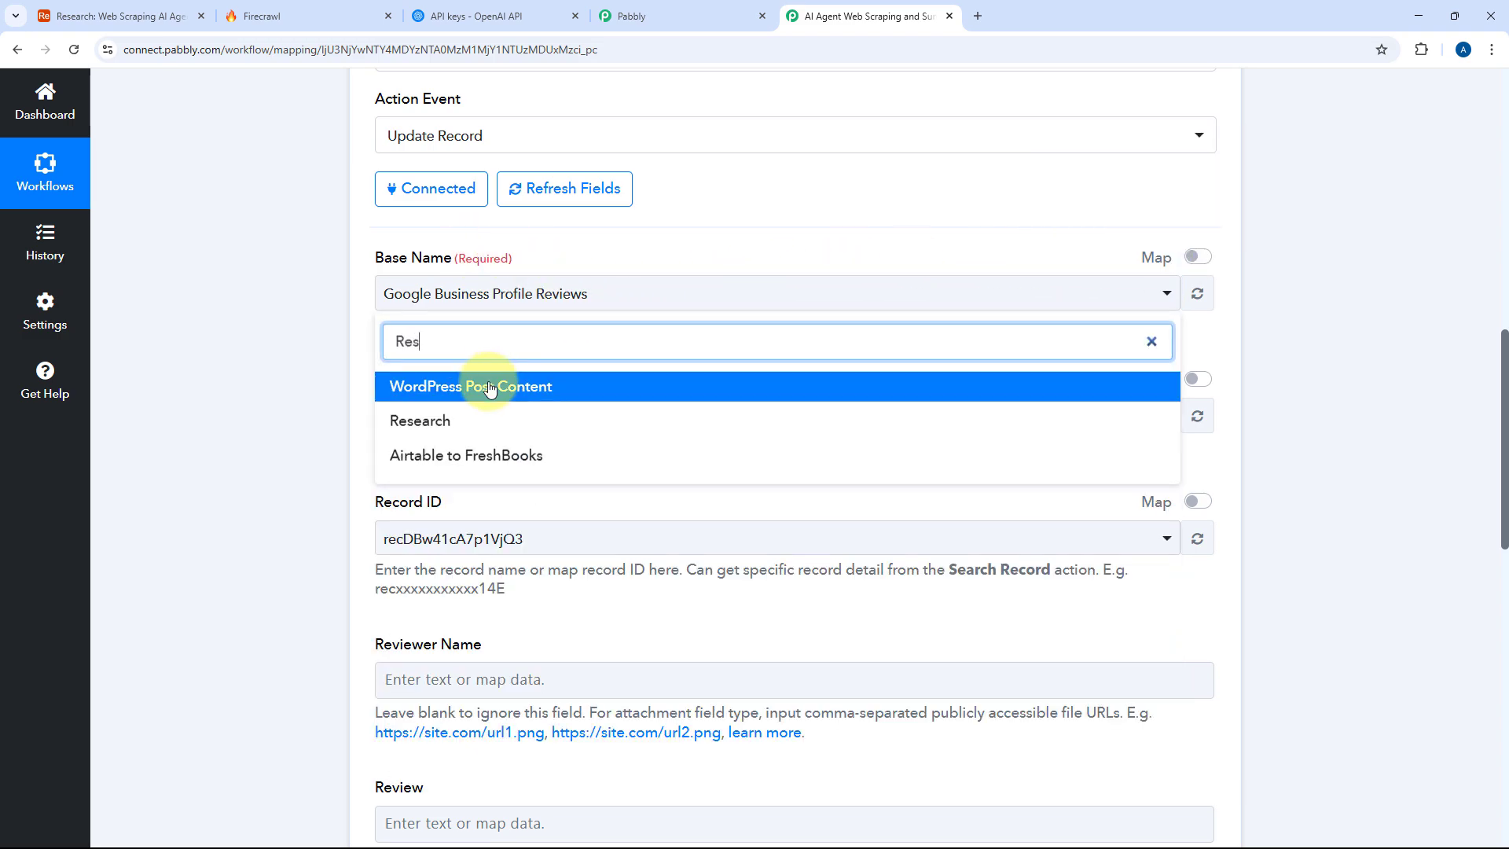
pyautogui.click(507, 418)
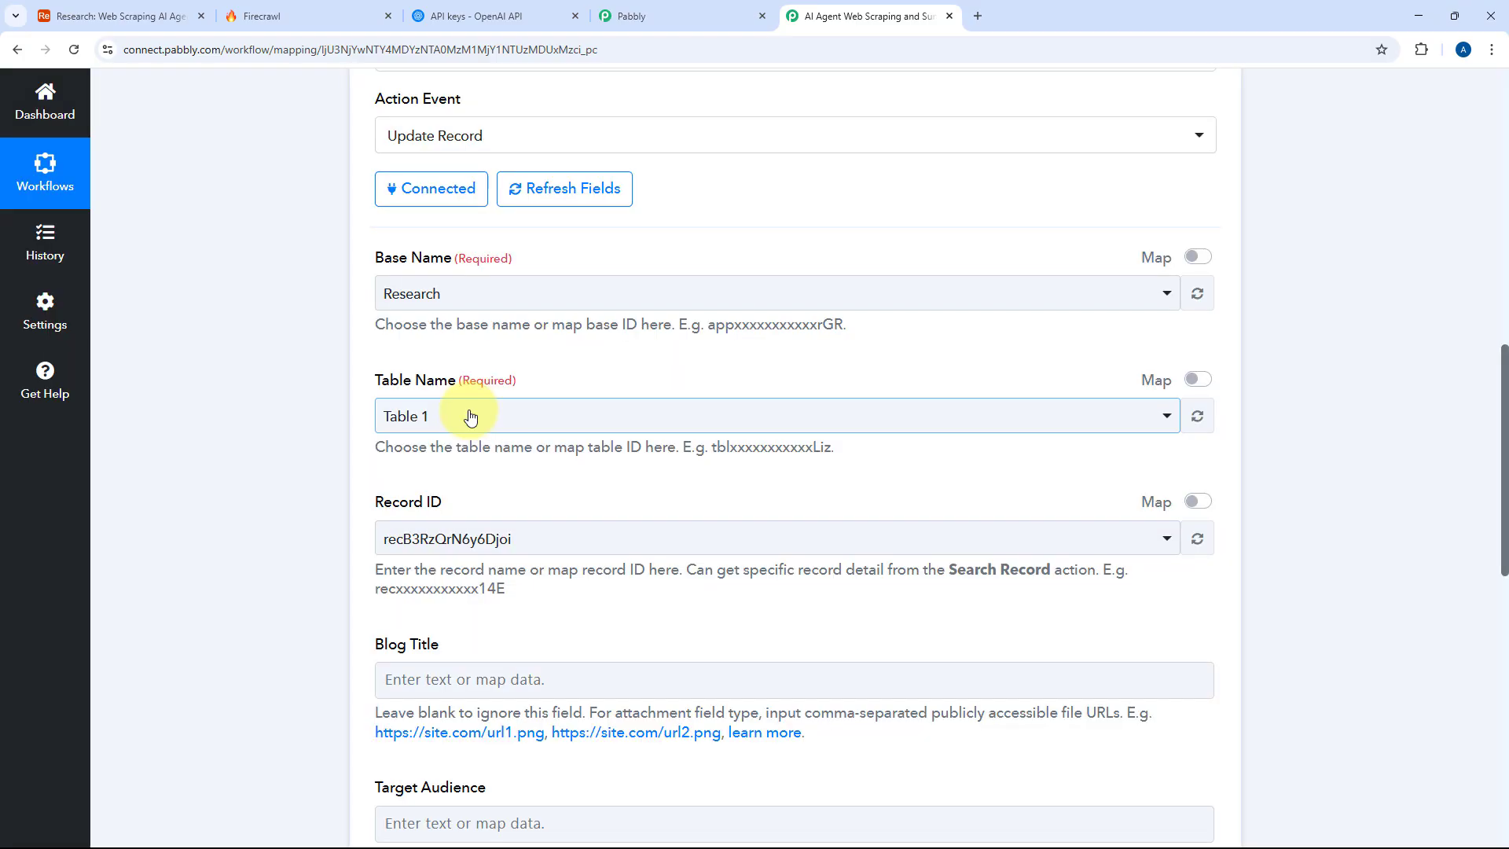
pyautogui.click(469, 416)
pyautogui.click(459, 545)
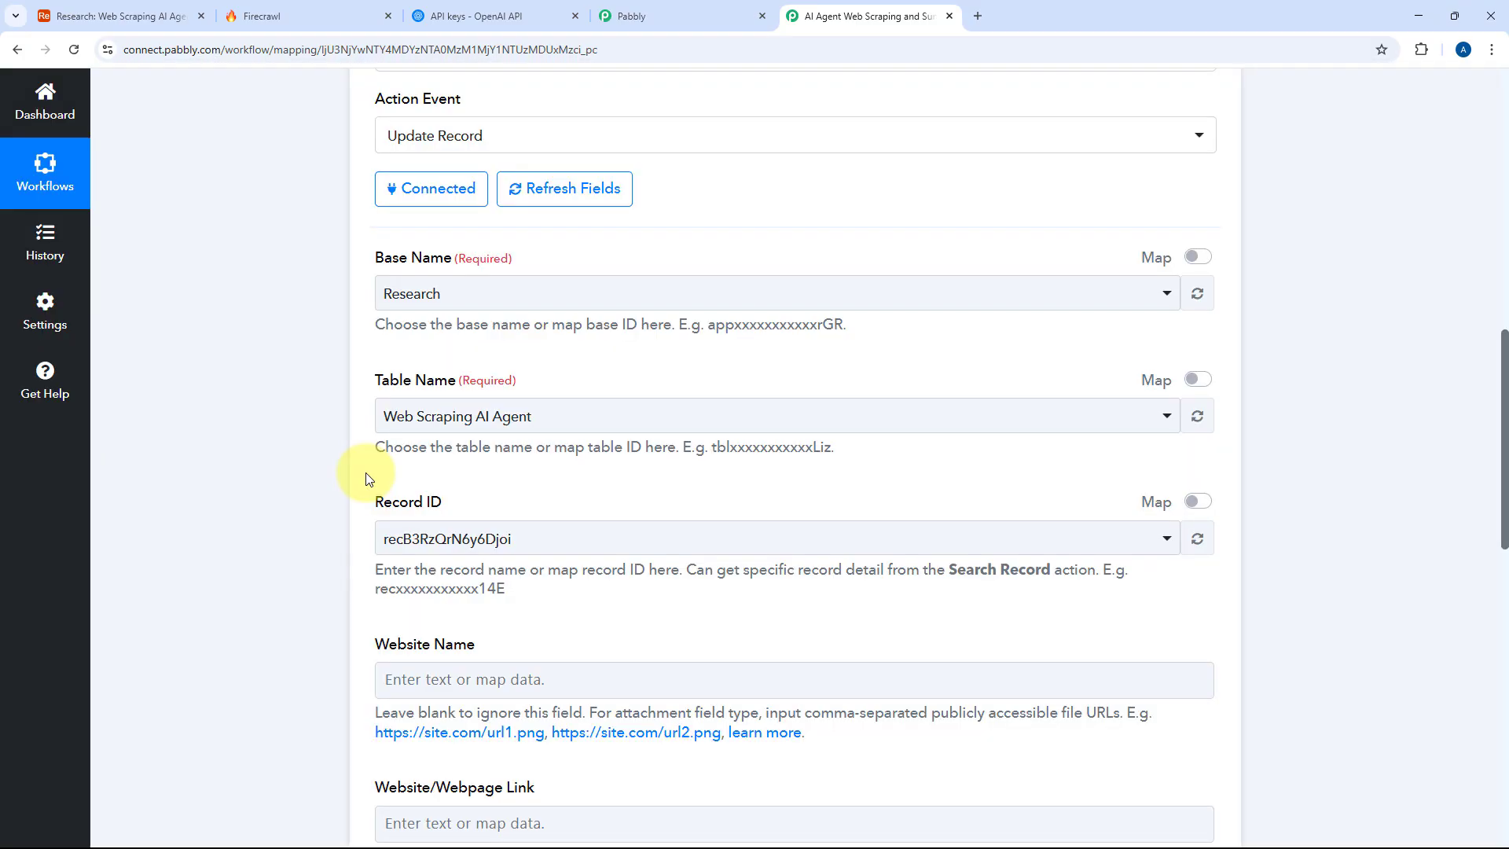
# - Enable mapping for the Record ID of the update action and clear its preset value
pyautogui.scroll(-1, 366, 475)
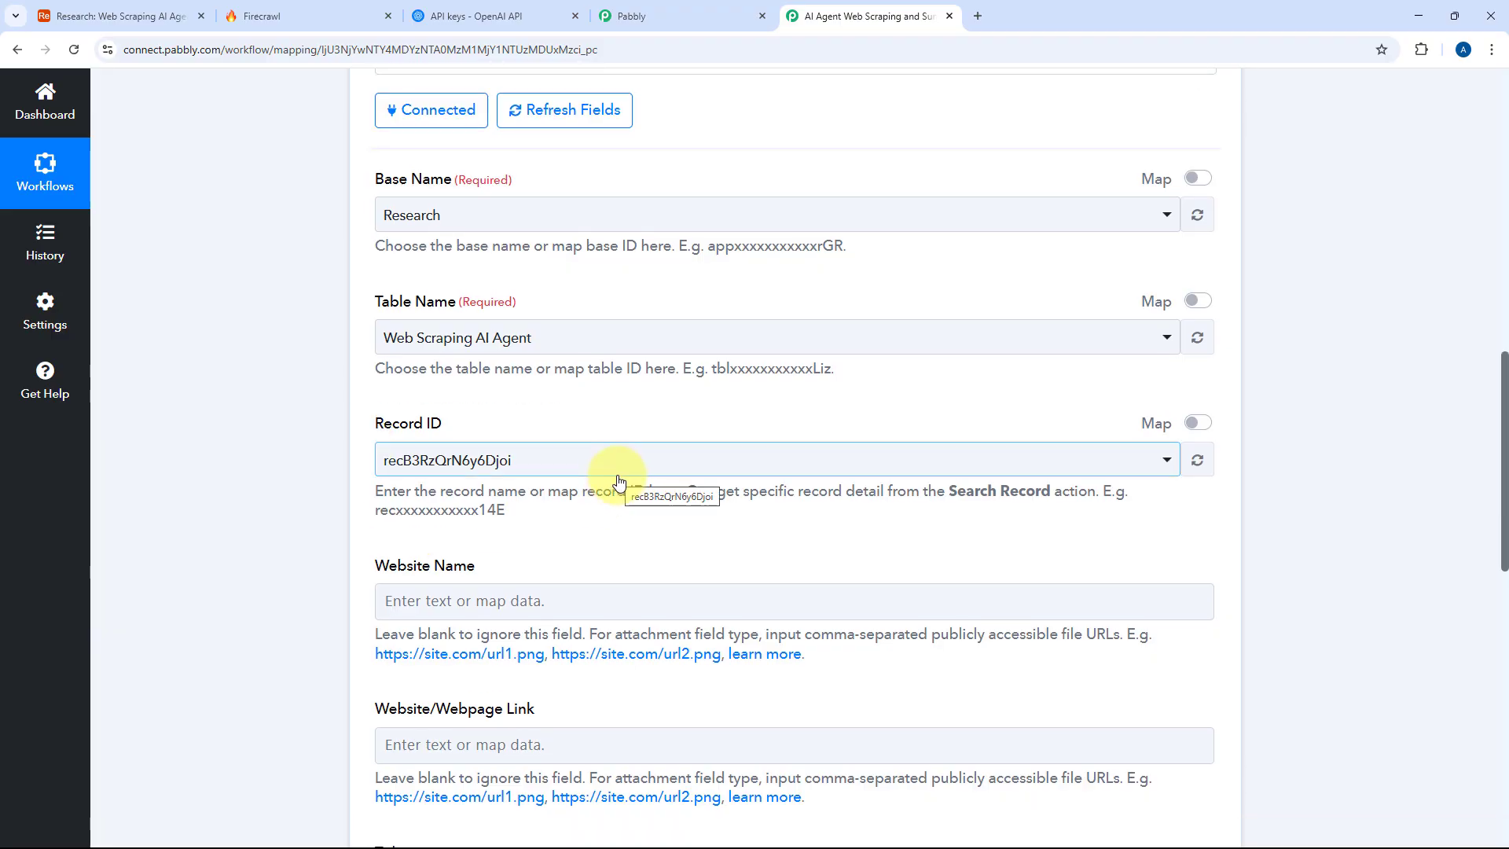
pyautogui.click(117, 16)
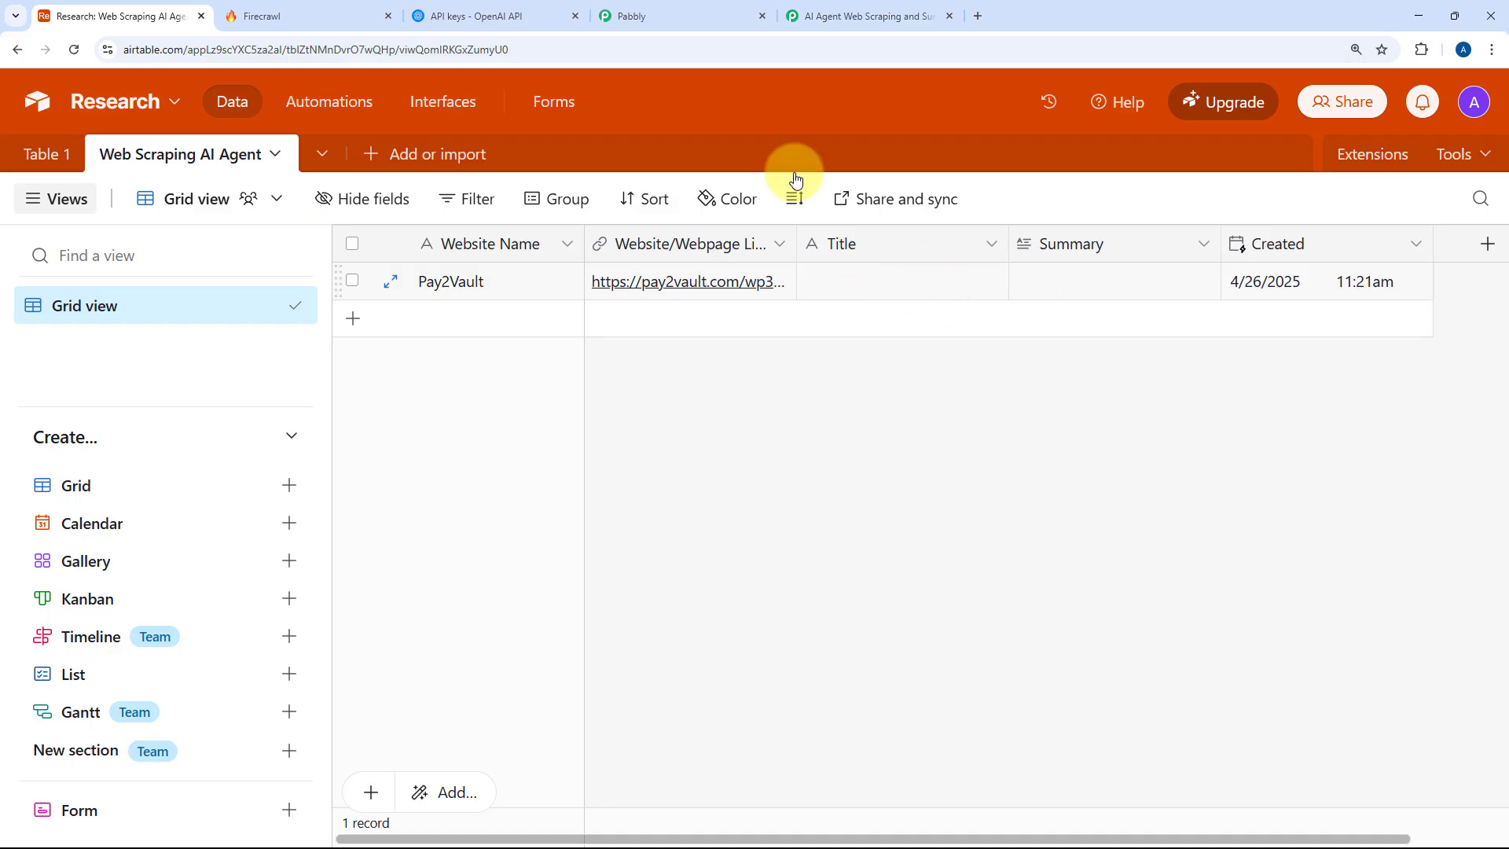
pyautogui.click(861, 16)
pyautogui.scroll(-1, 810, 360)
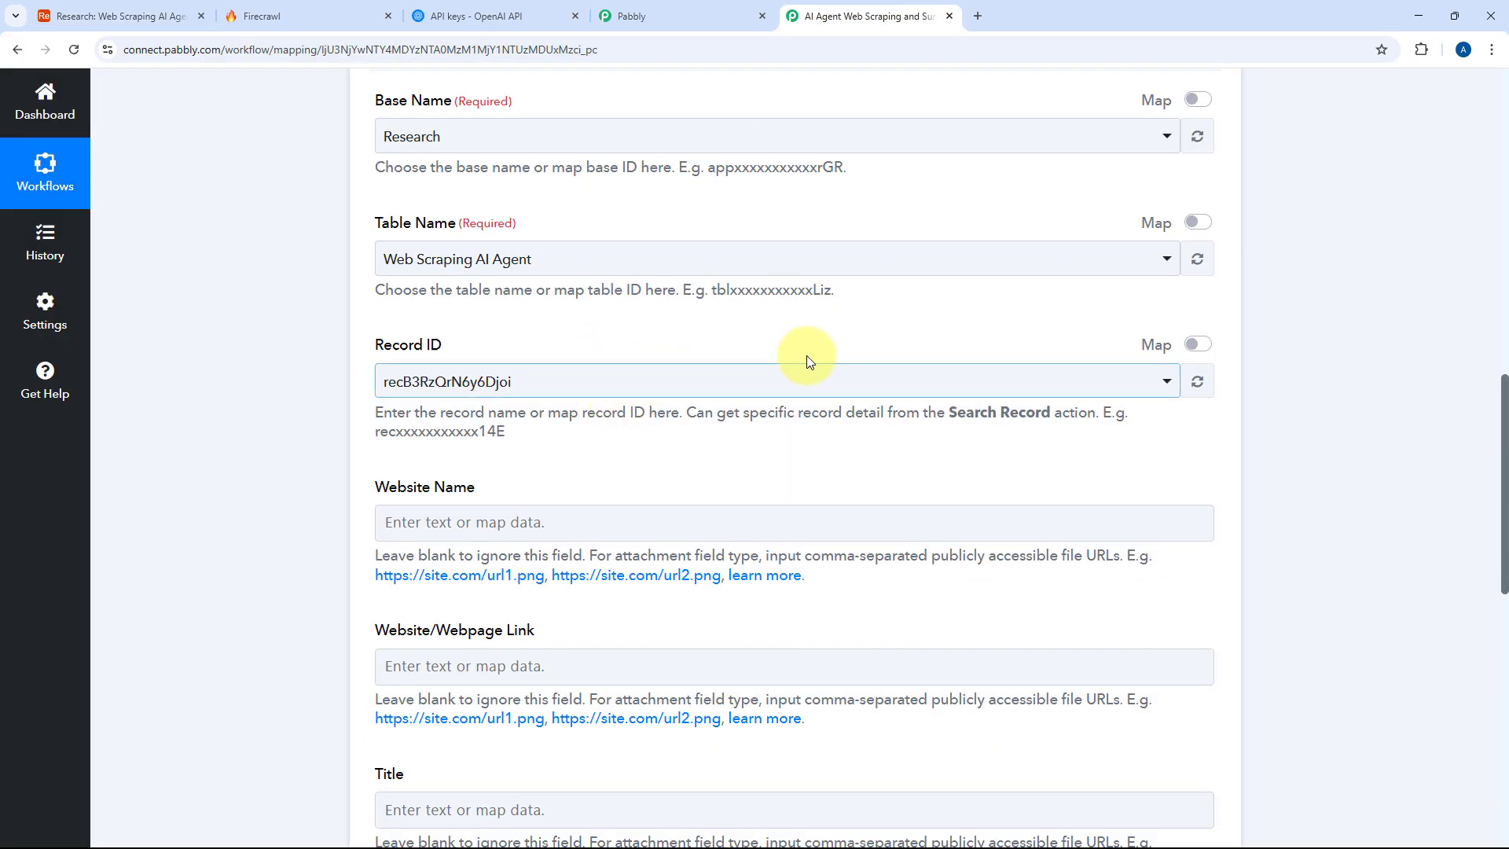
pyautogui.click(946, 381)
pyautogui.click(946, 382)
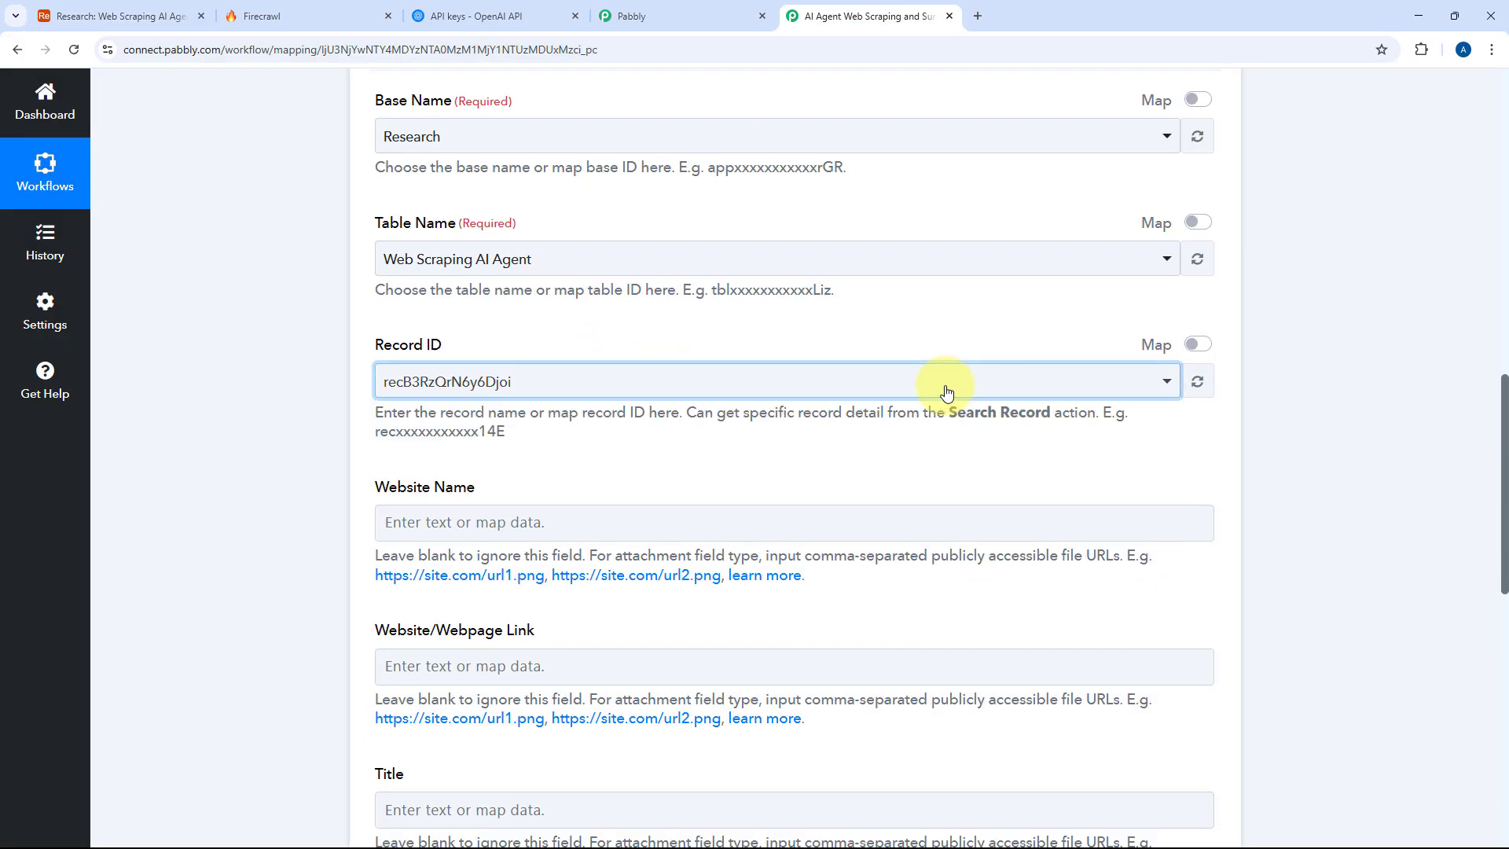
pyautogui.click(1198, 343)
pyautogui.click(621, 386)
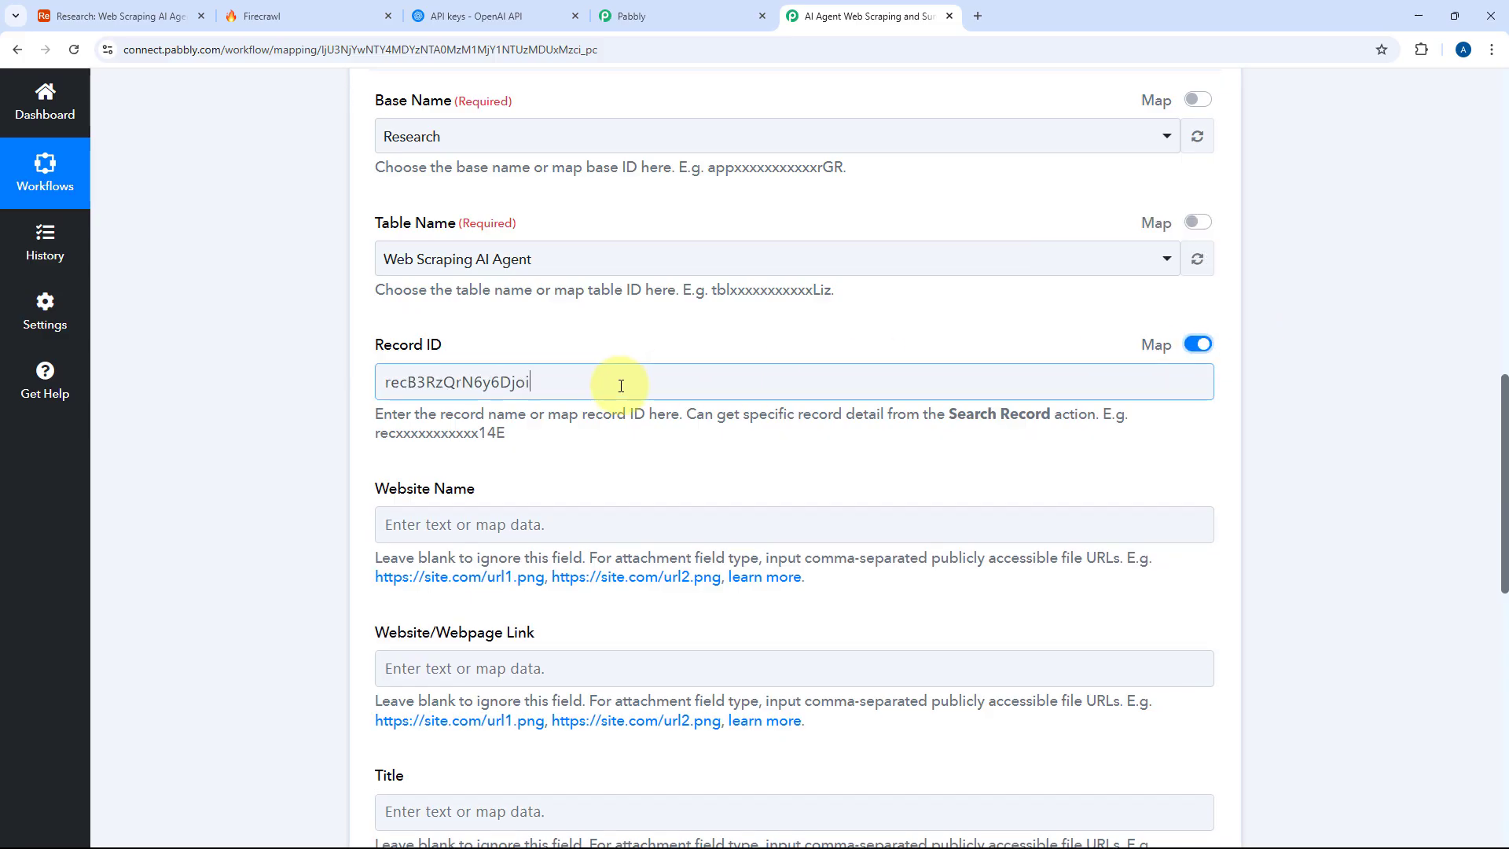
pyautogui.doubleClick(522, 382)
pyautogui.press('BackSpace')
# - Map the Record ID to the Id value from the Airtable New Record trigger
pyautogui.scroll(-1, 283, 417)
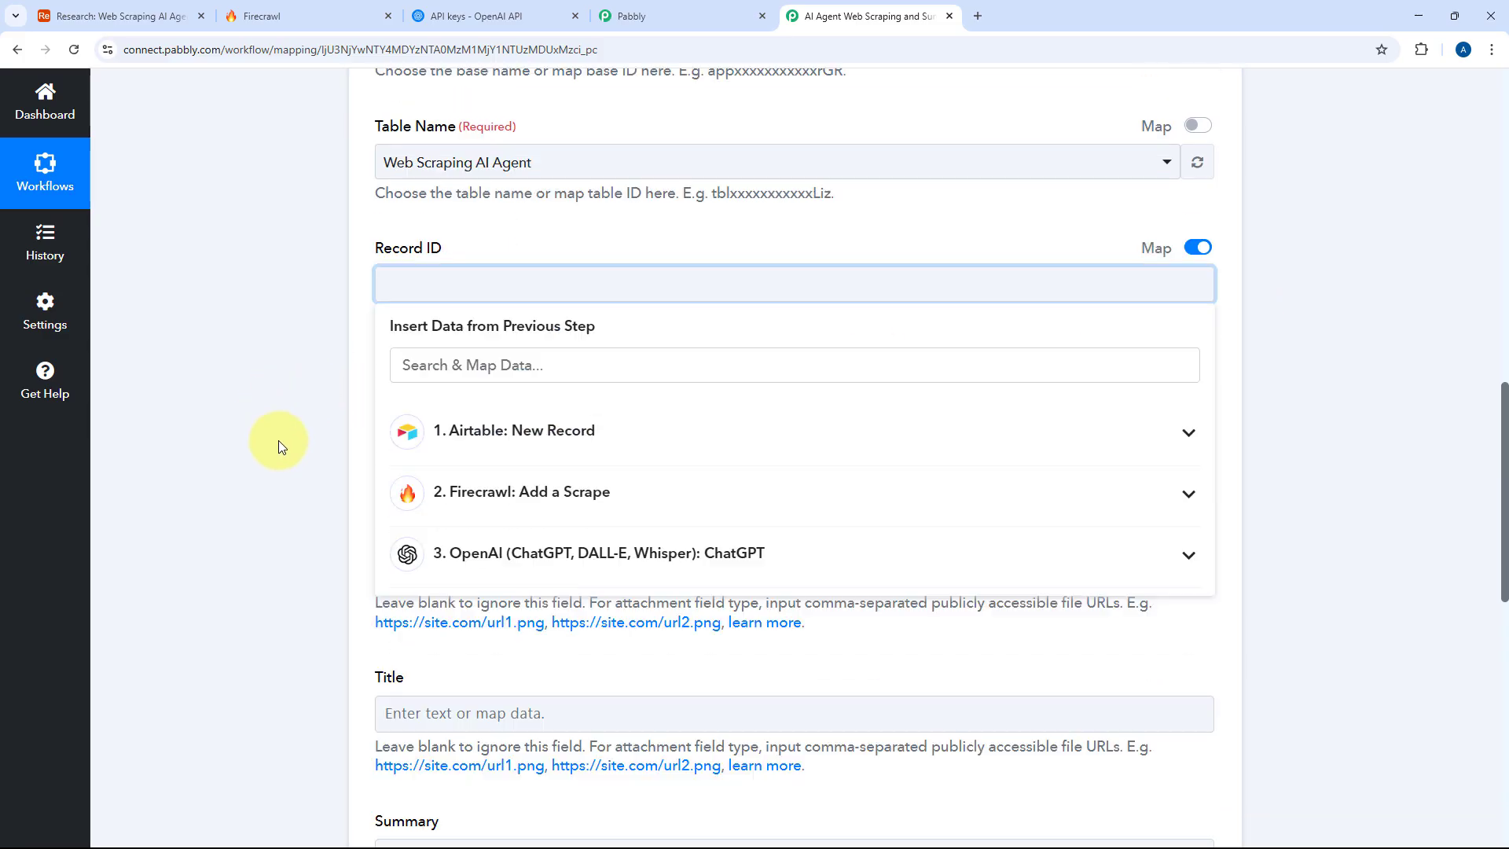
pyautogui.scroll(-1, 278, 440)
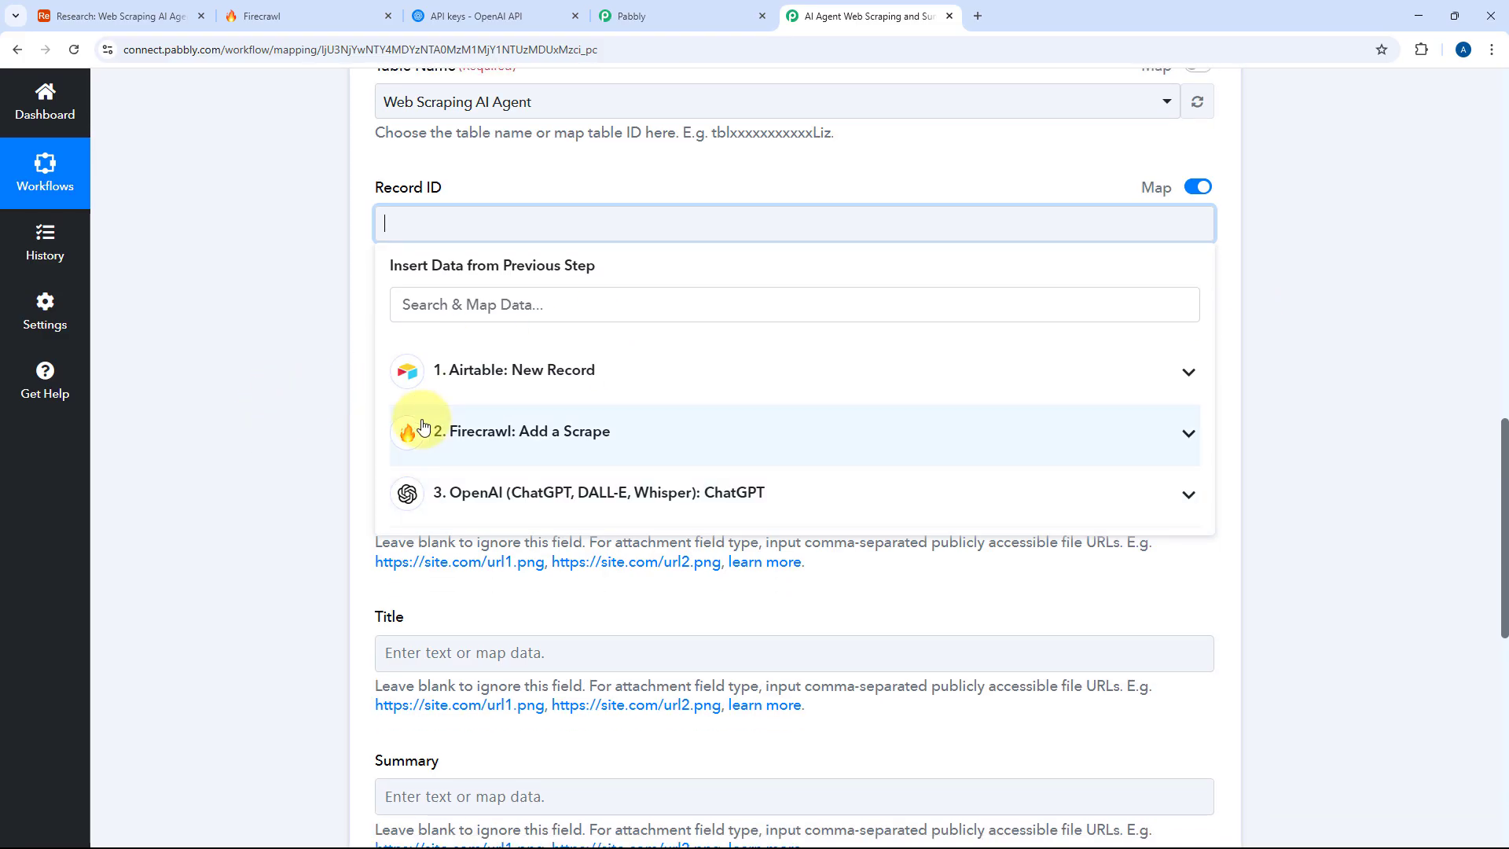
pyautogui.click(528, 378)
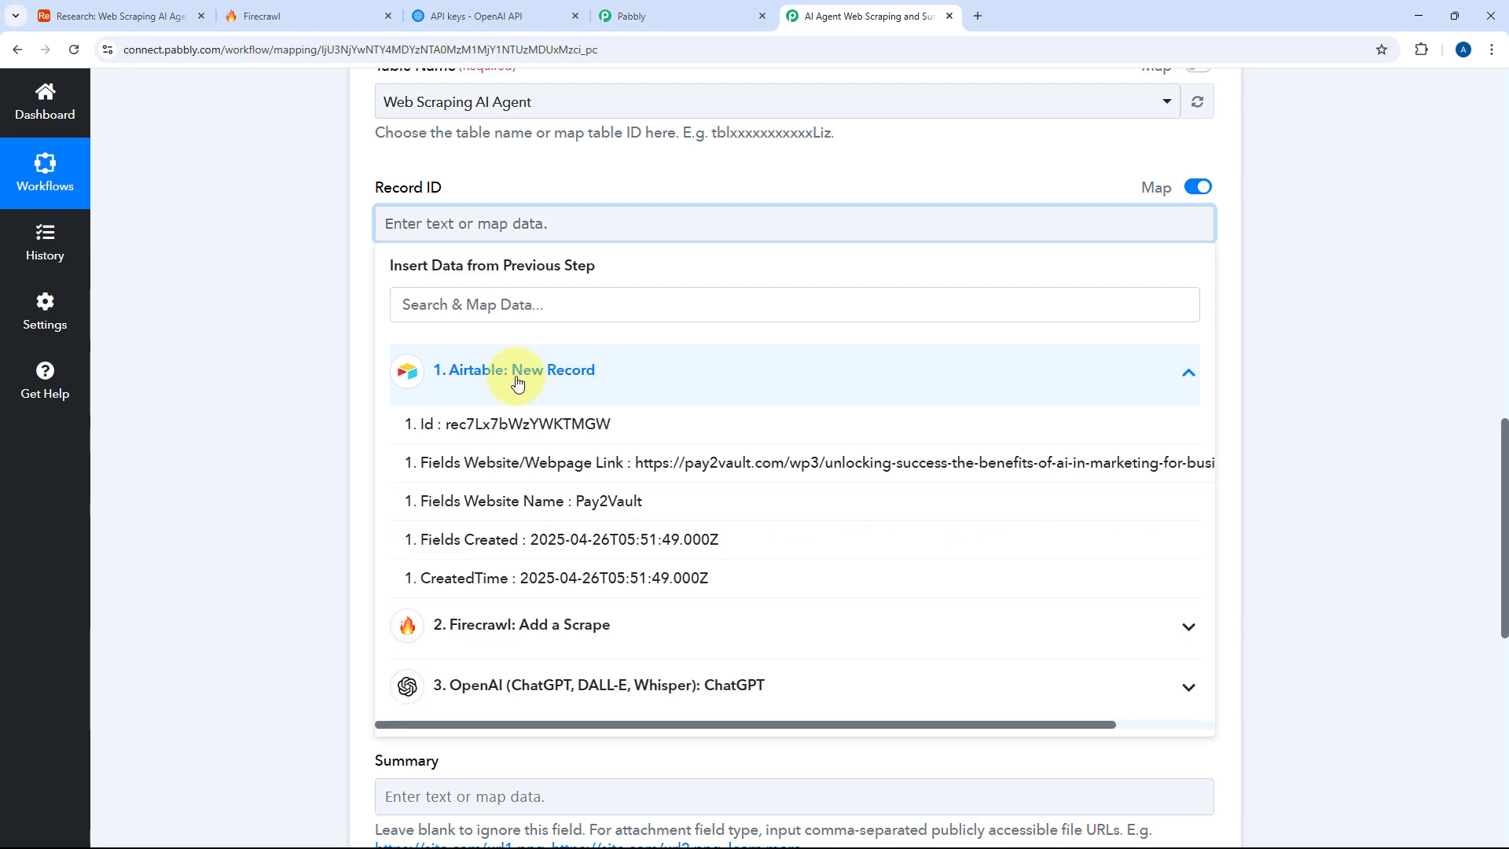
pyautogui.click(529, 424)
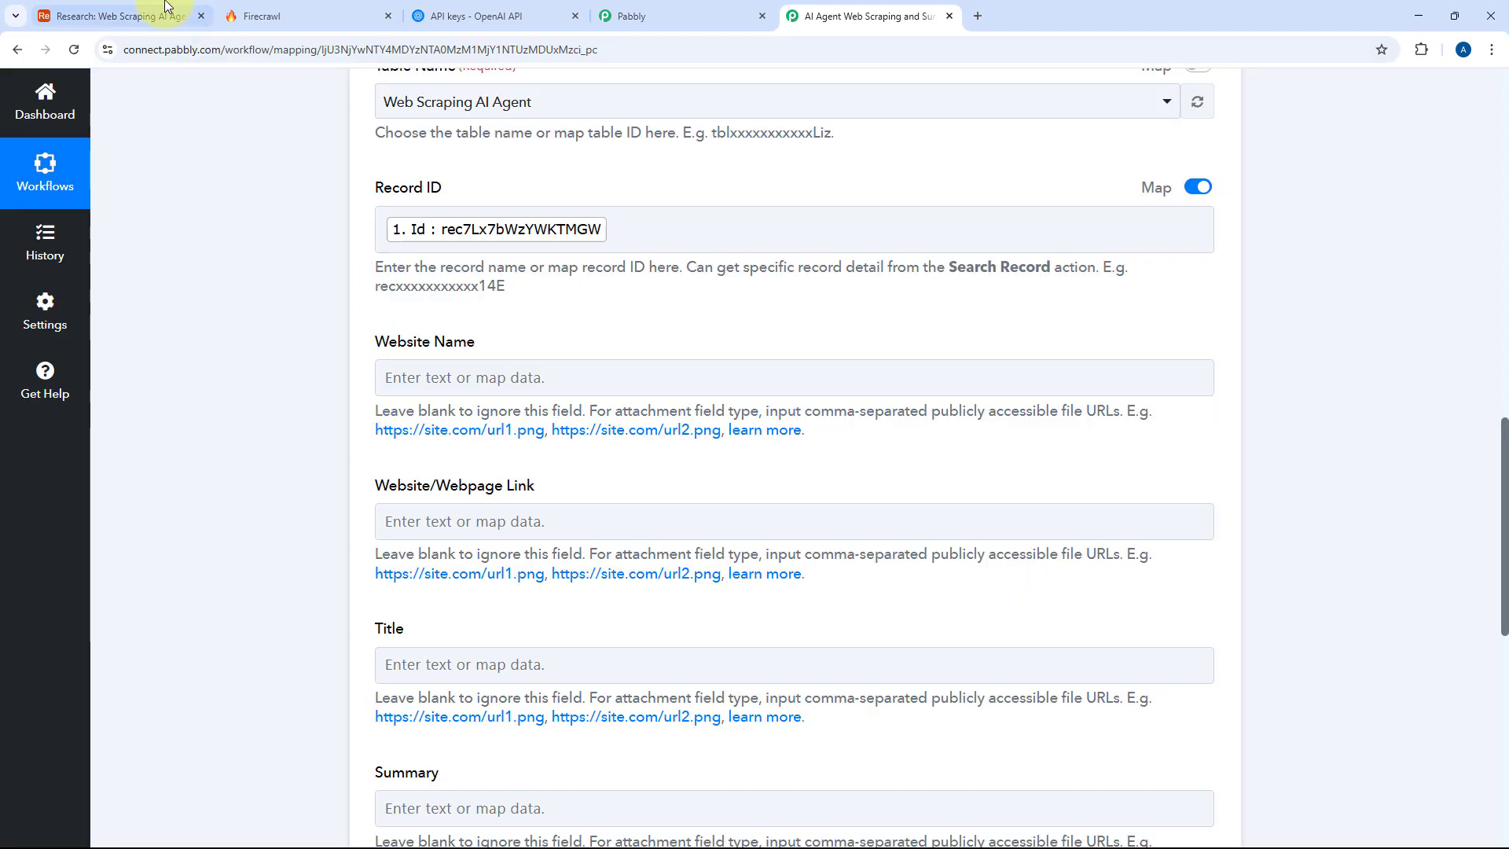
# - Map Firecrawl's Data Metadata Title value to the Title field, leaving Website Name and Website/Webpage Link blank
pyautogui.click(167, 15)
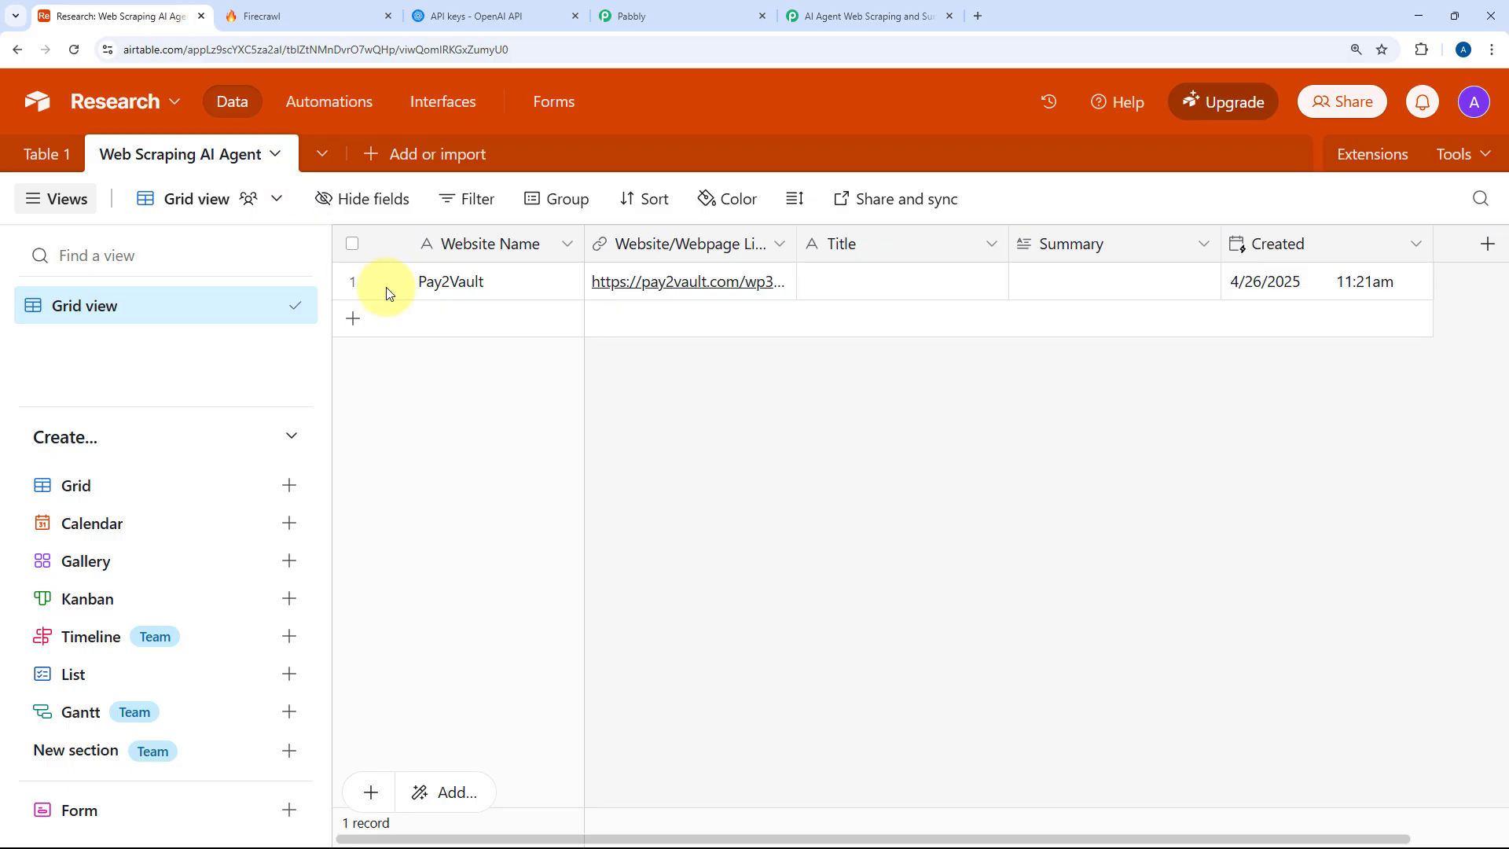
pyautogui.click(869, 14)
pyautogui.scroll(-3, 477, 216)
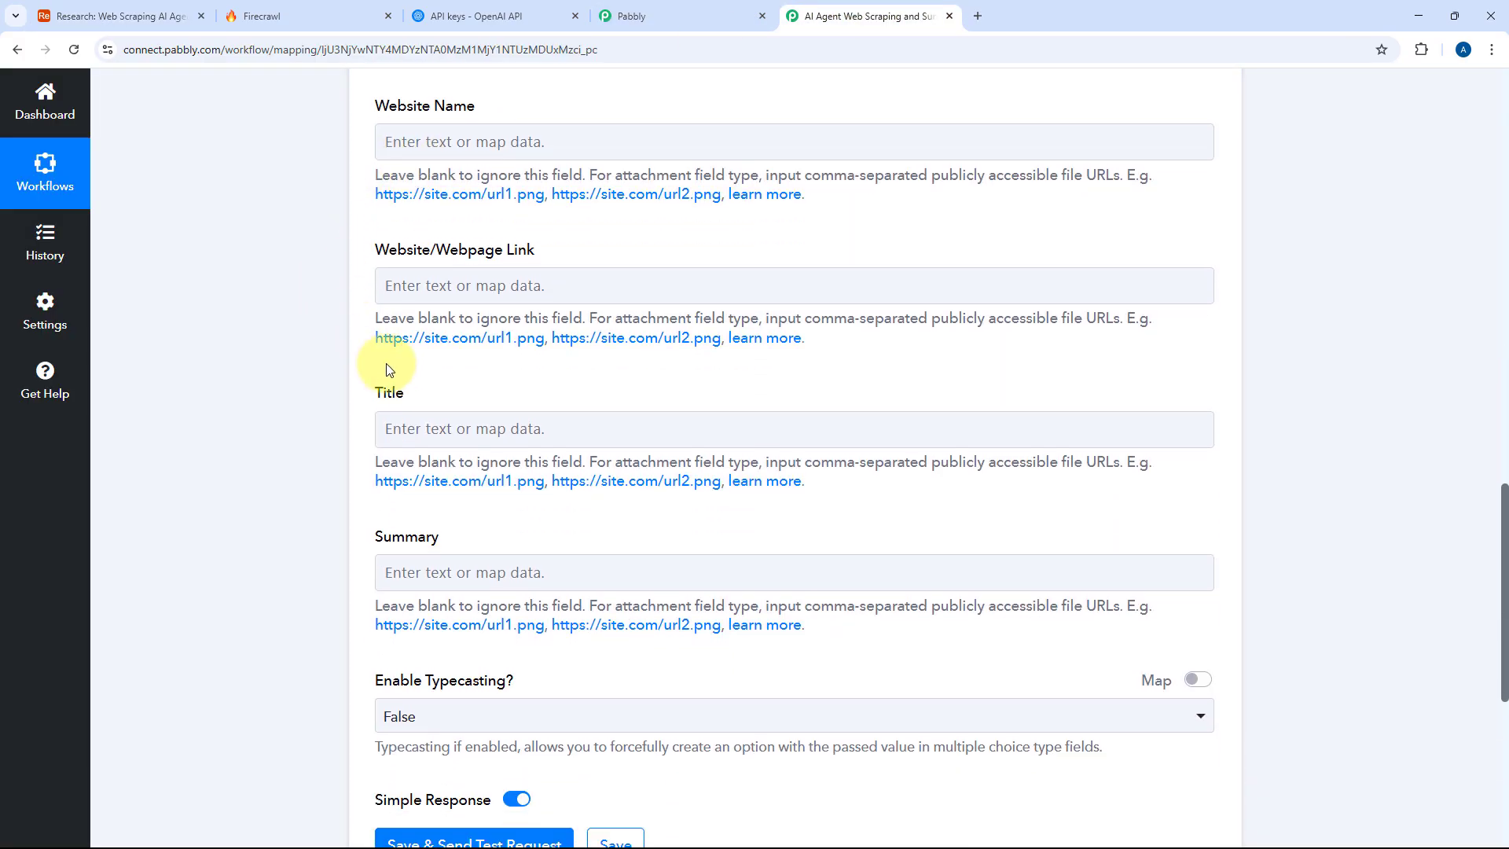
pyautogui.scroll(2, 397, 489)
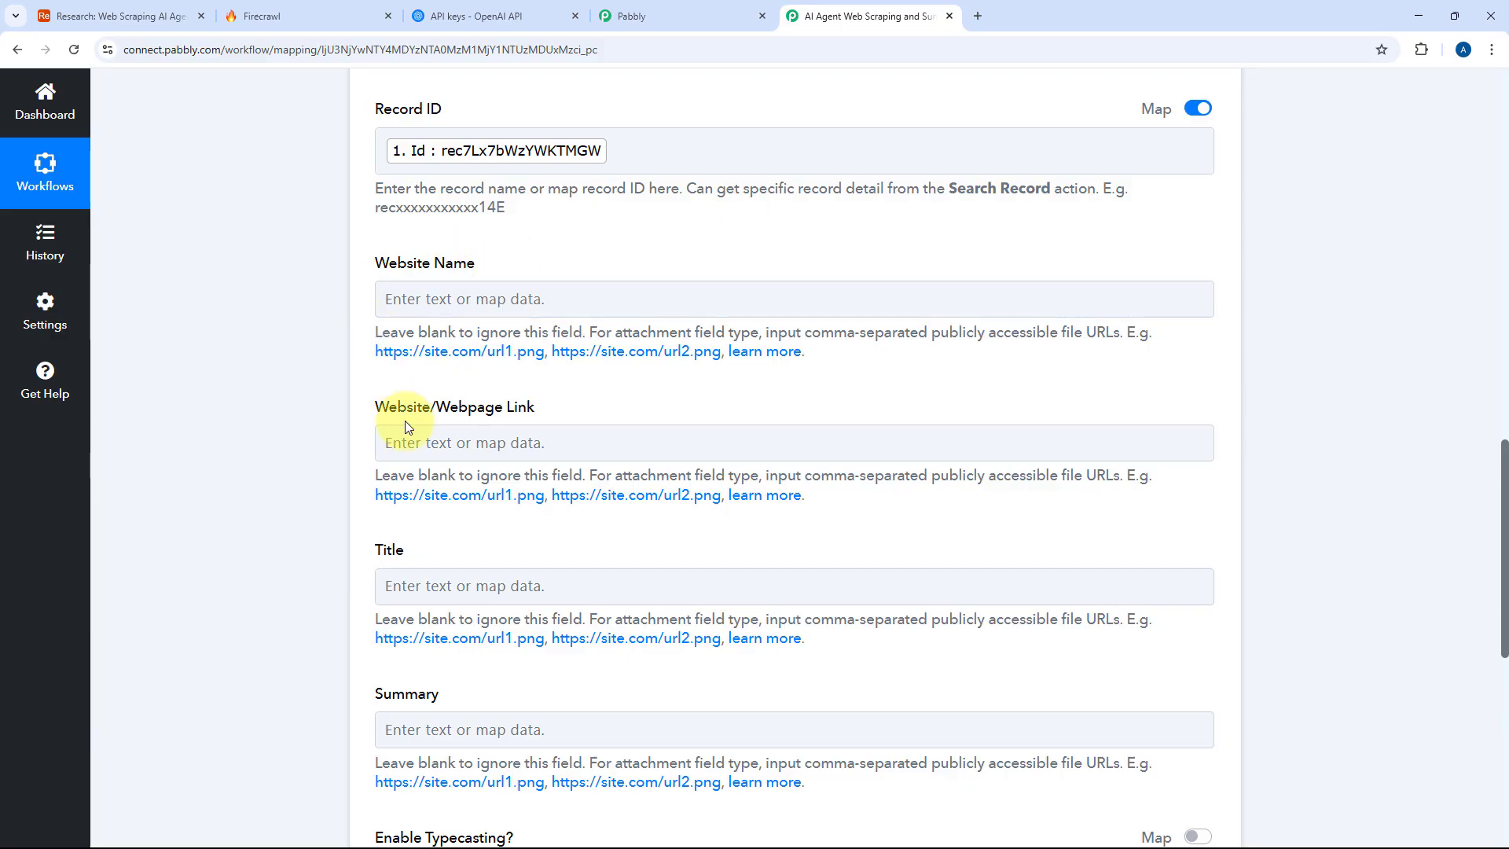
pyautogui.scroll(-3, 554, 425)
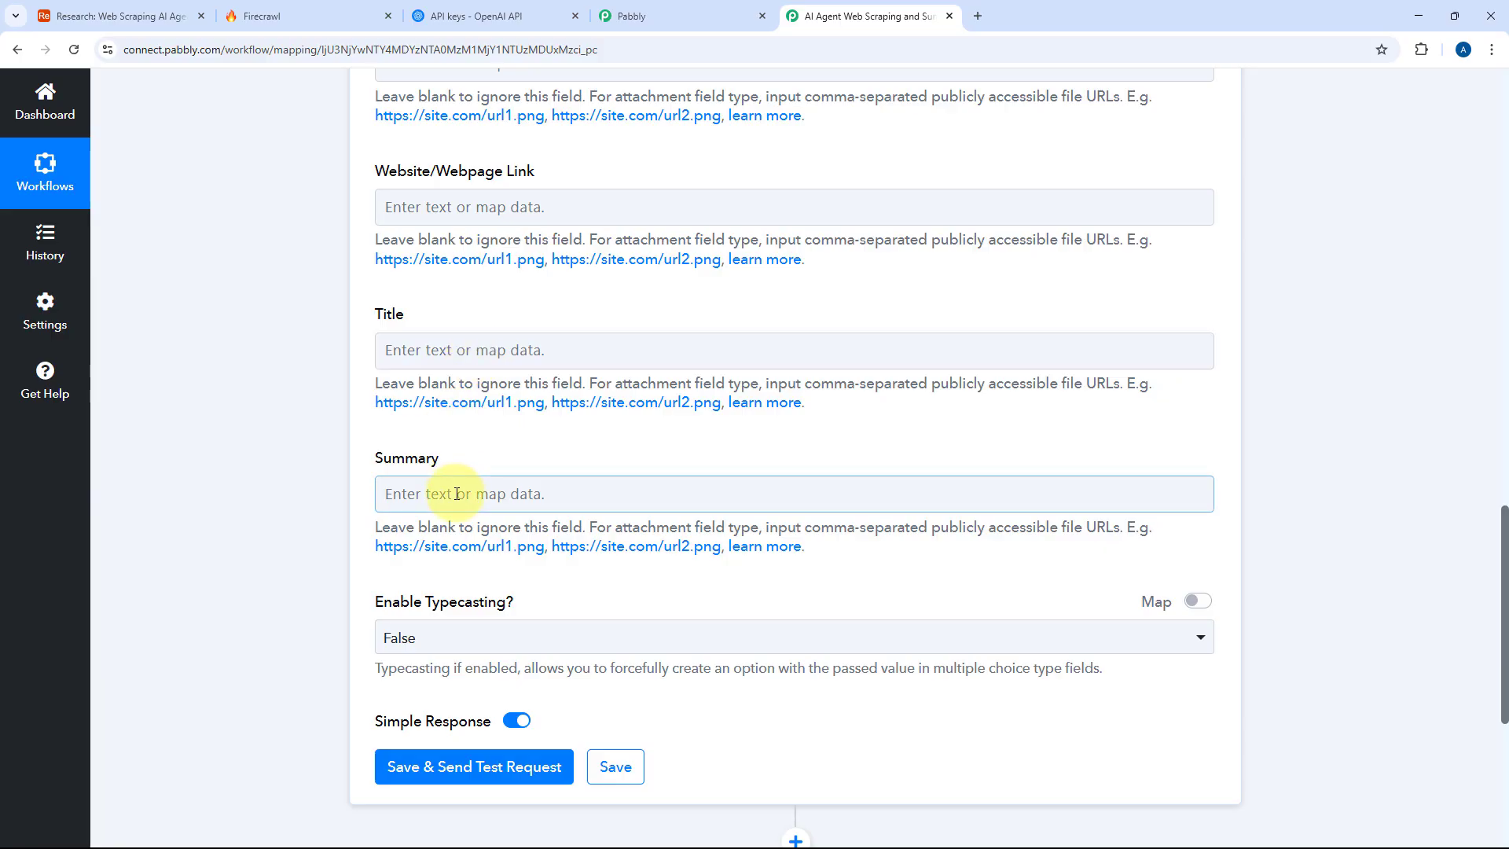
pyautogui.click(433, 354)
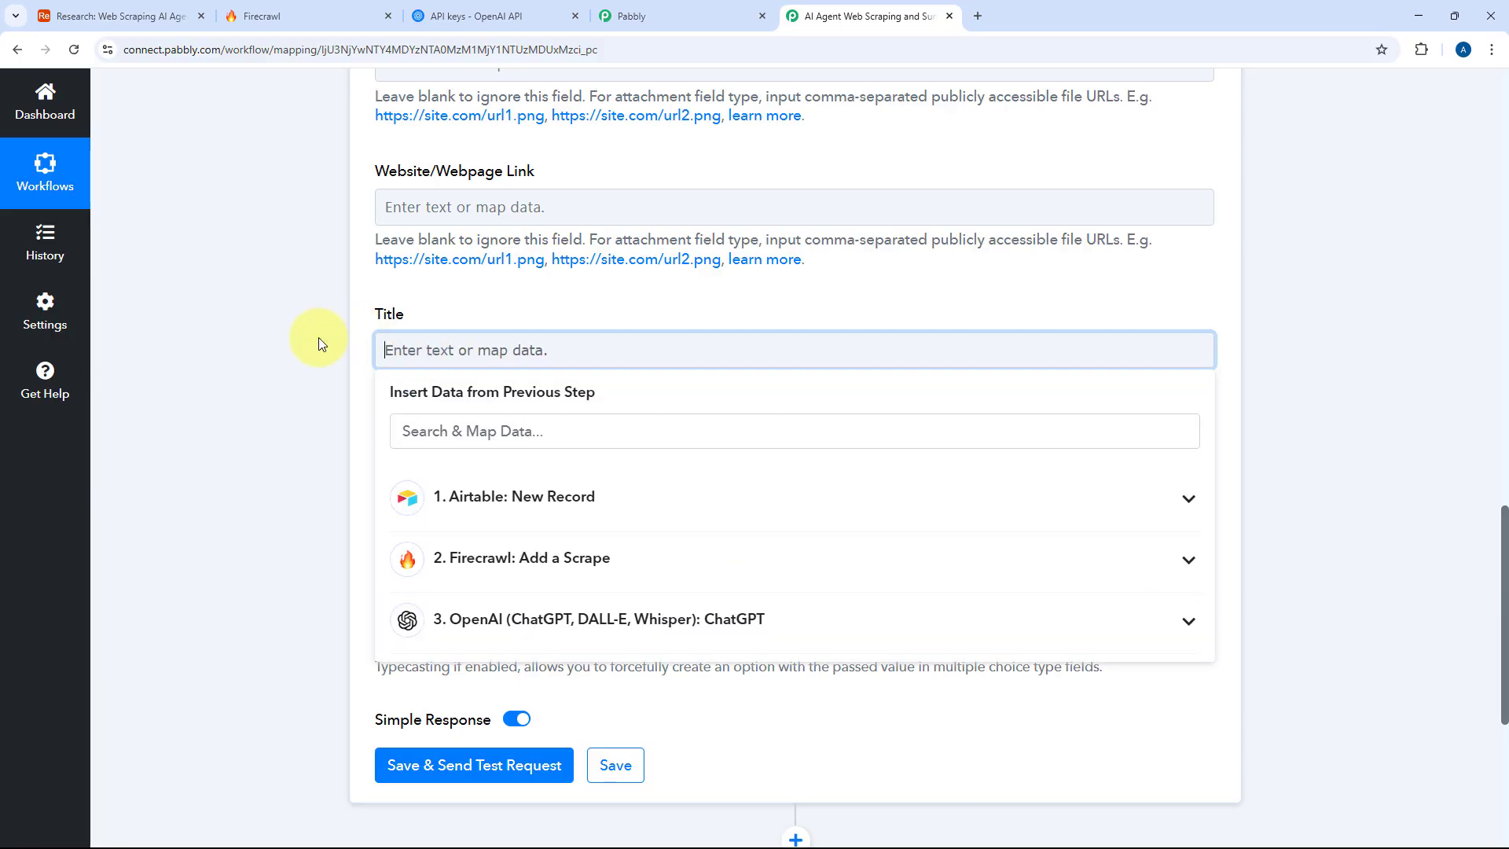
pyautogui.scroll(-2, 322, 370)
pyautogui.click(529, 413)
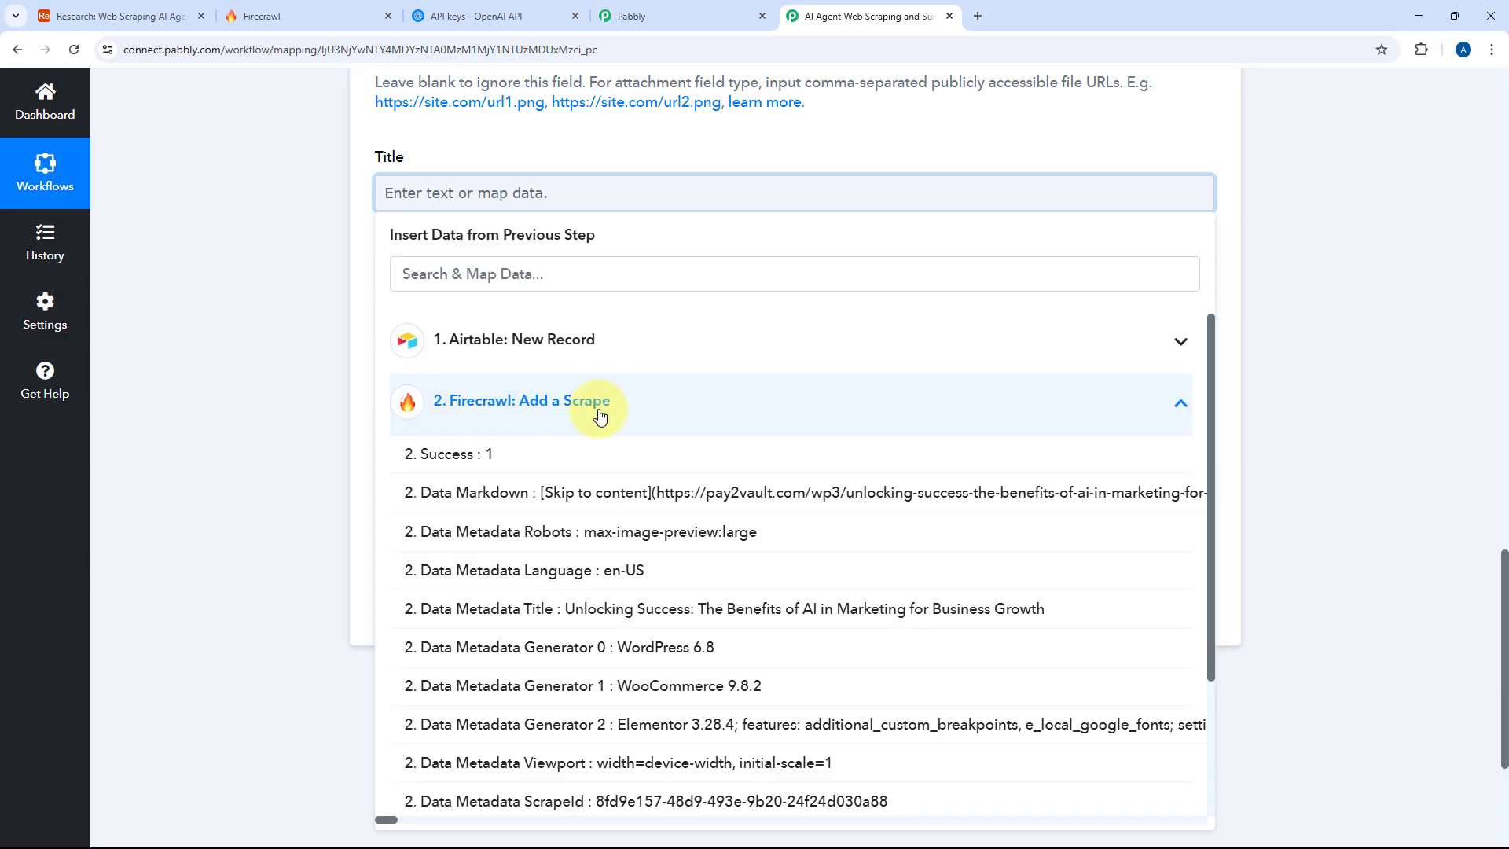
pyautogui.scroll(-2, 555, 529)
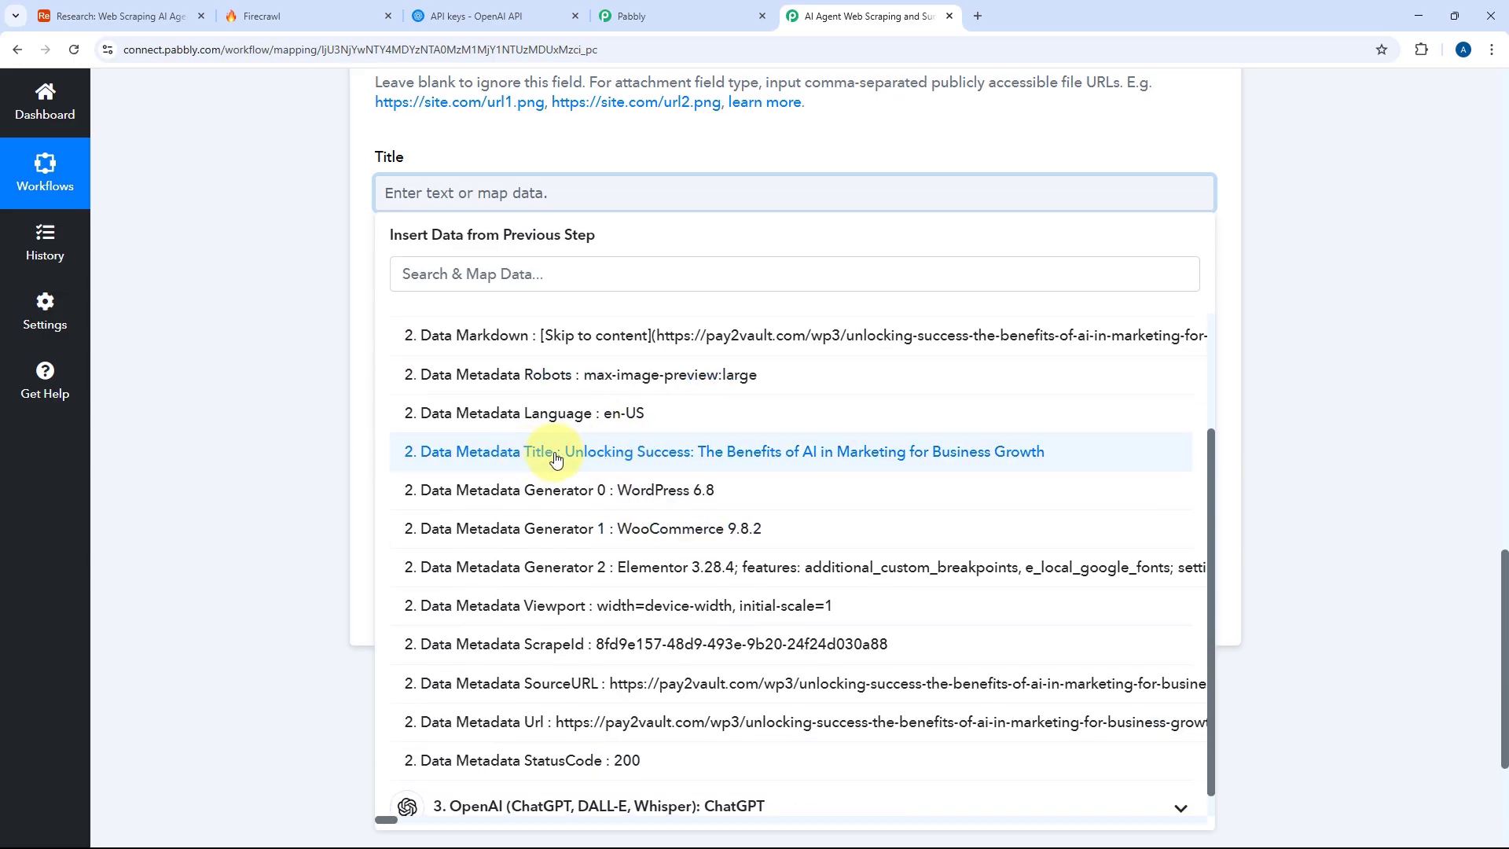
pyautogui.click(556, 459)
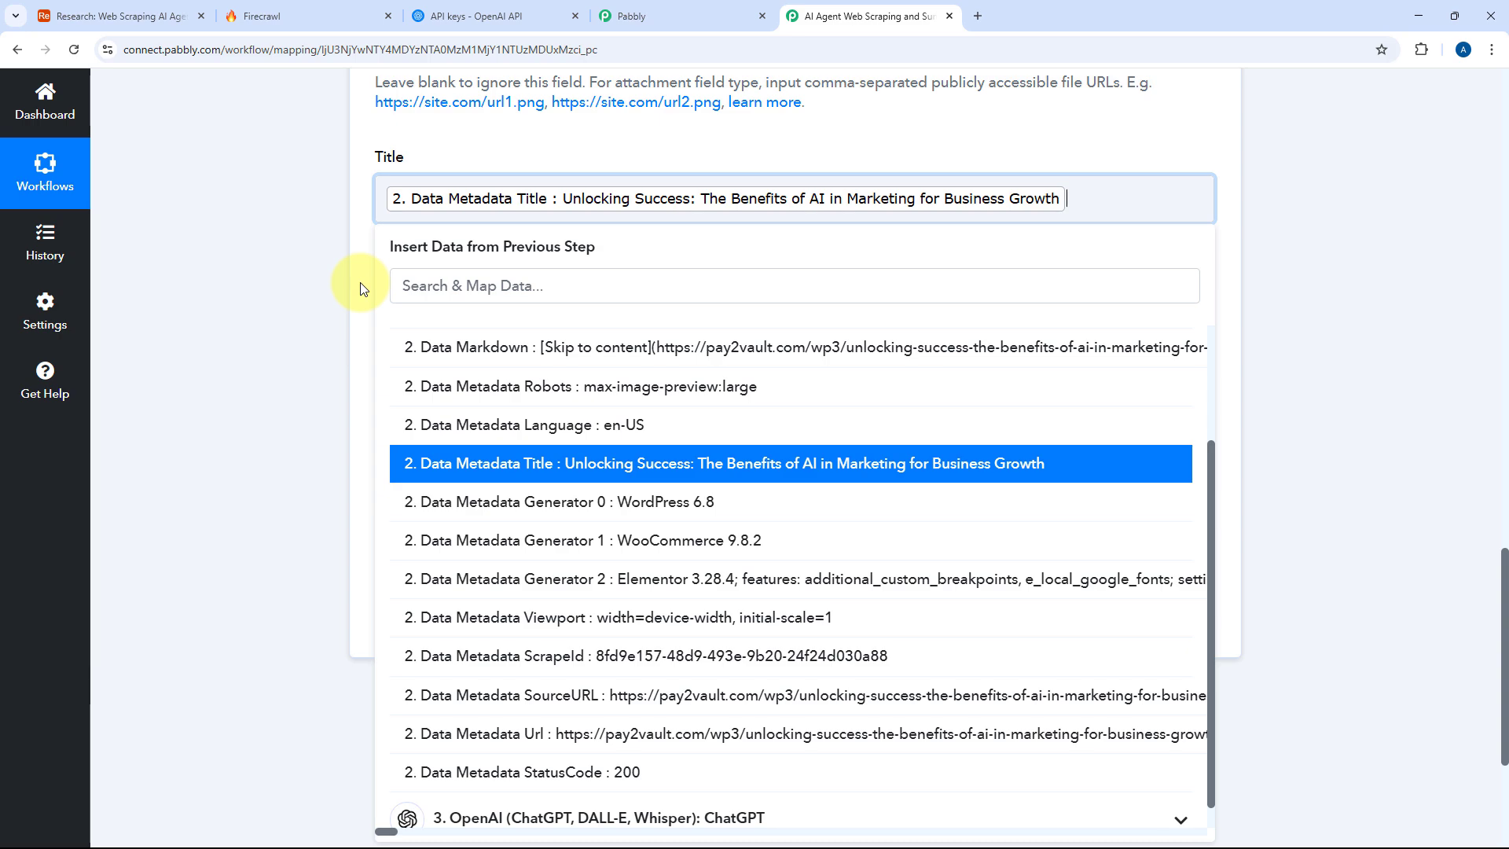
pyautogui.click(361, 297)
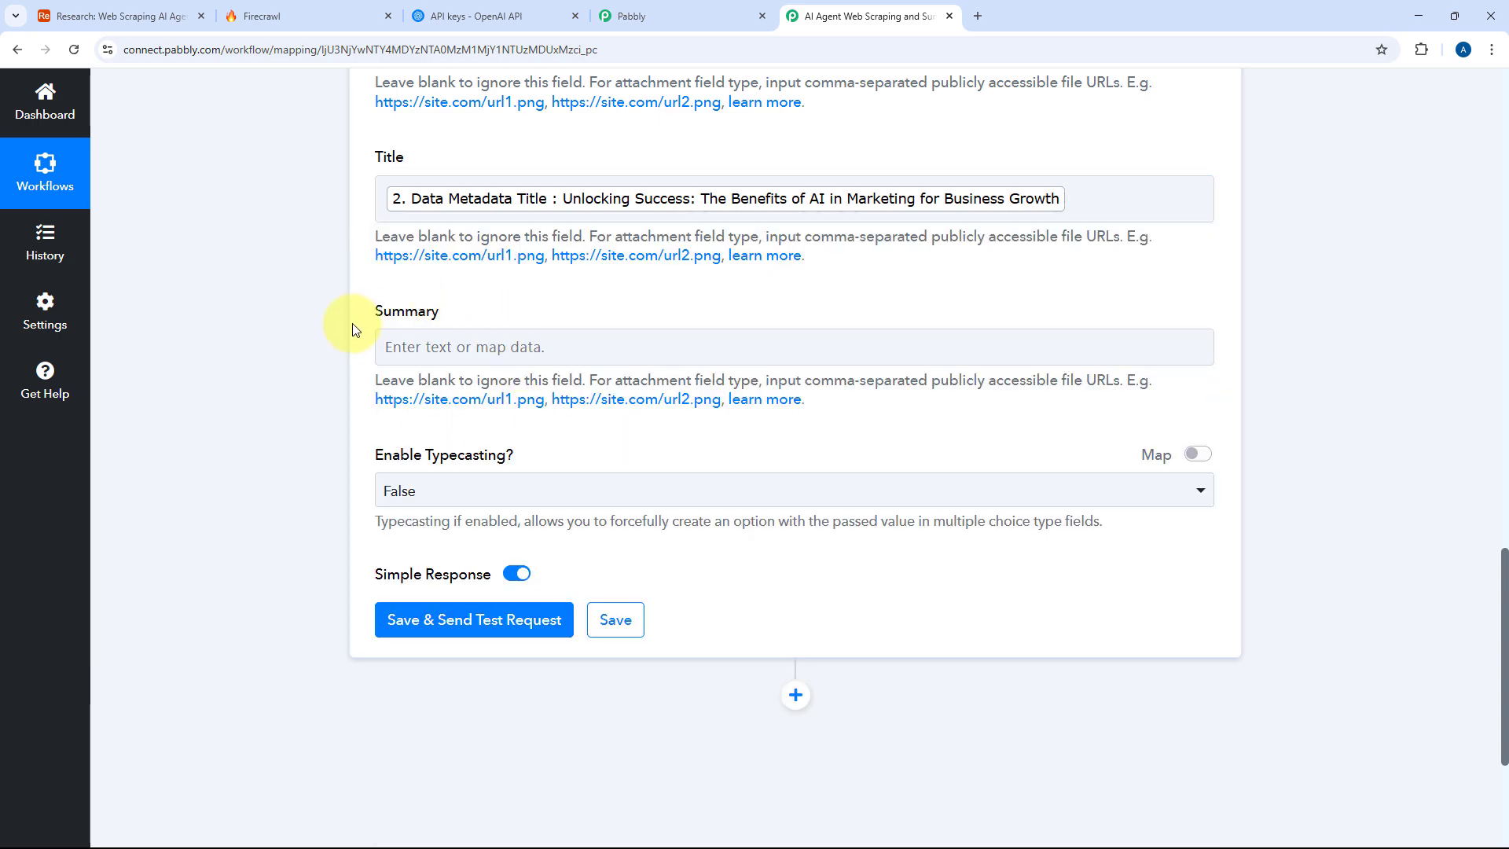
# - Map the Summary field to the Choices 0 Message Content value from the OpenAI ChatGPT step
pyautogui.click(398, 347)
pyautogui.scroll(-2, 562, 482)
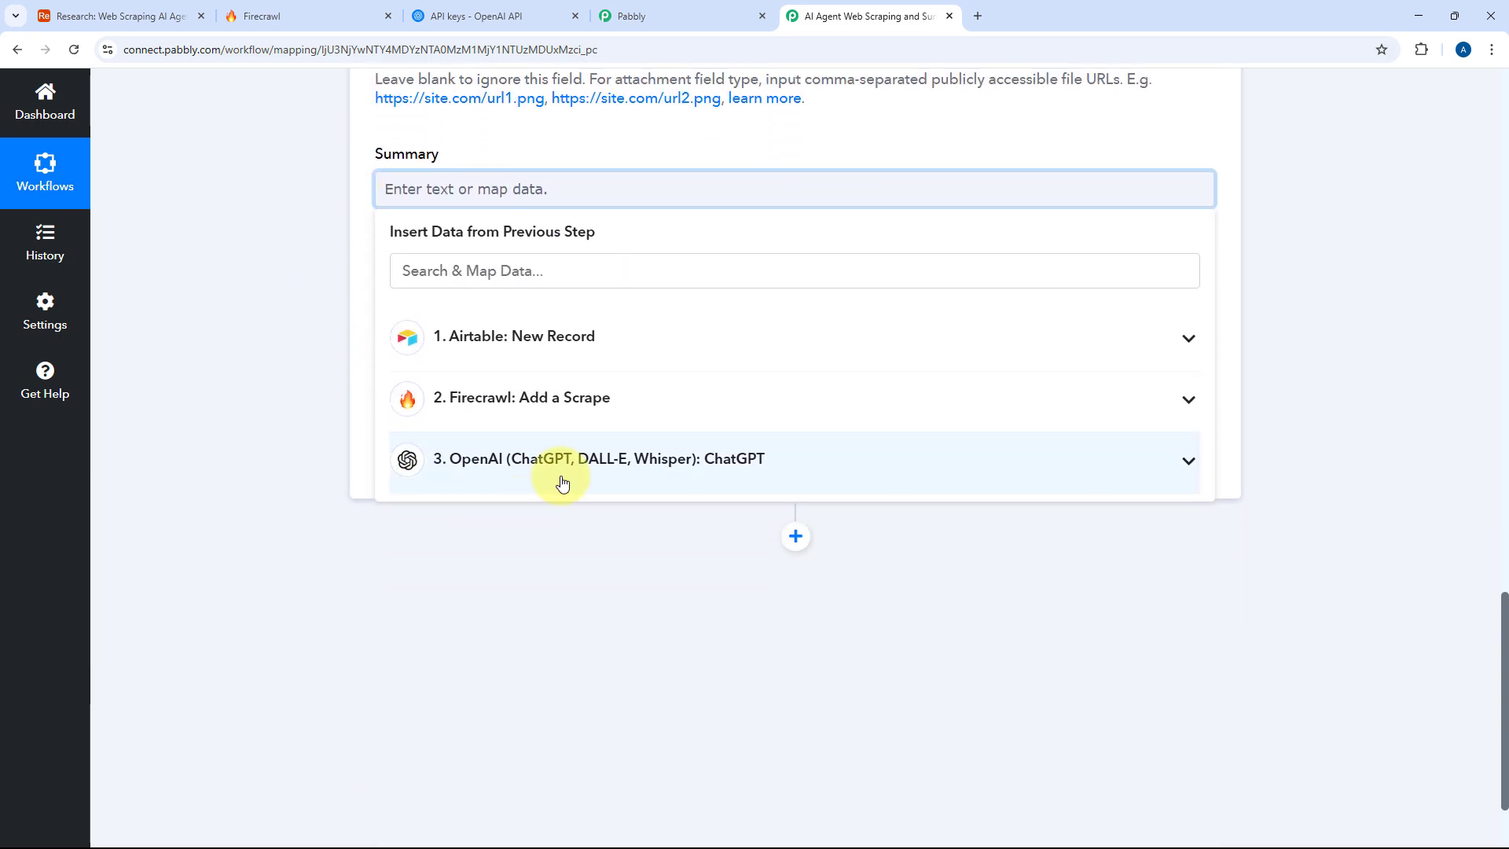
pyautogui.click(562, 482)
pyautogui.scroll(-1, 590, 609)
pyautogui.click(640, 660)
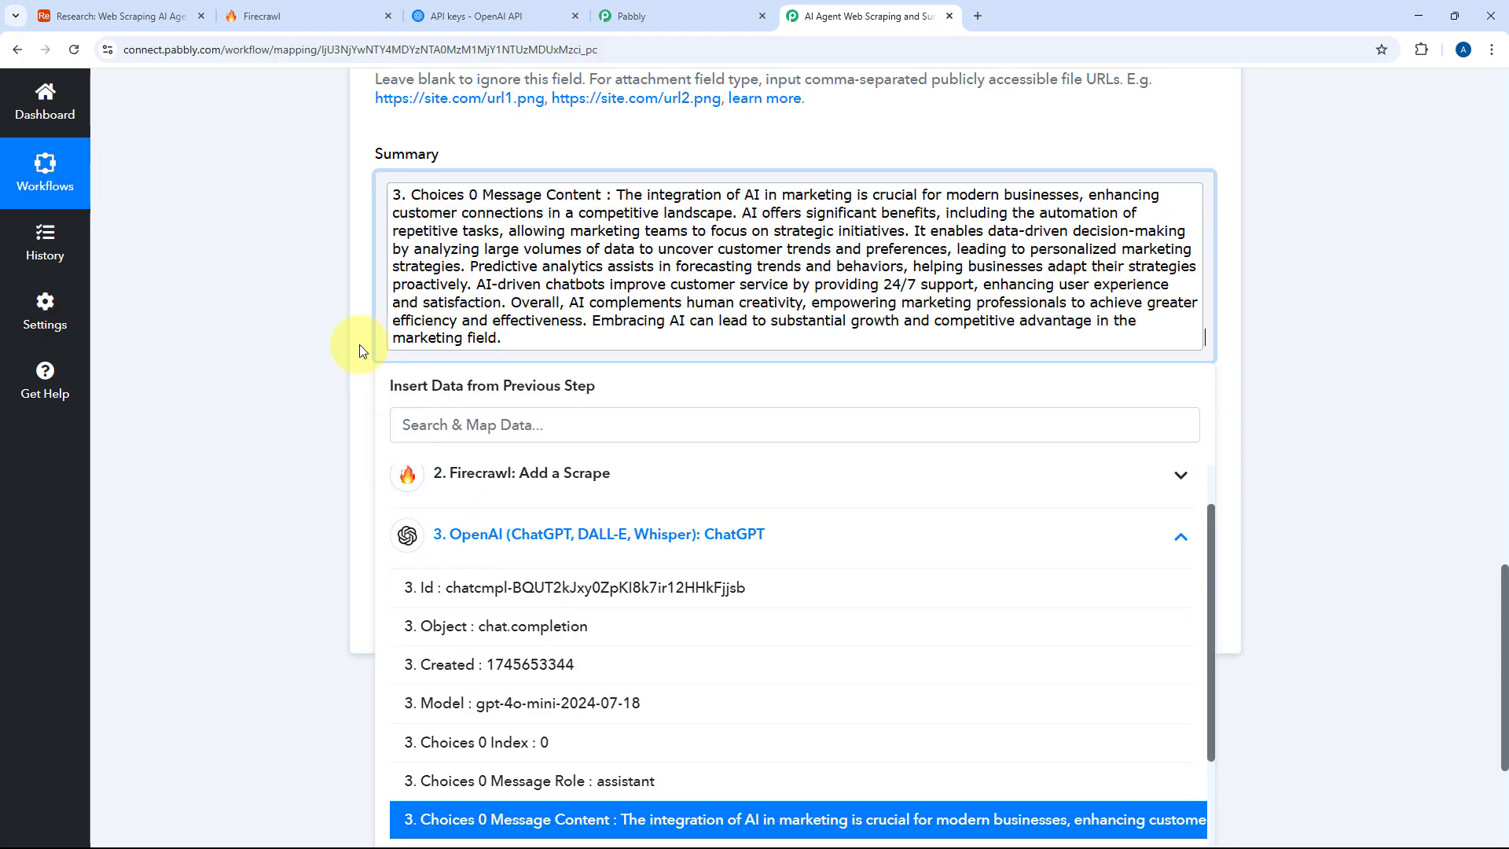
pyautogui.click(359, 350)
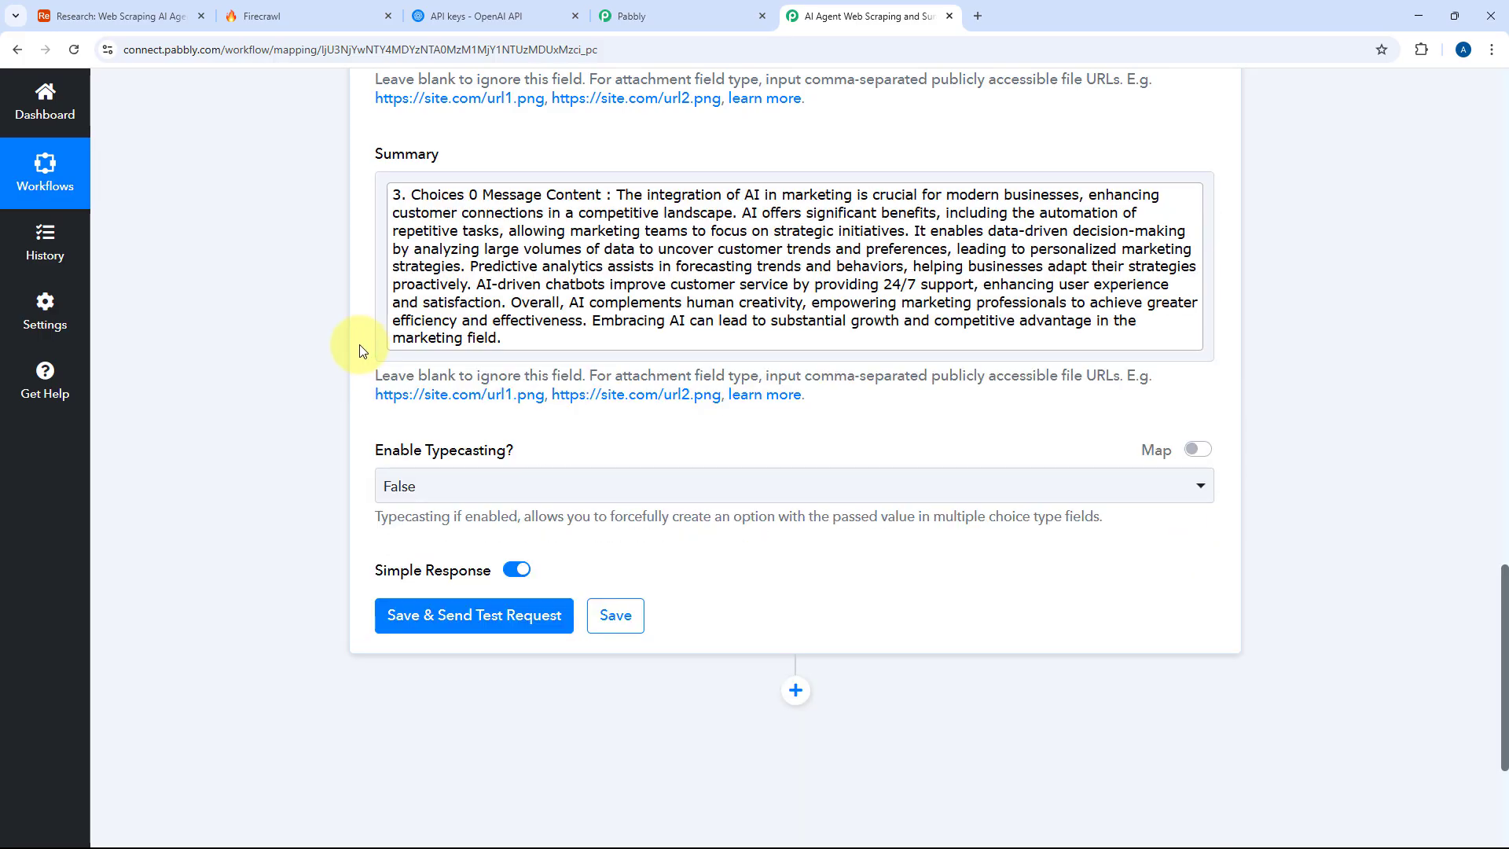
# - Save the Update Record action with a test request and review the returned title and the action's mapped fields
pyautogui.scroll(2, 354, 340)
pyautogui.scroll(-4, 347, 512)
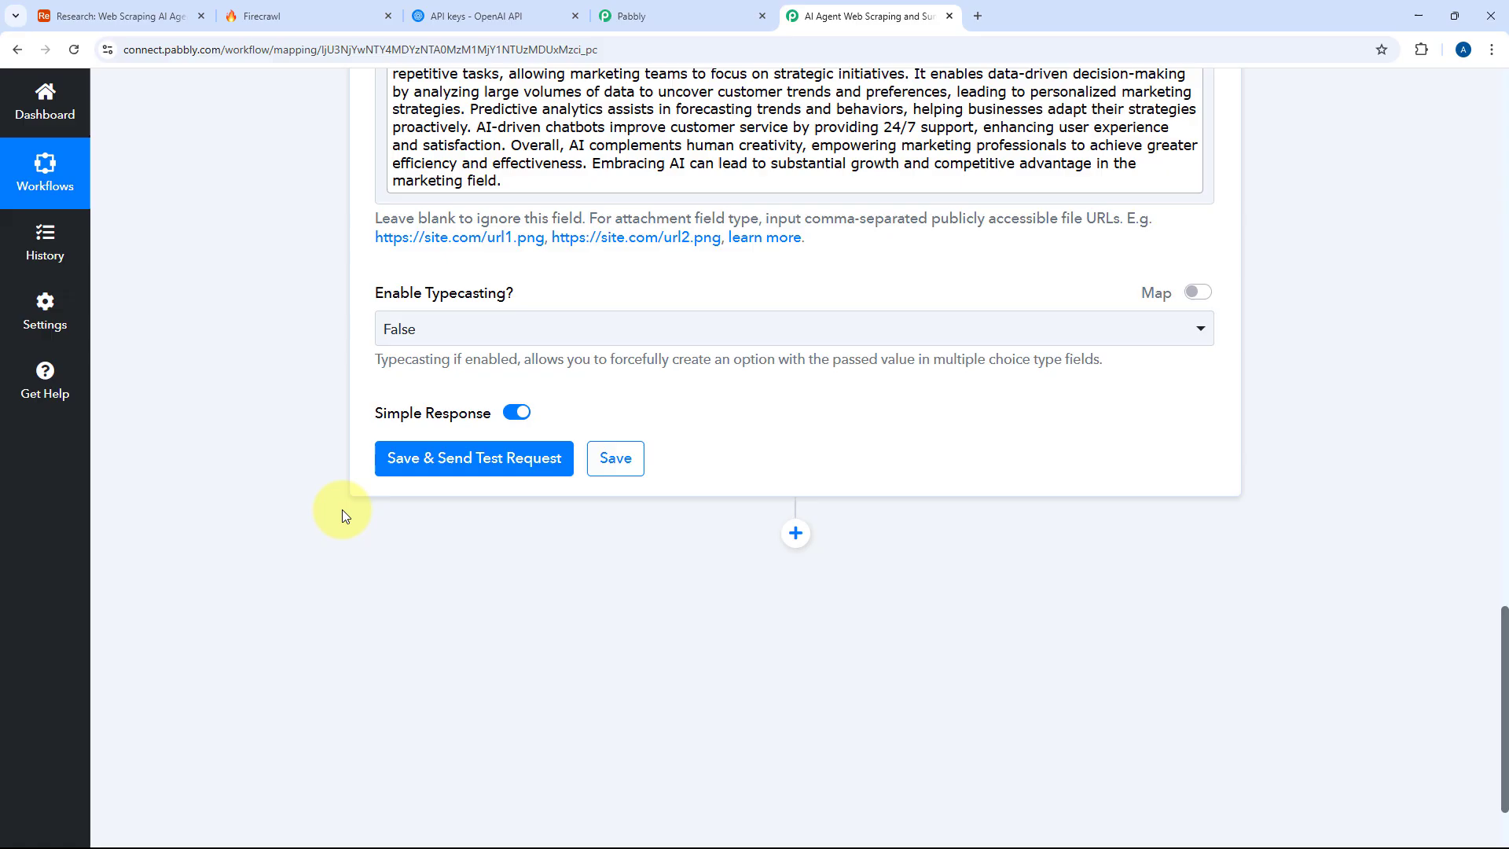
pyautogui.click(479, 464)
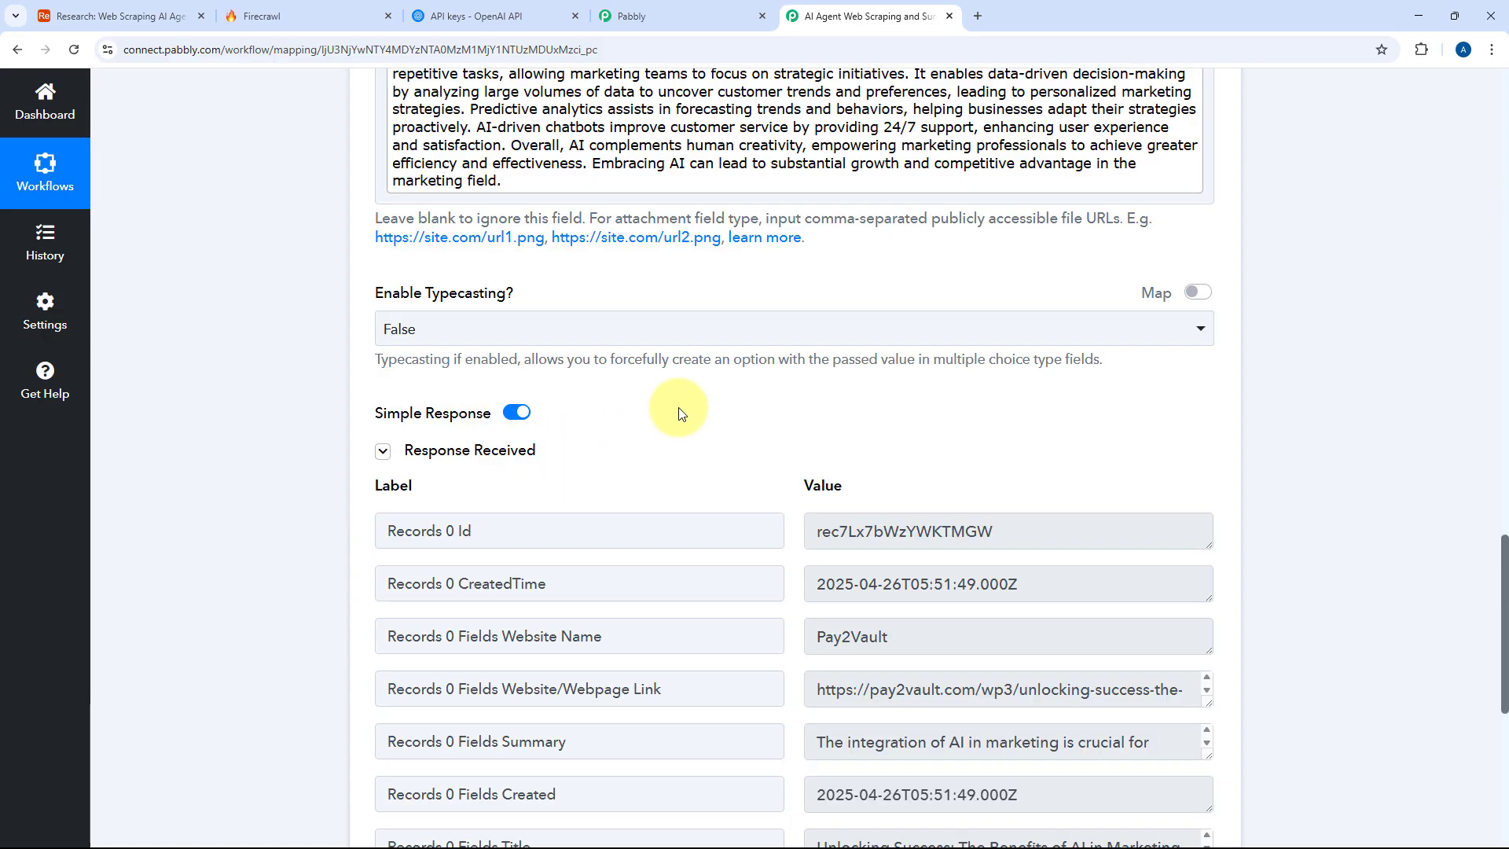
pyautogui.scroll(-4, 680, 414)
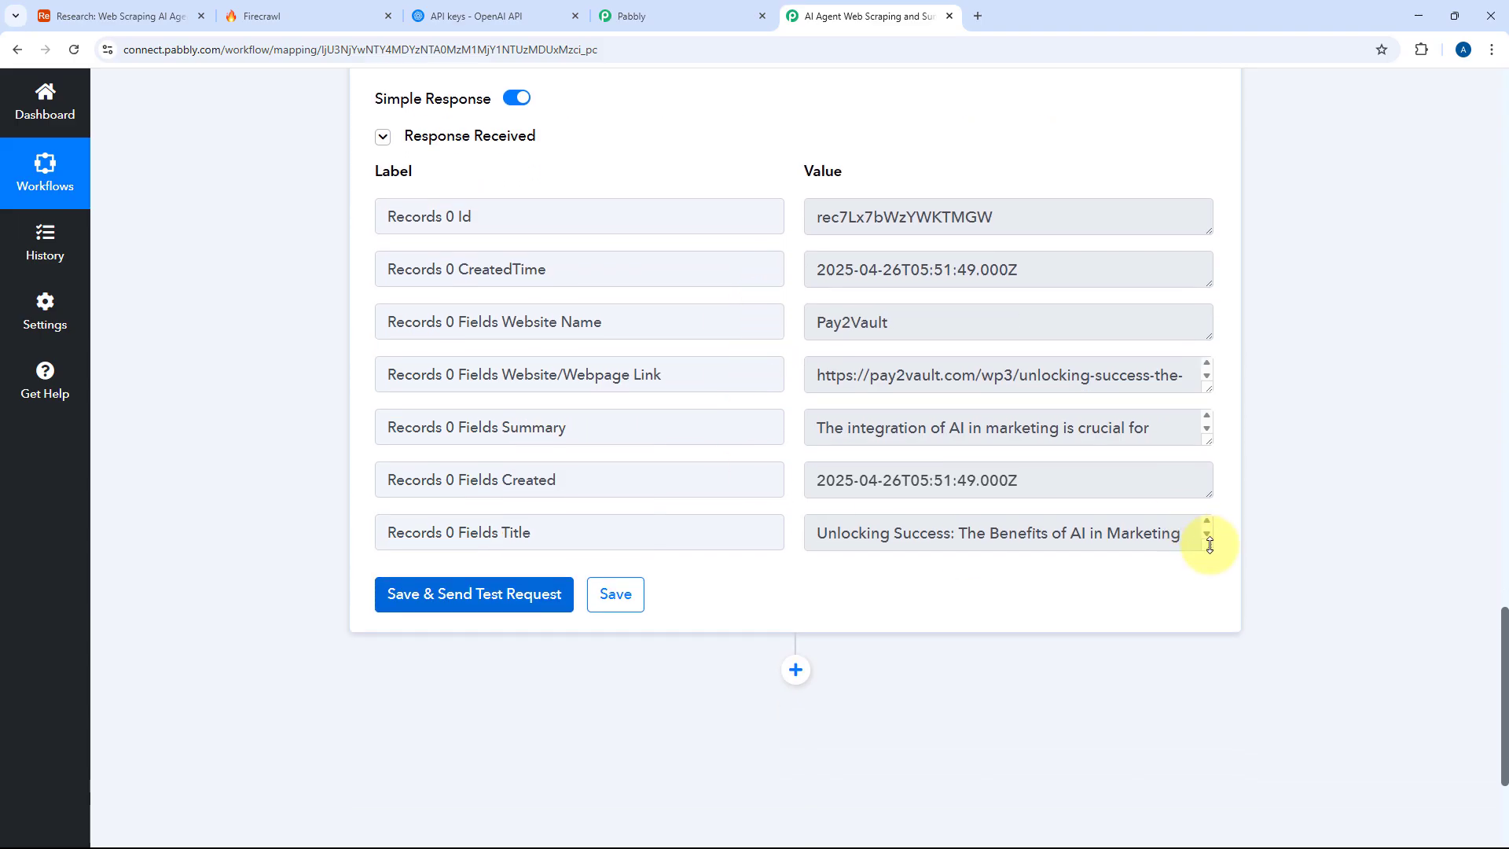
pyautogui.moveTo(1210, 544); pyautogui.dragTo(1203, 630)
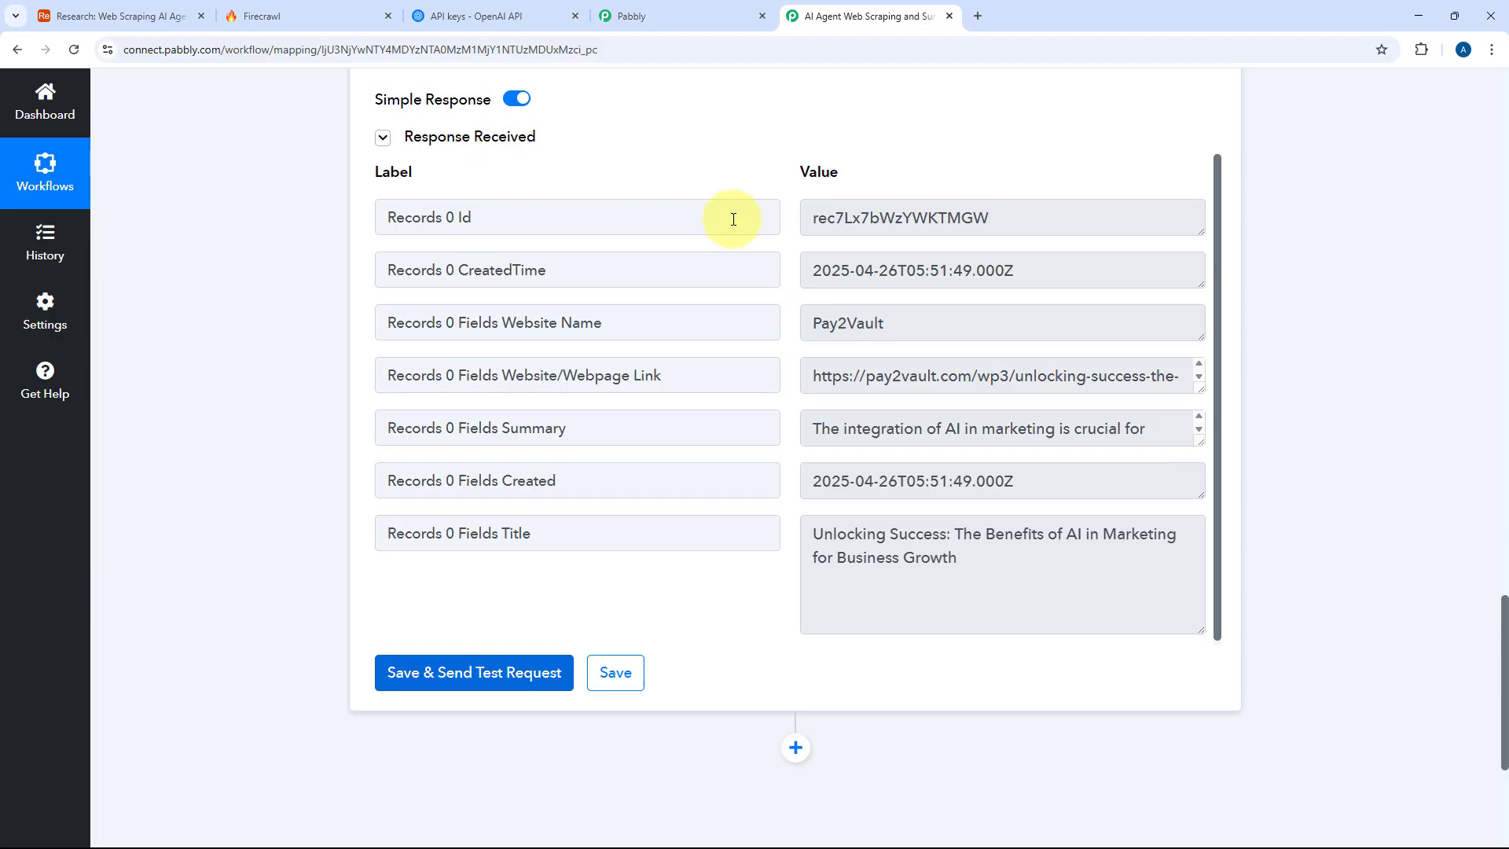
pyautogui.scroll(6, 731, 220)
pyautogui.scroll(-4, 778, 348)
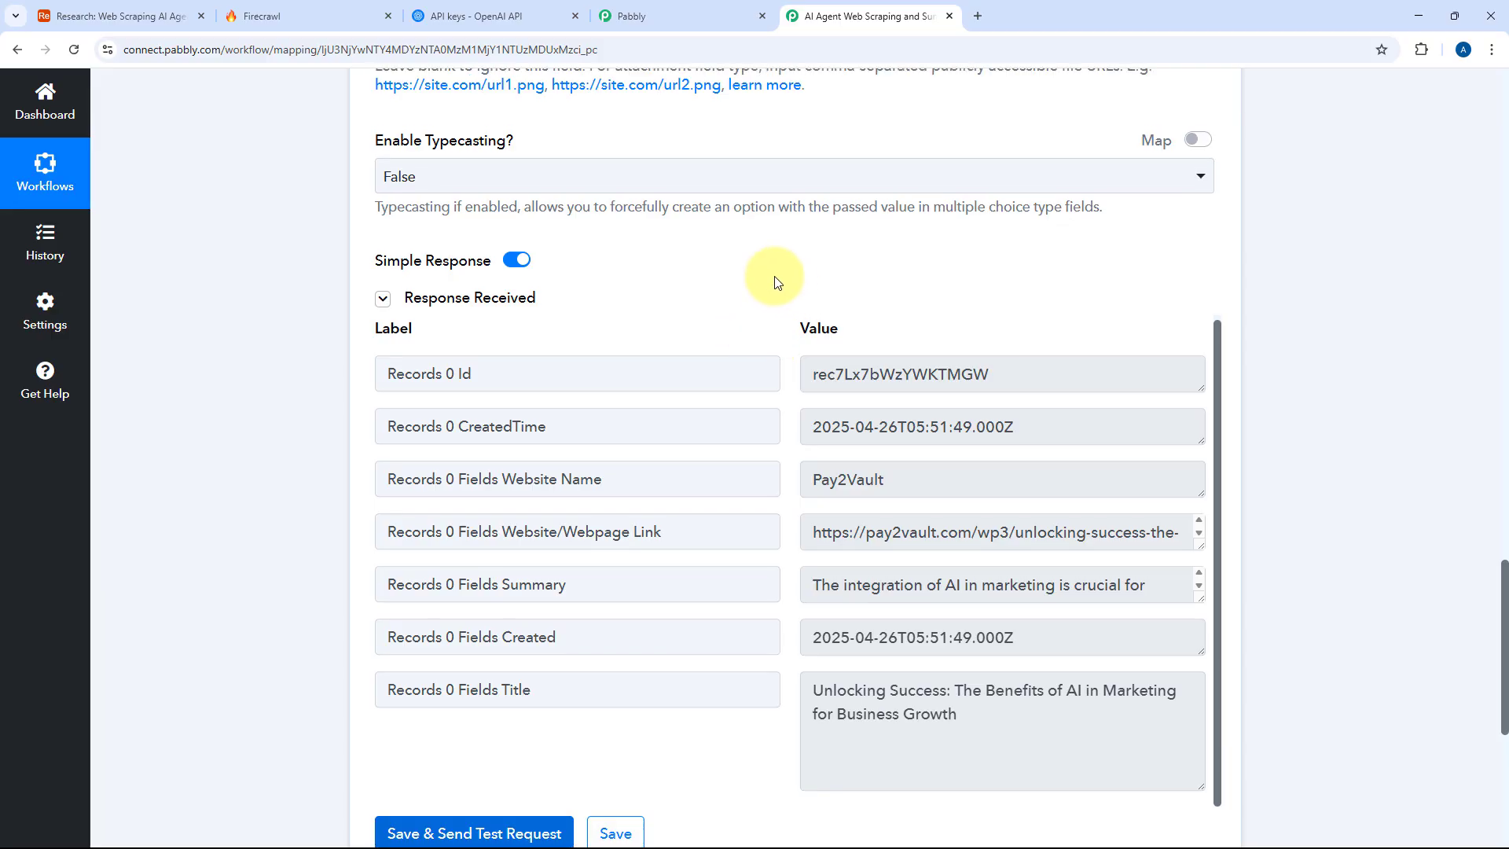
pyautogui.scroll(10, 755, 319)
pyautogui.scroll(10, 763, 308)
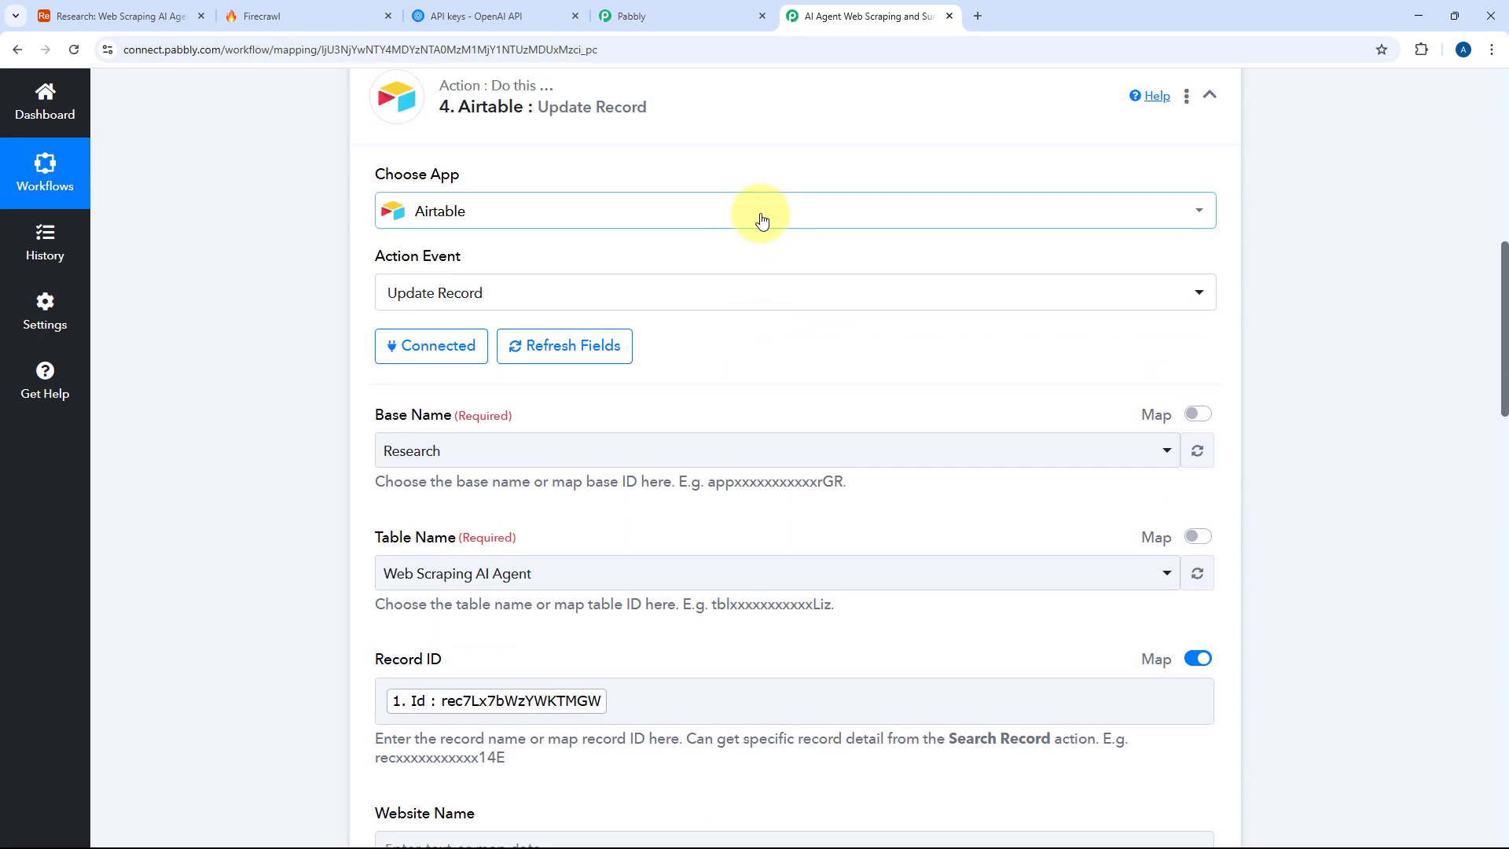
pyautogui.scroll(6, 696, 196)
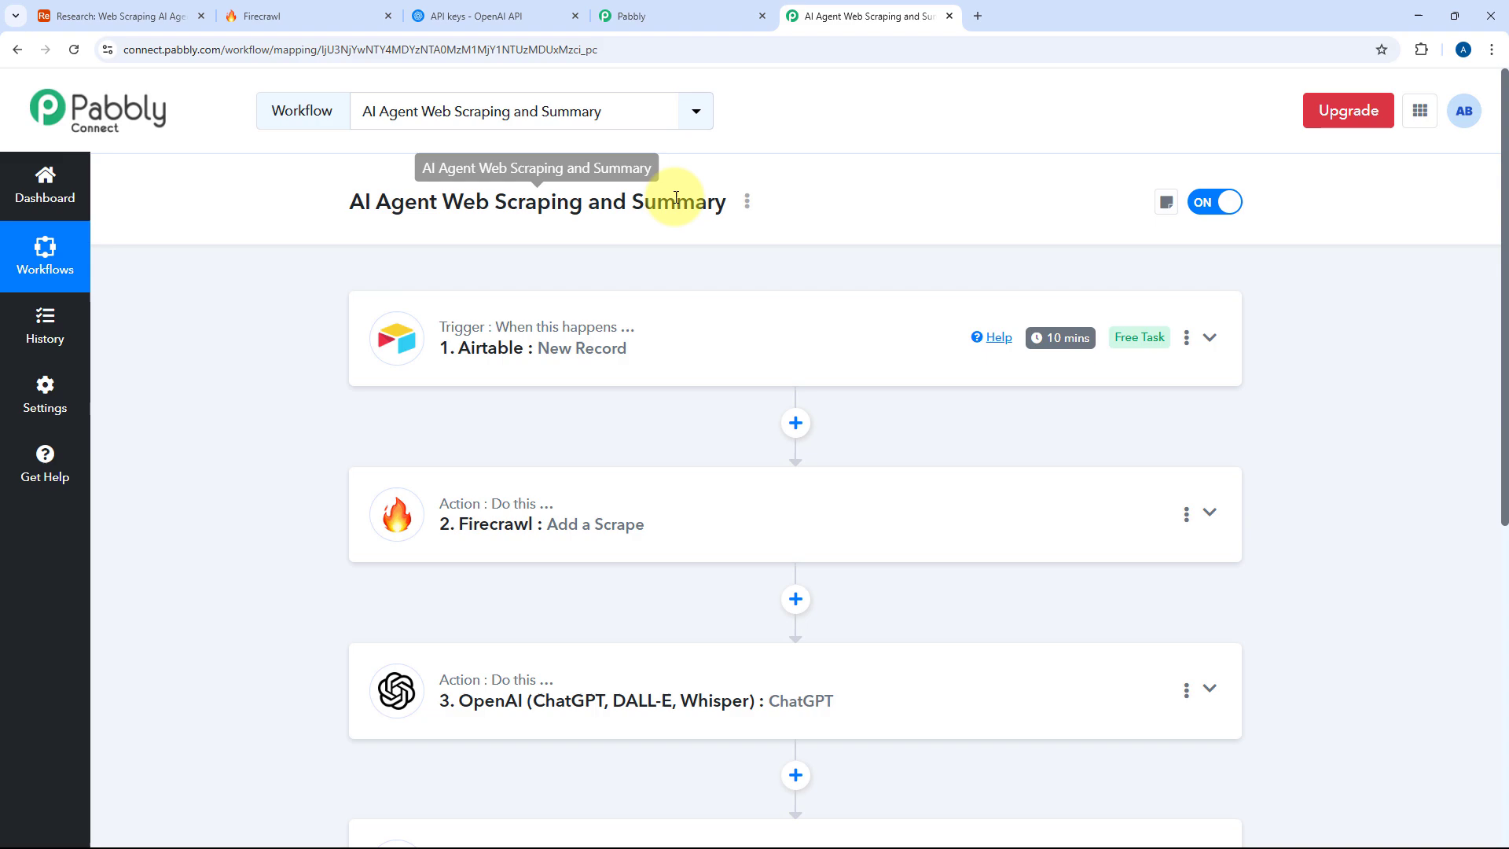
# - Switch to Airtable, reload the Web Scraping AI Agent table, and check the Pay2Vault record's Title and Summary cells
pyautogui.click(162, 14)
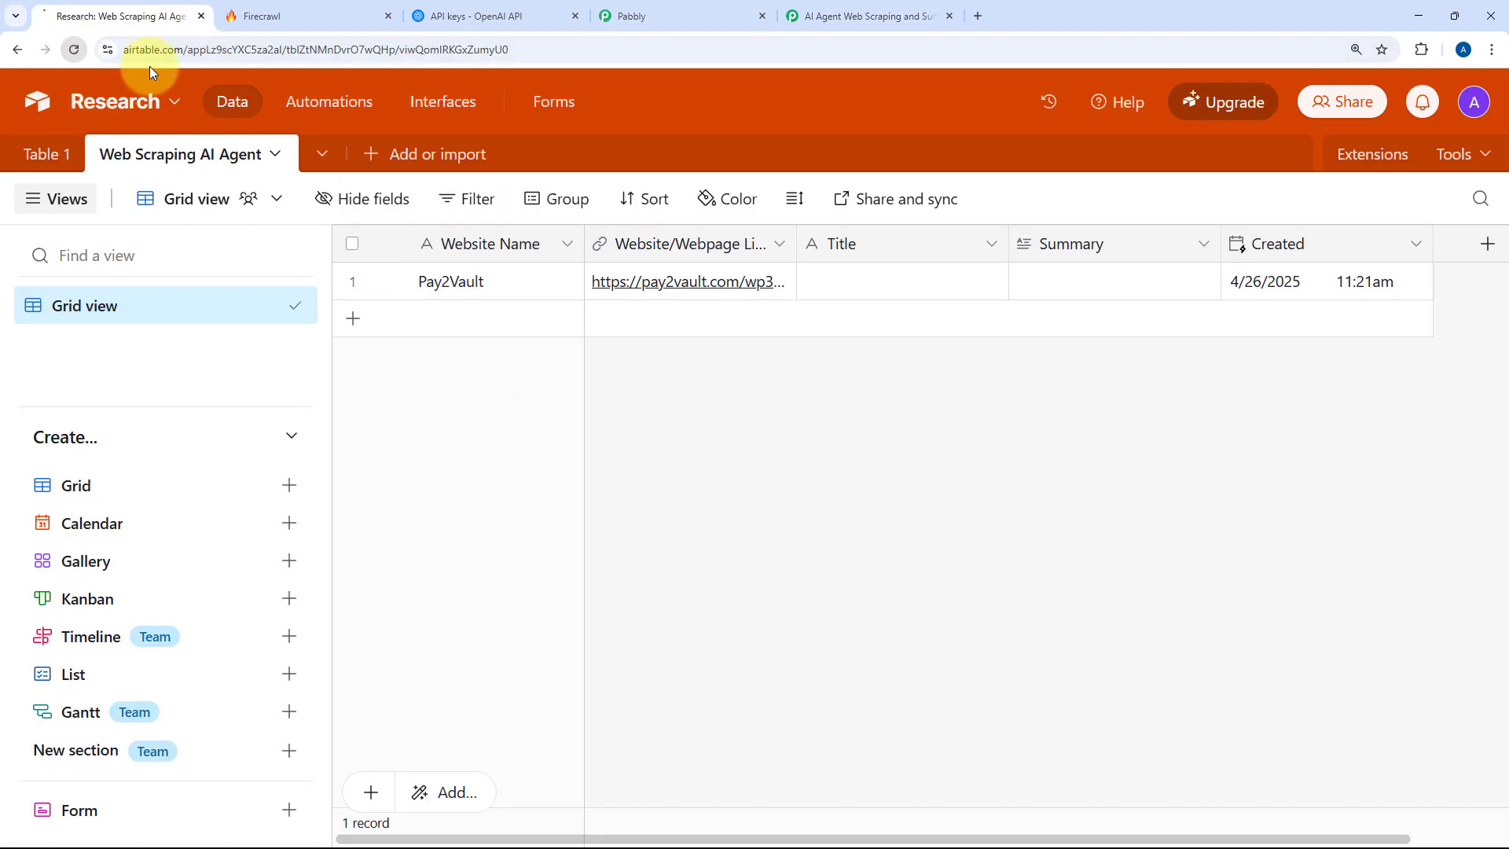
pyautogui.click(74, 50)
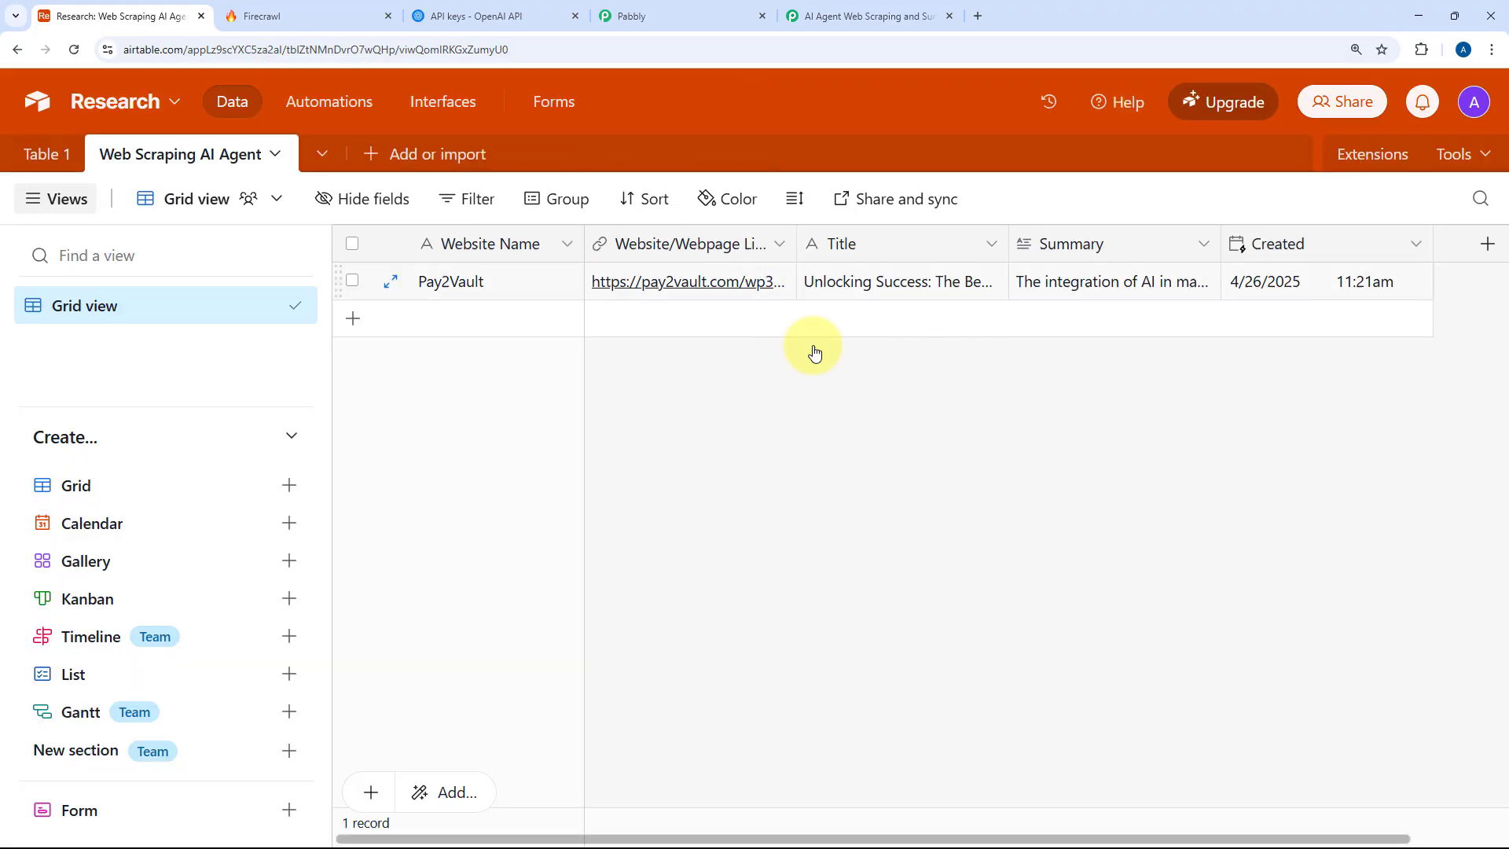
pyautogui.click(851, 287)
pyautogui.click(857, 286)
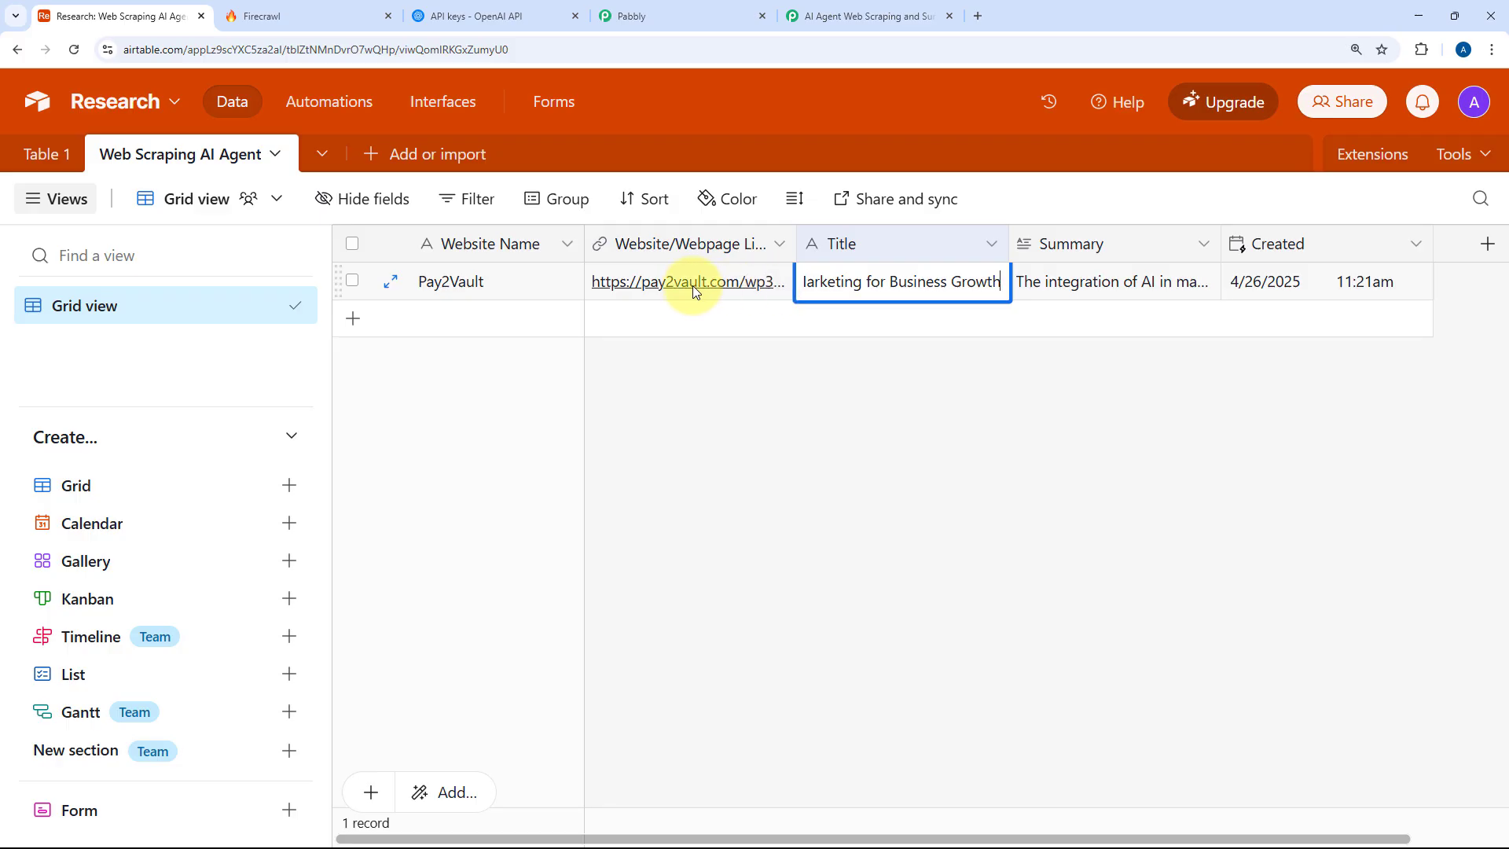
pyautogui.click(1136, 283)
pyautogui.click(1136, 283)
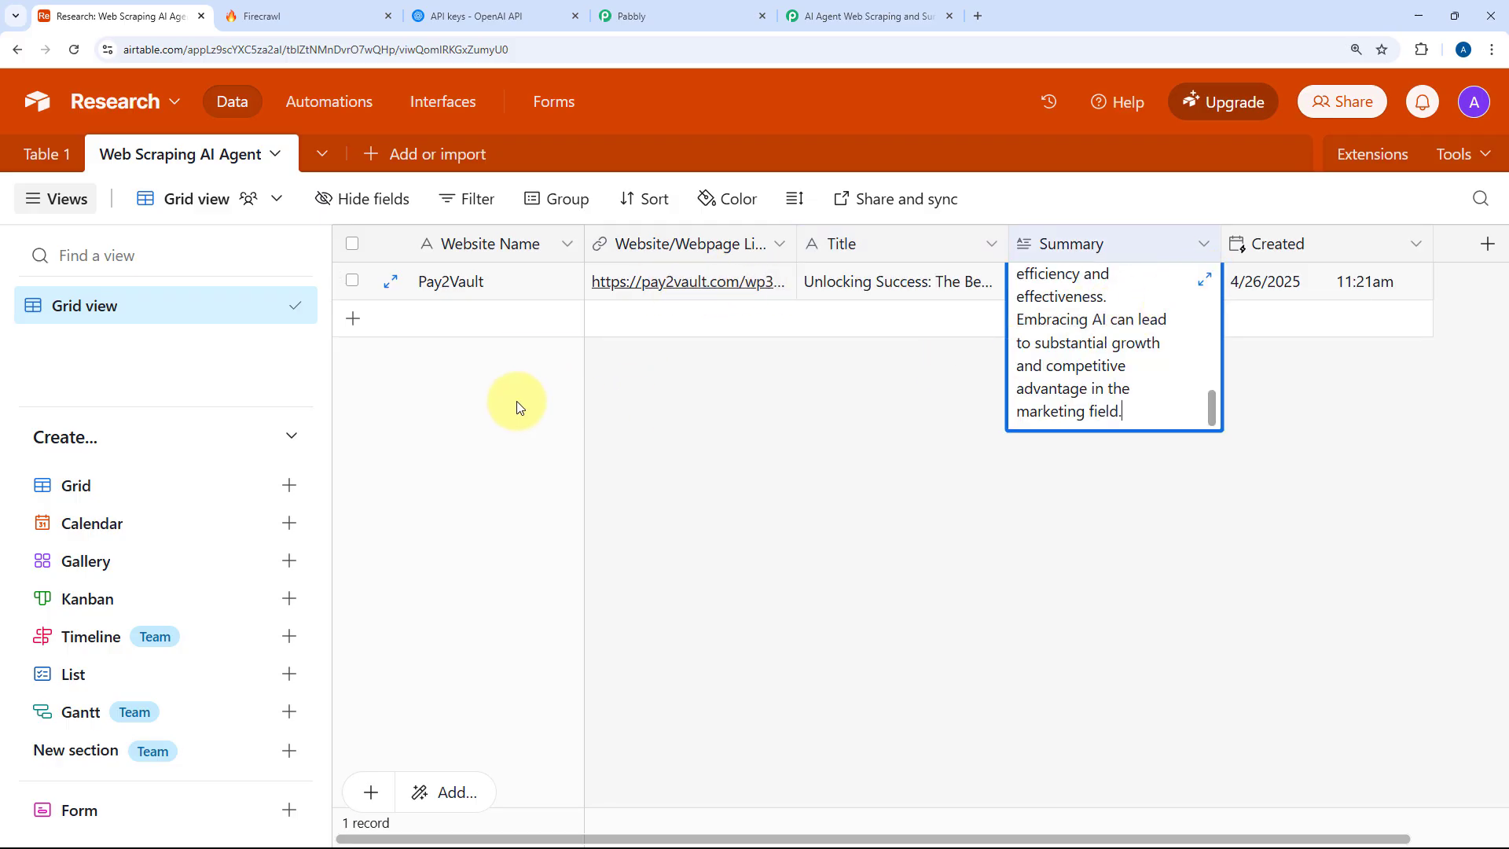
# - Expand the Pay2Vault record to read its full title and summary, and close it
pyautogui.click(517, 405)
pyautogui.click(391, 281)
pyautogui.scroll(-2, 903, 386)
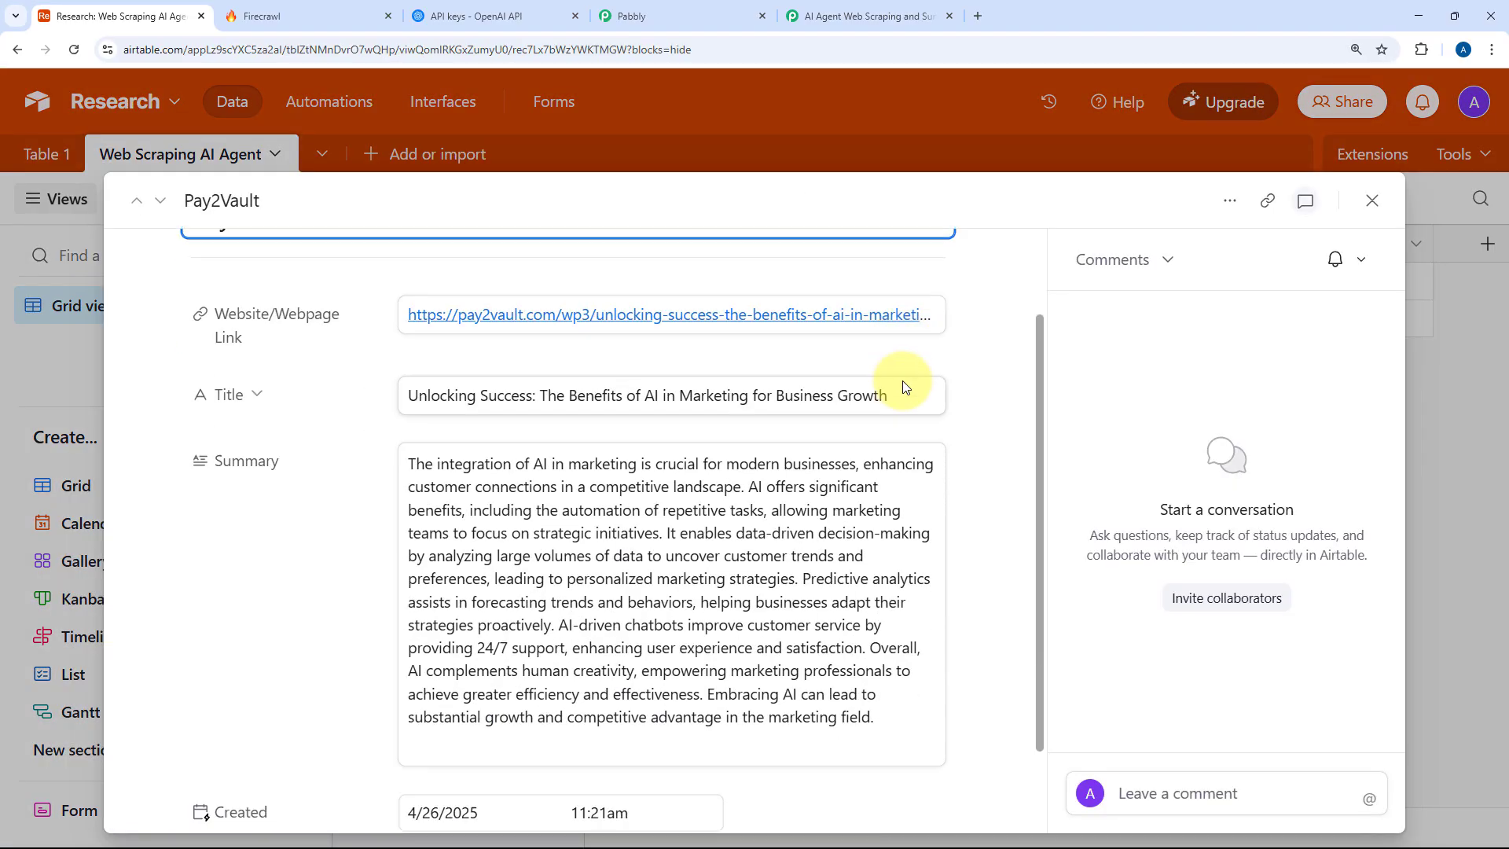
pyautogui.scroll(-2, 903, 386)
pyautogui.scroll(3, 506, 350)
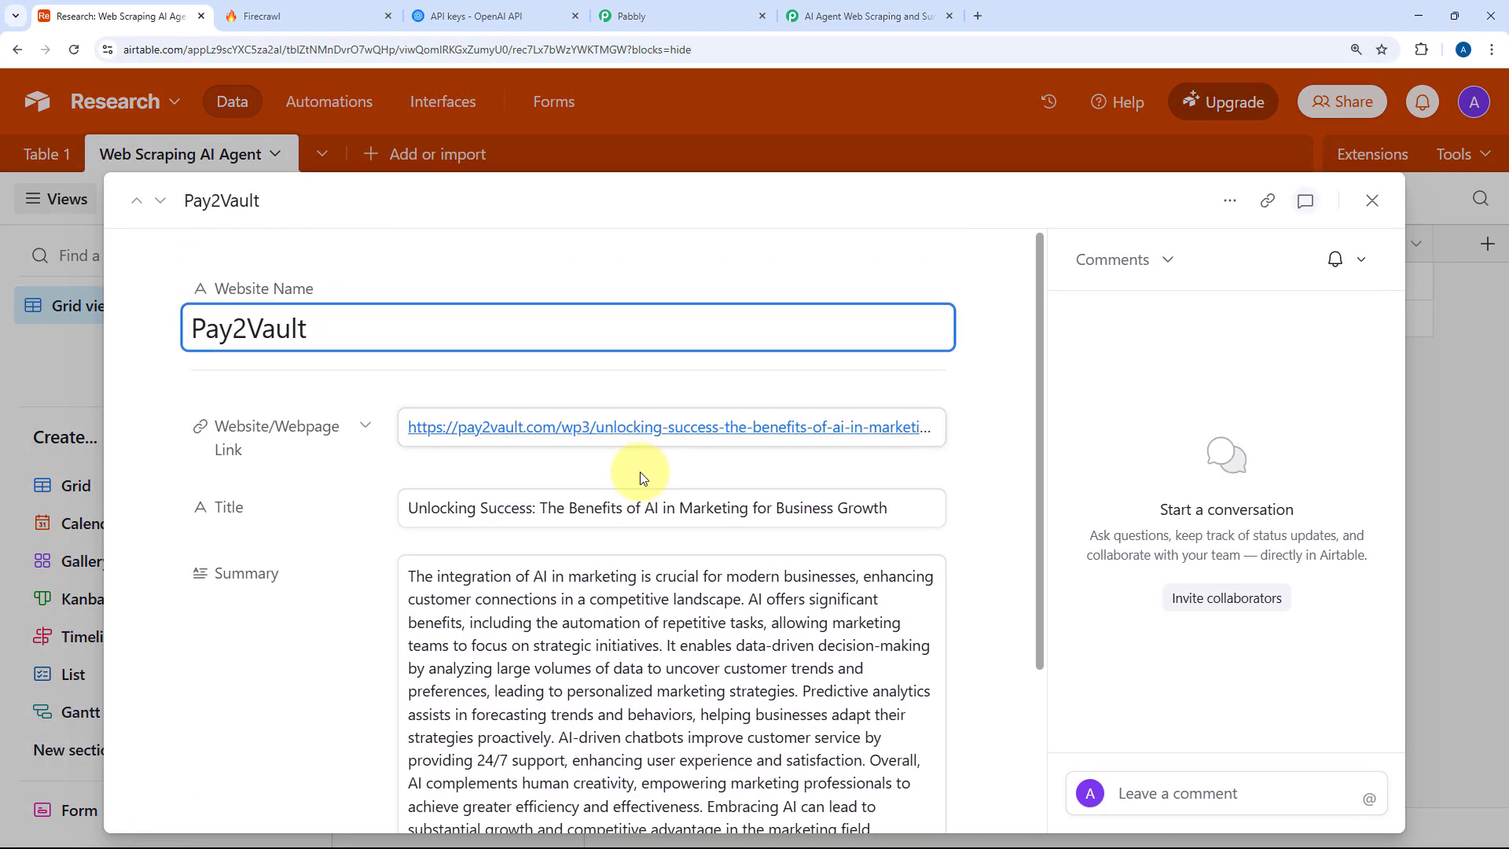
pyautogui.click(1371, 200)
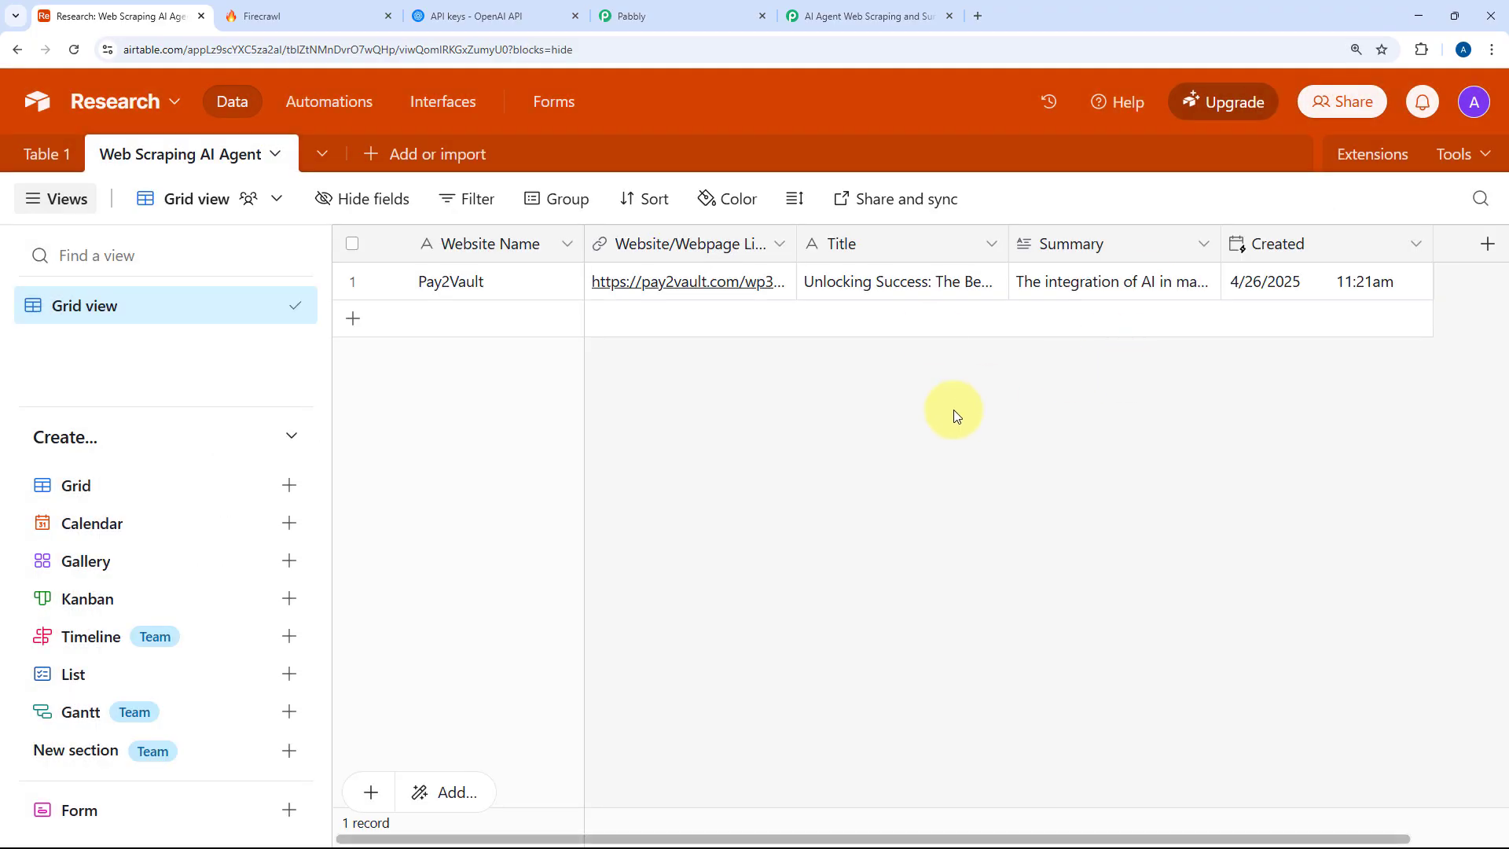
pyautogui.click(861, 16)
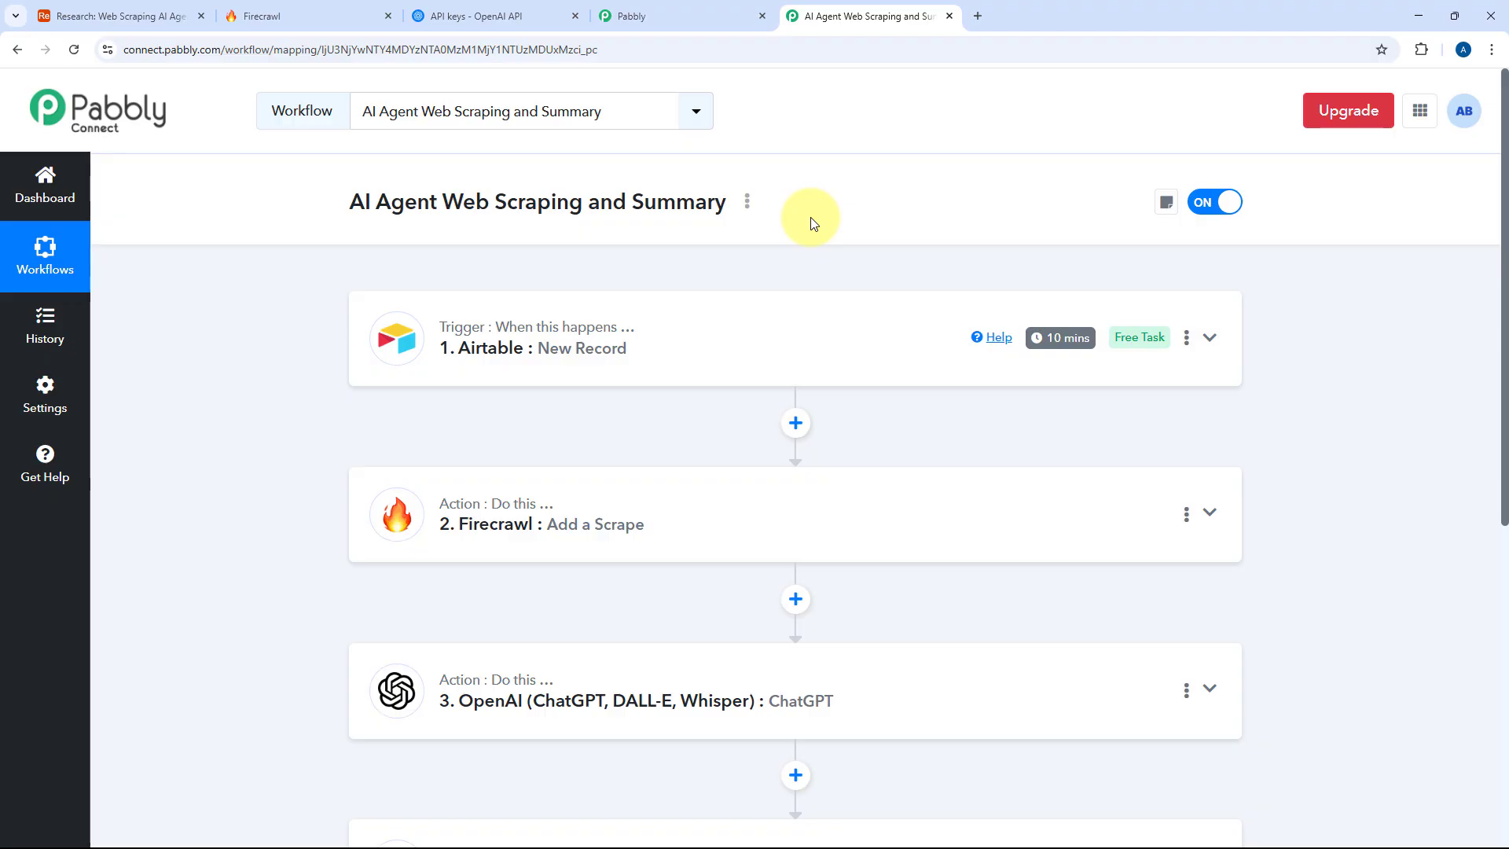
pyautogui.click(973, 23)
pyautogui.write('pabb')
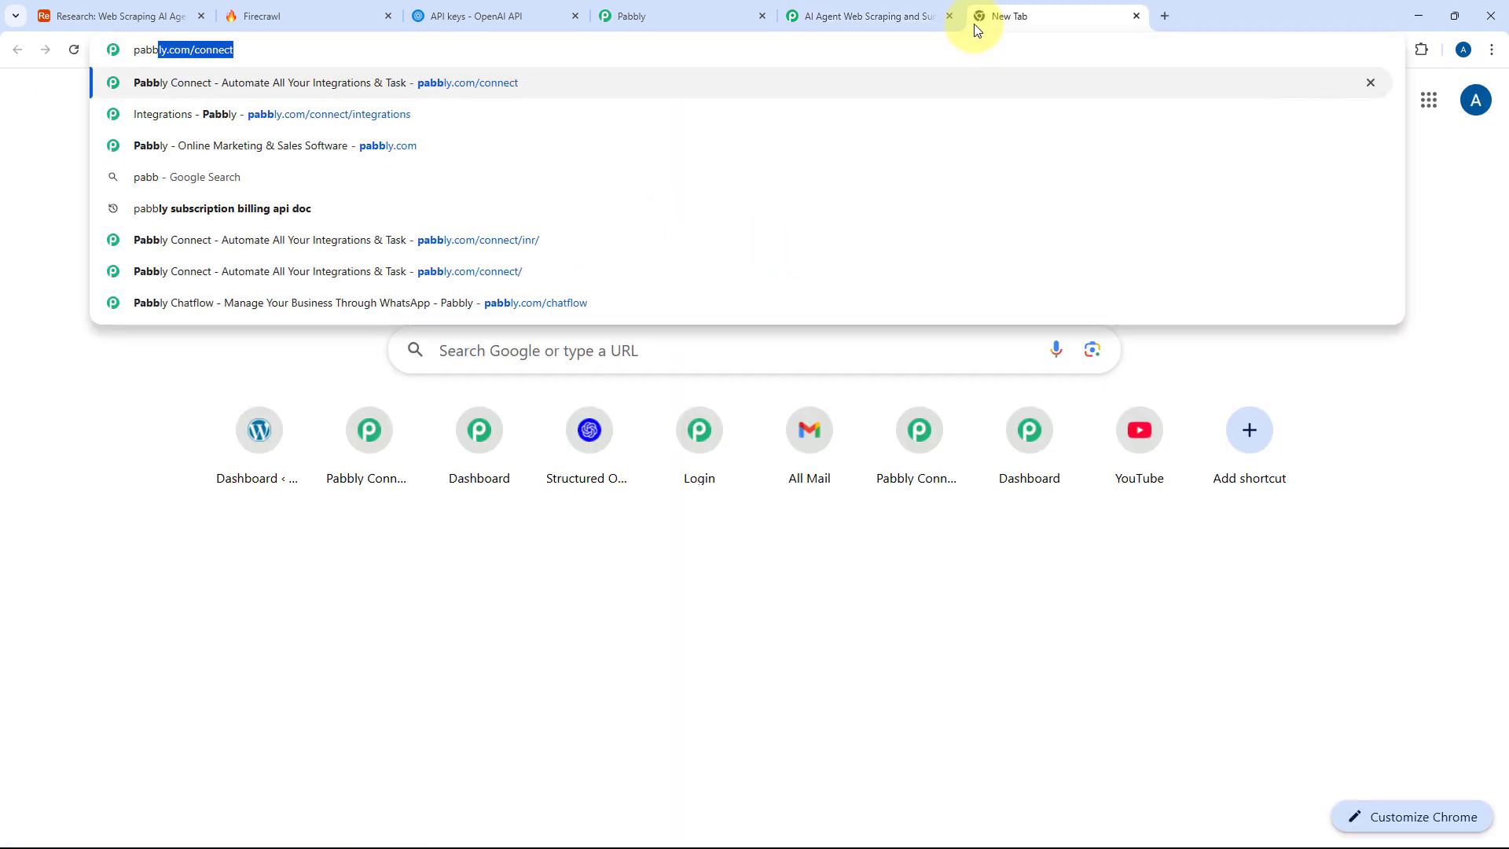
pyautogui.press('Right')
pyautogui.press('Return')
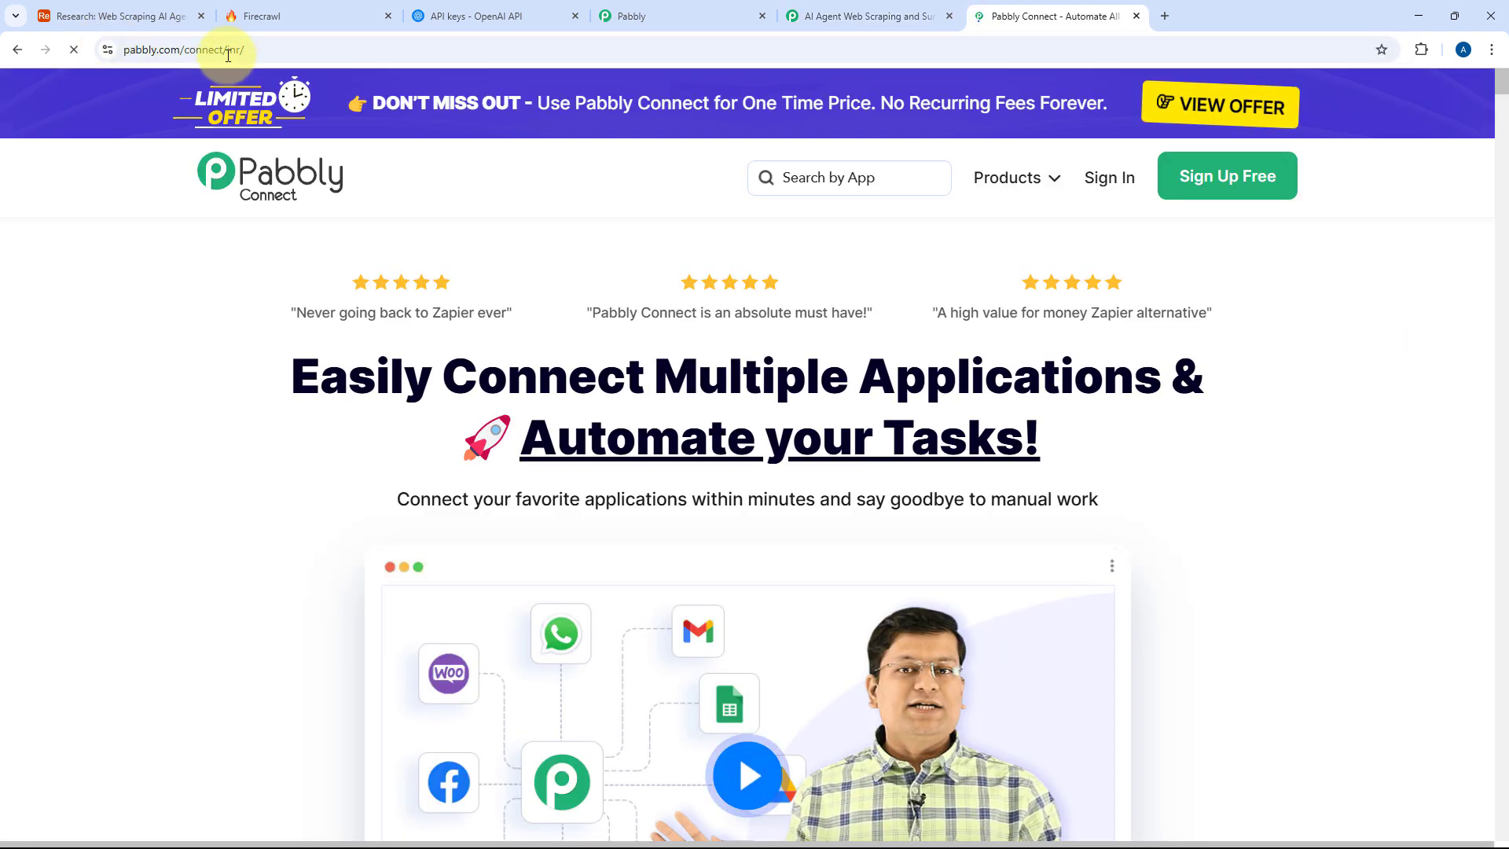
pyautogui.moveTo(228, 50); pyautogui.dragTo(61, 51)
pyautogui.hotkey('ctrl', 'c')
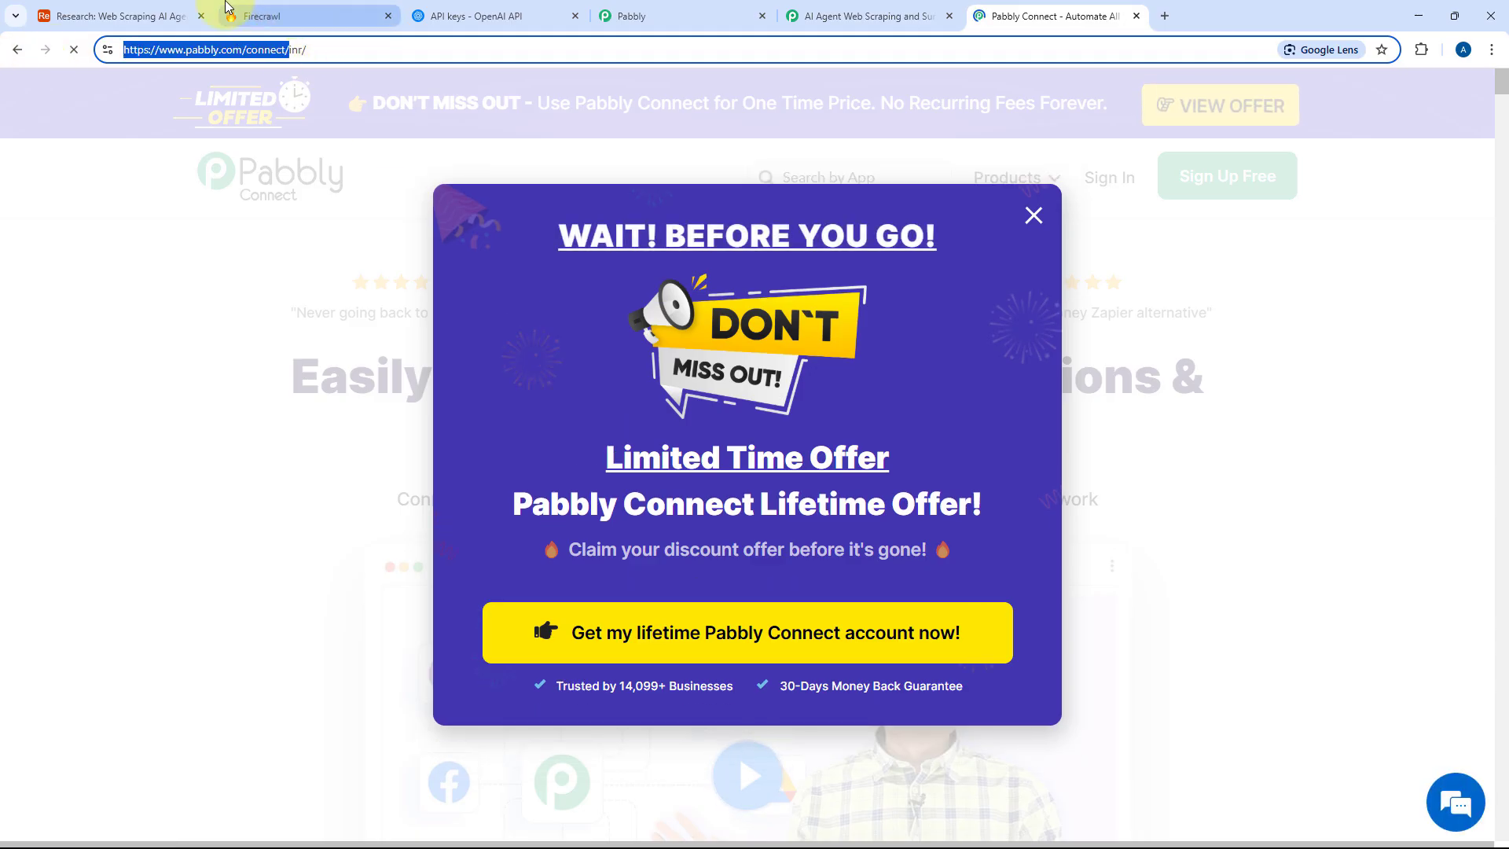
pyautogui.click(126, 16)
pyautogui.click(495, 318)
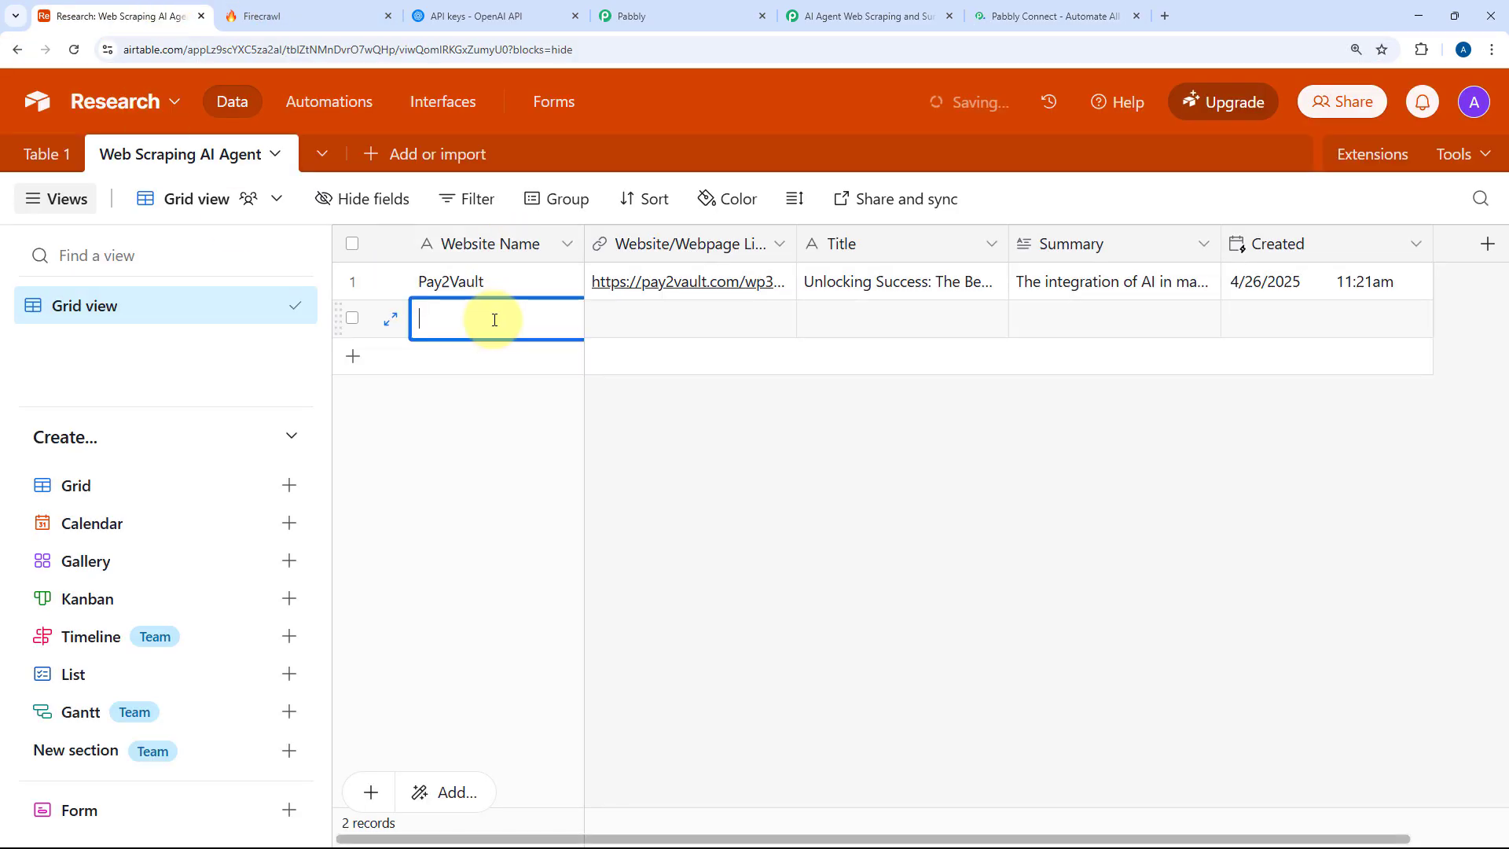
pyautogui.write('Pabbly')
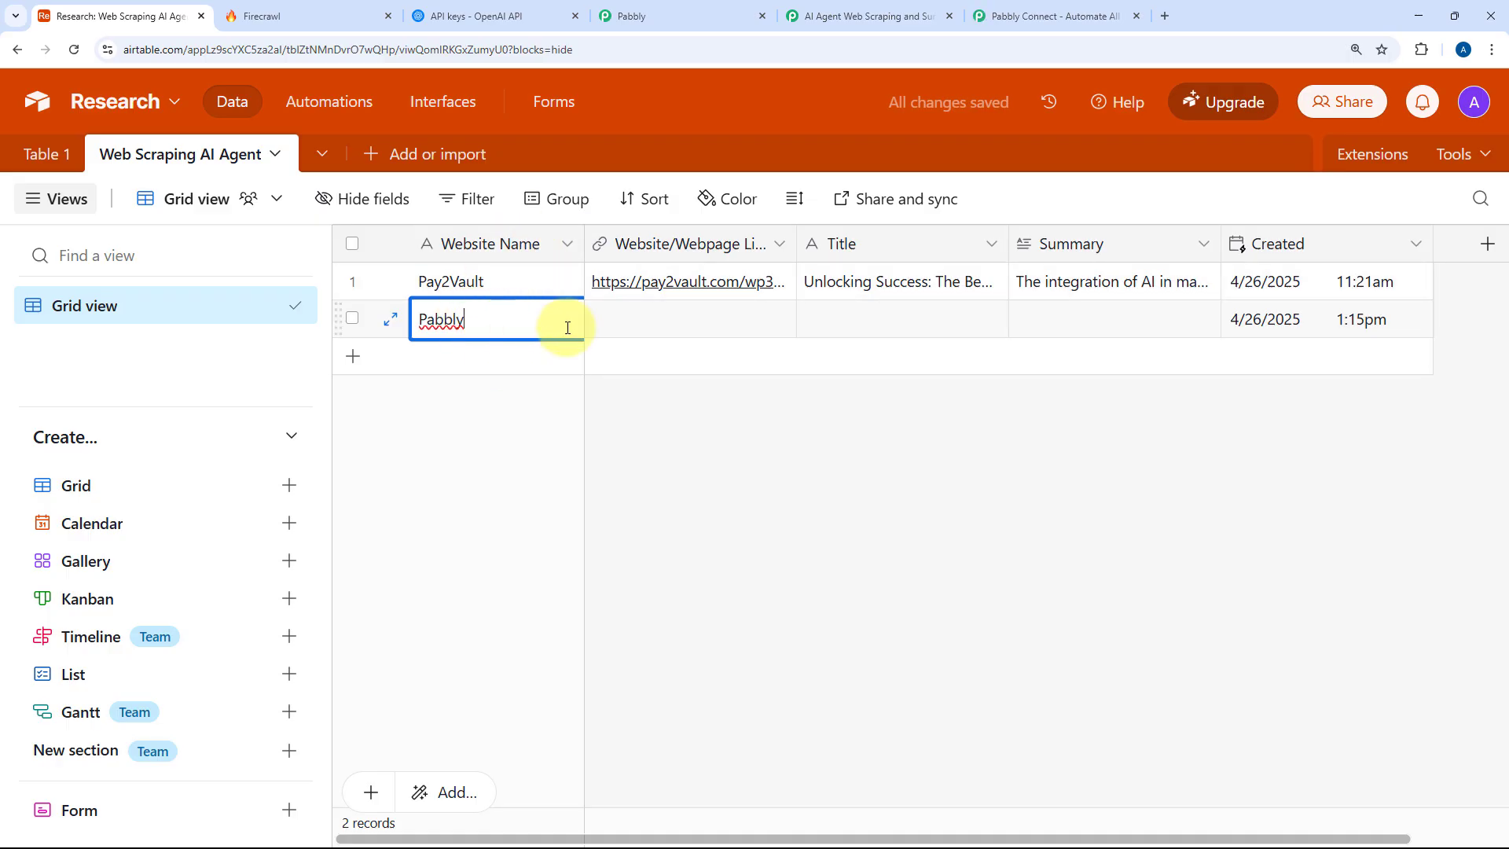
pyautogui.click(668, 318)
pyautogui.hotkey('ctrl', 'v')
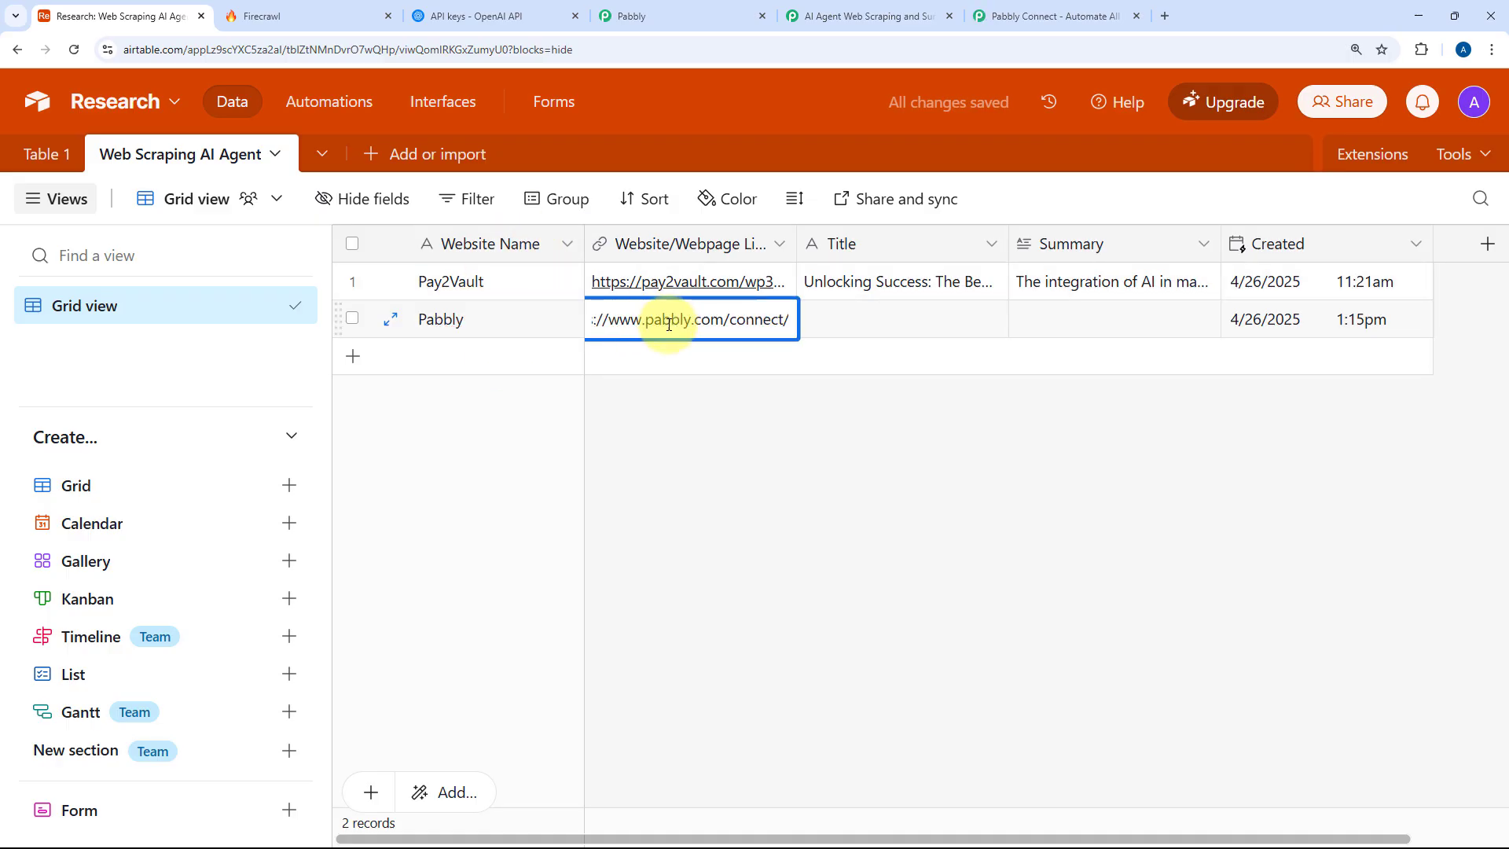
pyautogui.click(774, 429)
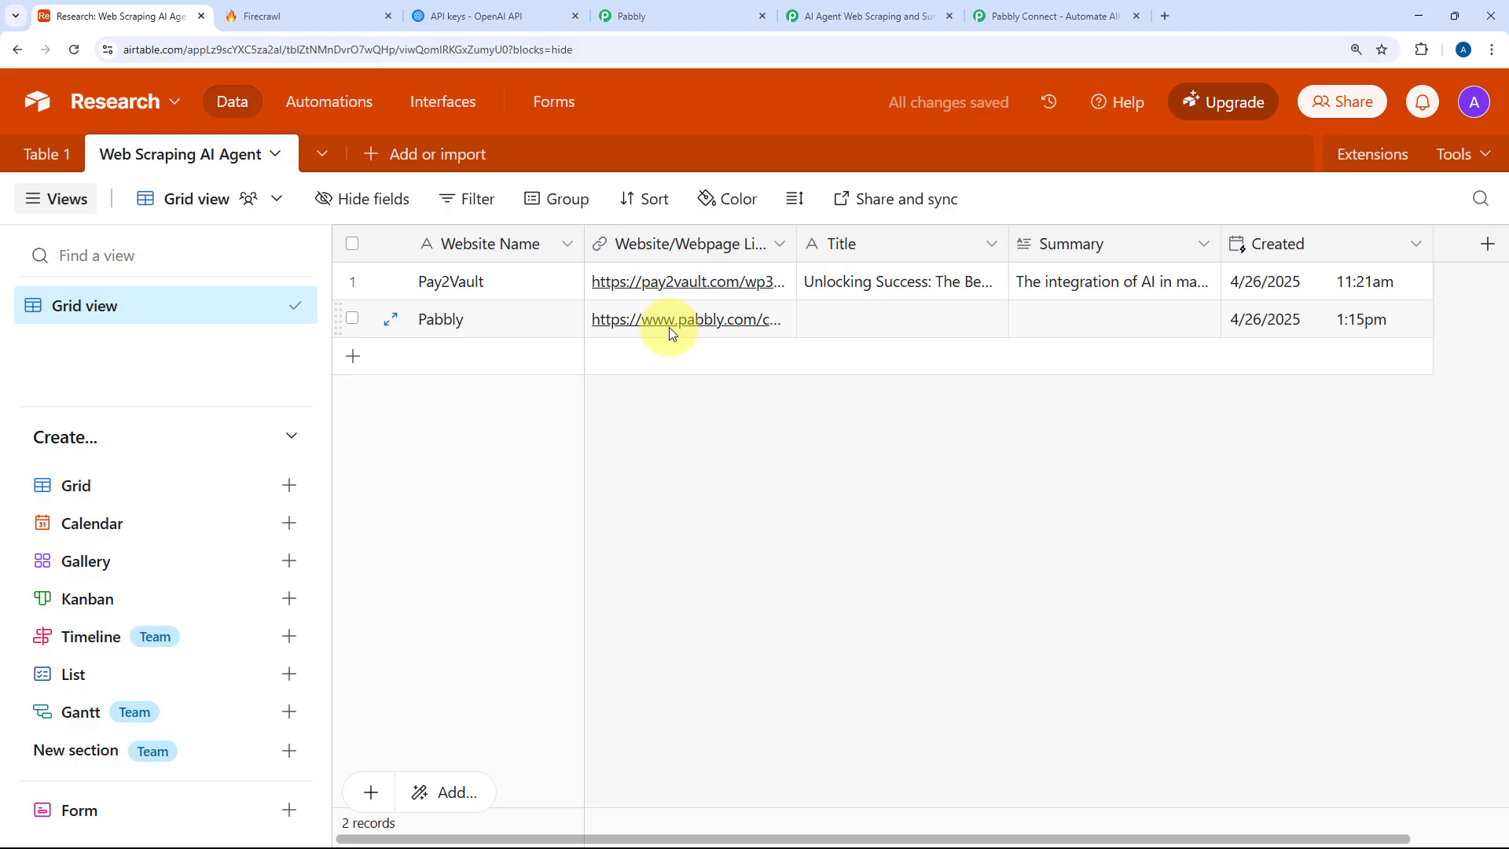
# - Check in the Pabbly Connect workflow how often the Airtable New Record trigger looks for new data
pyautogui.click(864, 16)
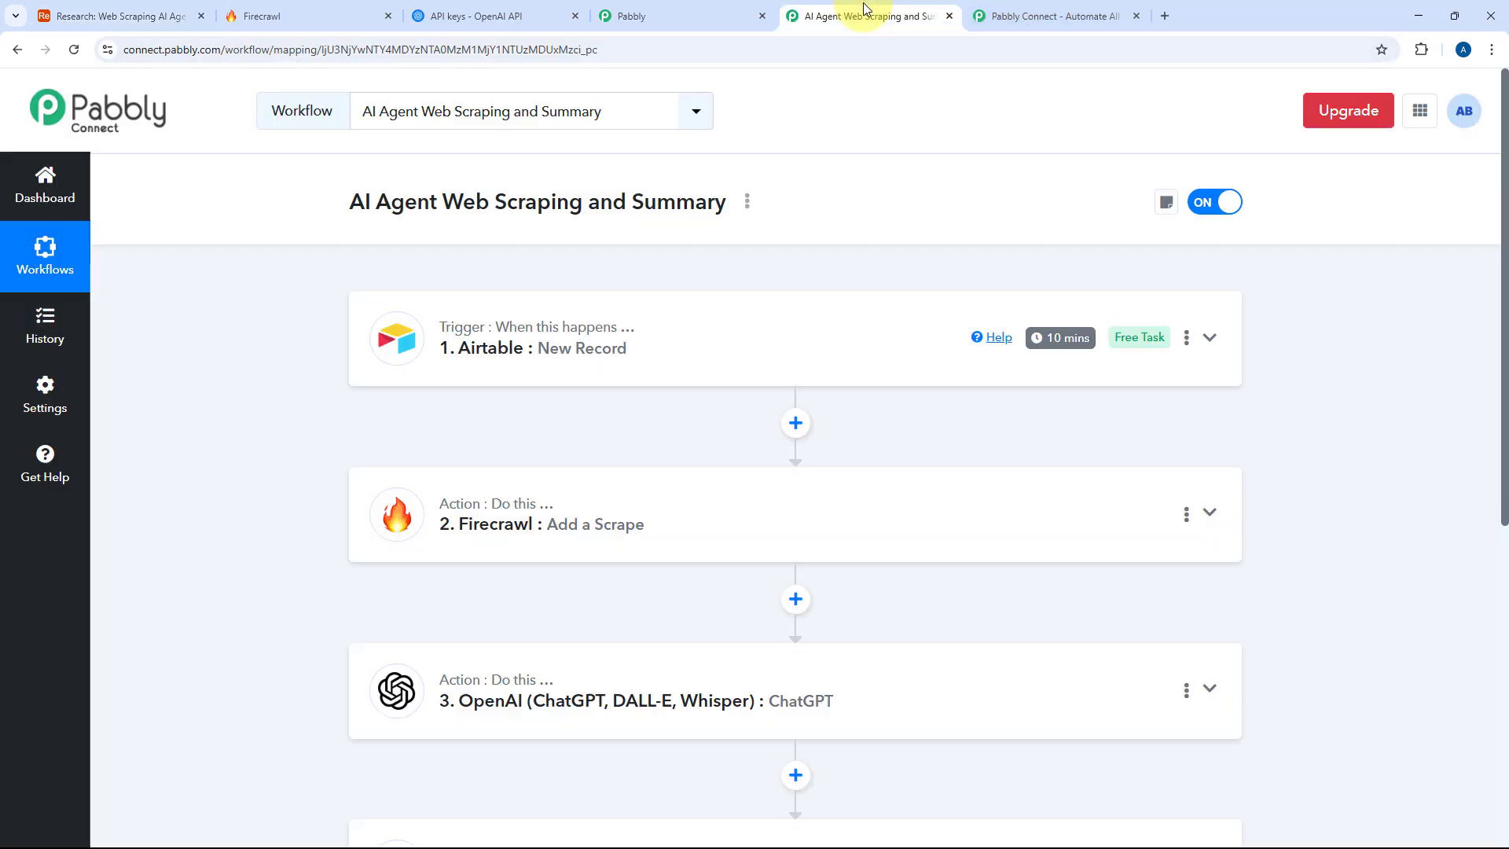
pyautogui.click(118, 16)
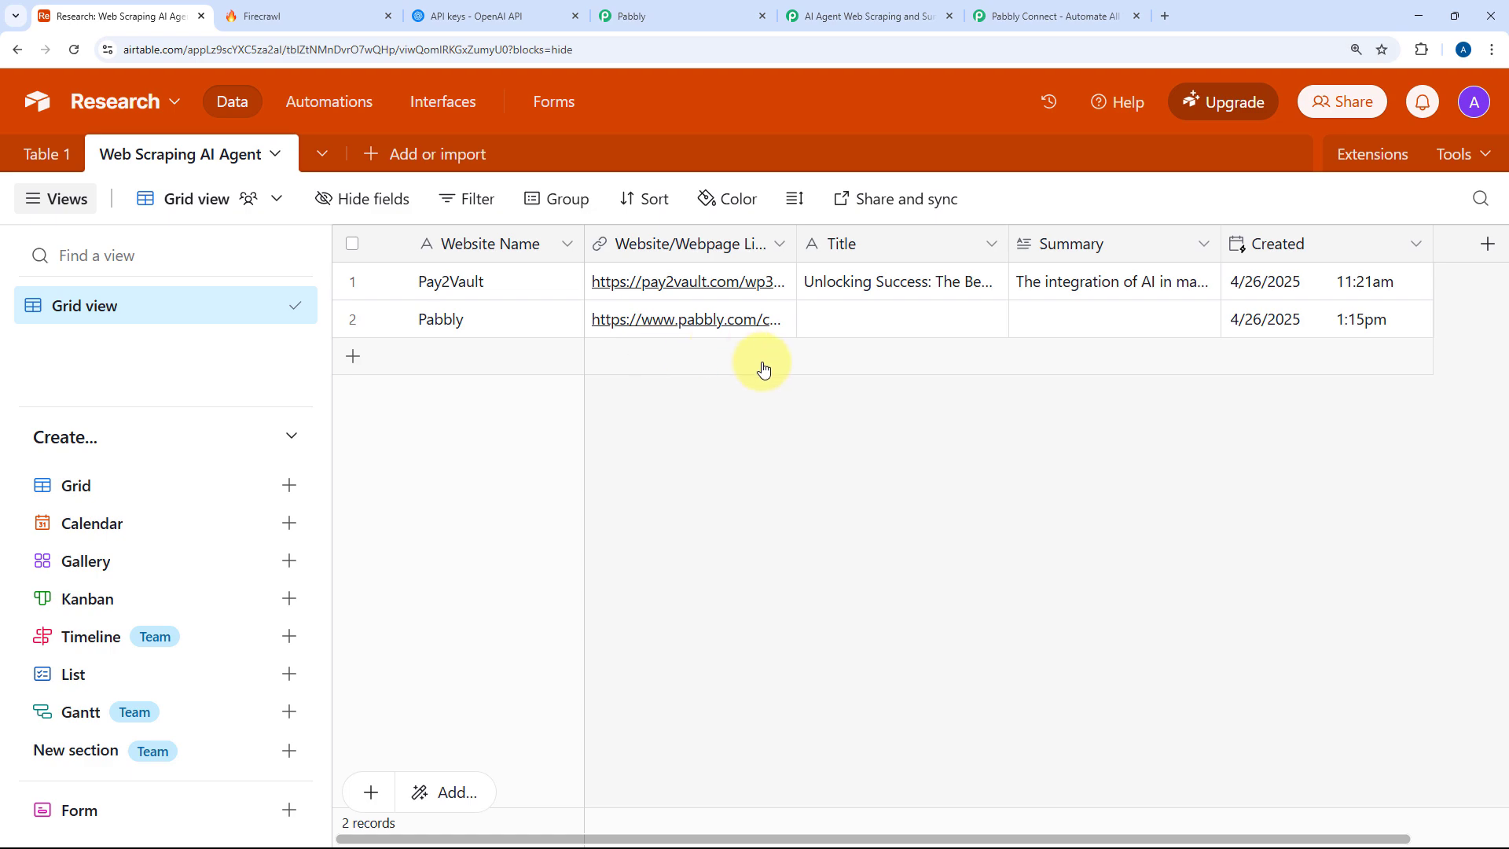
pyautogui.click(833, 16)
pyautogui.moveTo(1077, 352)
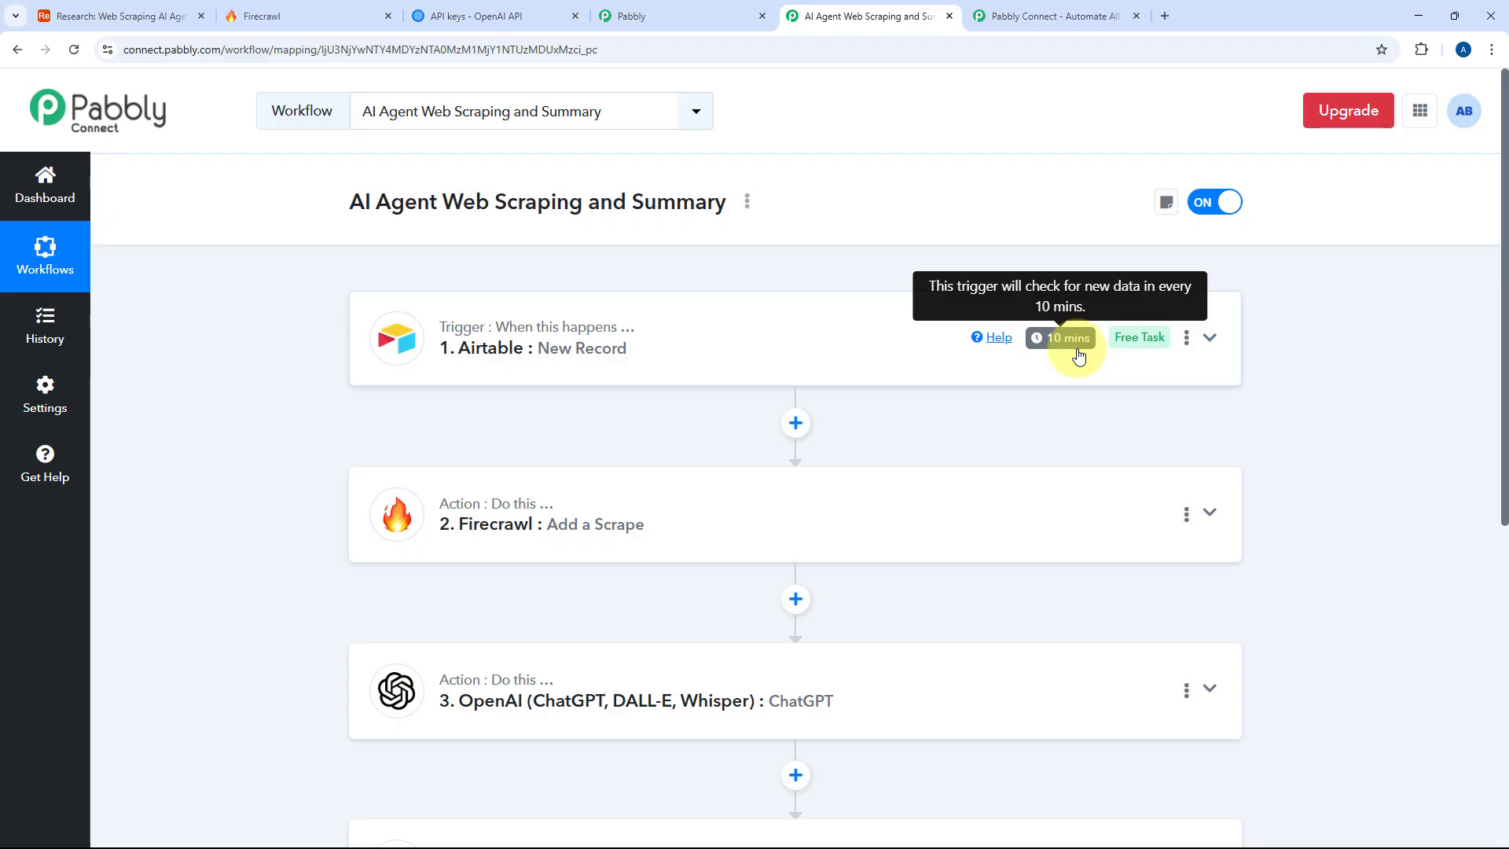
# - Return to the Airtable table and check the Title cell of the Pabbly record for the workflow's output
pyautogui.click(121, 16)
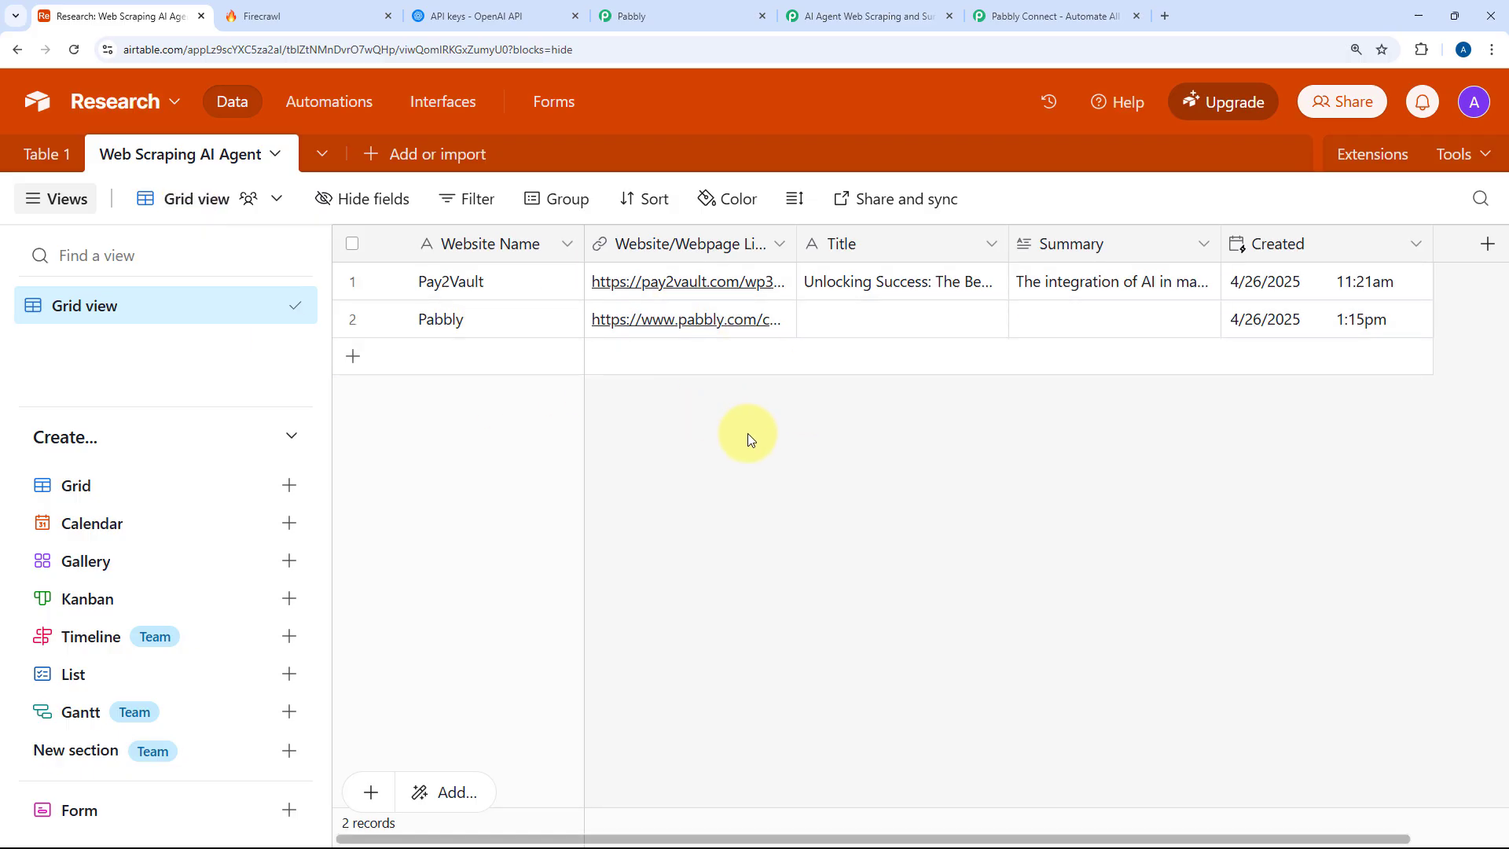
pyautogui.click(865, 16)
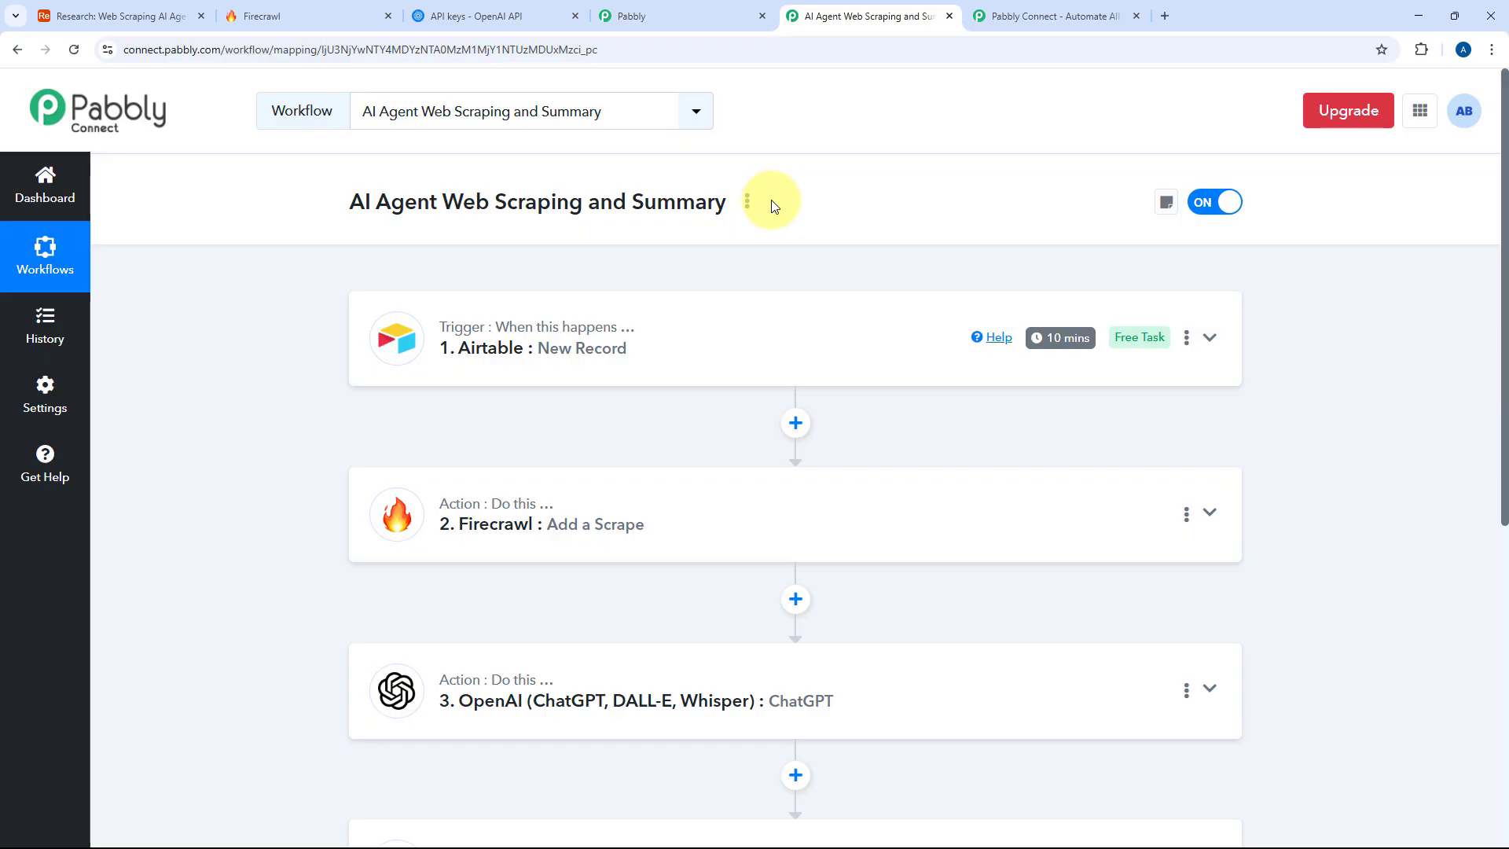
pyautogui.click(157, 16)
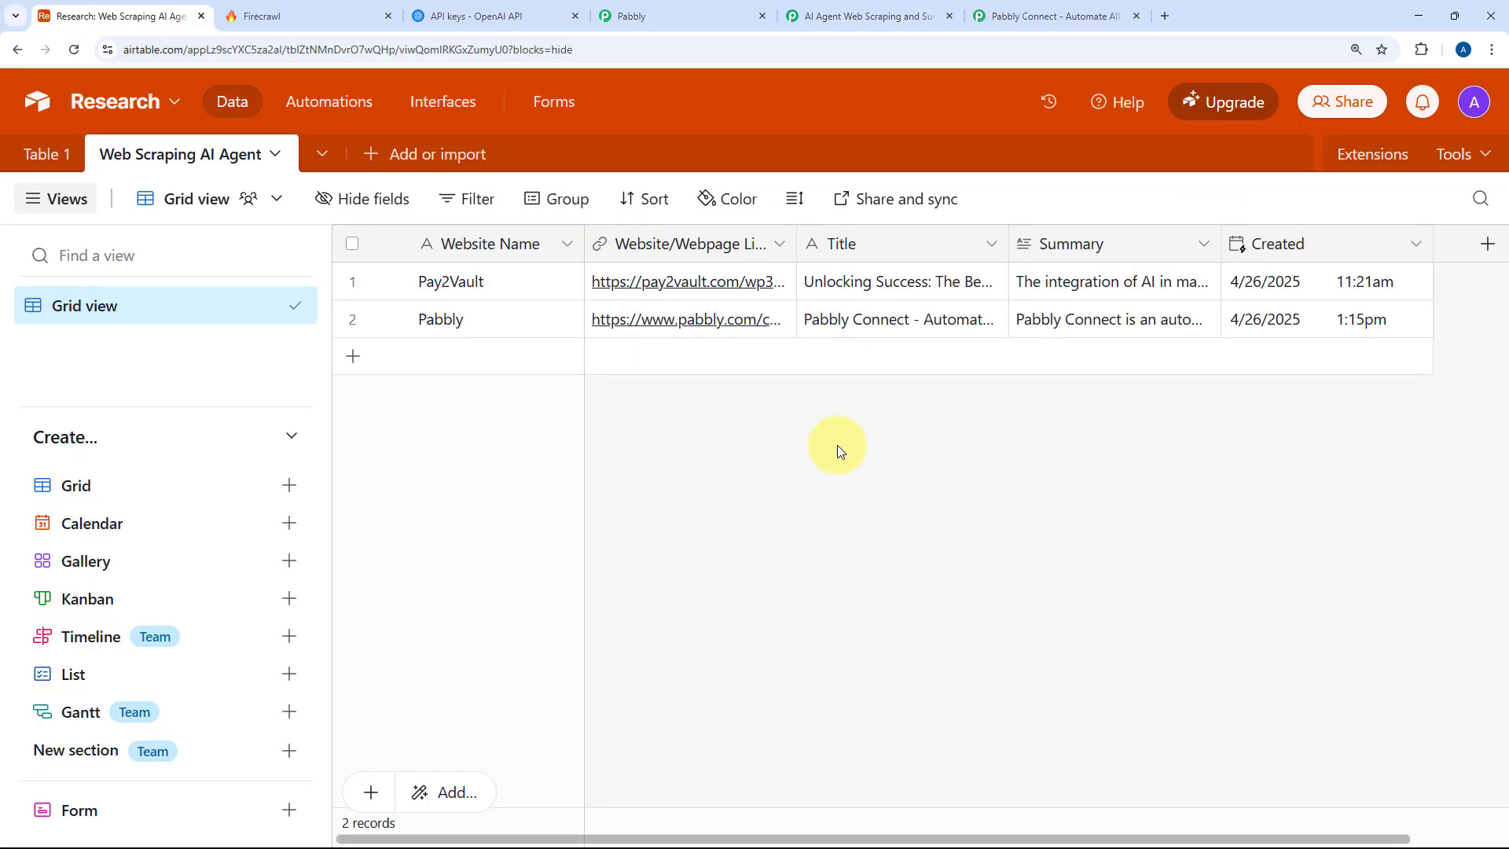
pyautogui.click(884, 324)
pyautogui.click(884, 324)
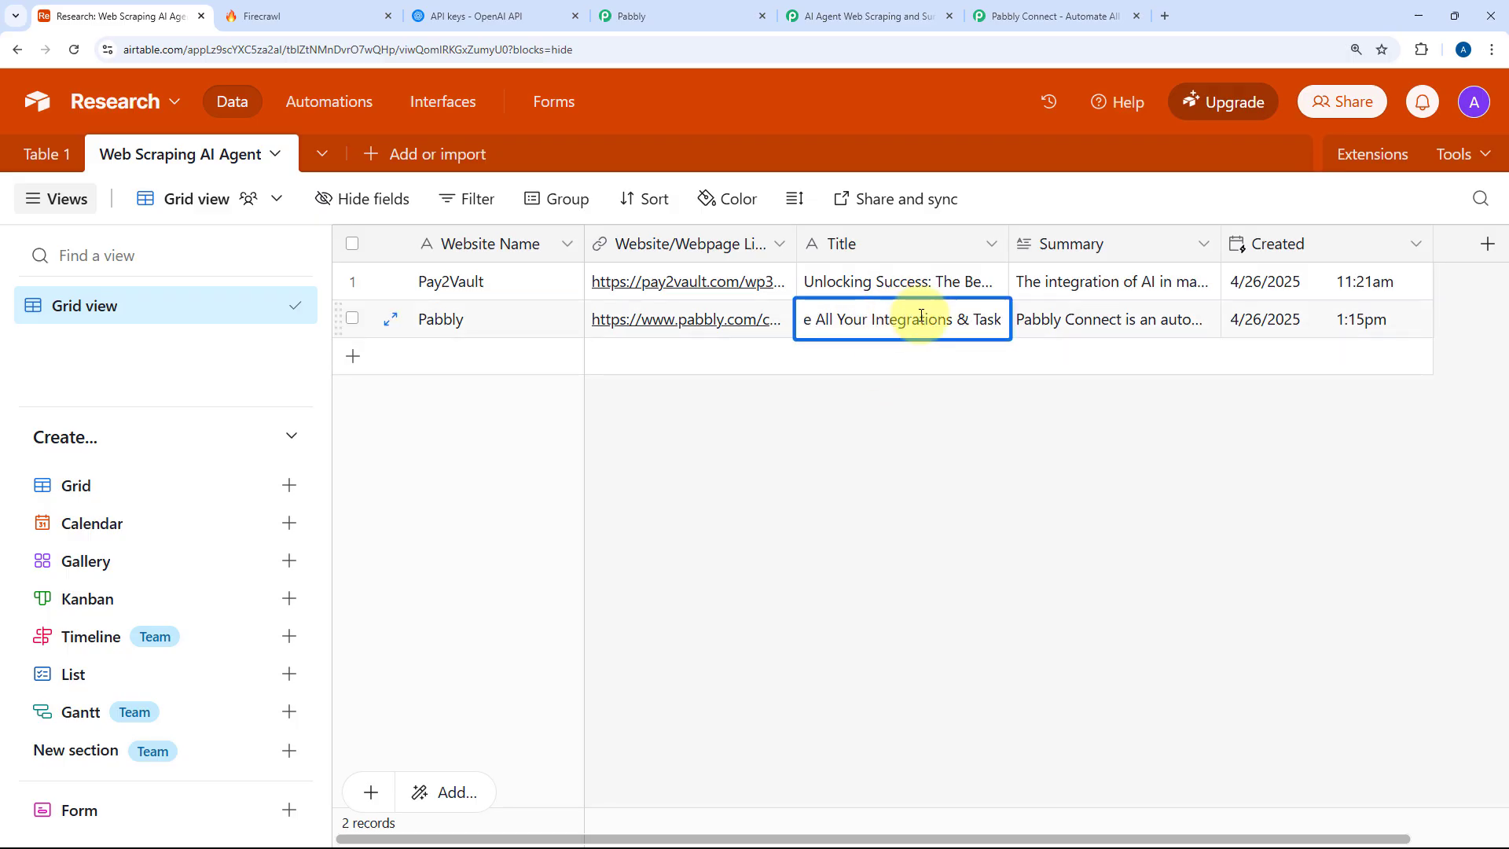
pyautogui.click(826, 441)
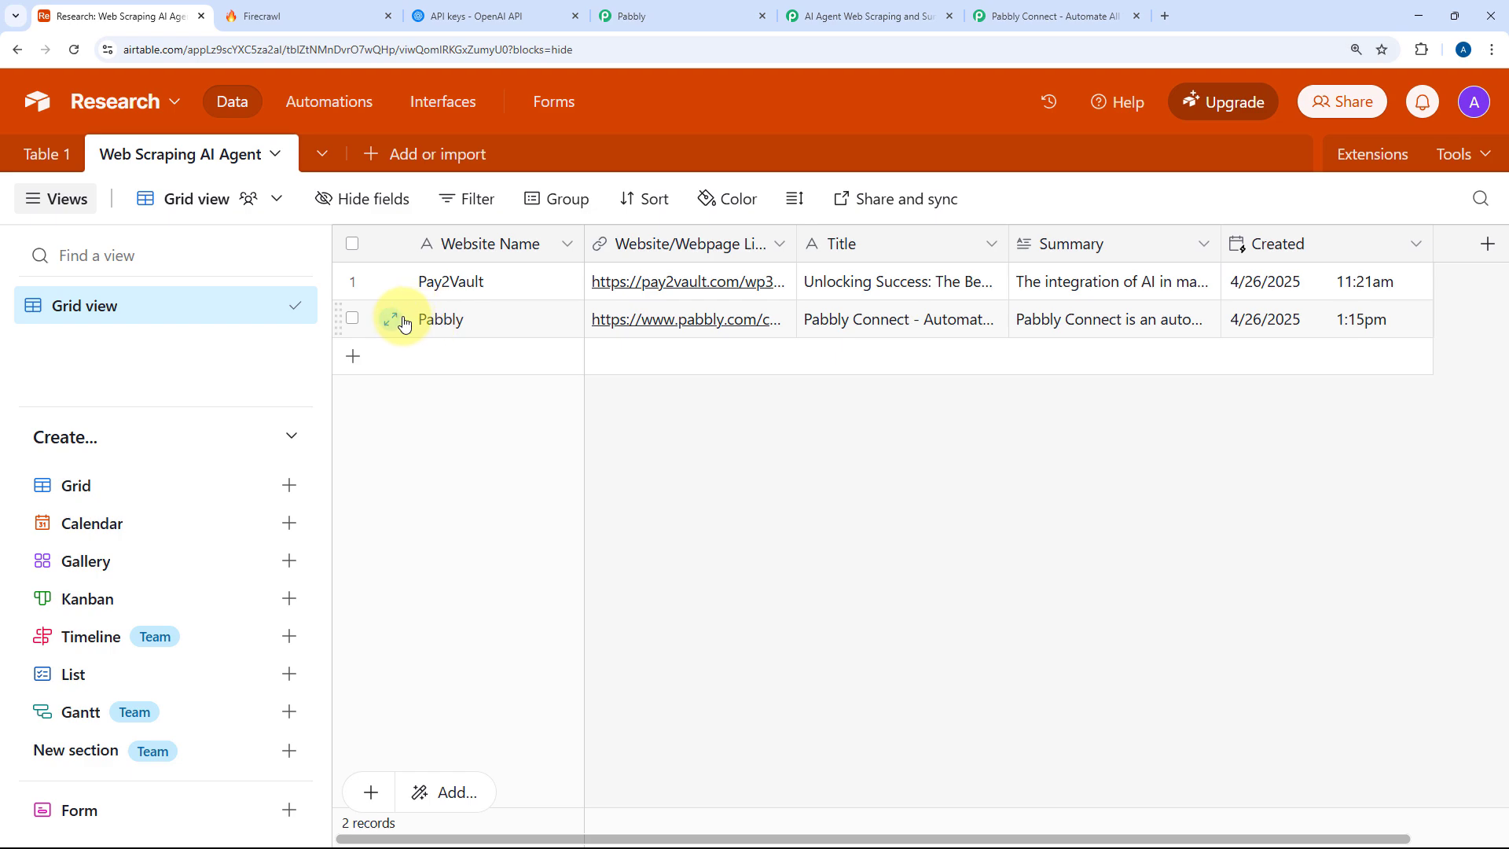
# - Expand the Pabbly record, read its title and complete summary, and close it without editing
pyautogui.click(404, 323)
pyautogui.scroll(-2, 418, 342)
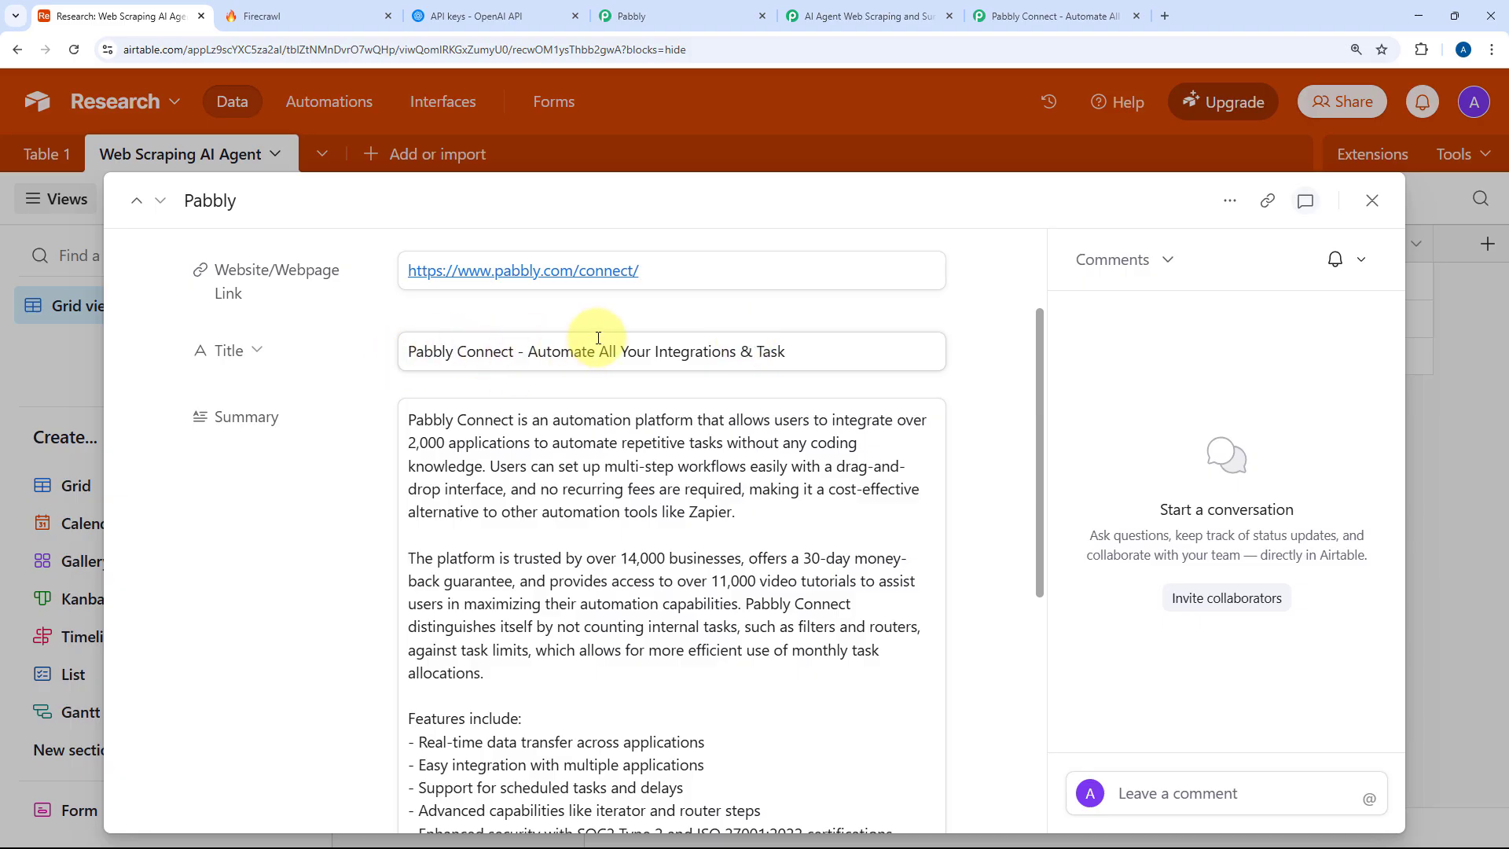
pyautogui.scroll(-1, 438, 400)
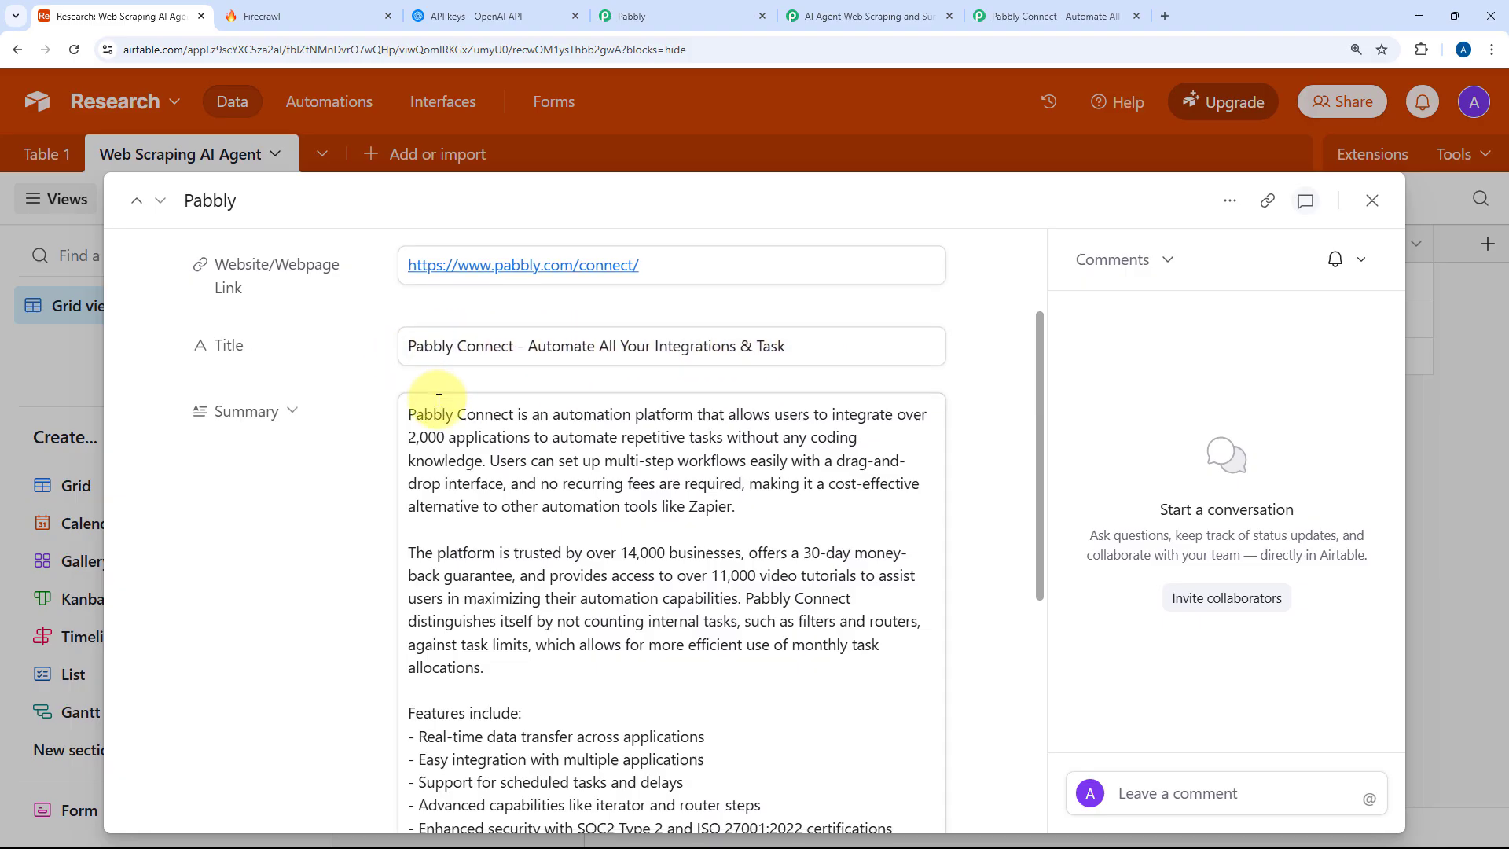
pyautogui.scroll(-6, 623, 337)
pyautogui.click(837, 617)
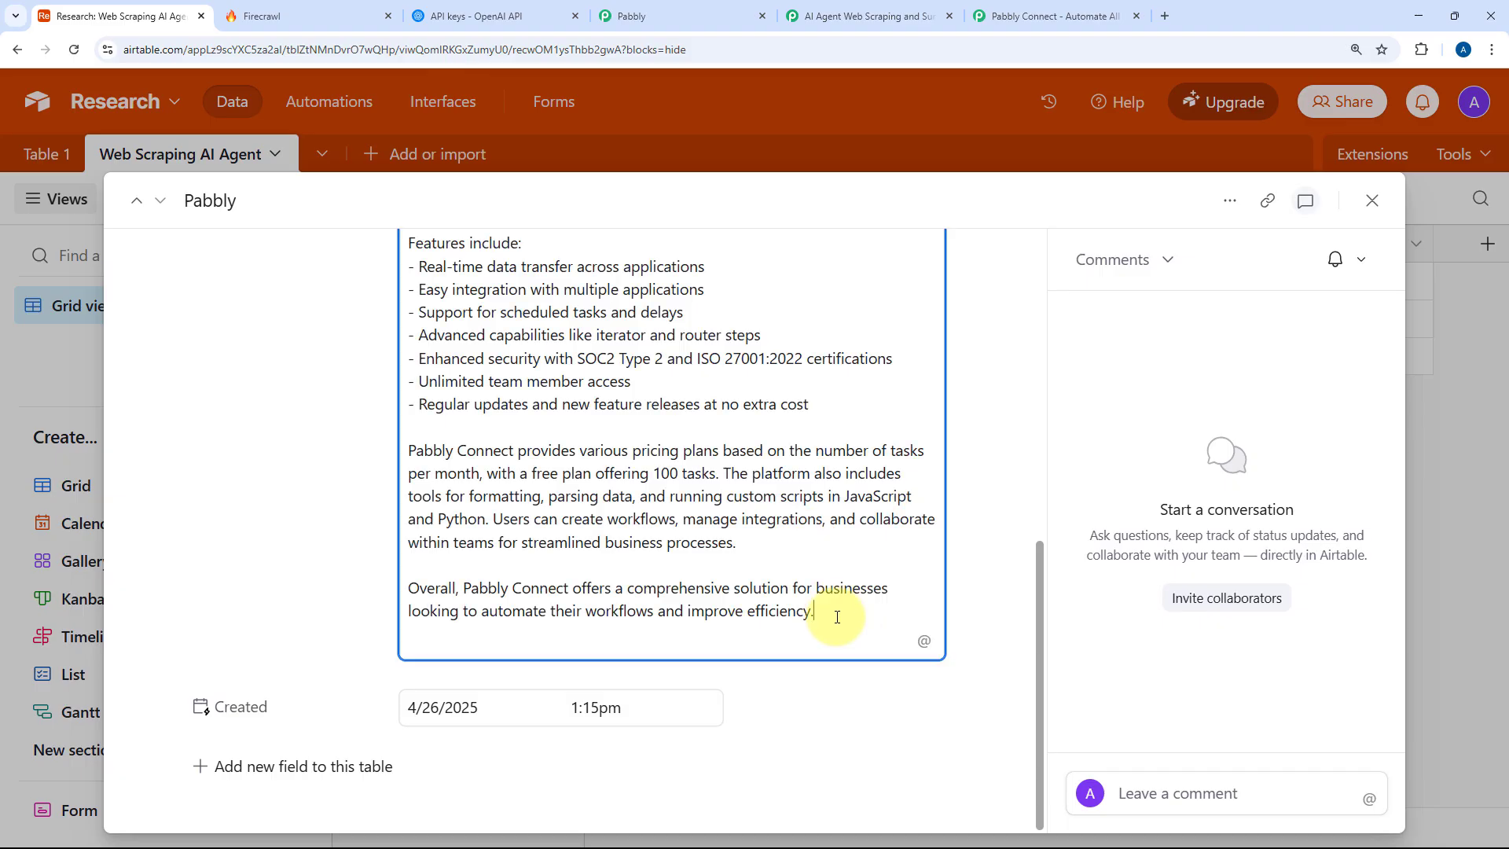
pyautogui.moveTo(837, 617); pyautogui.dragTo(353, 523)
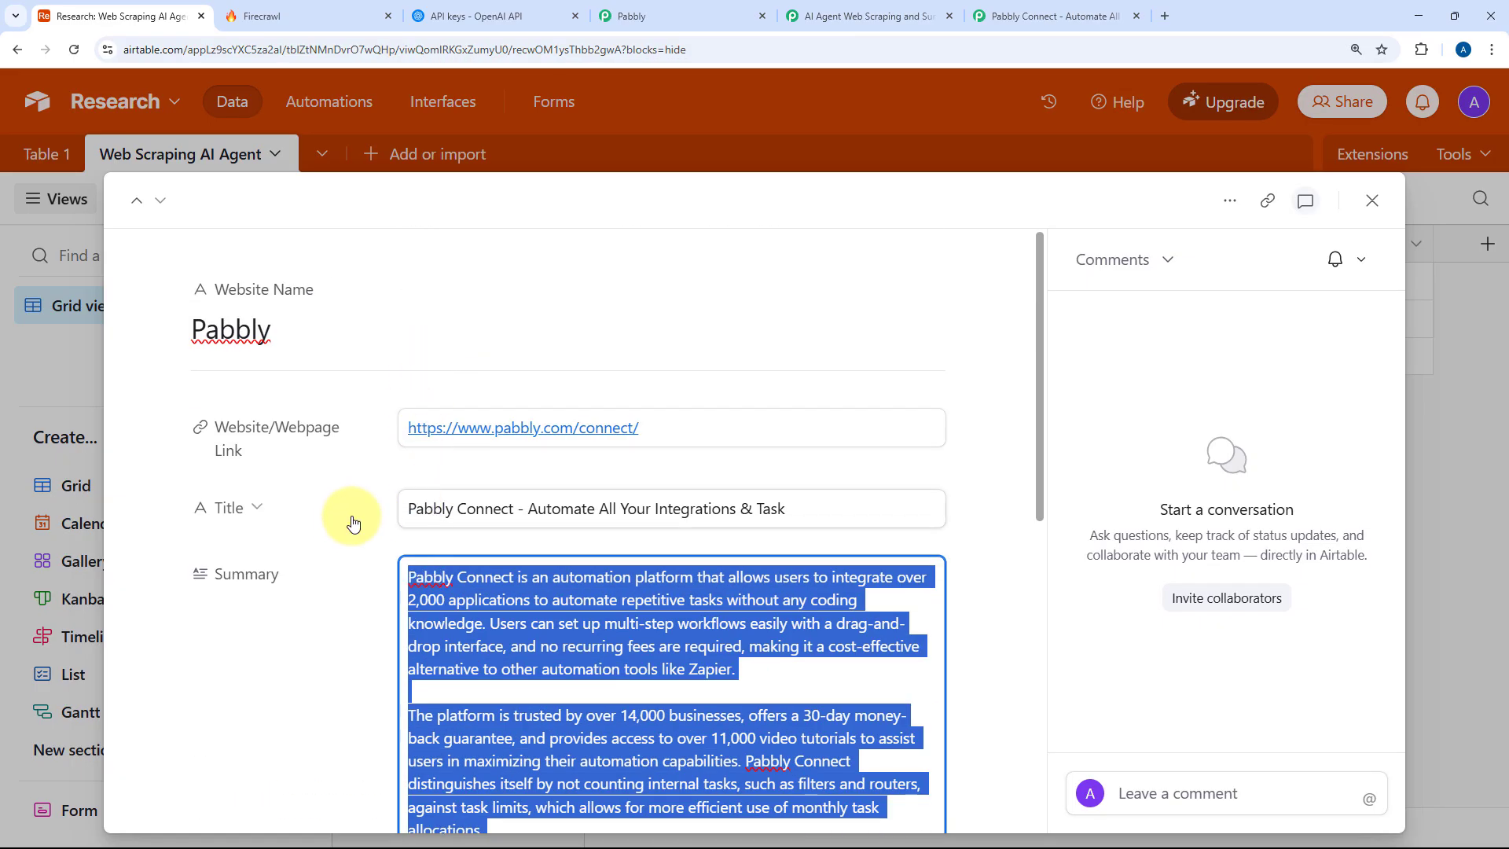
pyautogui.click(352, 521)
pyautogui.click(1371, 200)
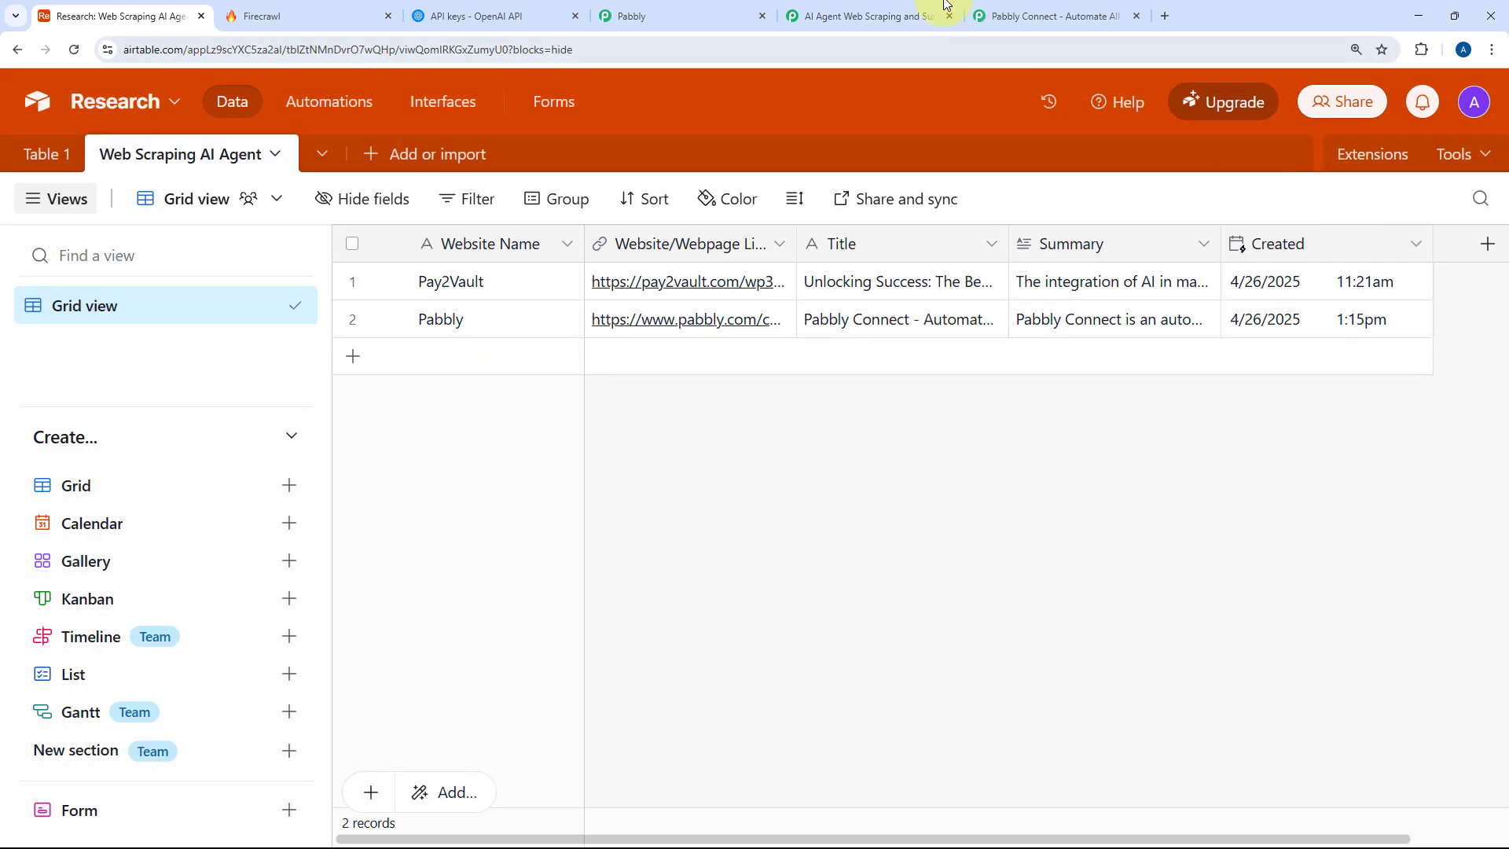
# - Switch back to Pabbly Connect and look over the AI Agent Web Scraping and Summary workflow
pyautogui.click(865, 15)
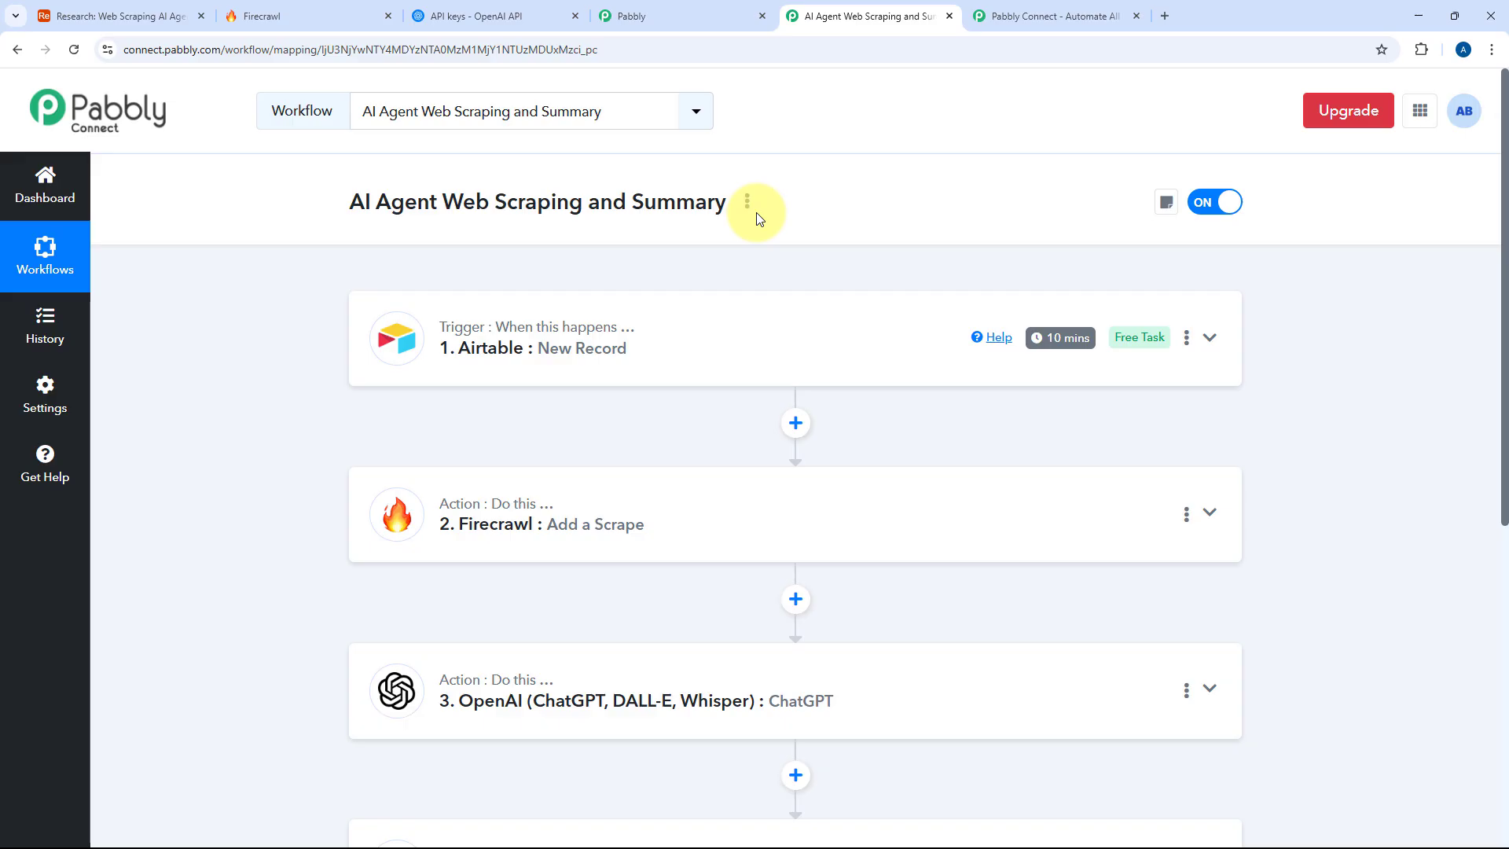
pyautogui.scroll(-1, 837, 558)
pyautogui.scroll(1, 818, 418)
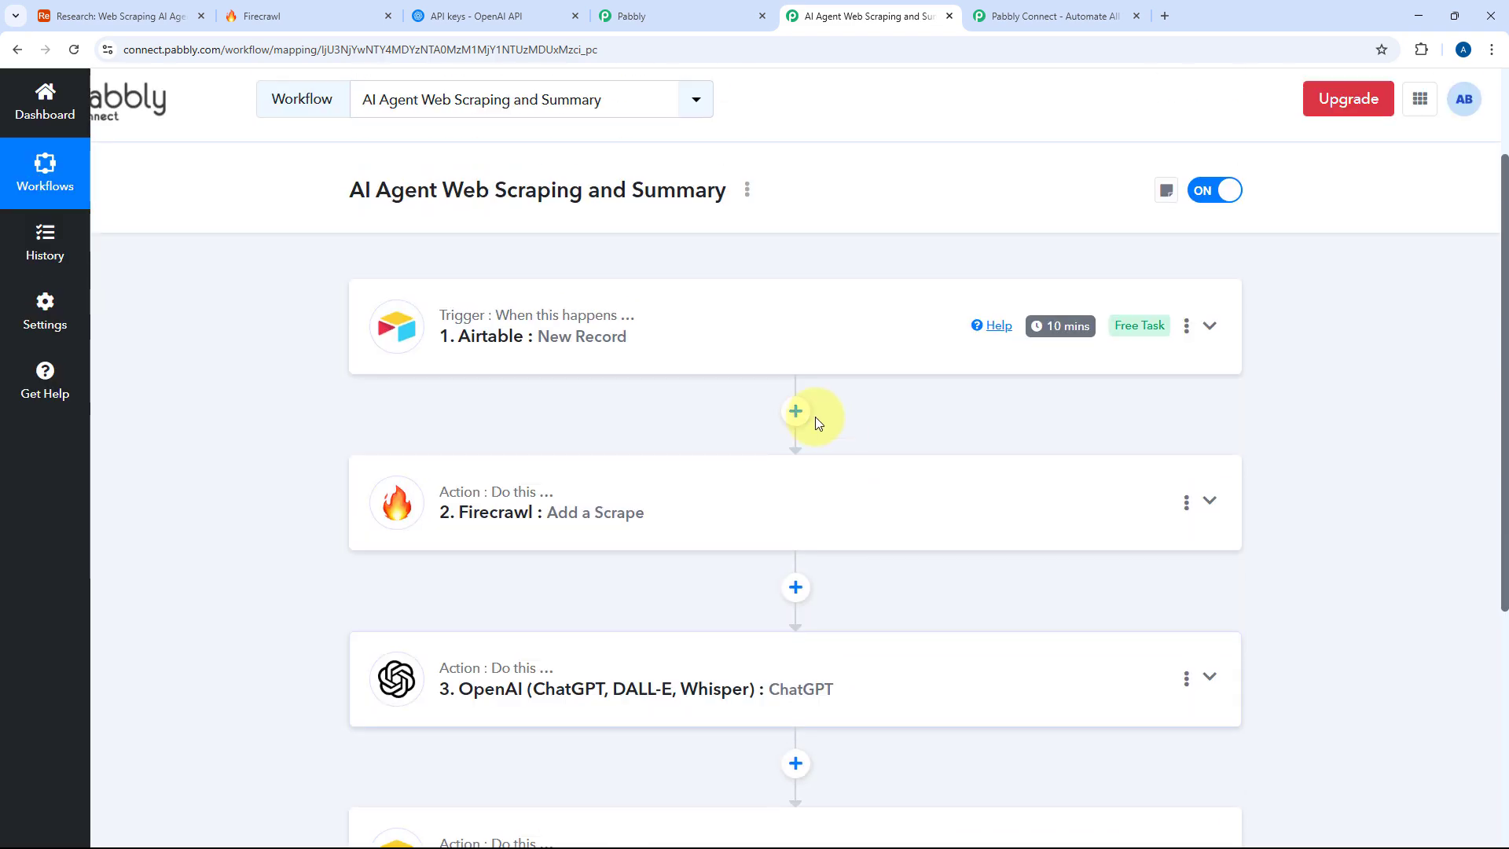